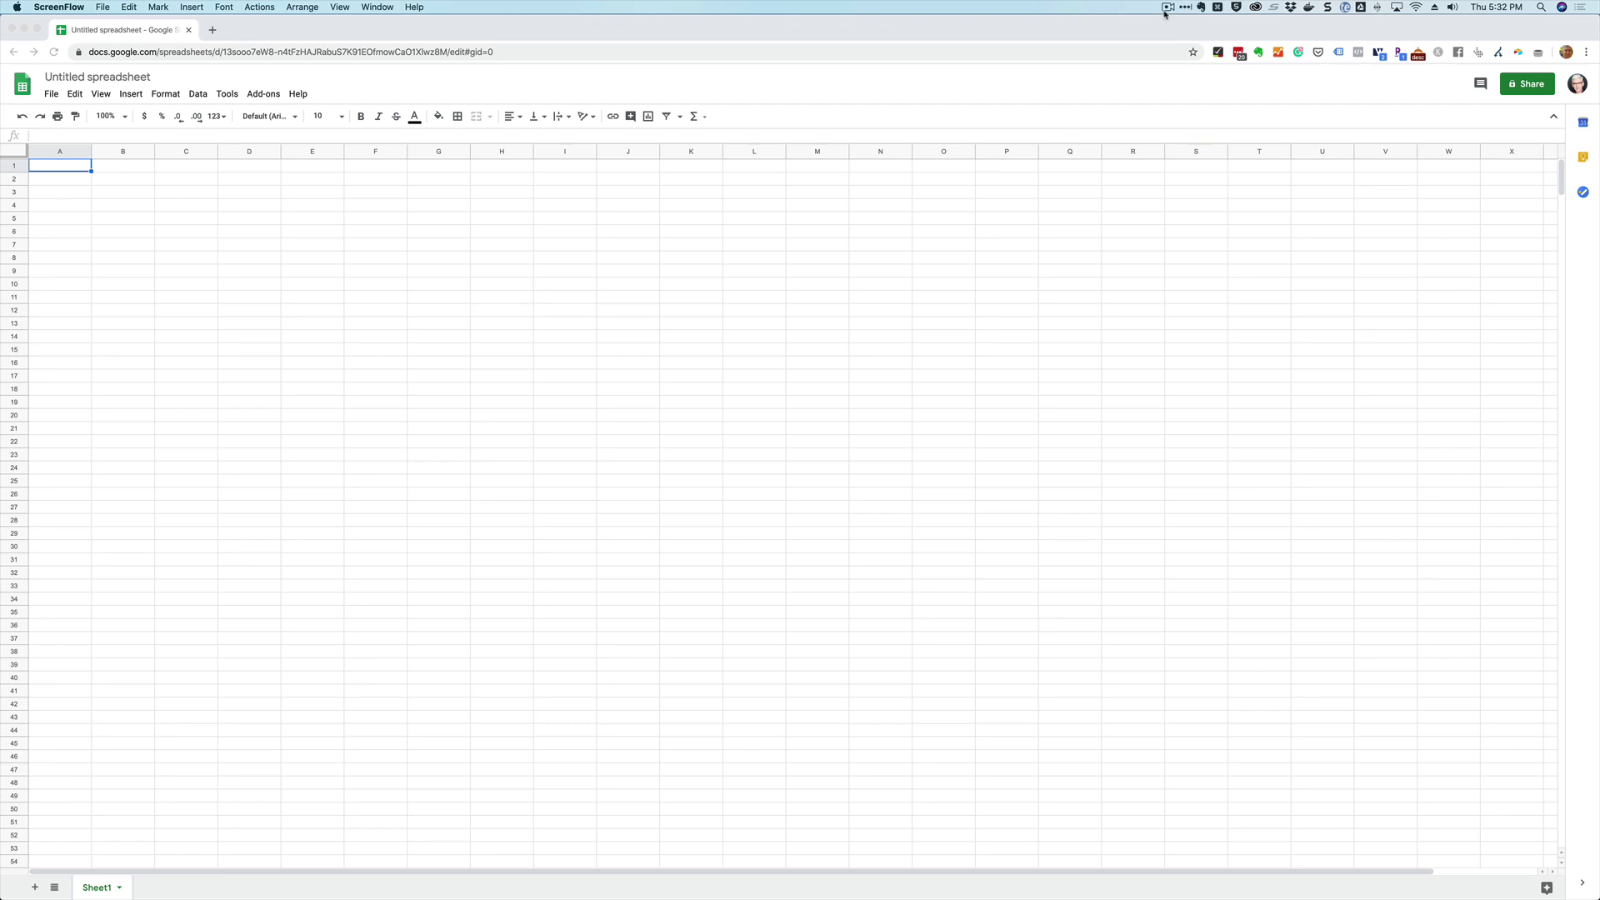
Start an FV formula in cell E6 with a rate of .08/12 and 45*12 as the number of periods.
left_click(314, 234)
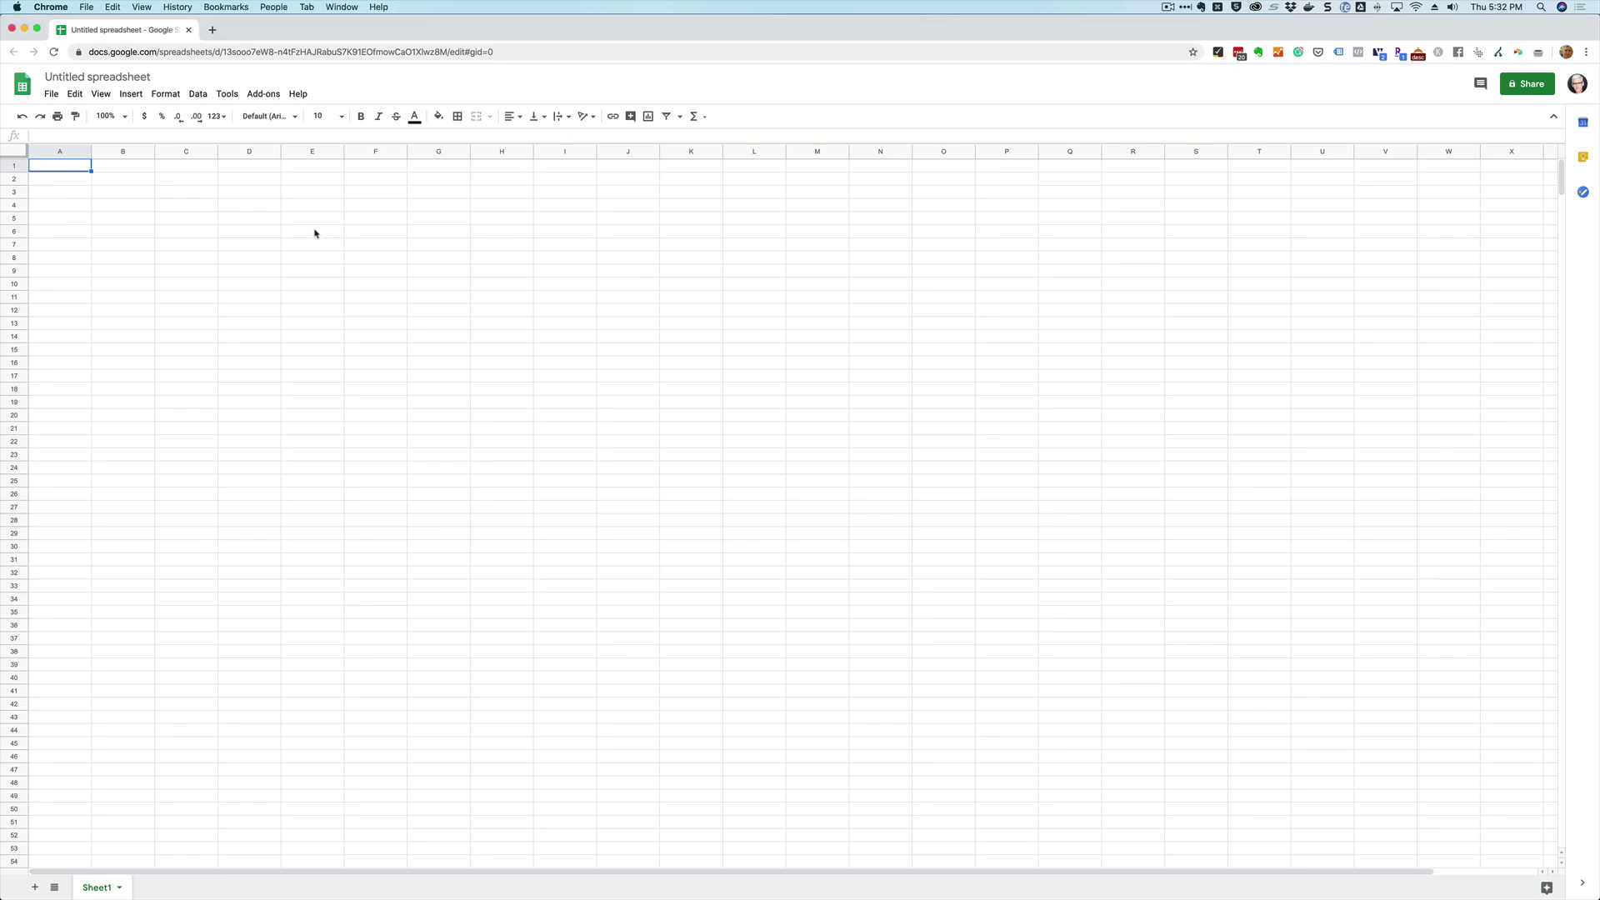
left_click(314, 234)
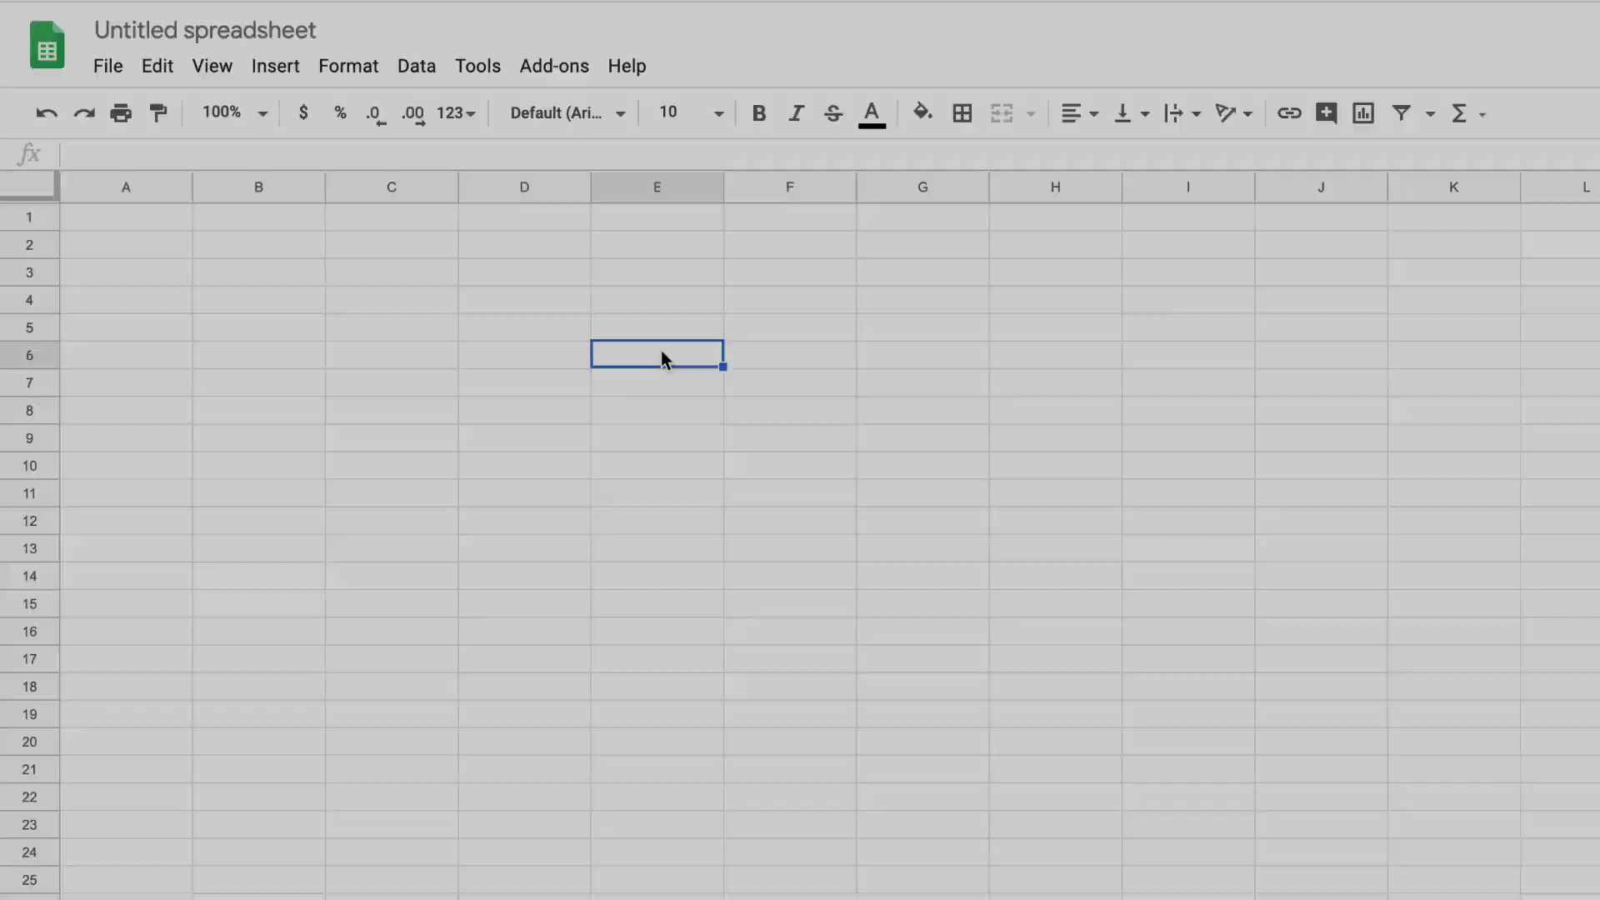
type("=fv")
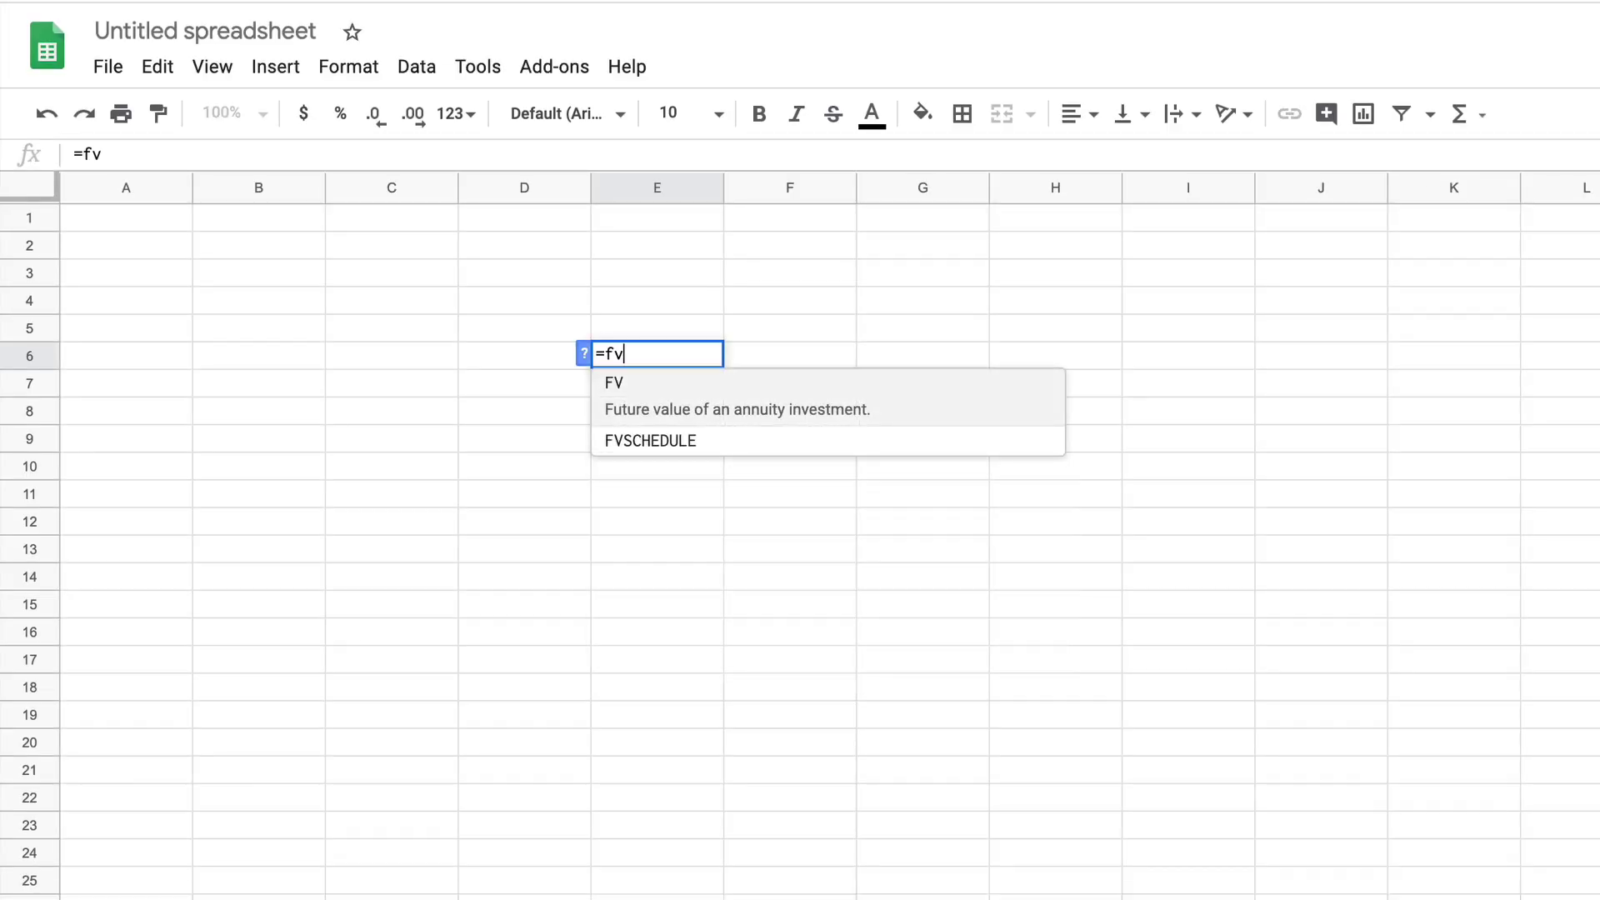
type("(")
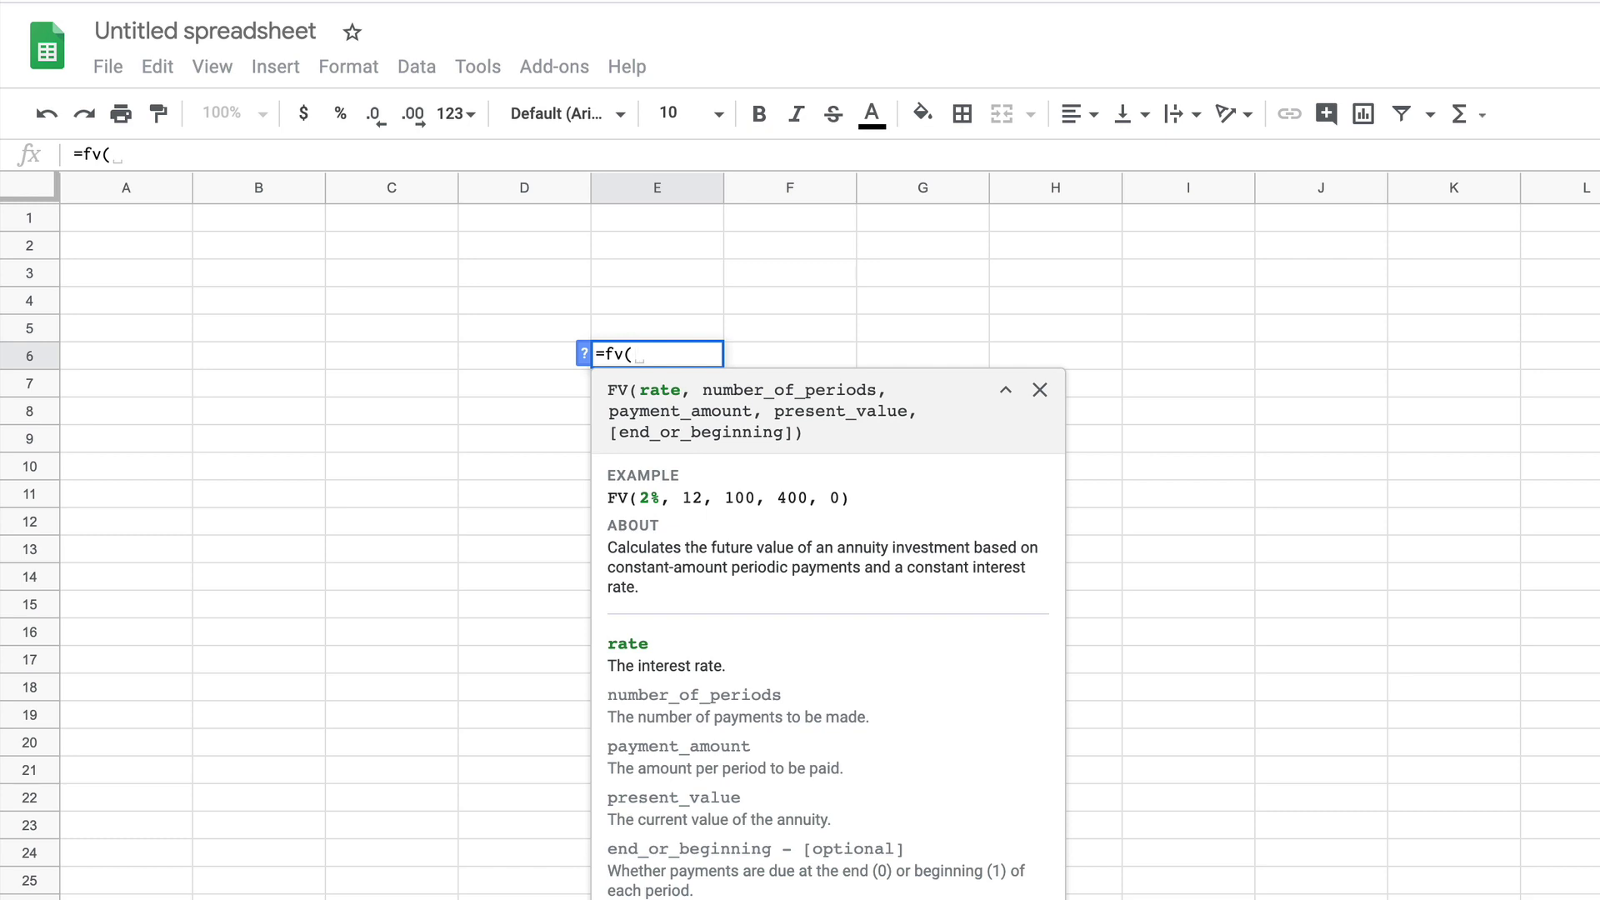
type(".08")
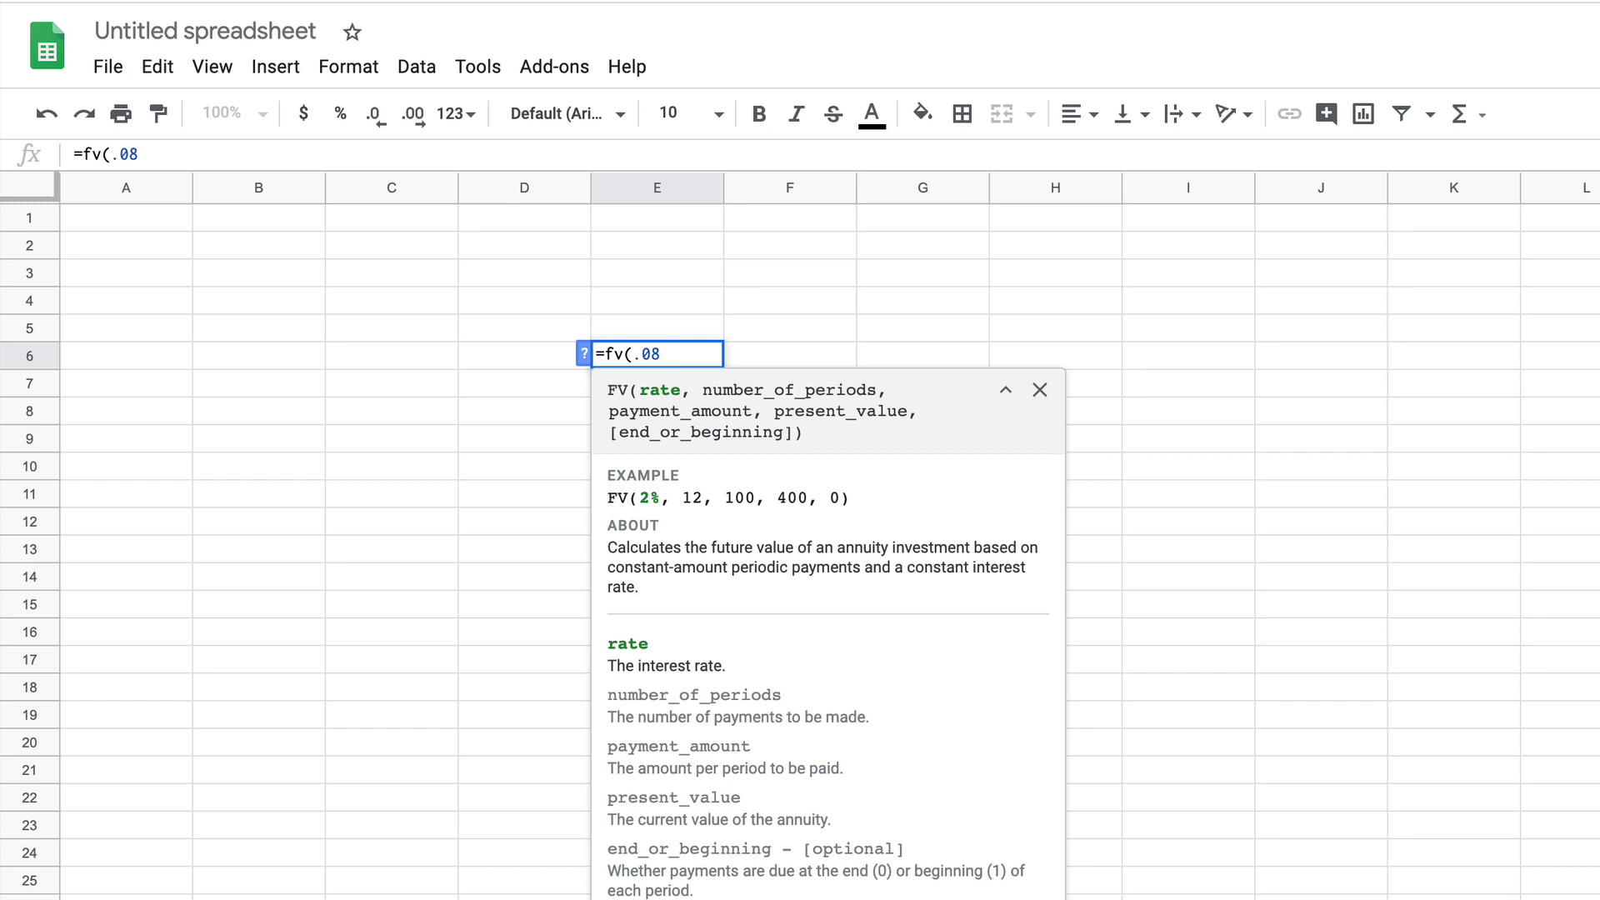
type("/12")
type(",")
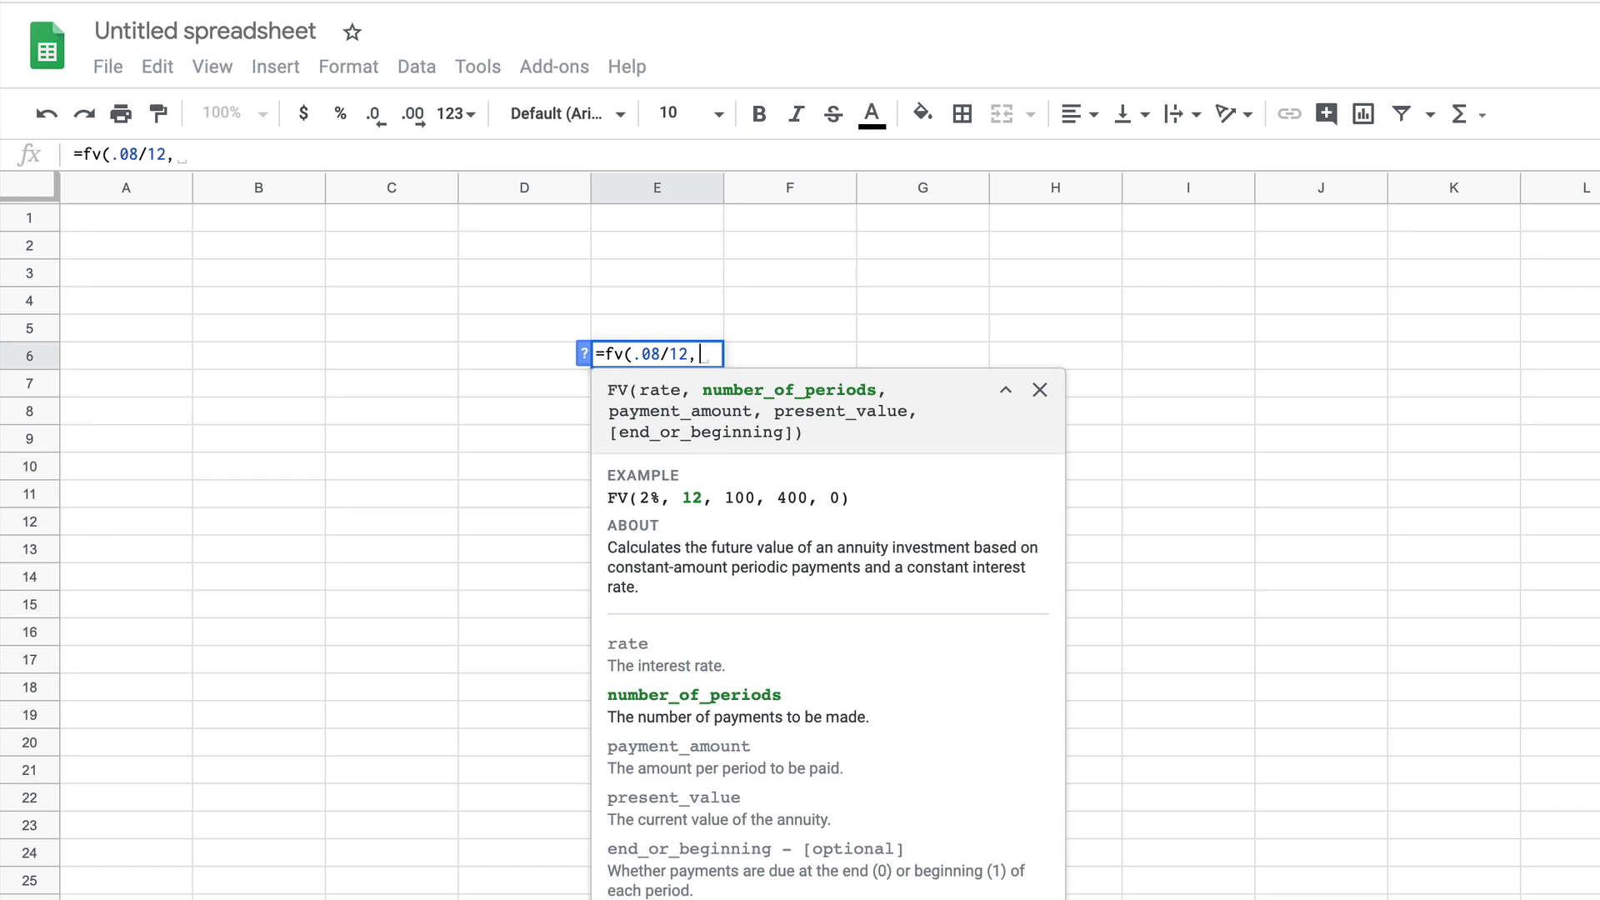
key("BackSpace")
type("45")
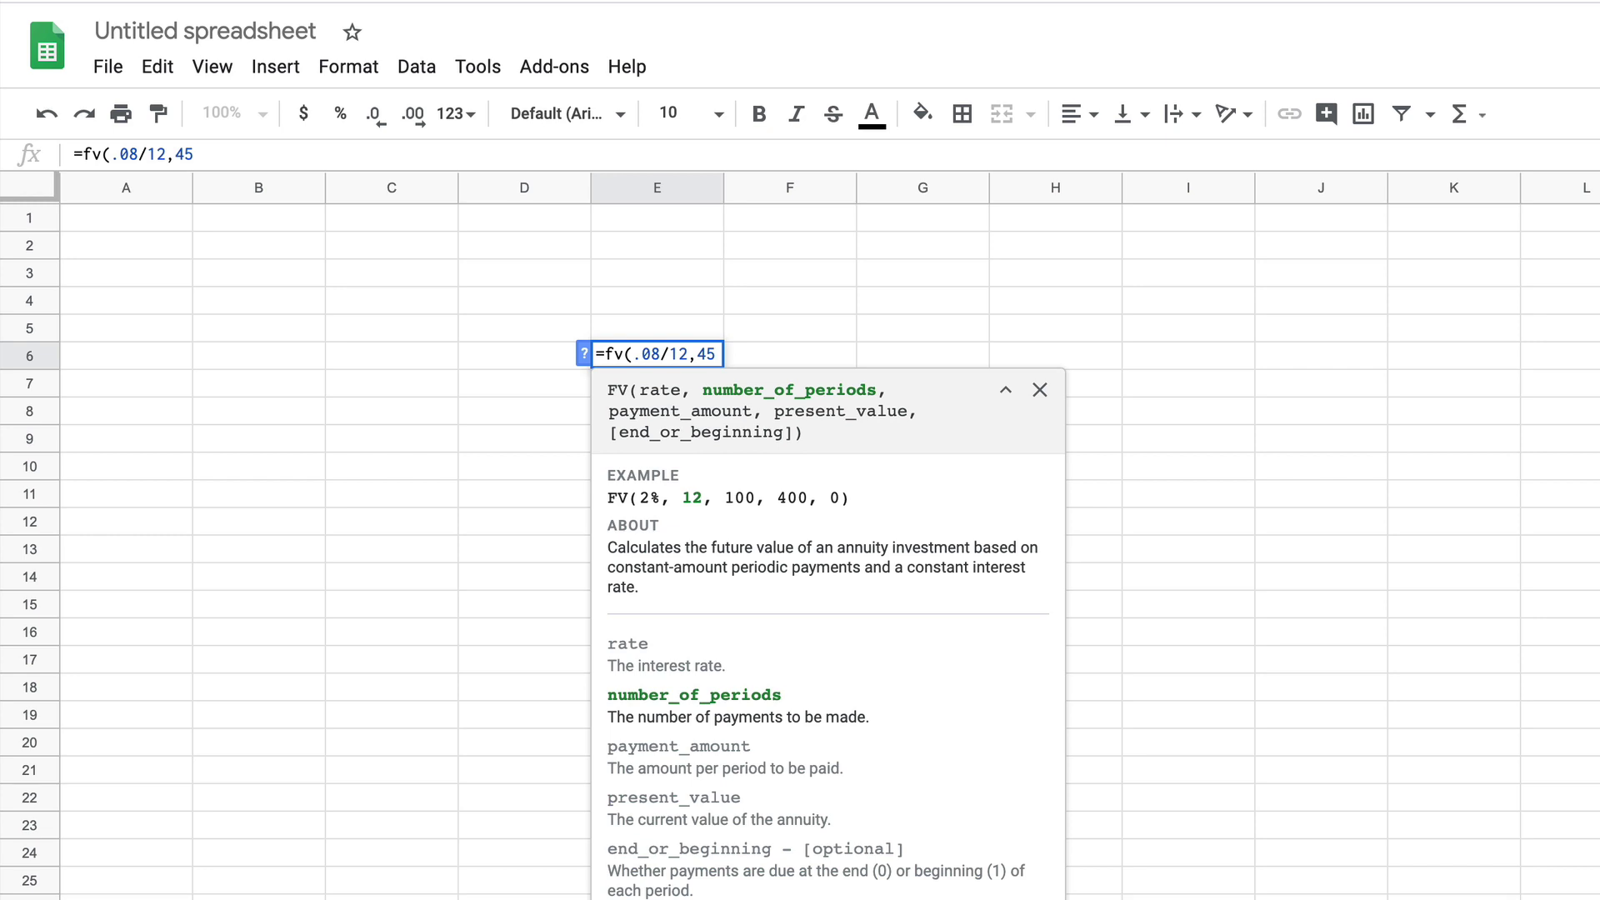
type("*12,")
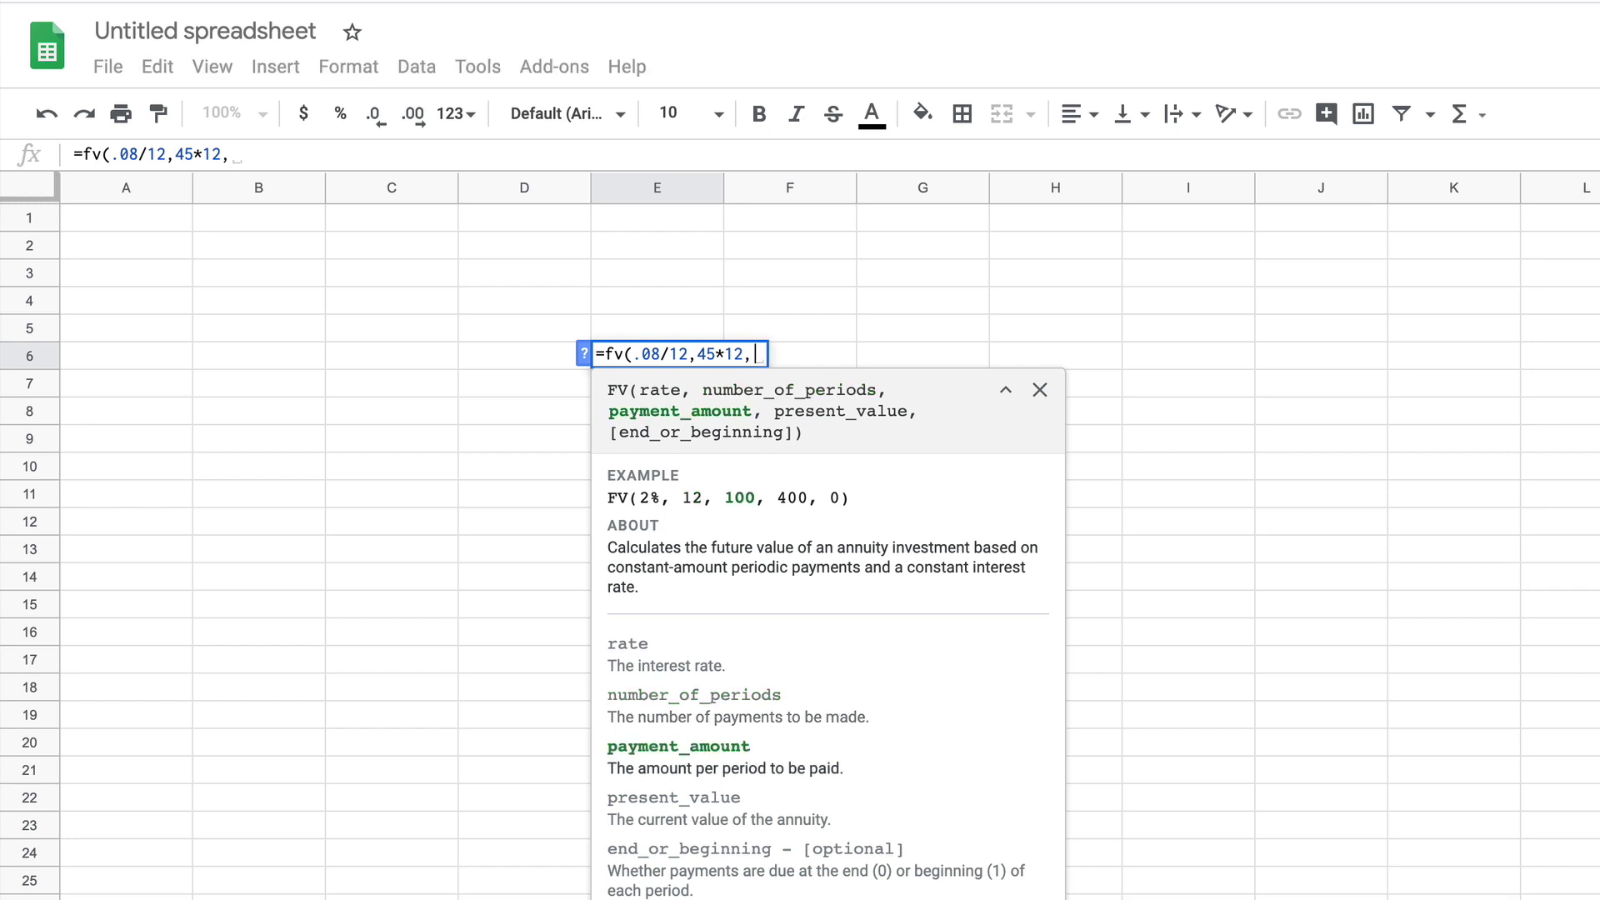
Complete the FV formula in E6 with a payment amount of -150 and a present value of 0.
type("-150")
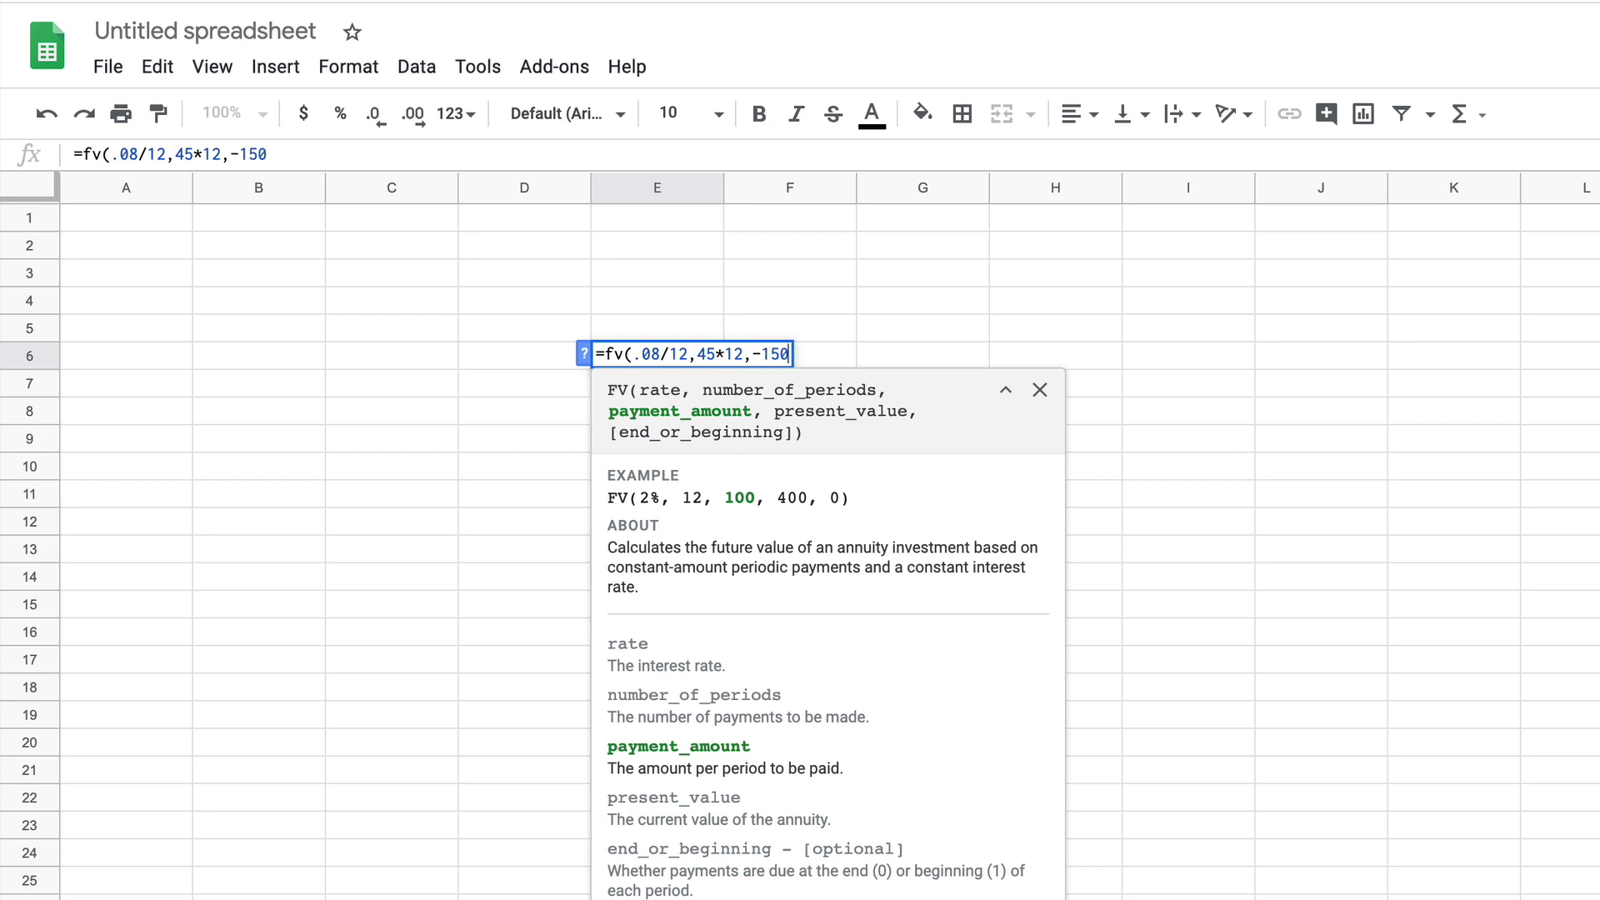
type(",")
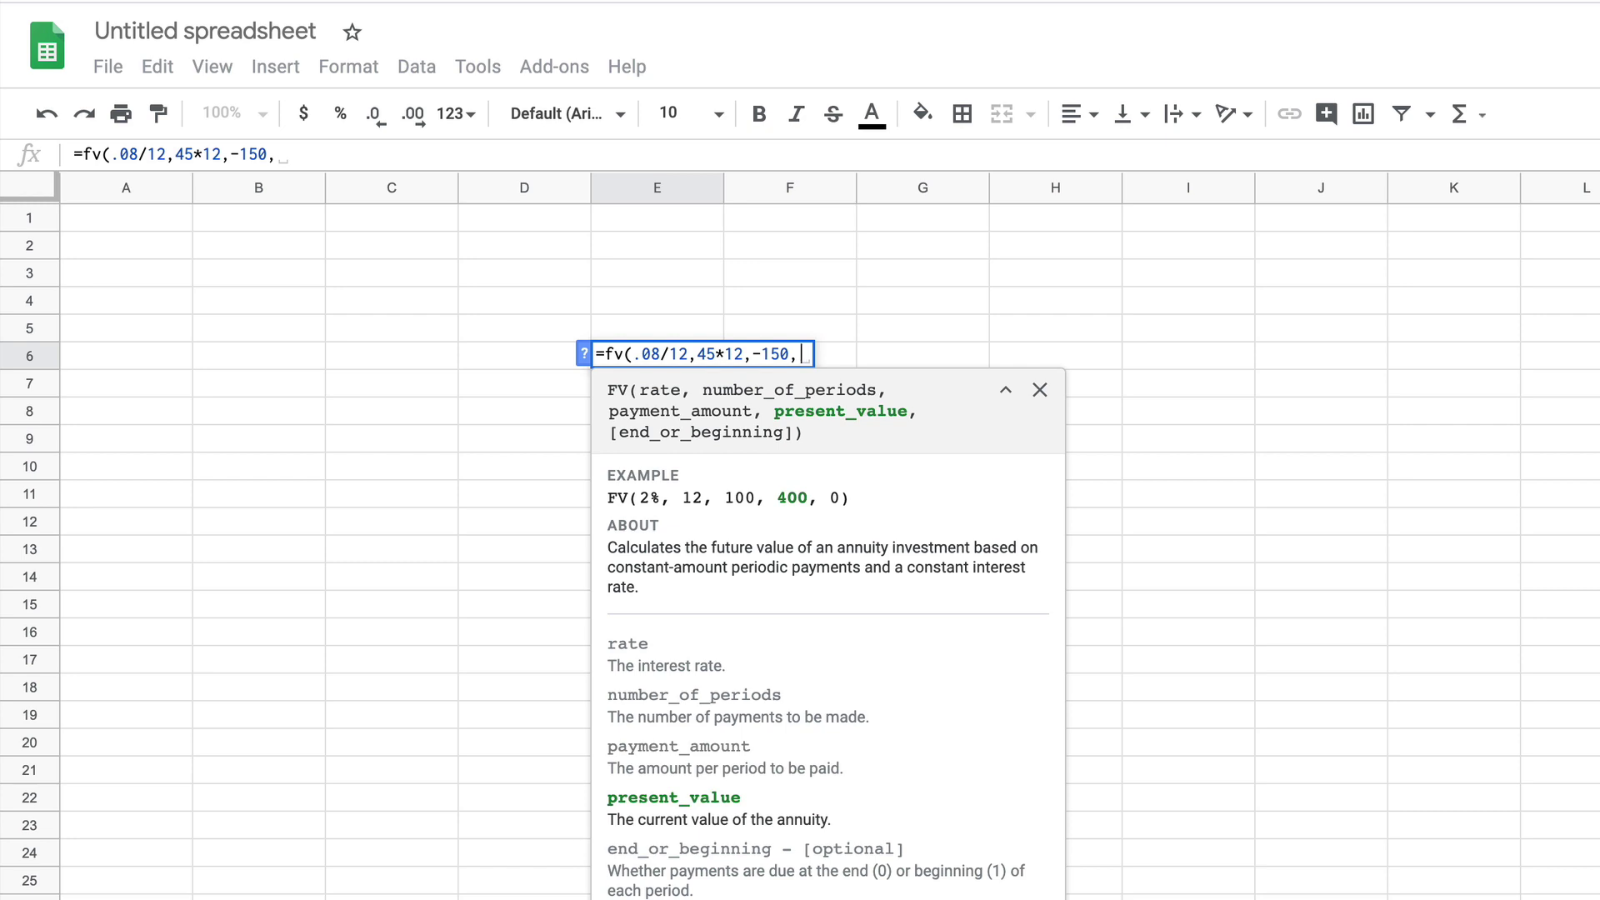
type("0")
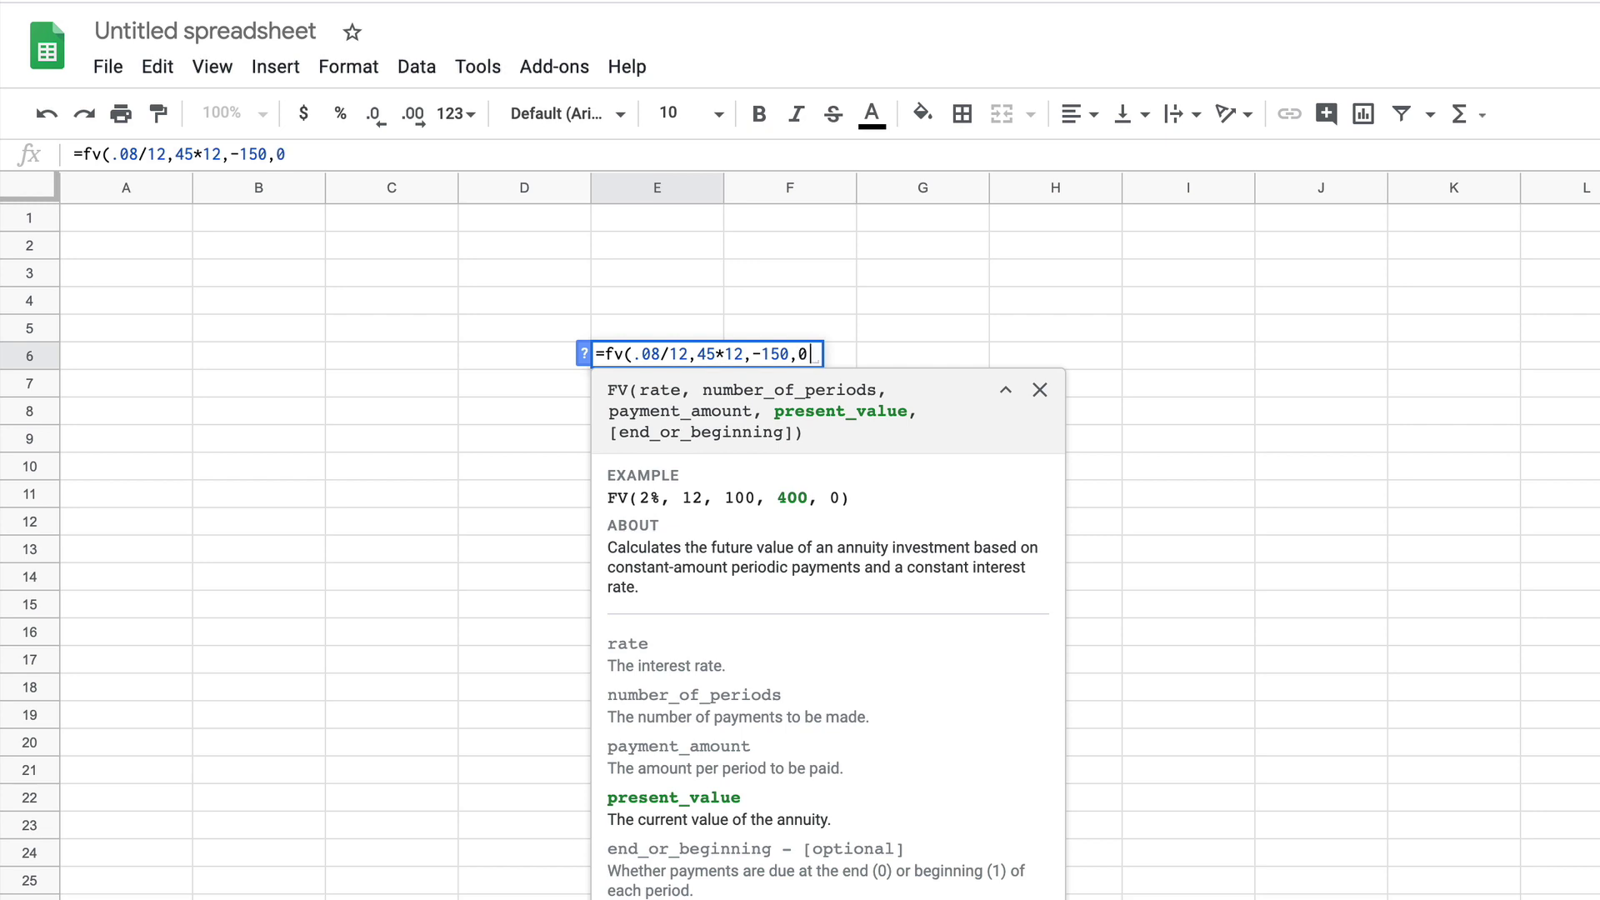
type(")")
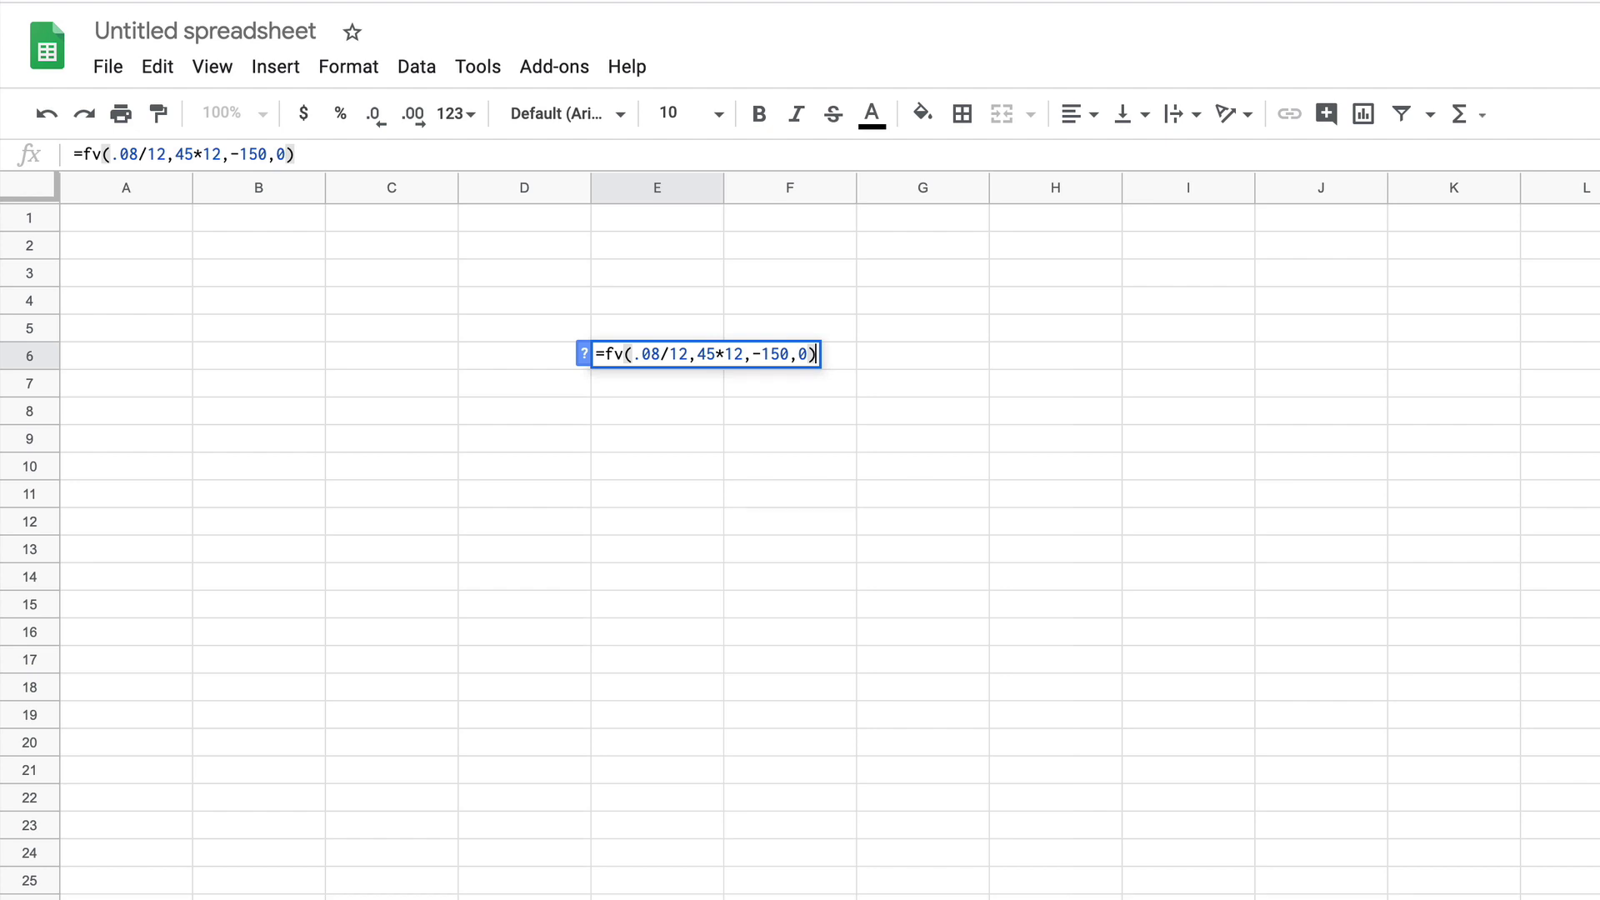
key("Return")
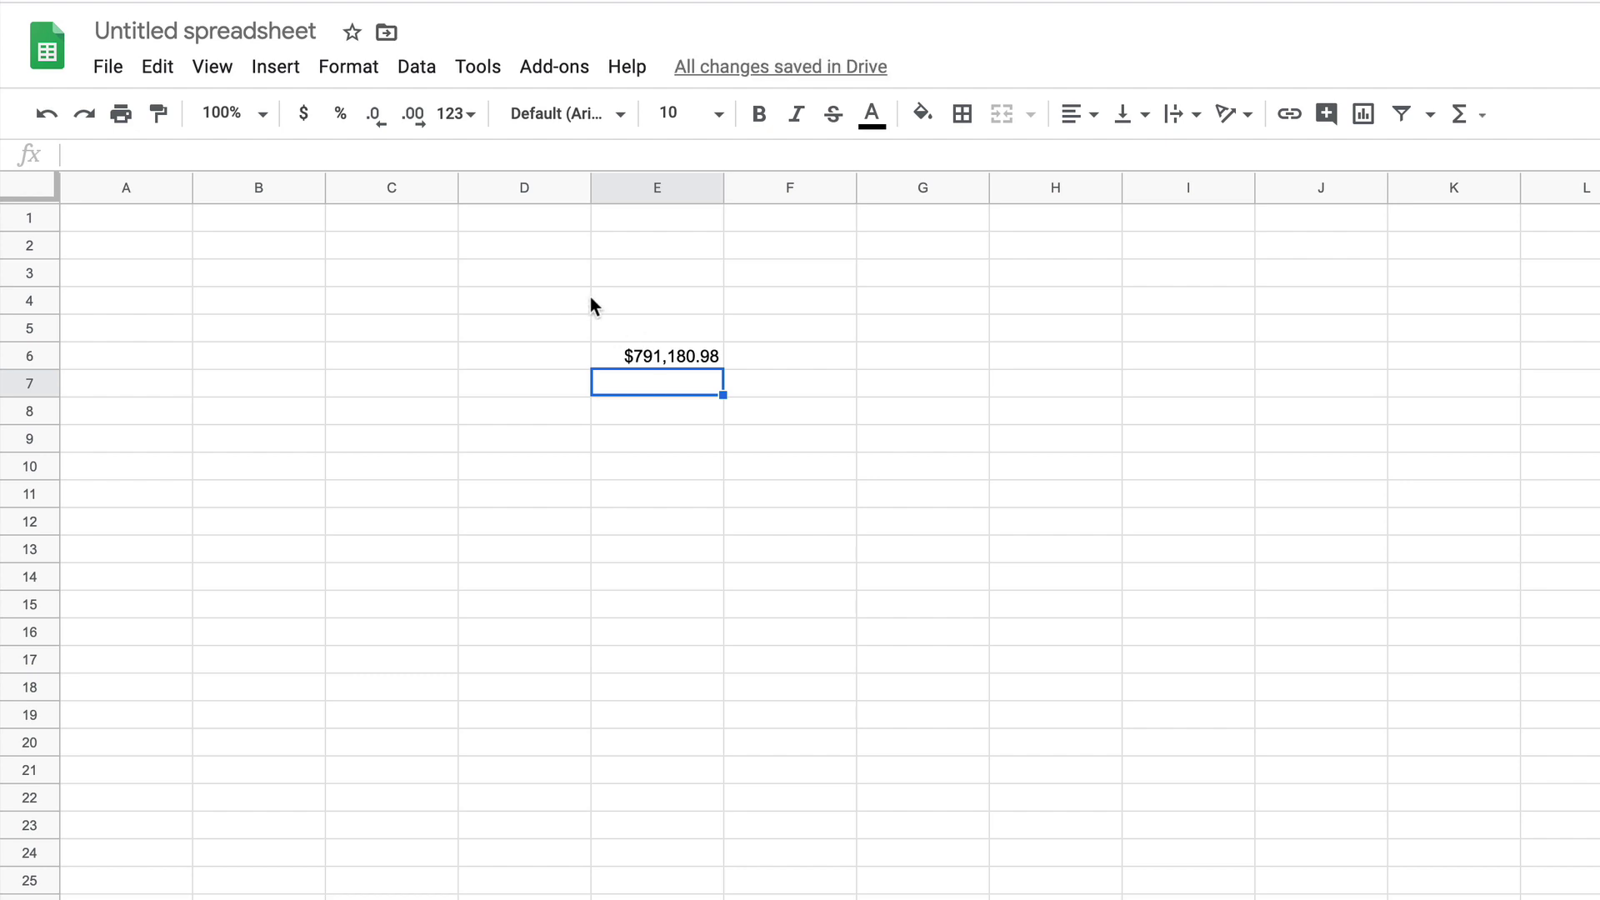
Review the arguments of the FV formula in cell E6, including its rate, without editing them.
double_click(671, 357)
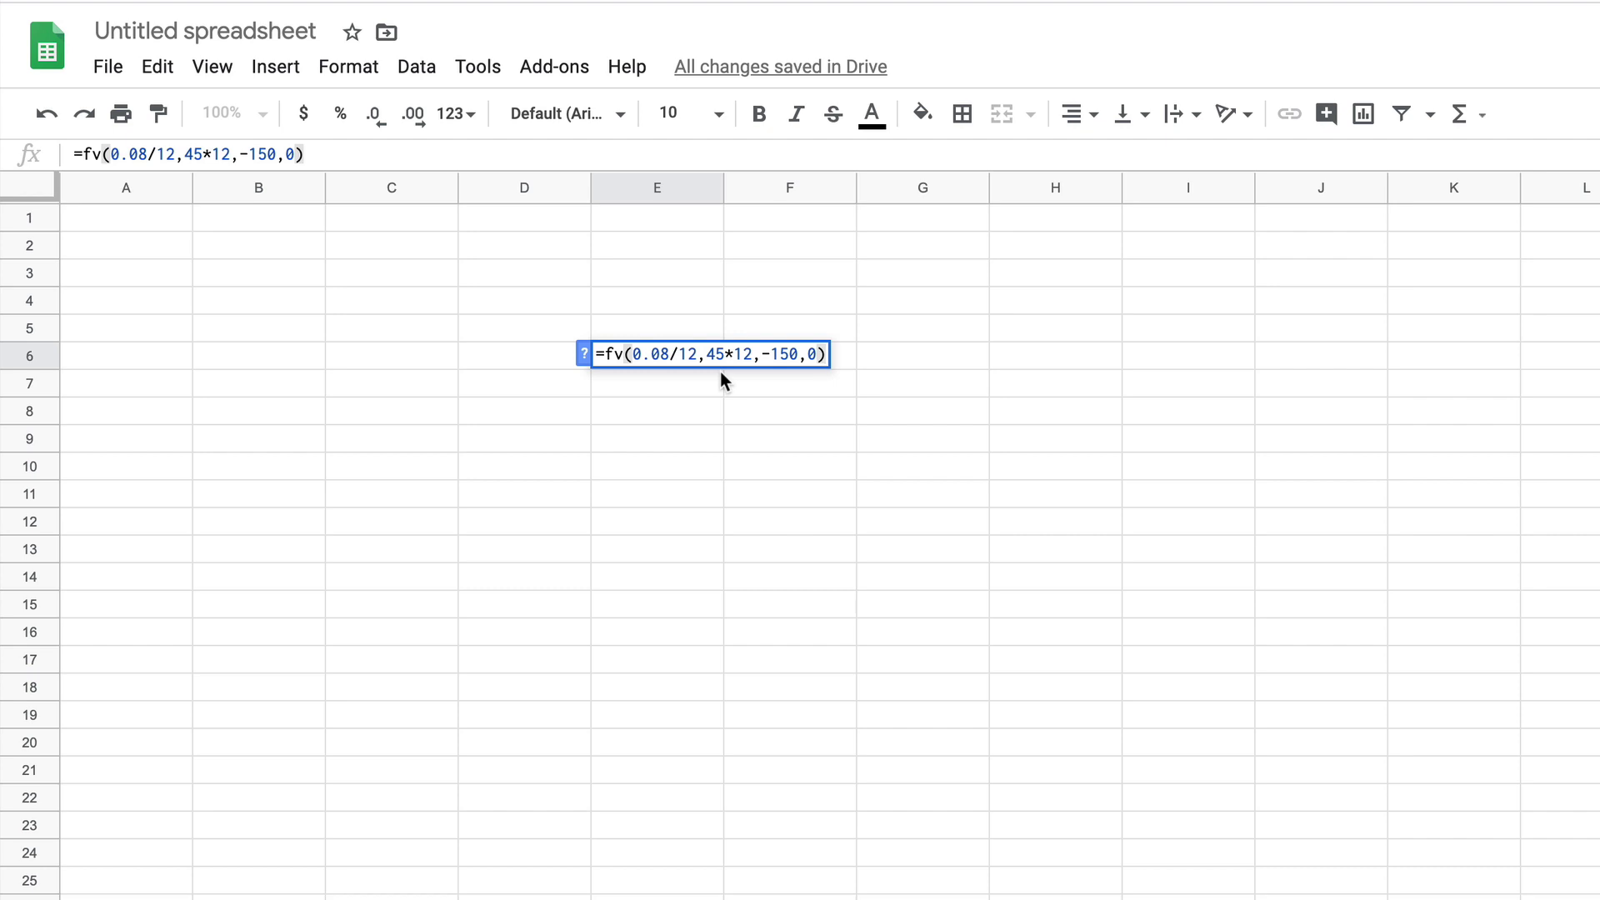
key("Return")
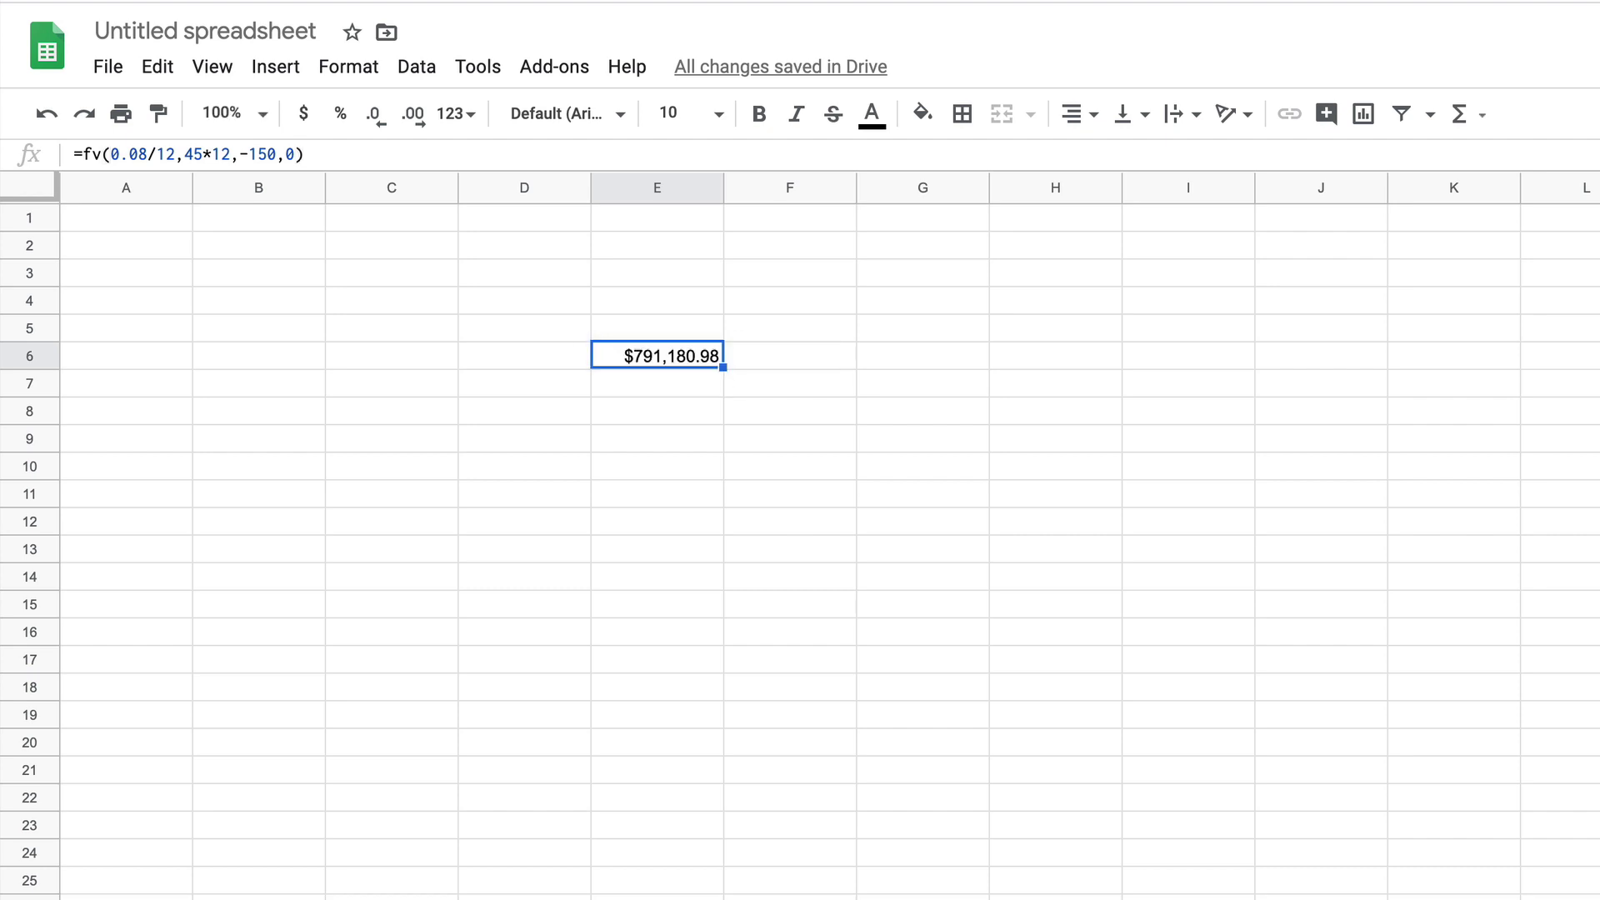
double_click(692, 352)
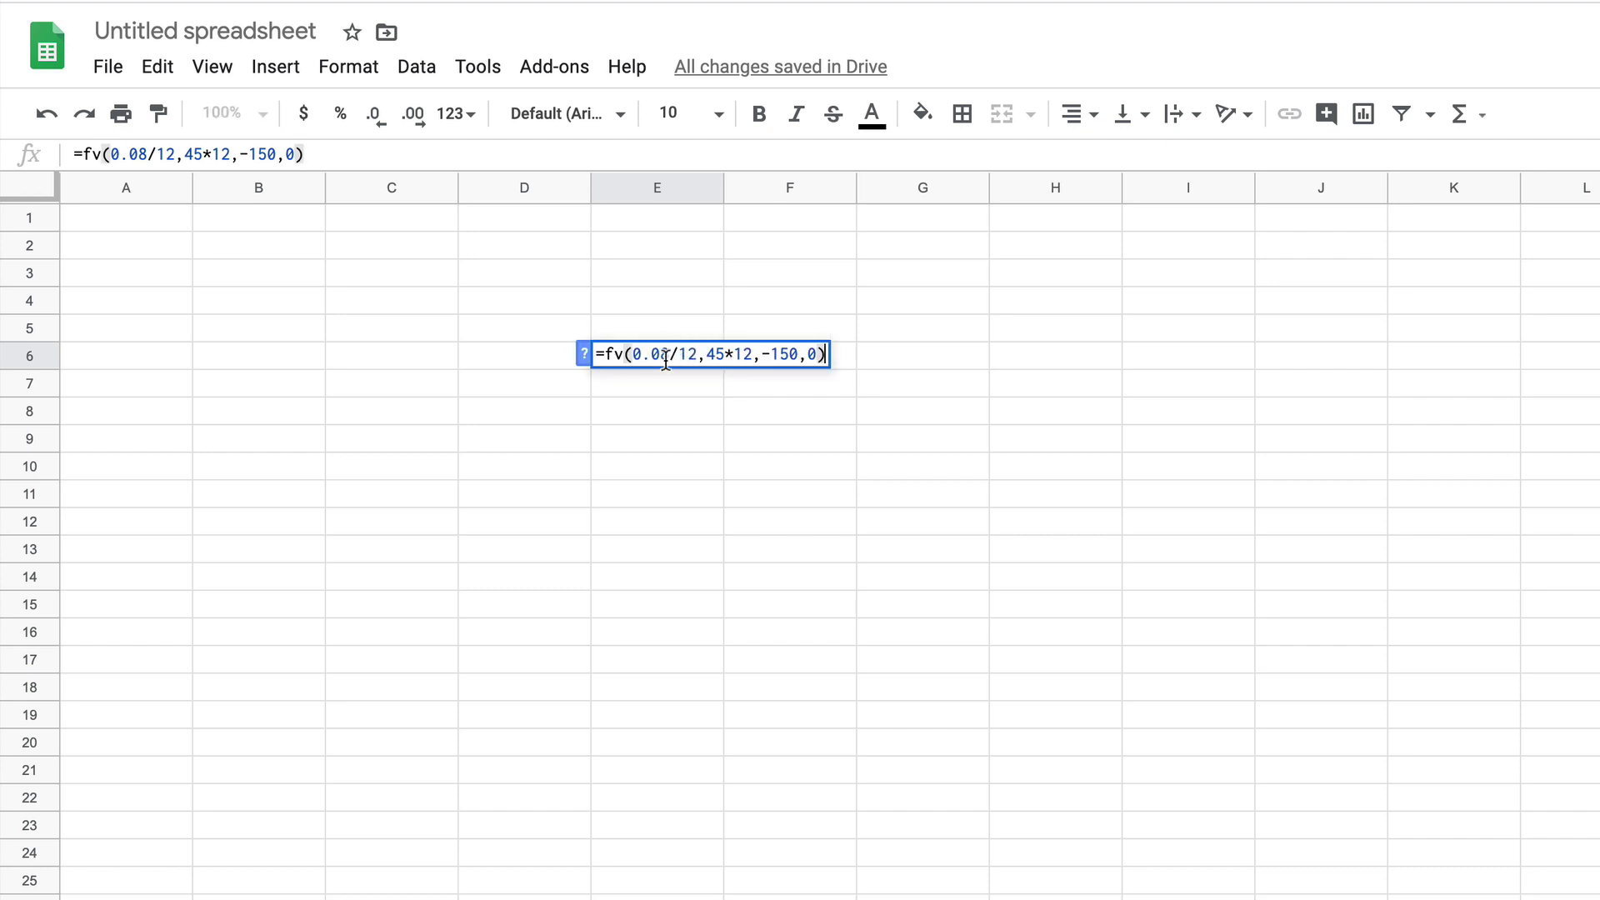
left_click(667, 353)
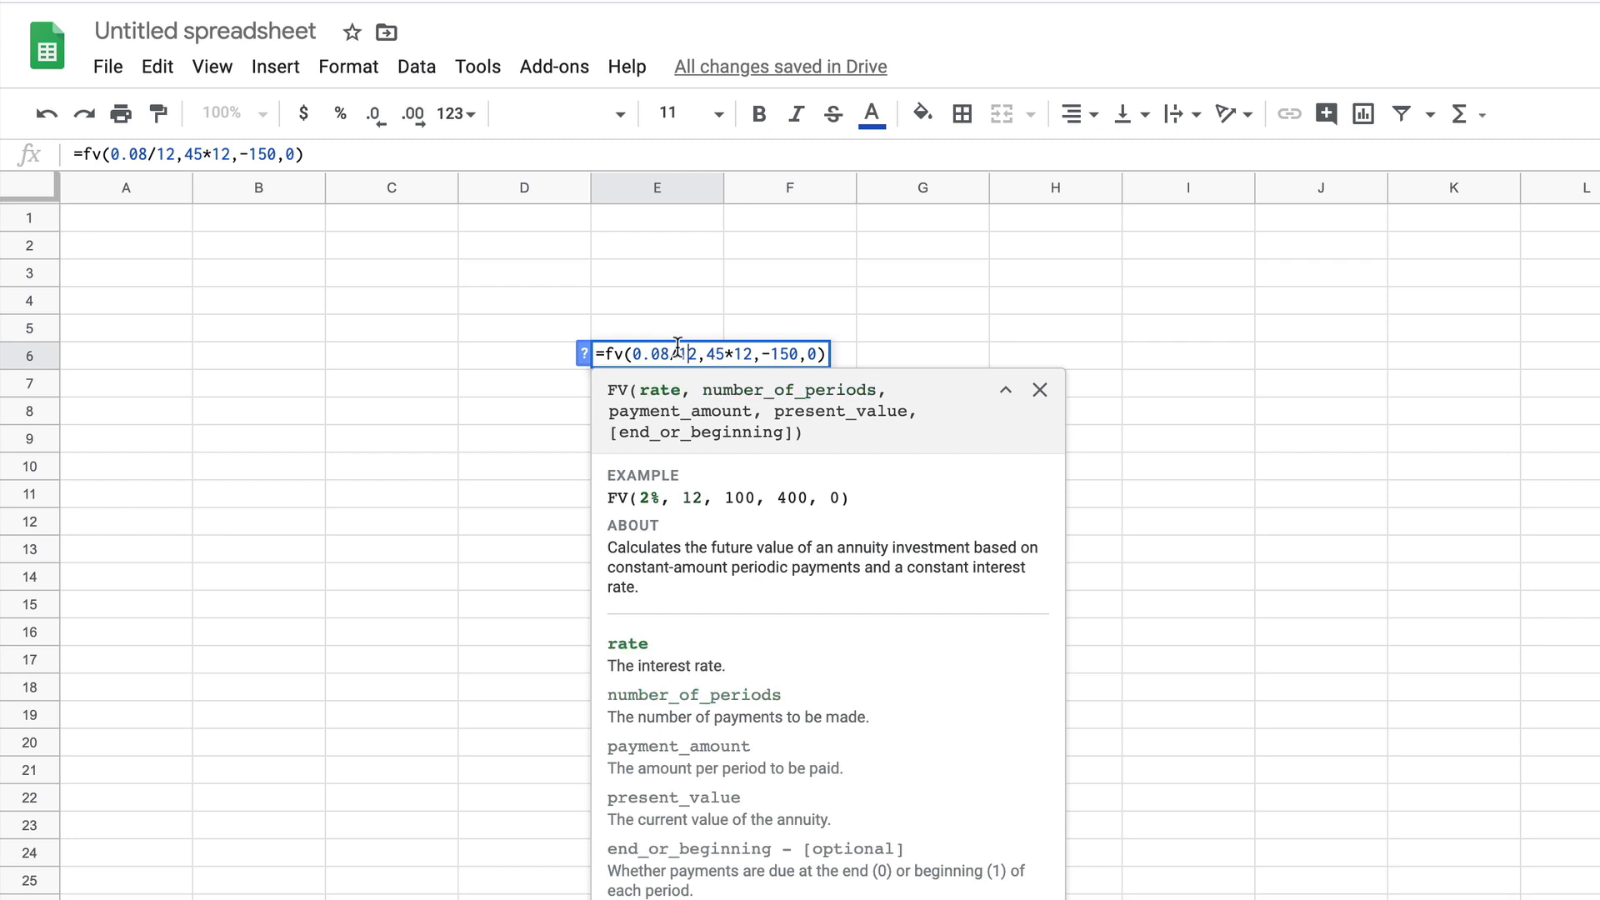
key("Escape")
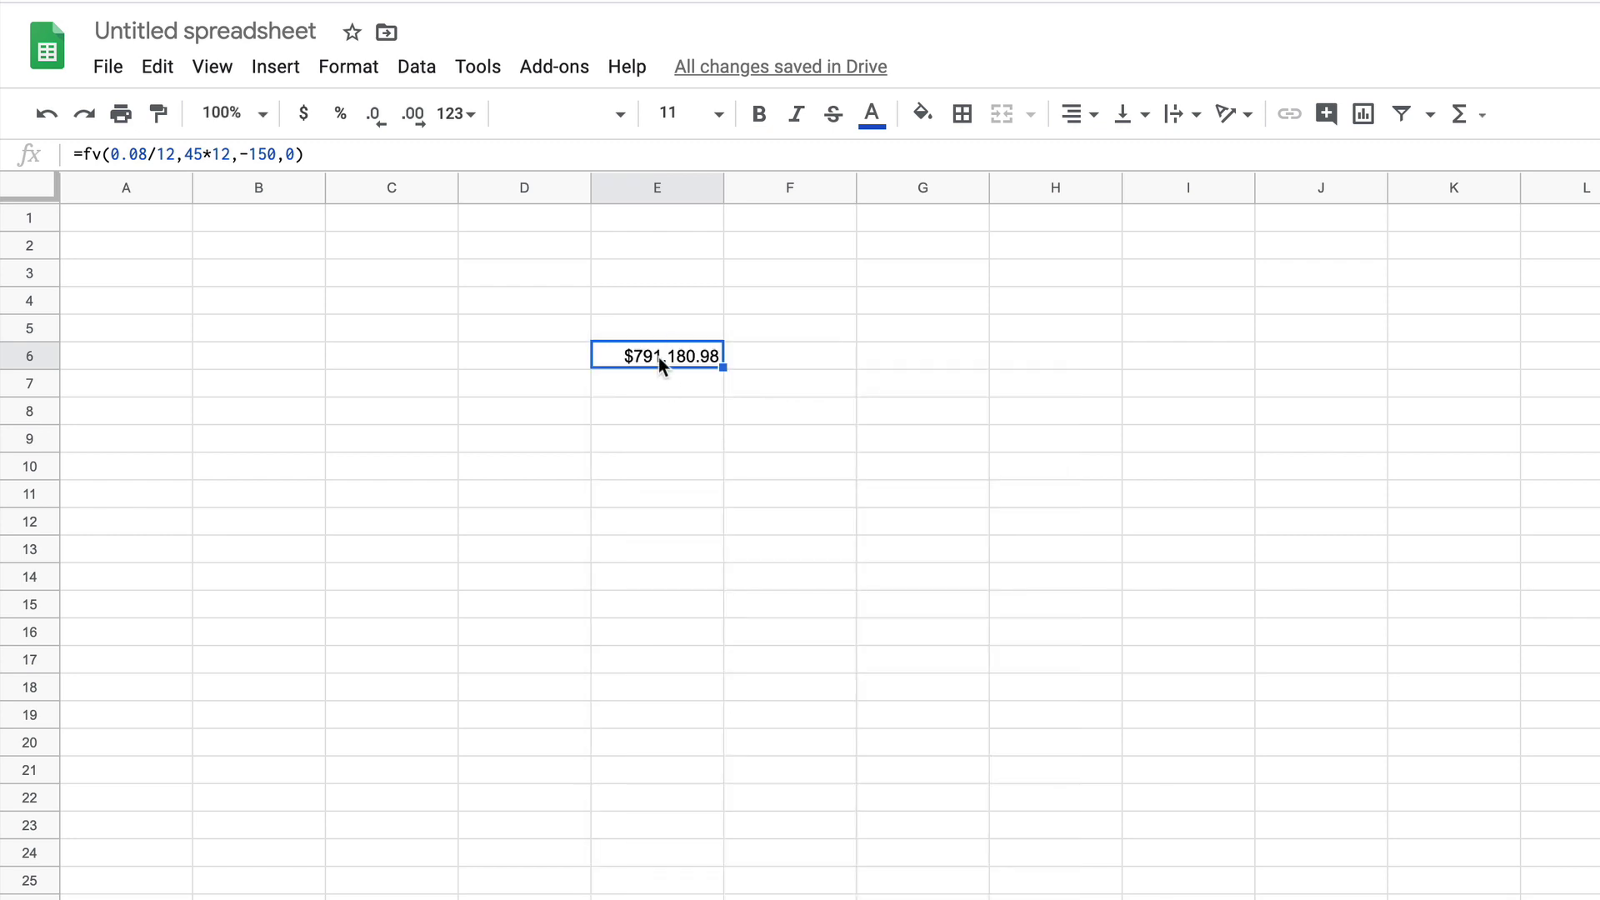
Enter the label "Rate of Return" in cell A1.
left_click(142, 218)
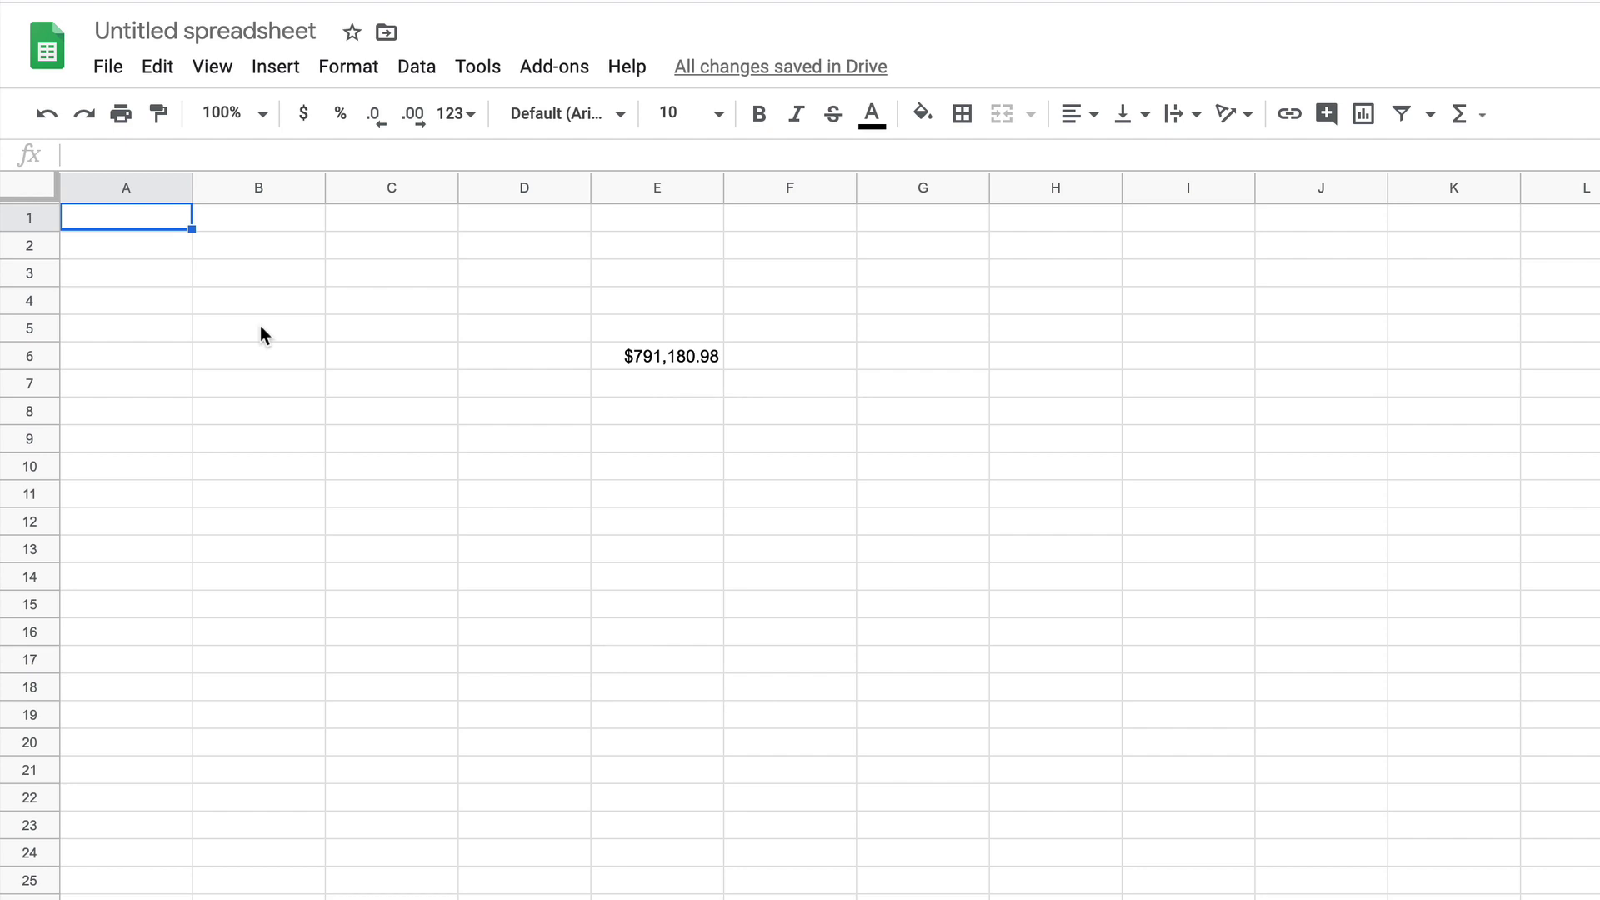
type("Rate of Ret")
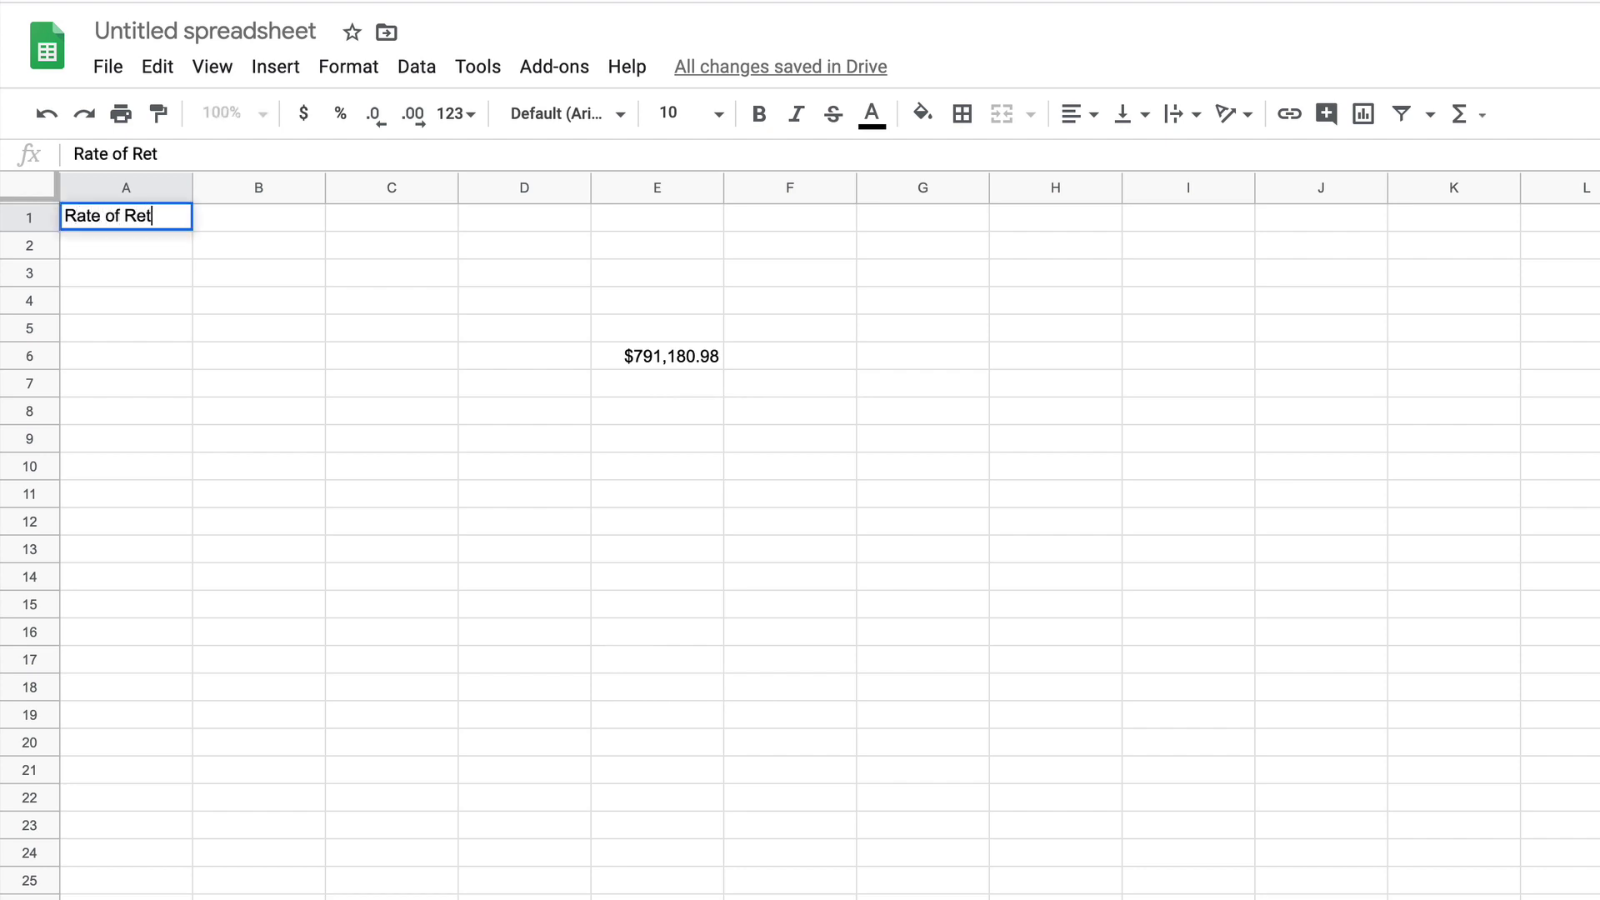
type("urn")
Format the "Rate of Return" label in A1 as bold text at font size 18.
left_click(718, 115)
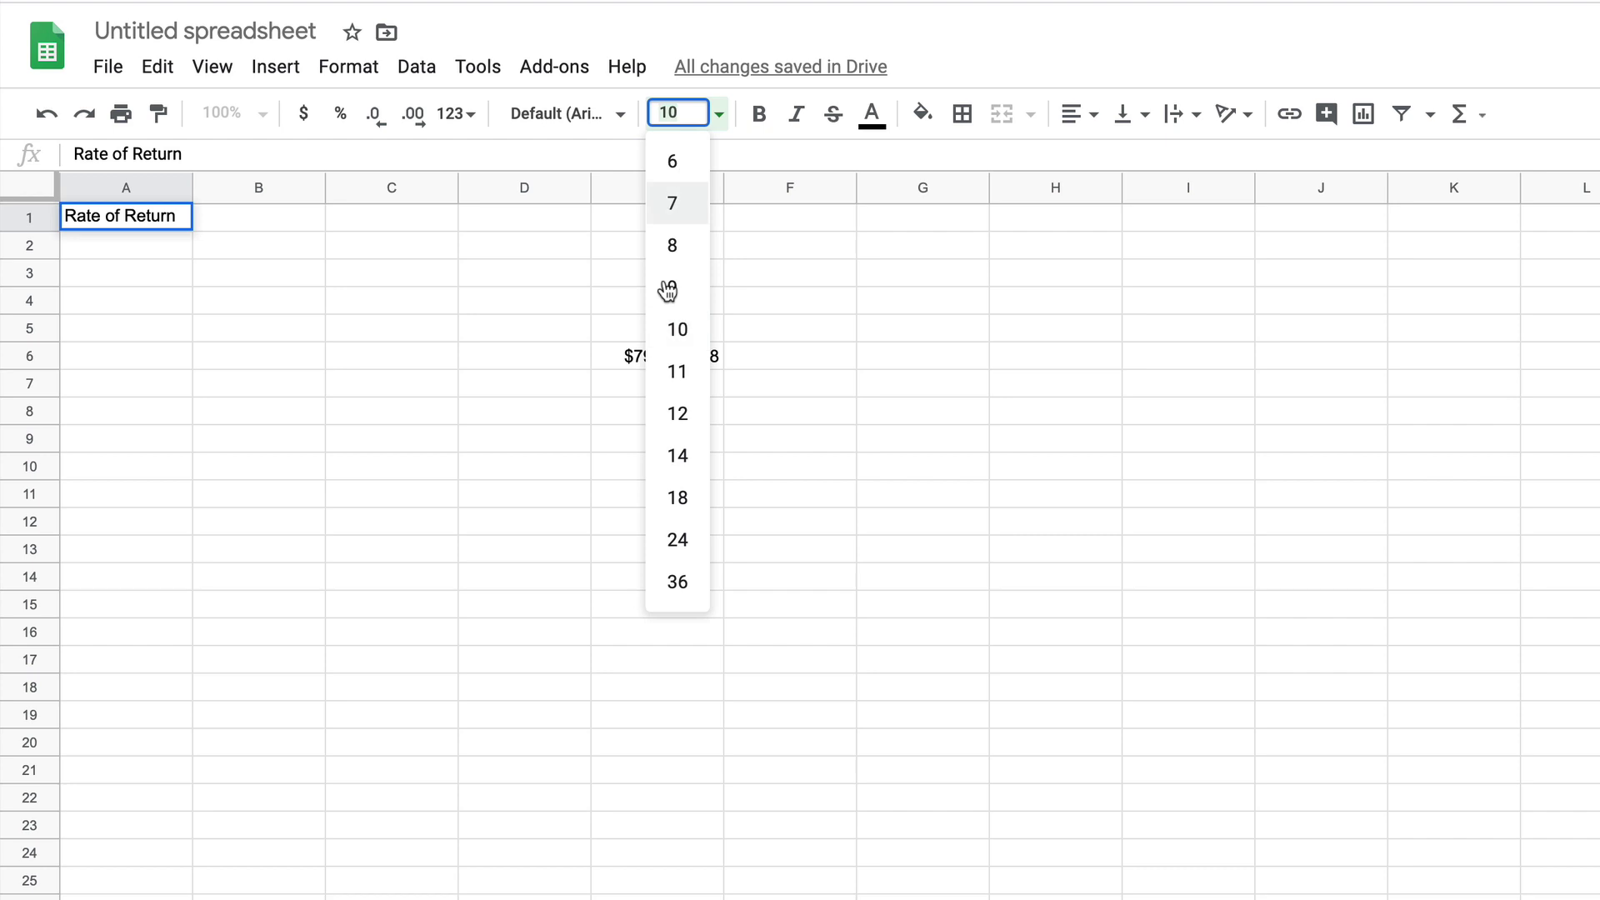
left_click(684, 498)
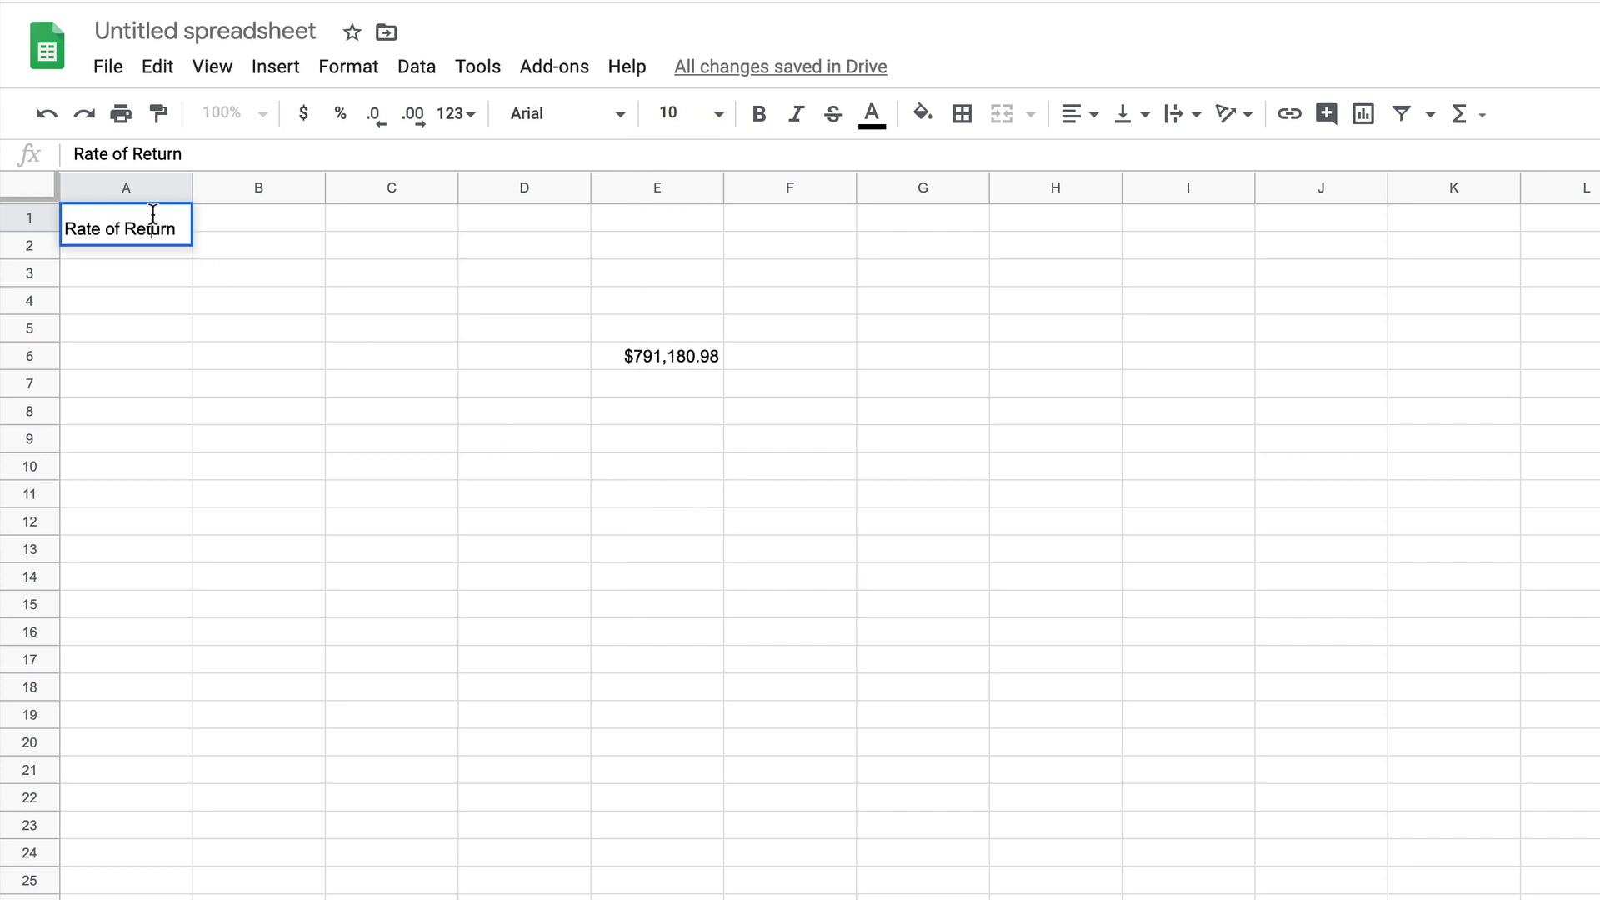
triple_click(152, 218)
left_click(732, 126)
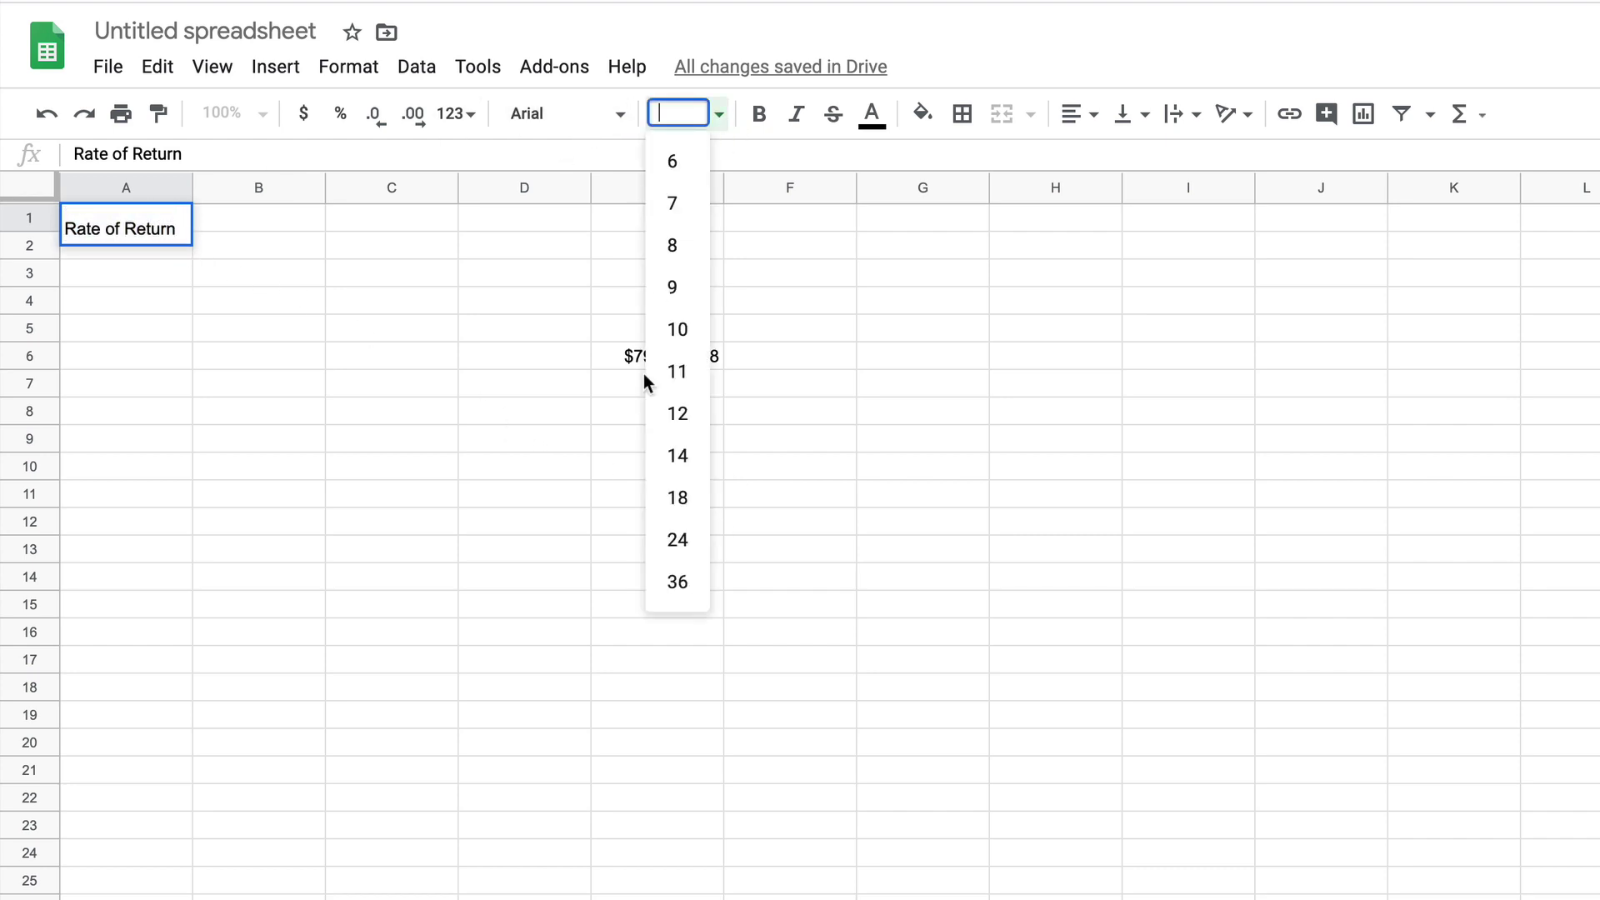
left_click(679, 497)
left_click(762, 114)
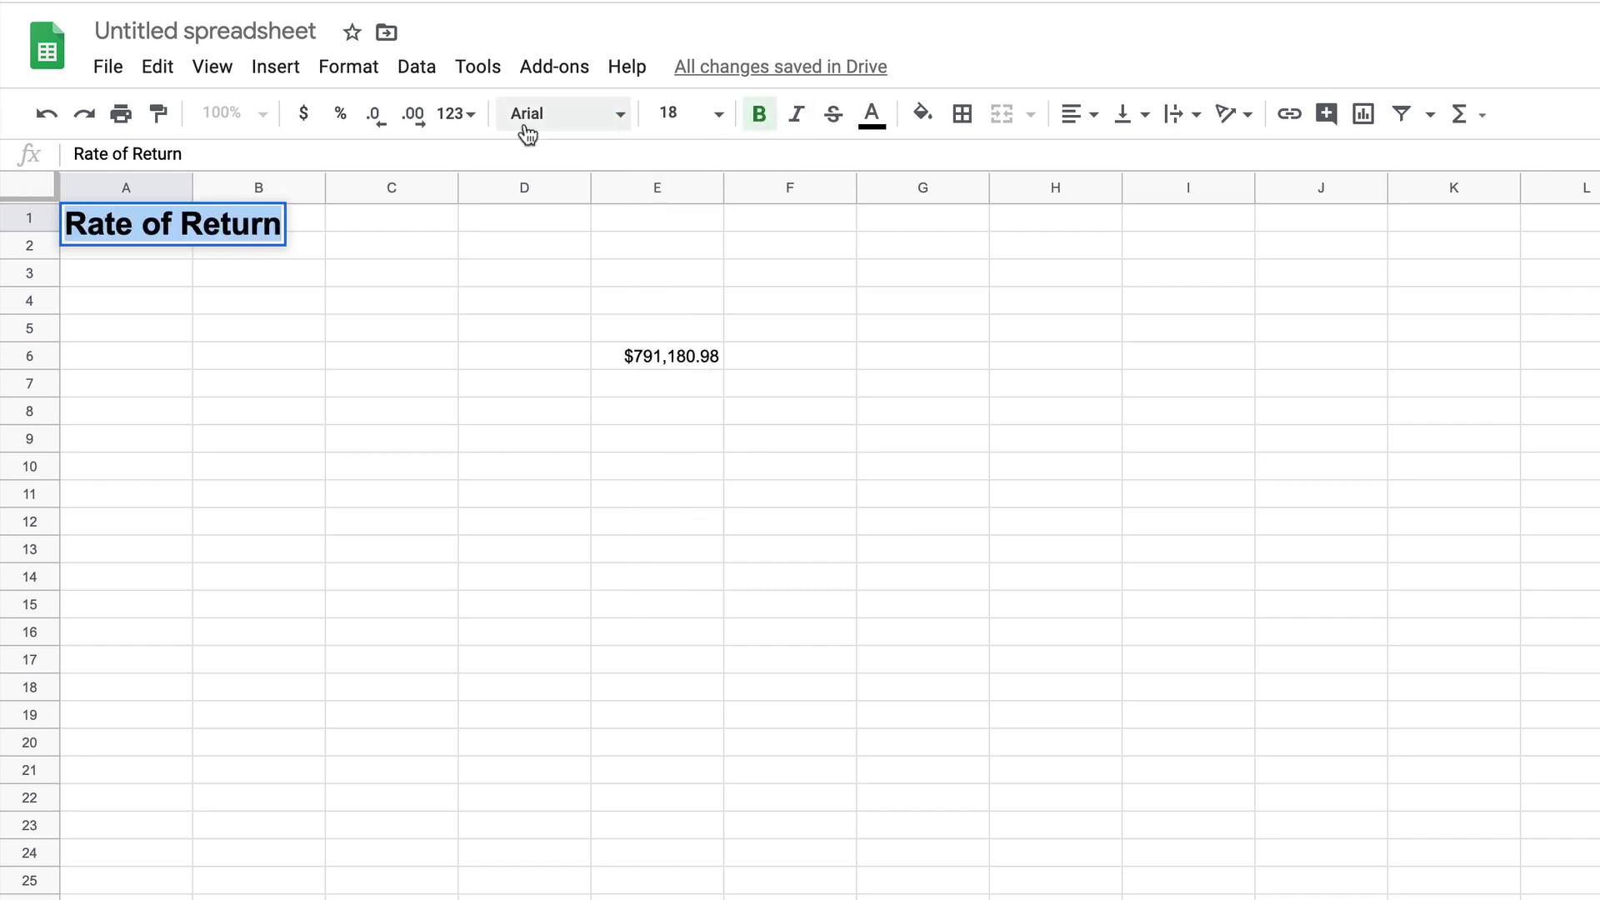
Fit the width of column A to its label.
left_click_drag(192, 182, 192, 182)
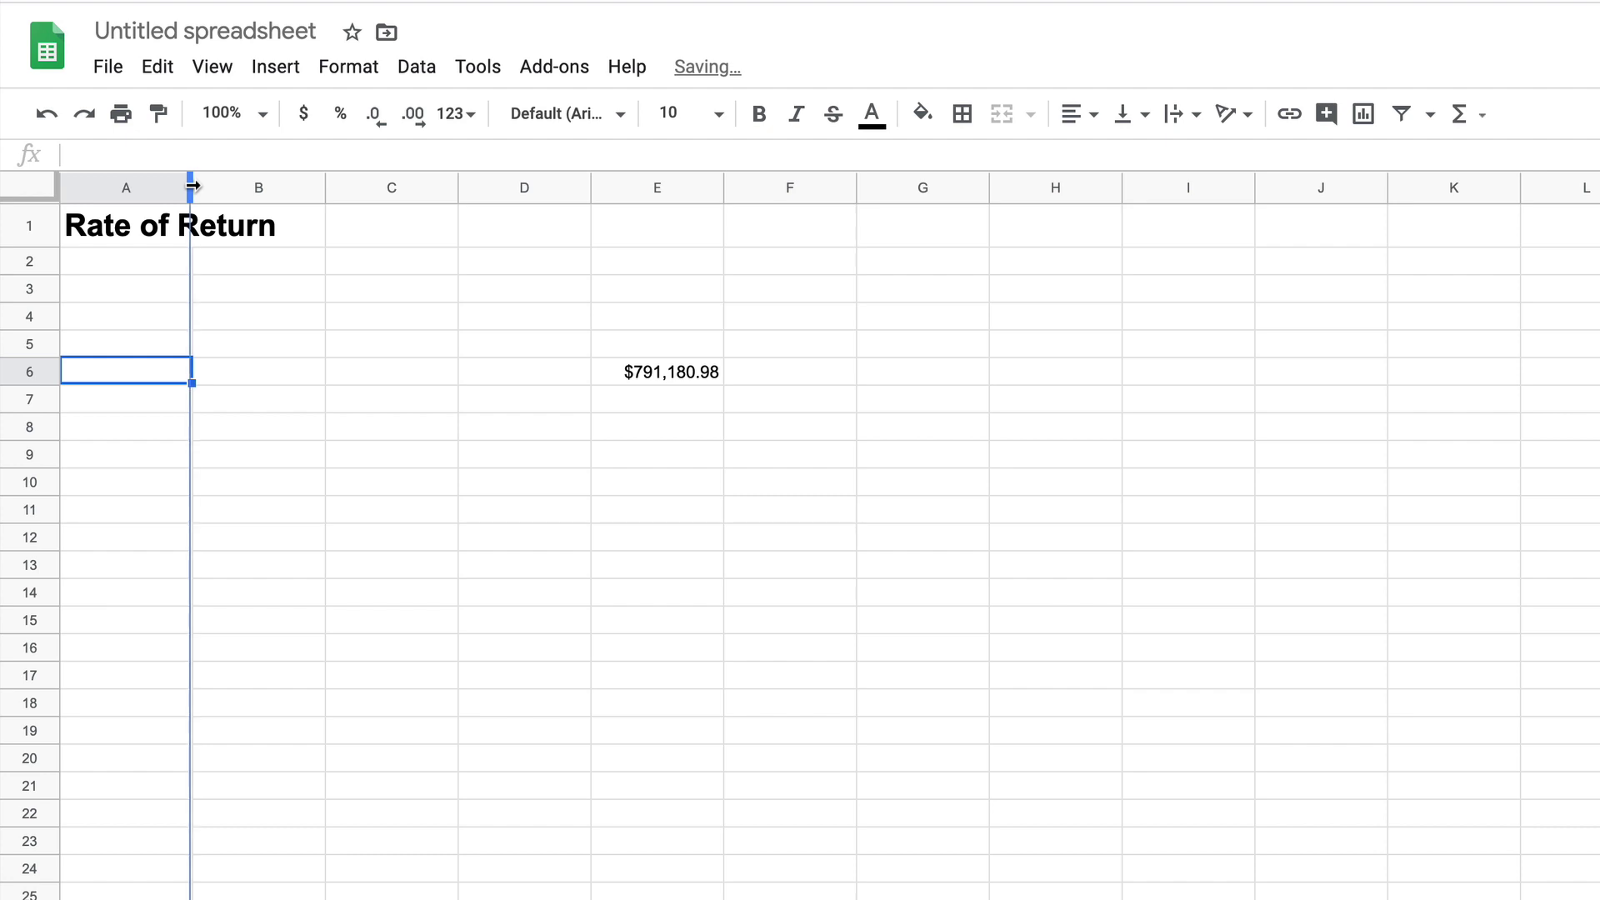
double_click(192, 183)
left_click(349, 230)
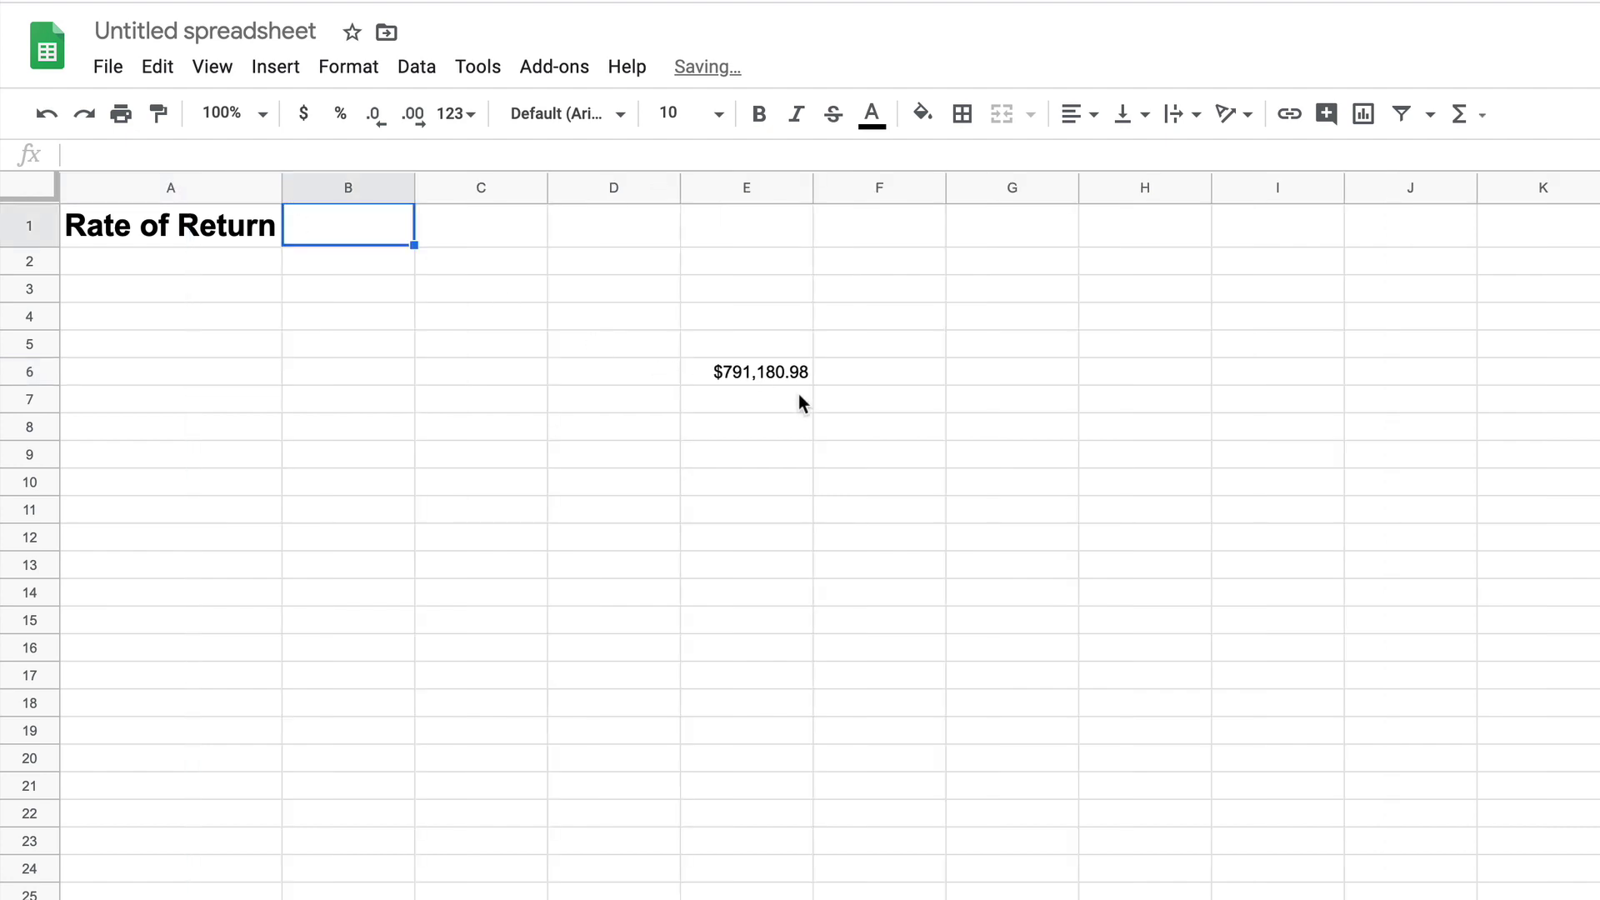
Replace the hard-coded 0.08 rate in E6's FV formula with a reference to cell B1.
double_click(774, 372)
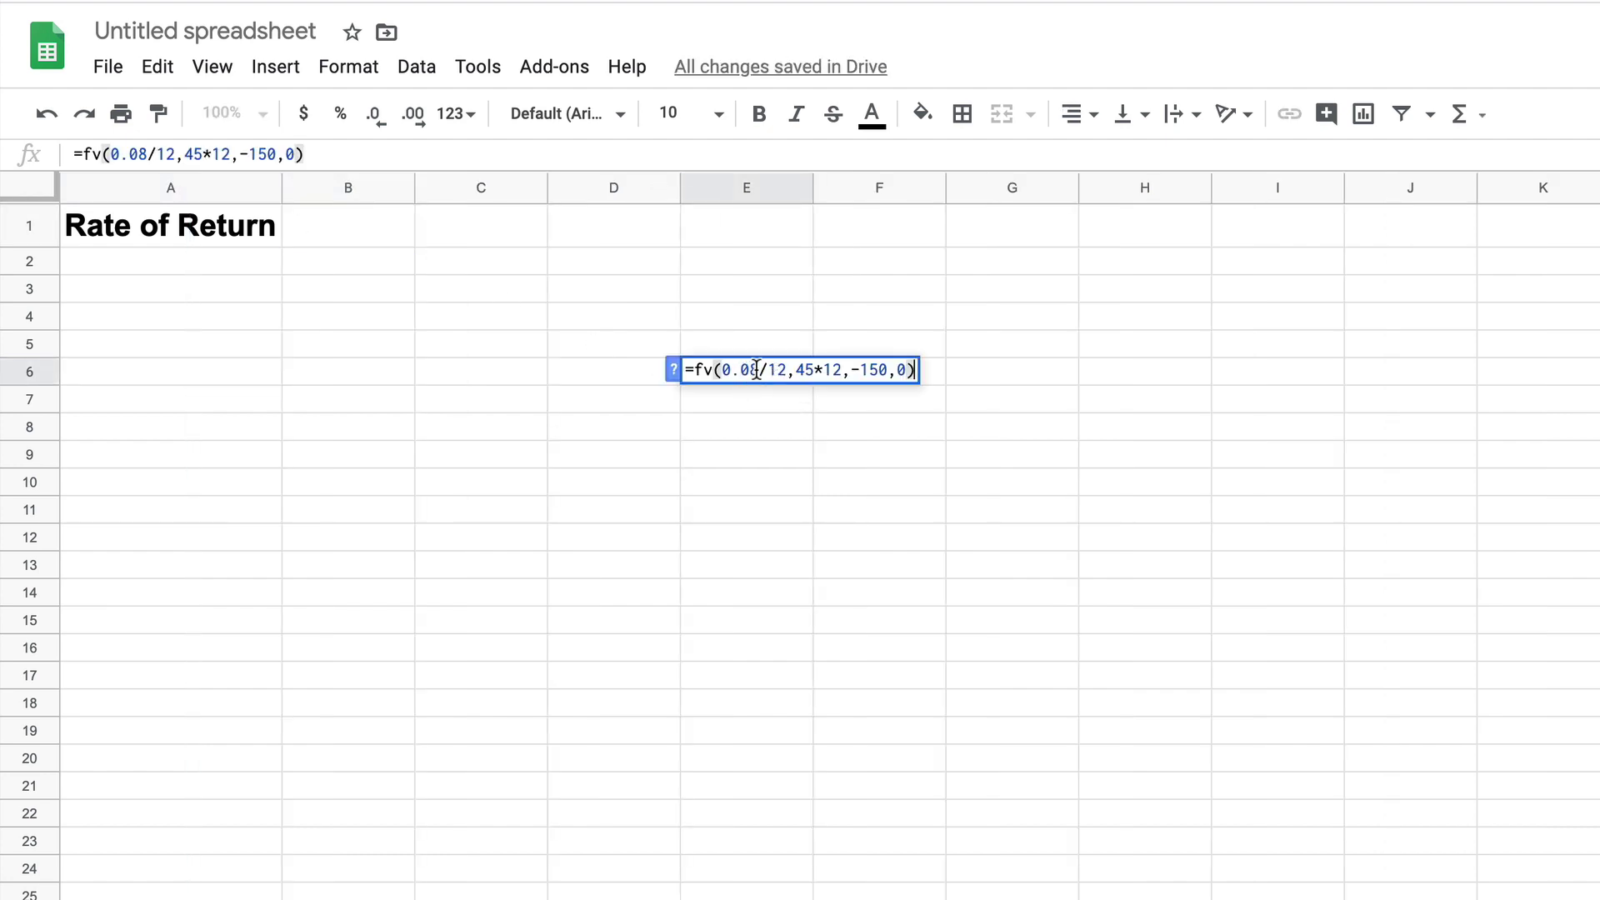
key("BackSpace")
key("BackSpace")
key("BackSpace")
key("BackSpace")
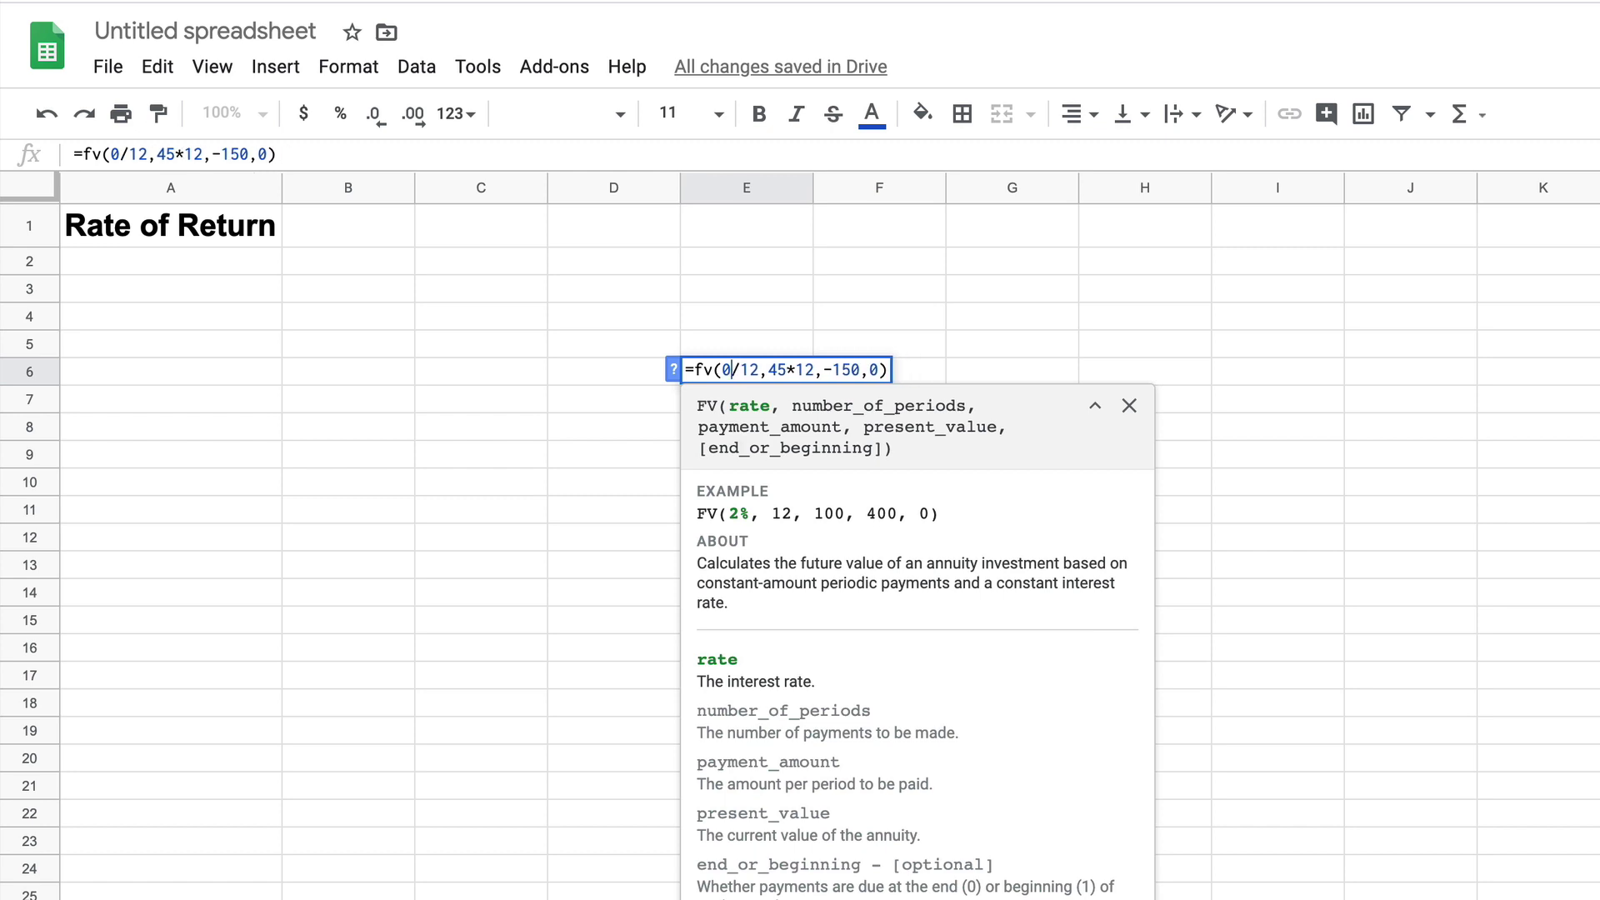
left_click(379, 234)
key("Return")
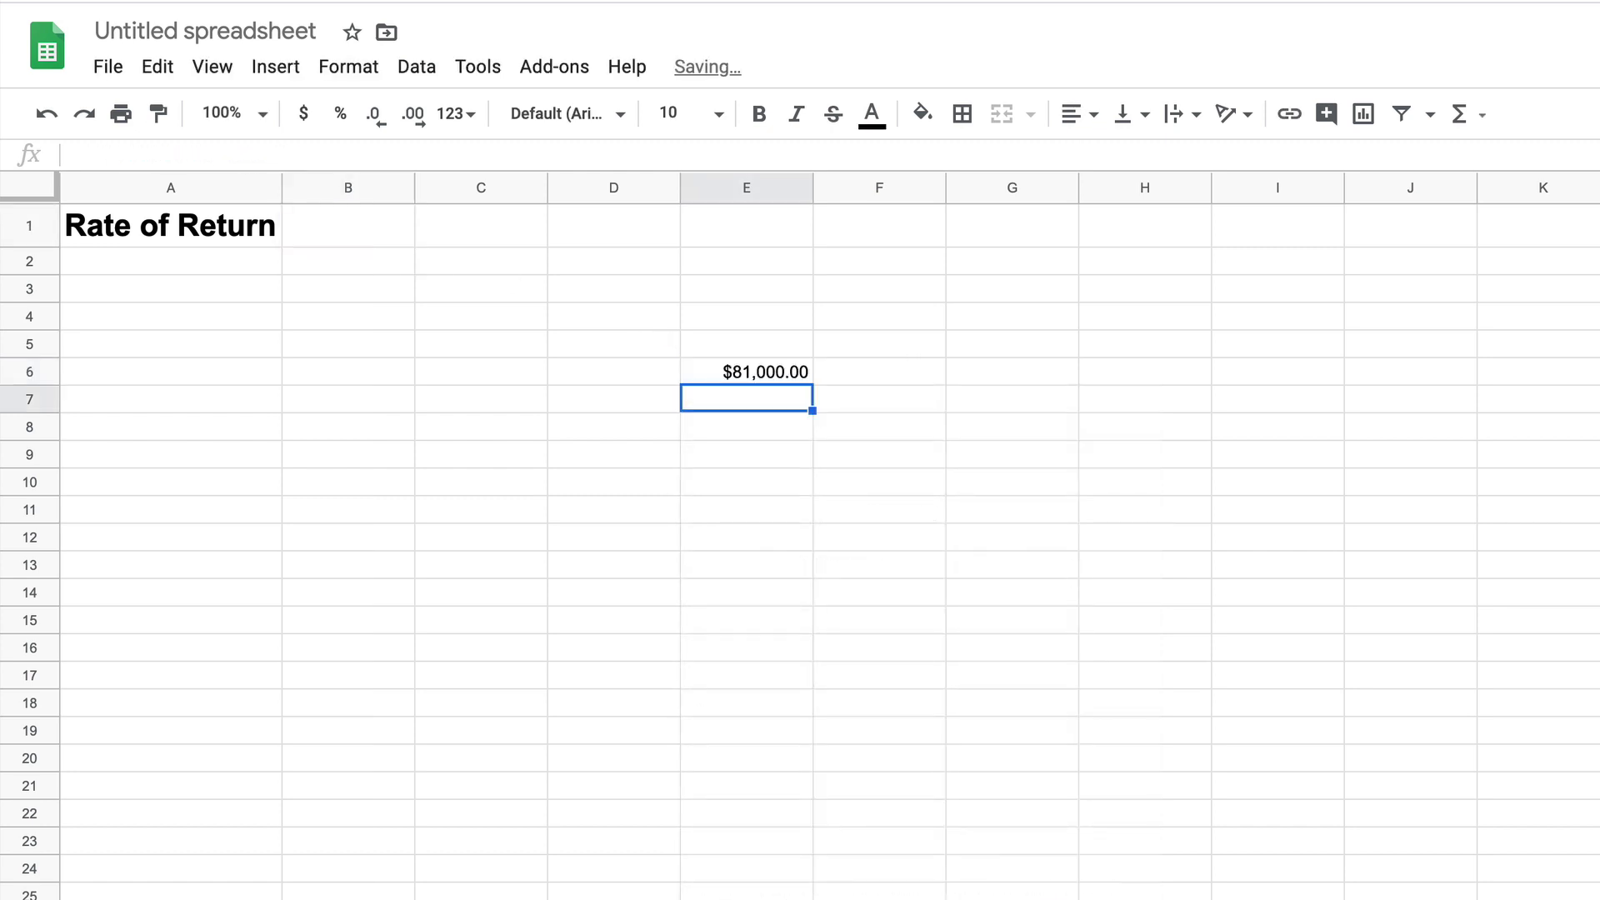
Enter 8 as the rate of return in cell B1 and format it as a percentage.
left_click(365, 224)
type("8")
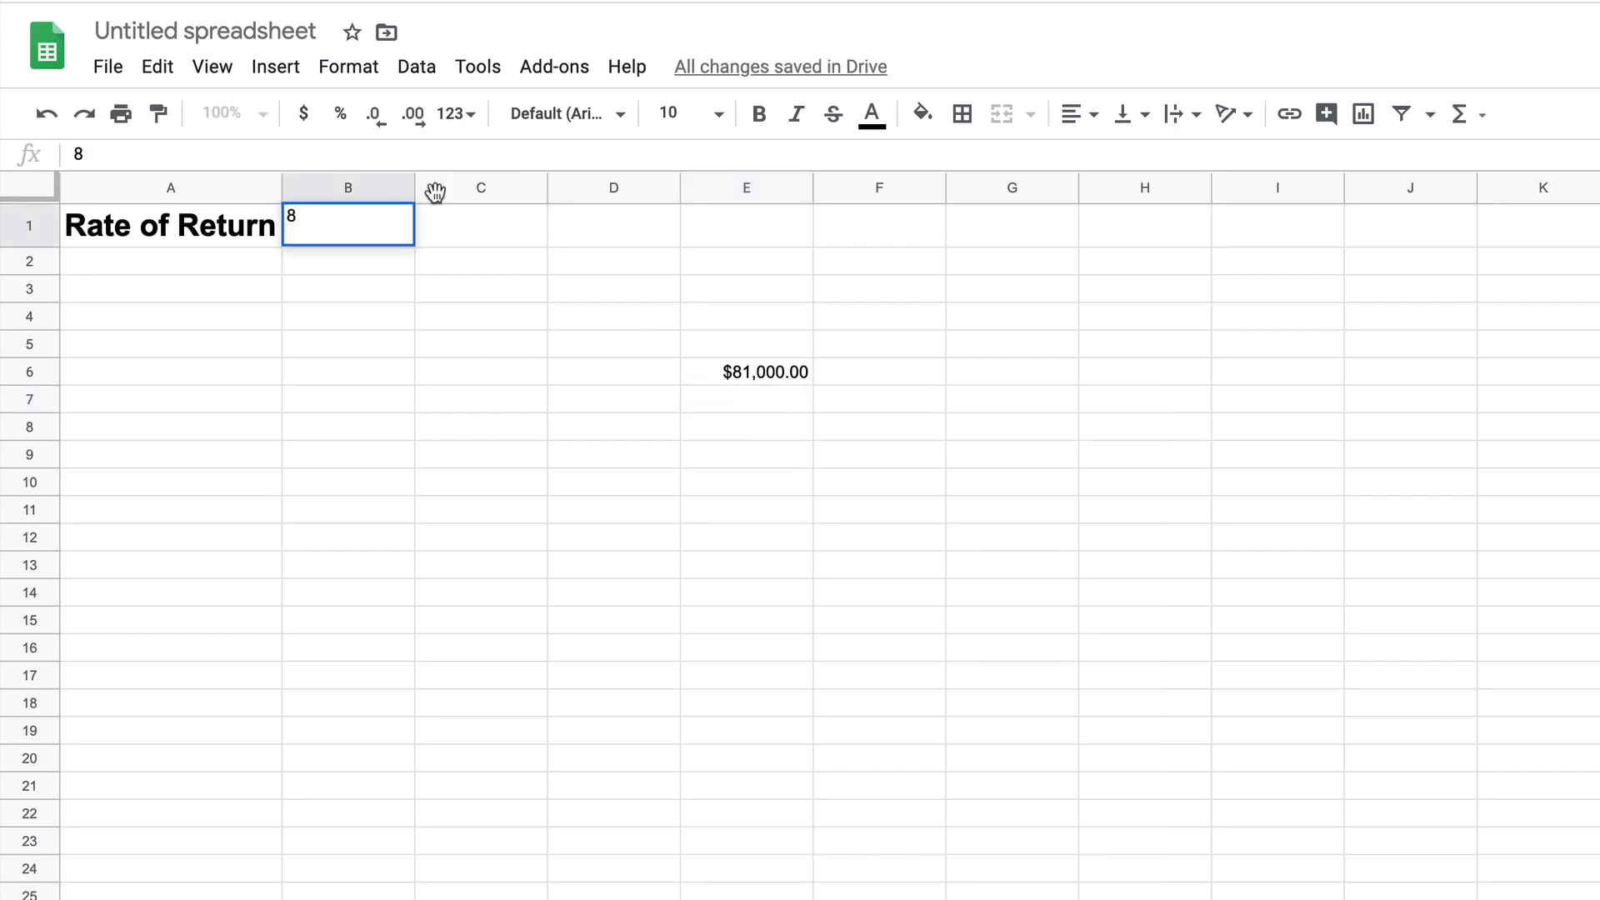
left_click(339, 115)
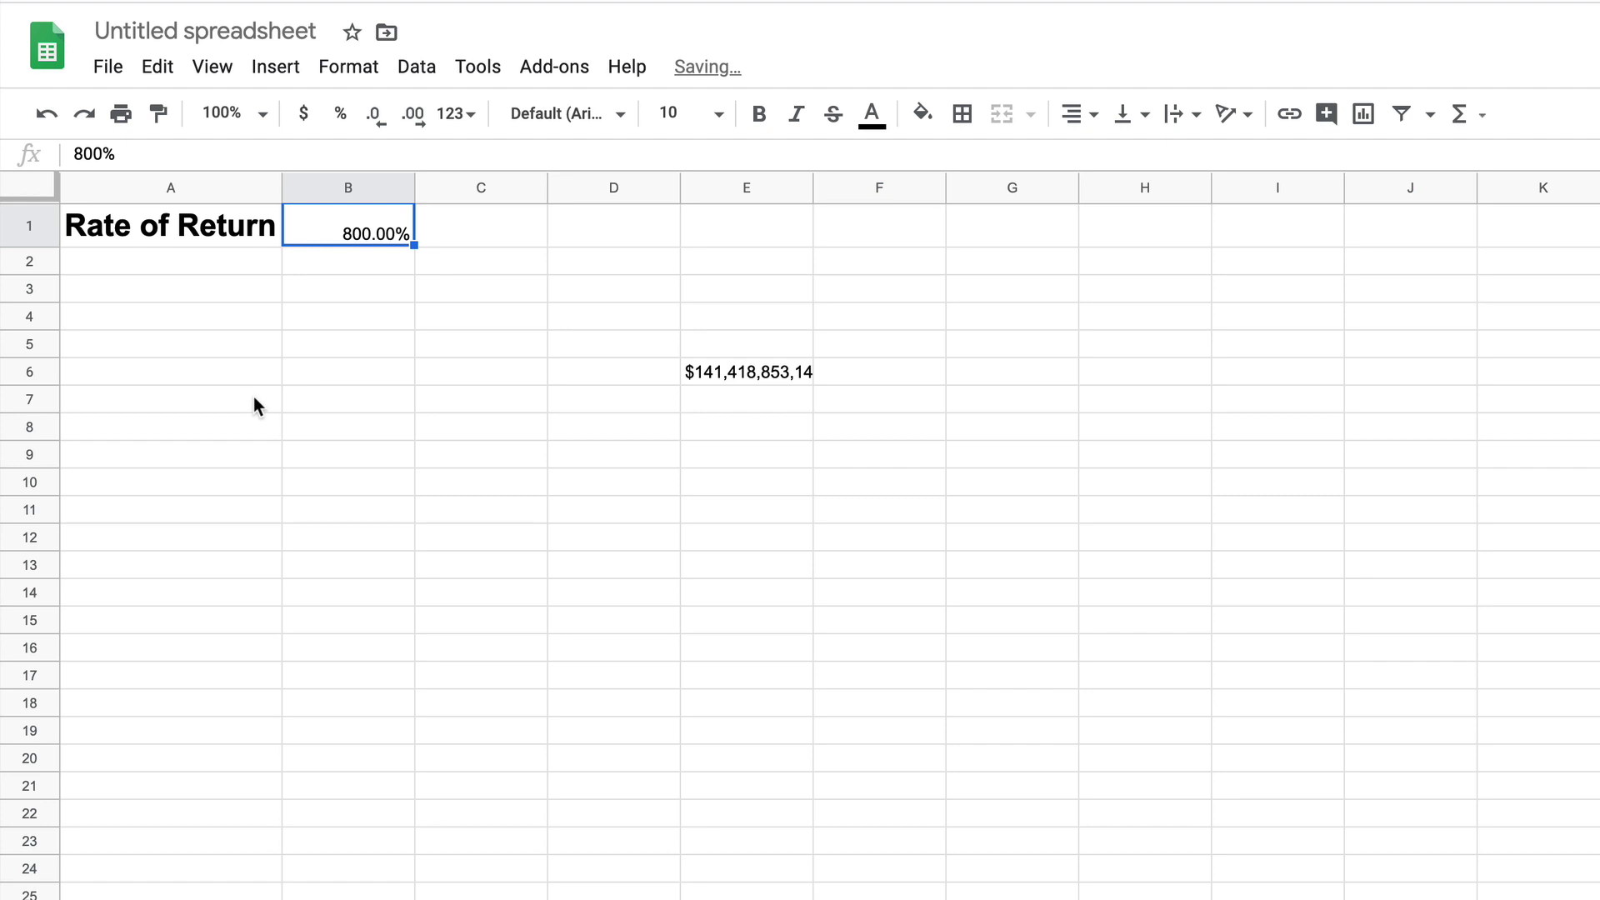
Resize column E to roughly one and a half times its default width.
left_click(811, 180)
double_click(812, 178)
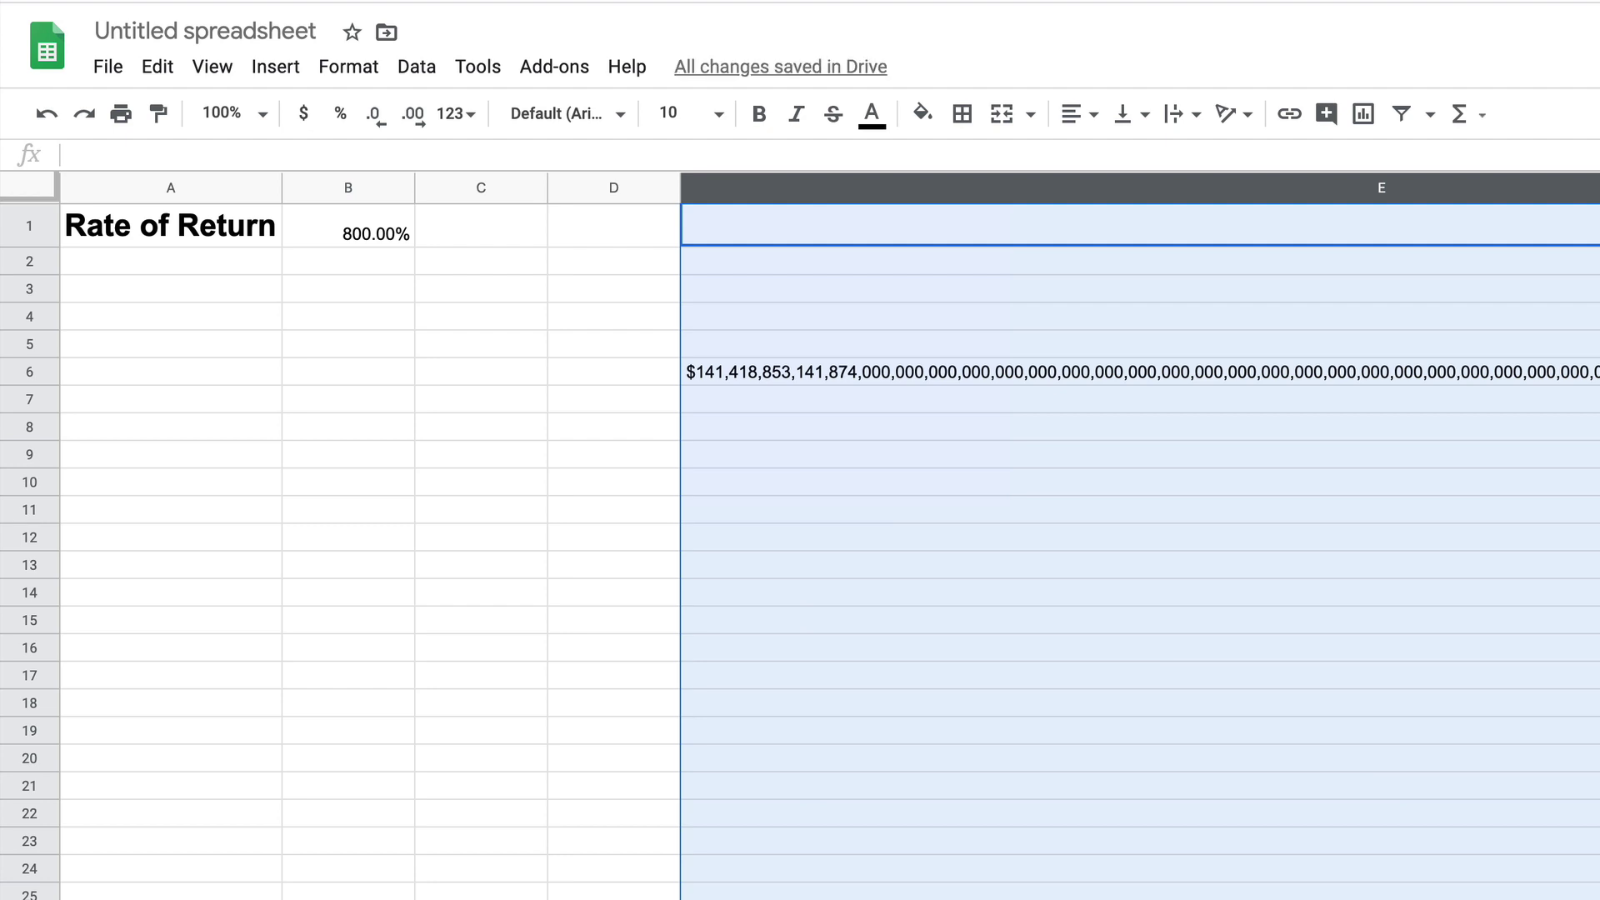
left_click_drag(1595, 188, 897, 192)
Set the rate of return in cell B1 to .08.
left_click(327, 215)
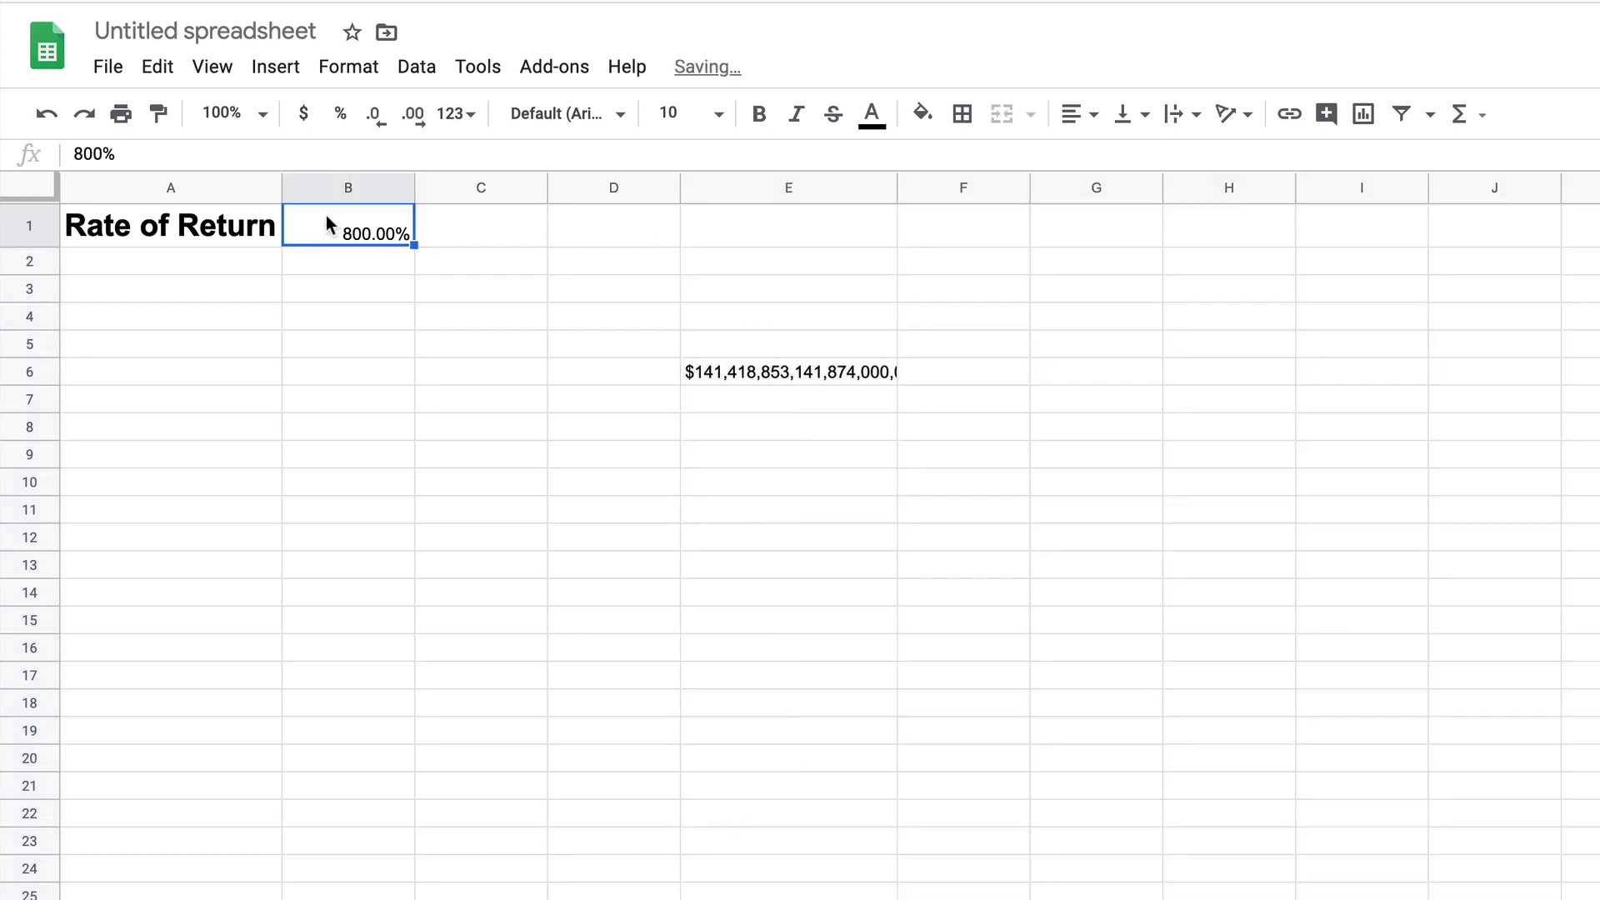
type(".08")
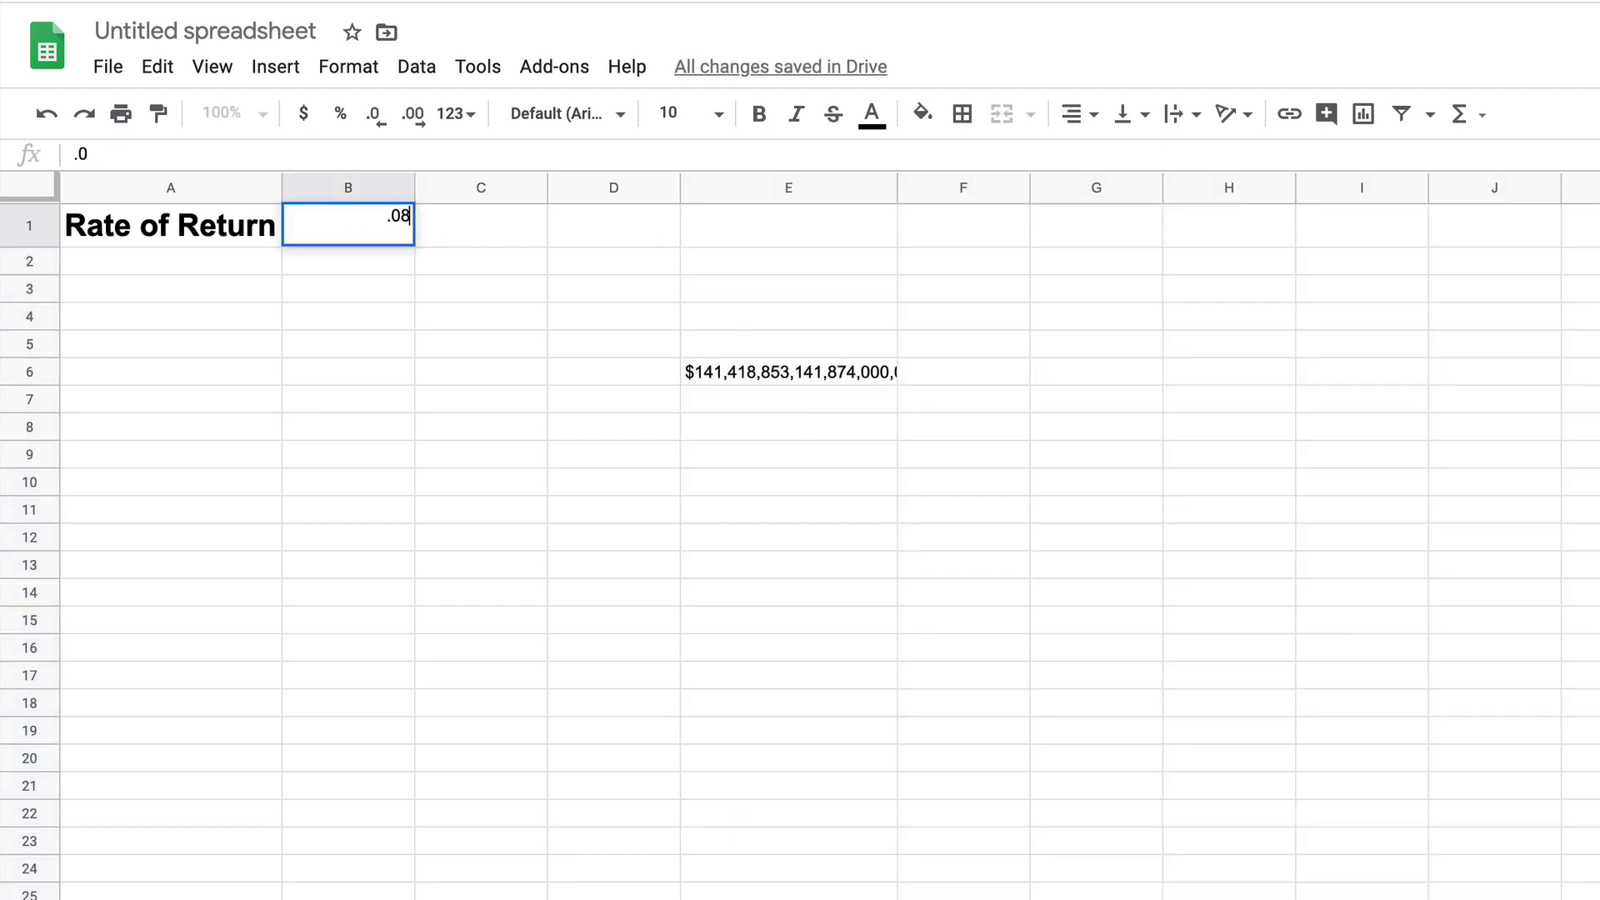
key("Return")
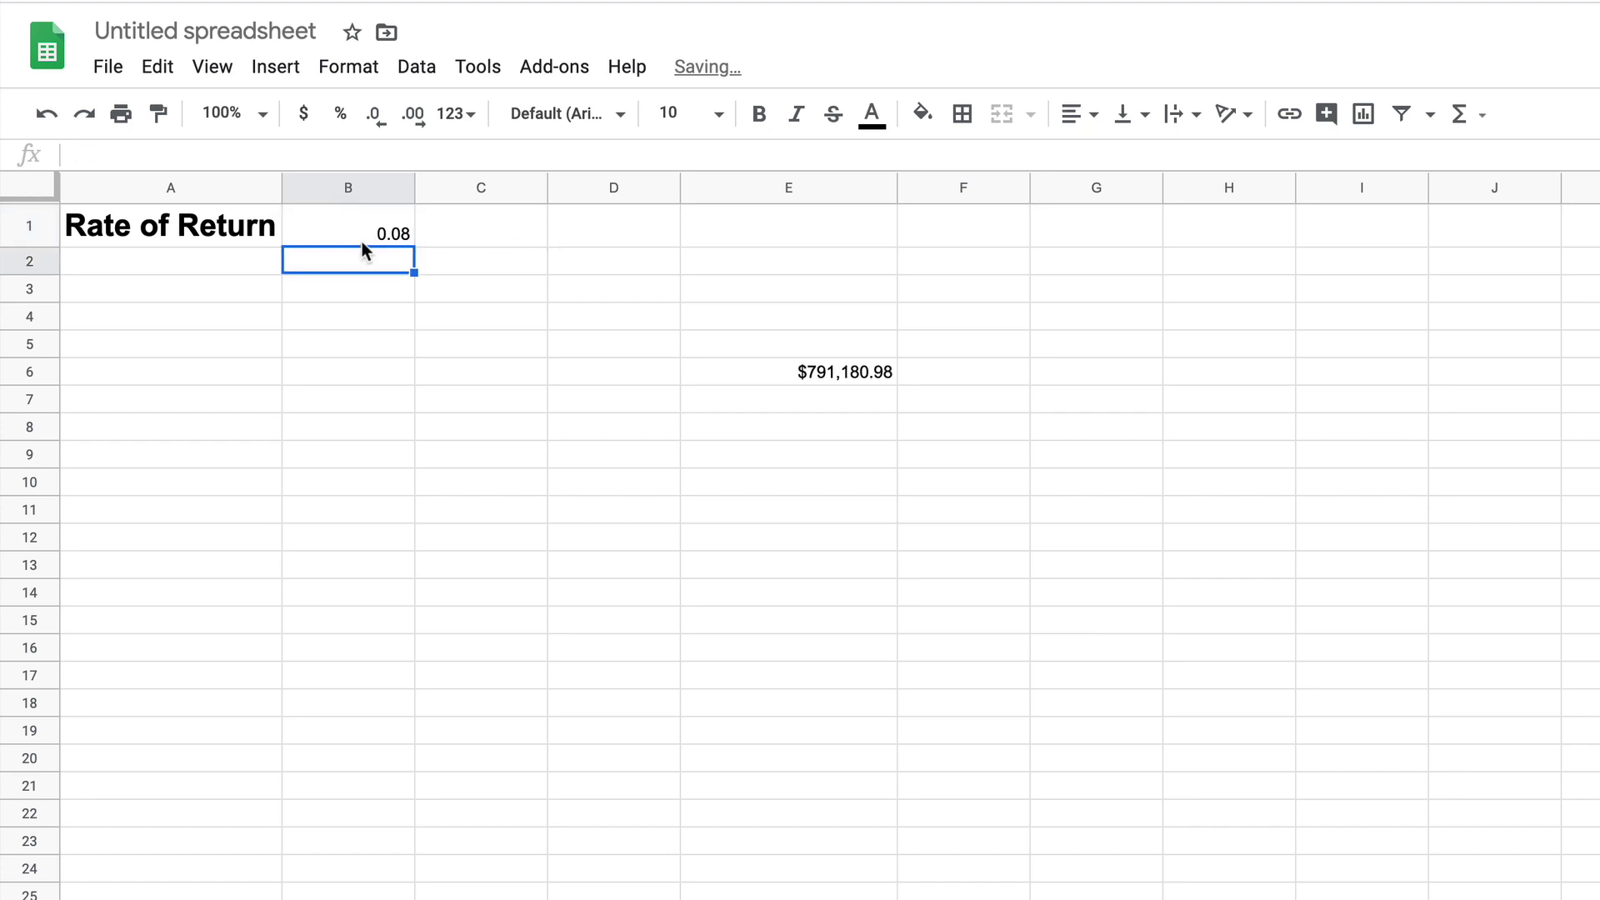
Format the rate of return in cell B1 as a percentage and centre it horizontally.
left_click(358, 229)
left_click(340, 113)
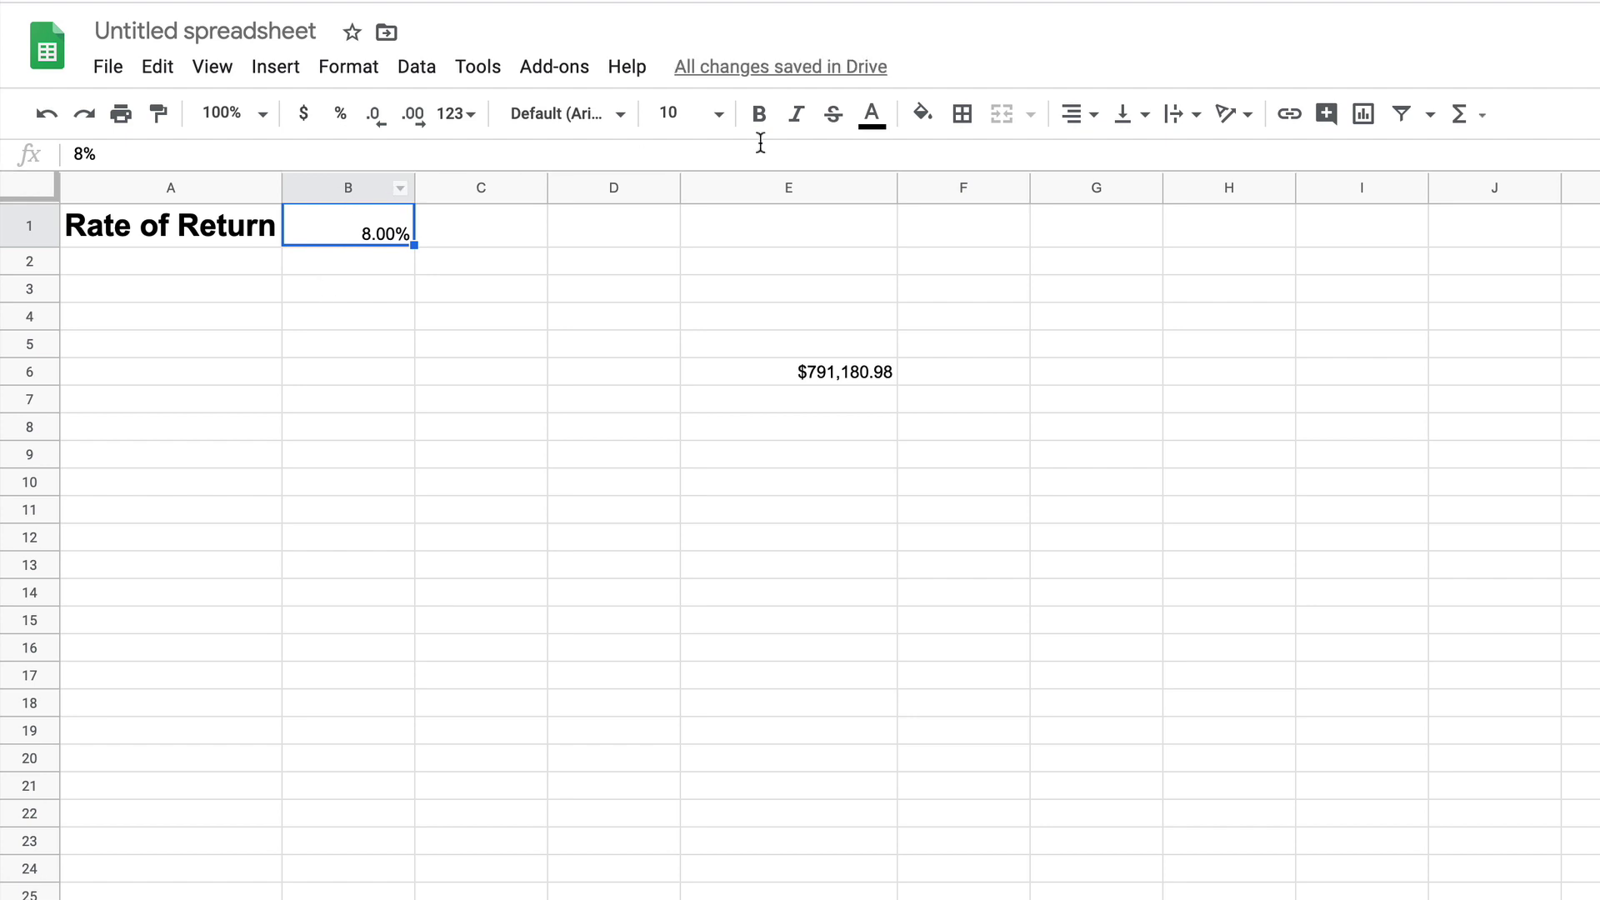
left_click(1075, 113)
left_click(1075, 158)
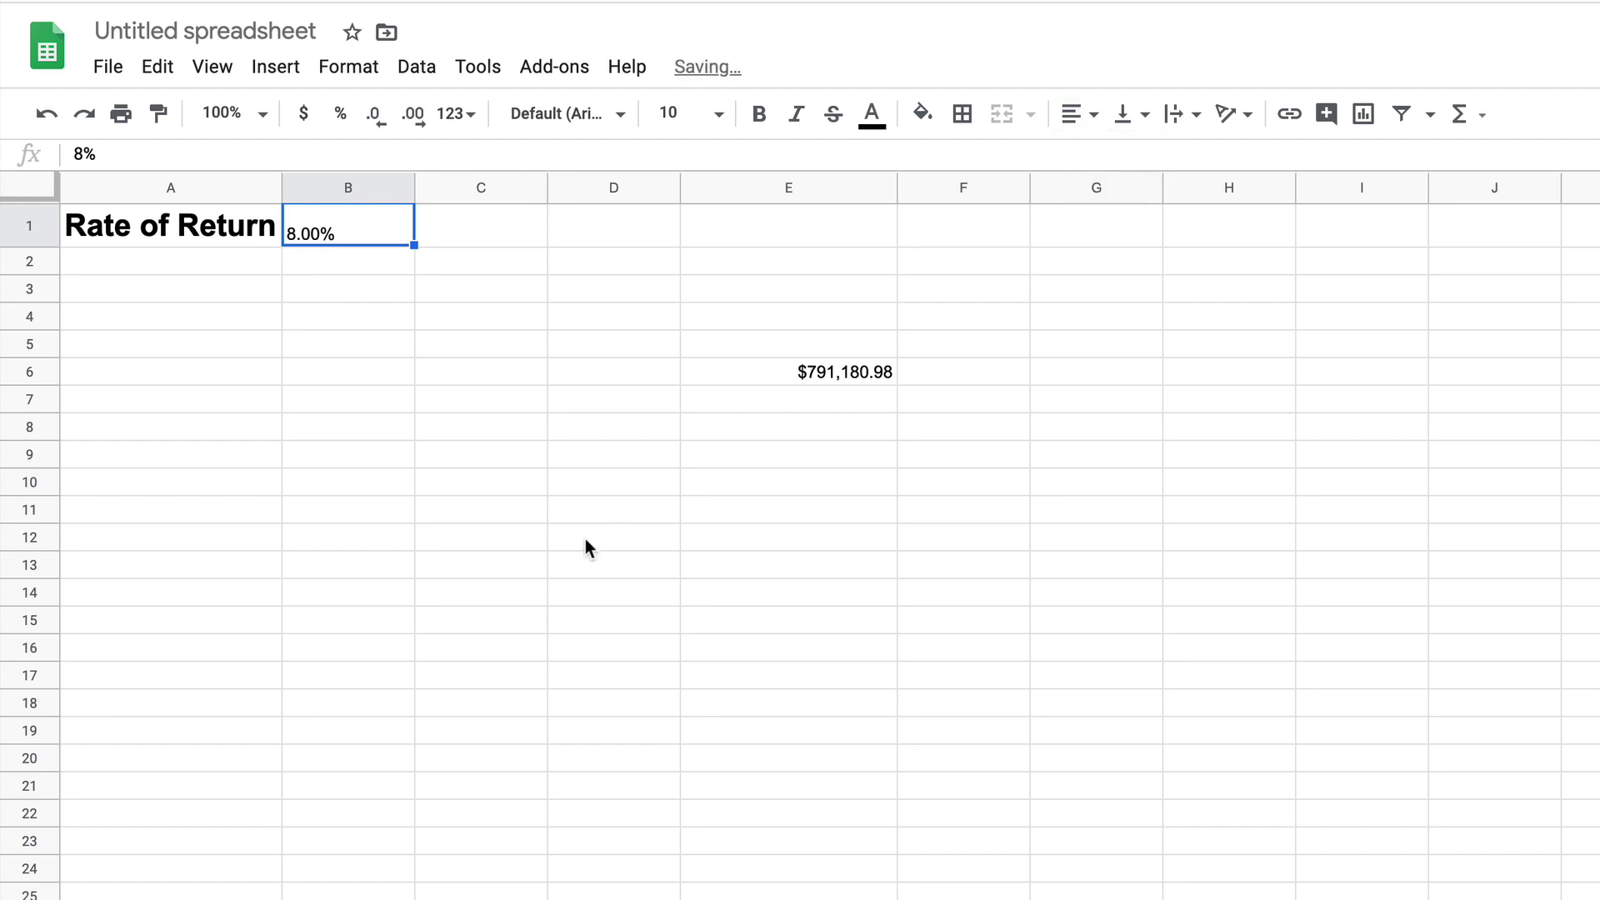
left_click(1075, 113)
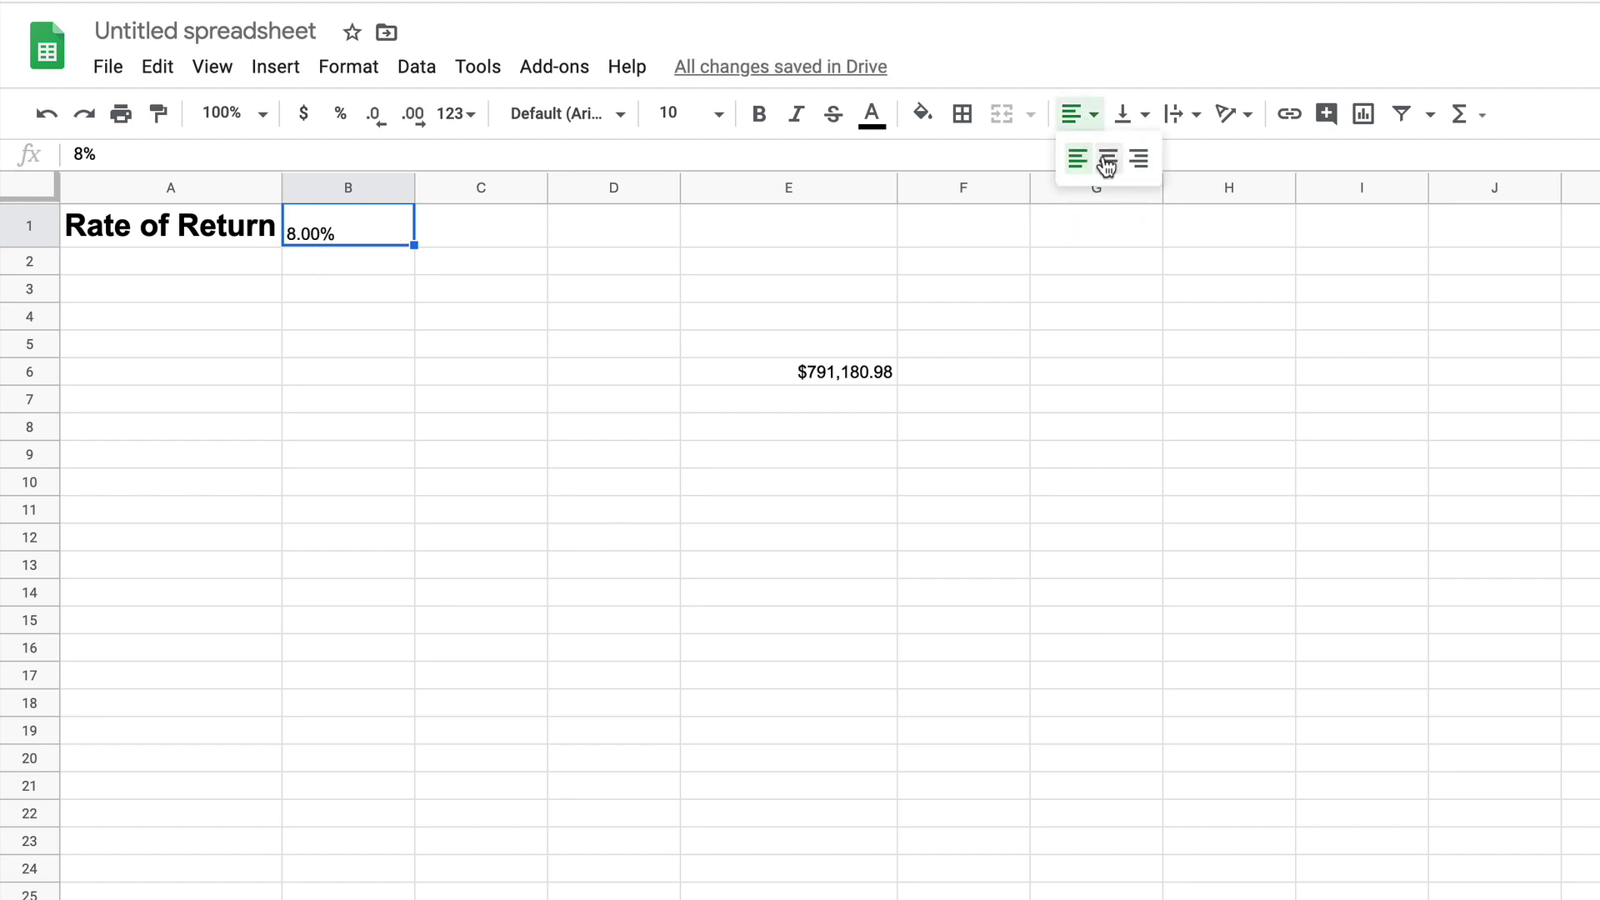
left_click(1101, 158)
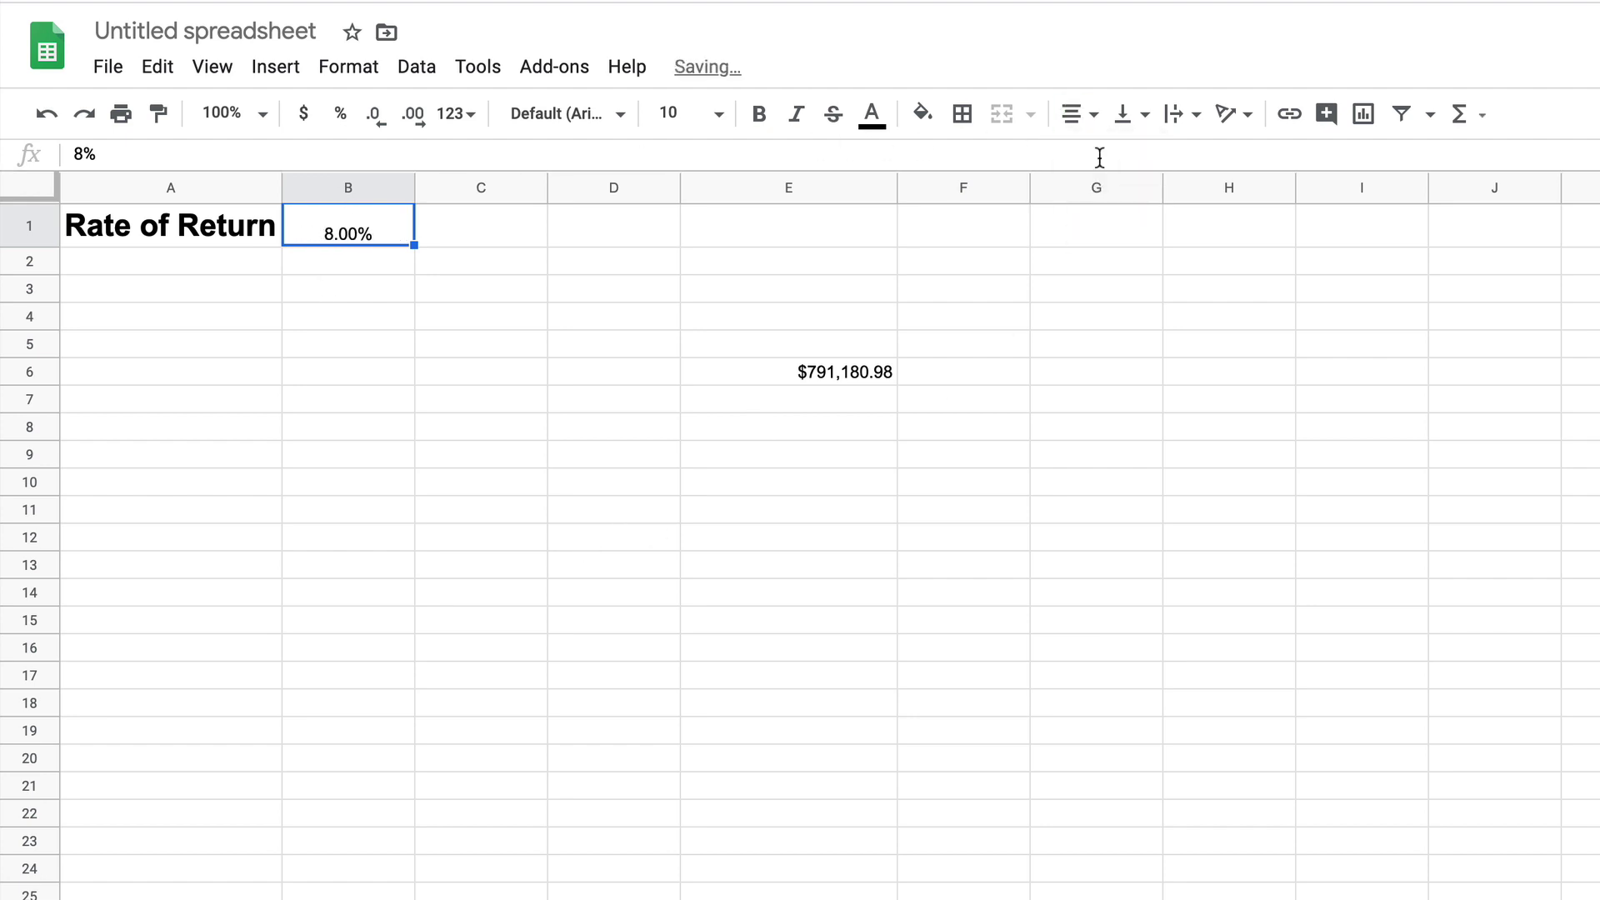
Replace the hard-coded 45 in E6's FV formula with a reference to cell B2.
left_click(851, 371)
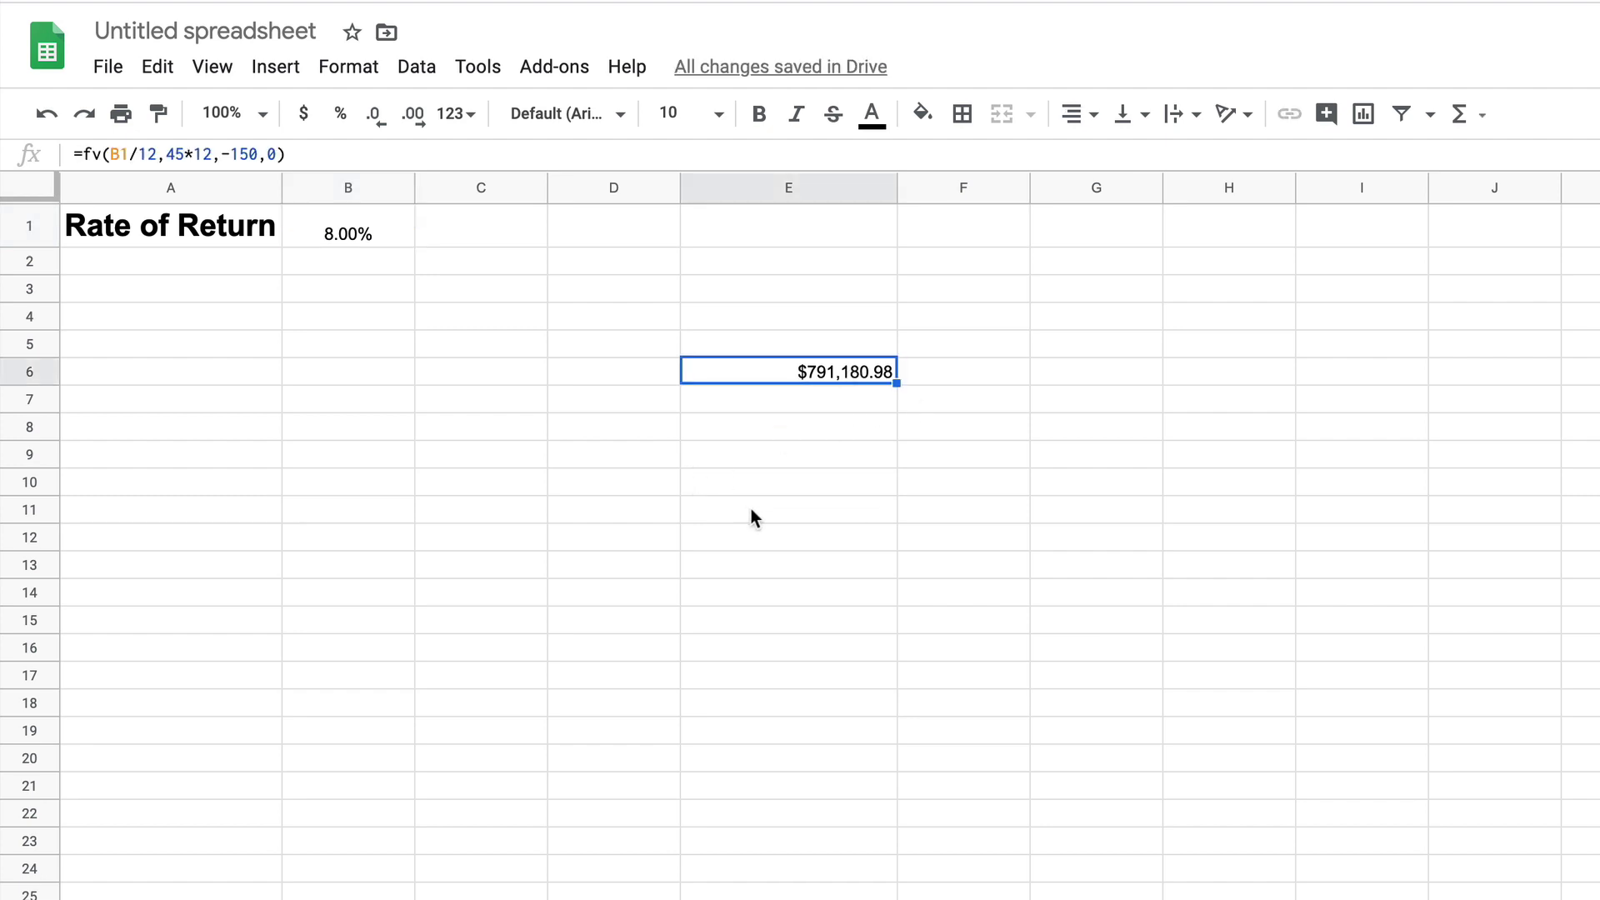
double_click(767, 371)
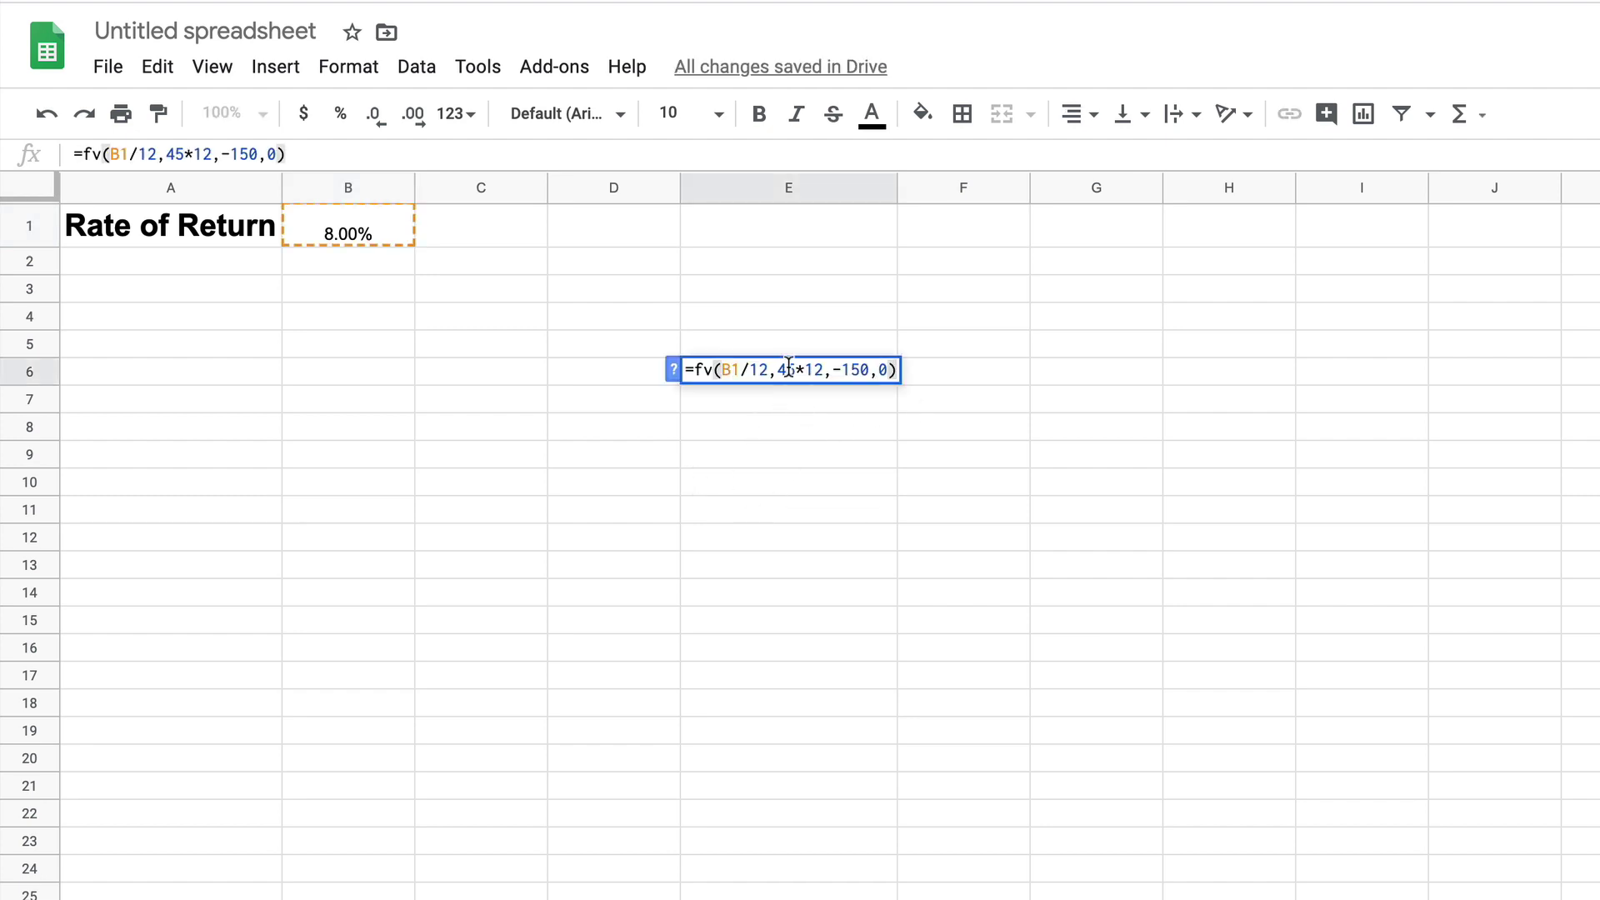
double_click(788, 369)
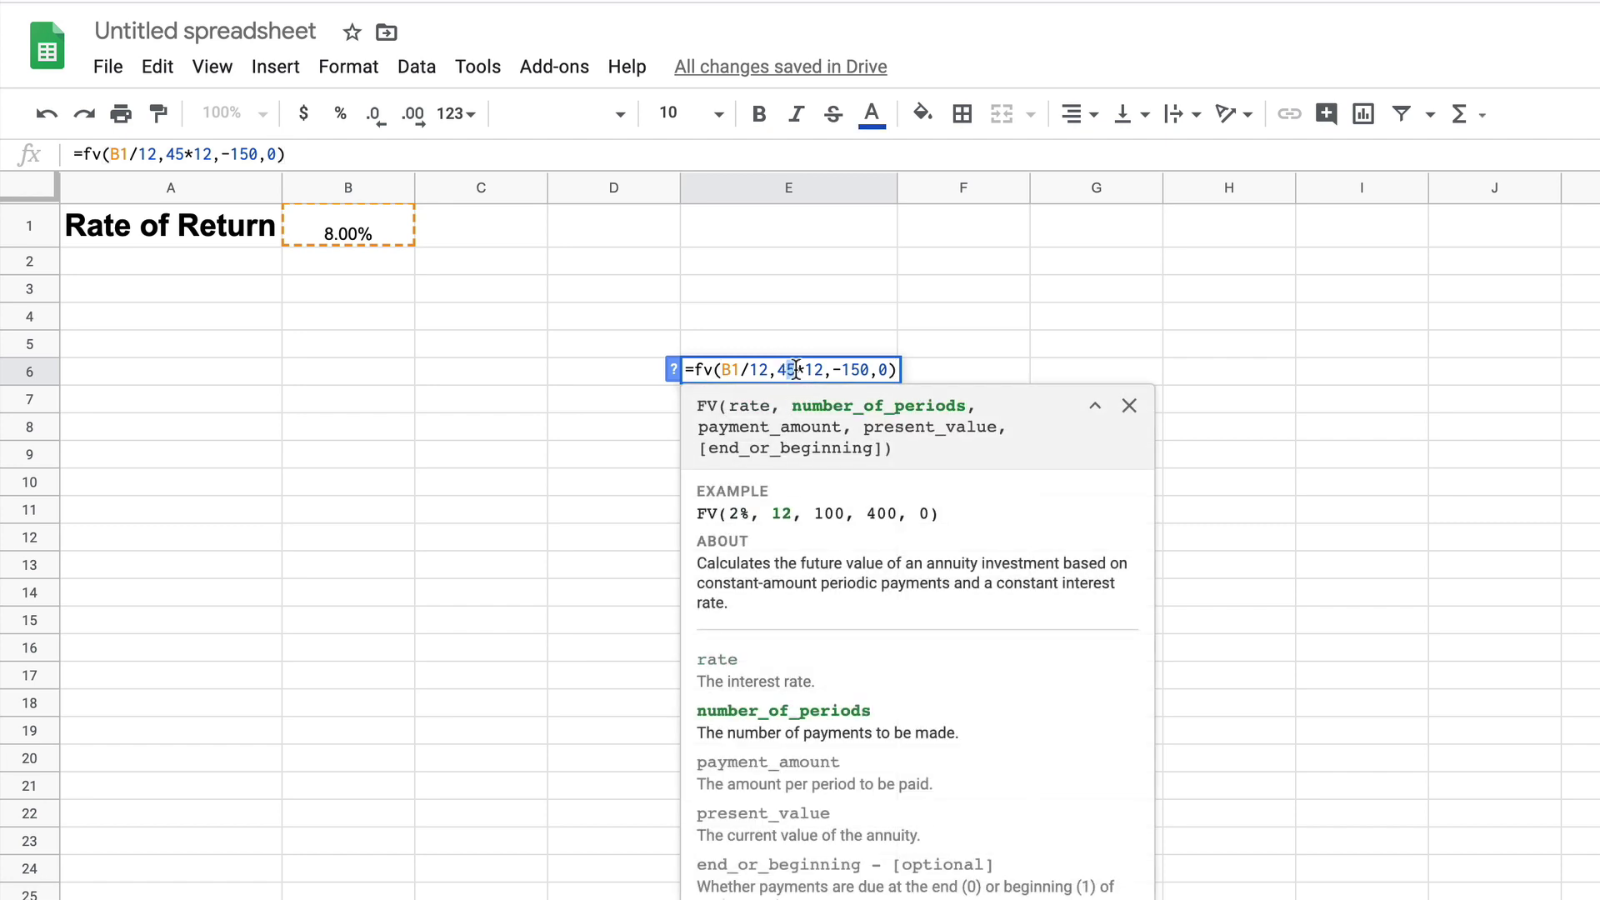
key("BackSpace")
key("BackSpace")
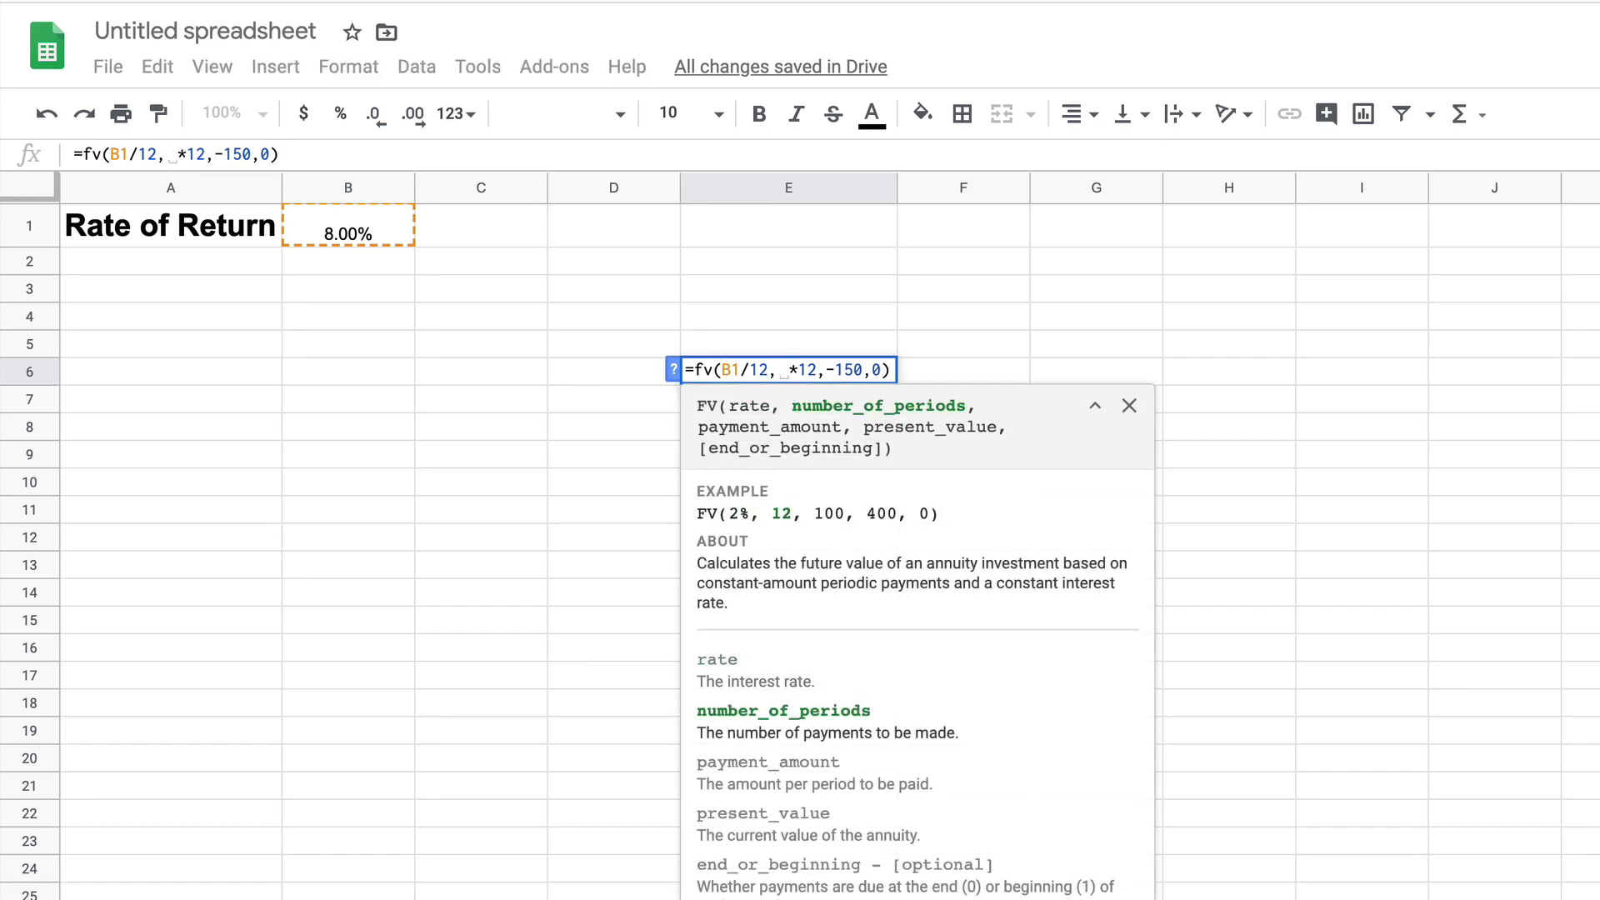
left_click(341, 267)
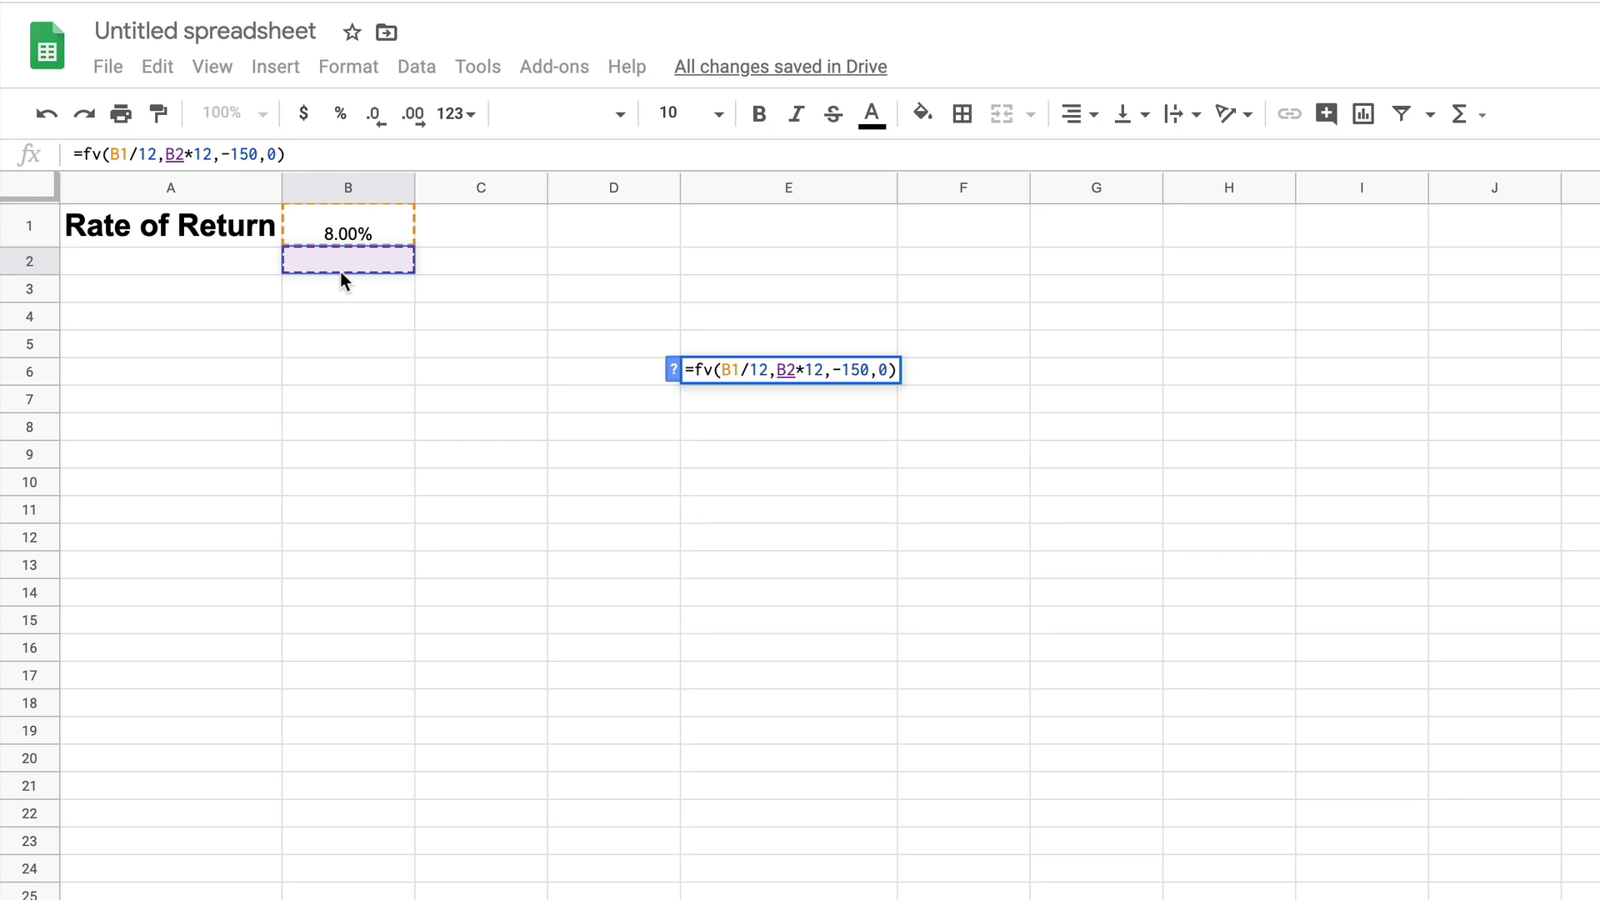
key("Return")
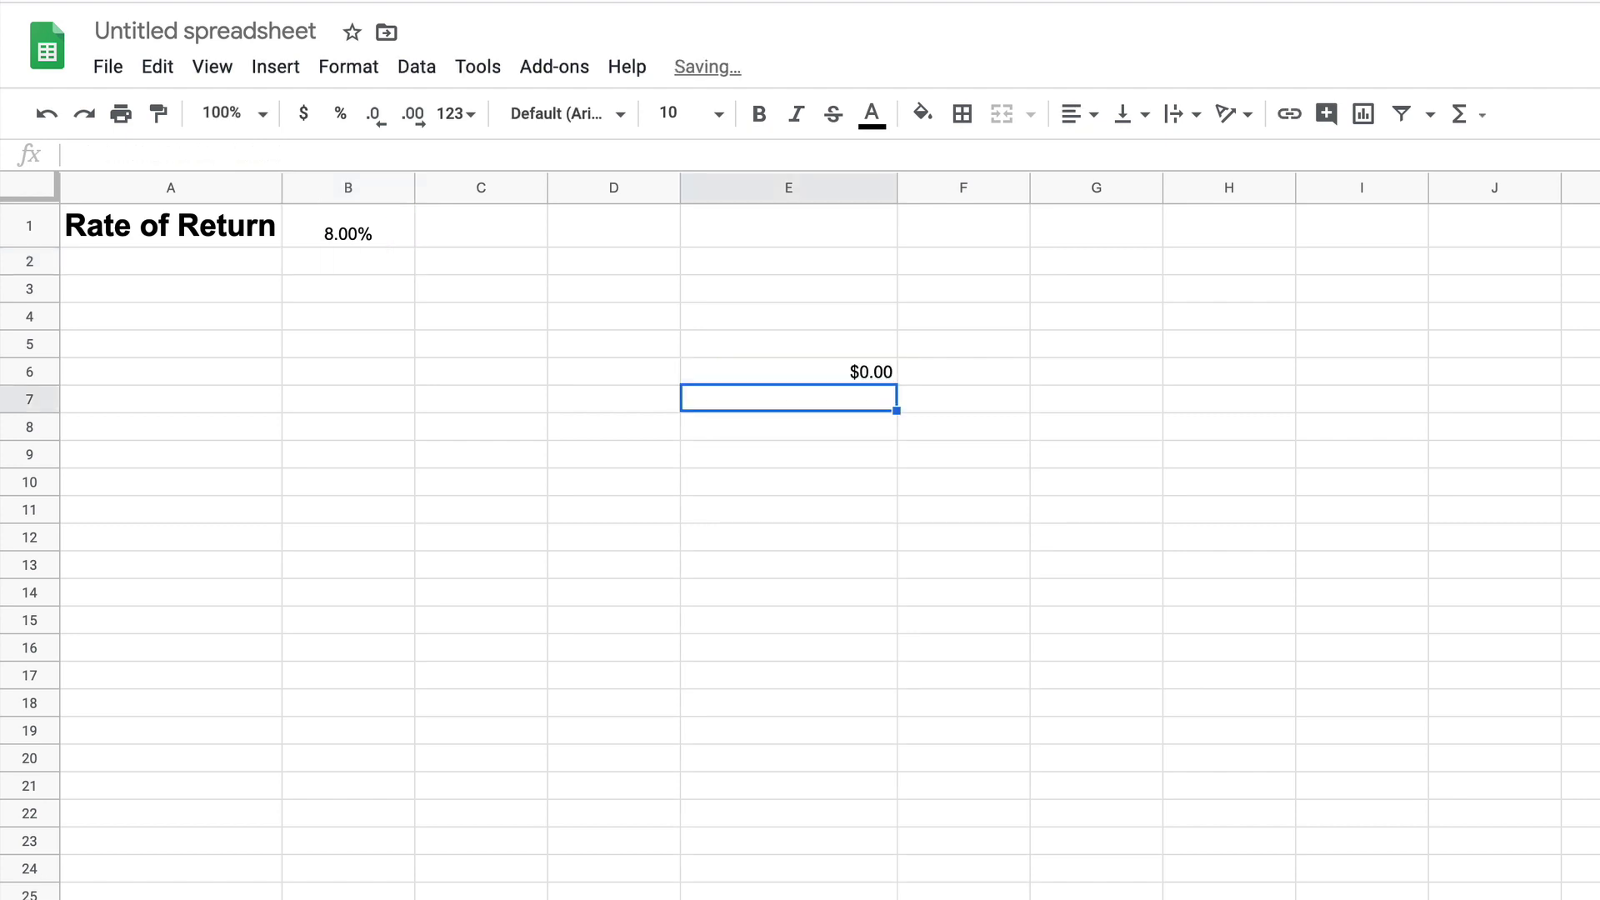
Enter 45 in cell B2 and label it "Time Period" in cell A2.
left_click(336, 260)
type("45")
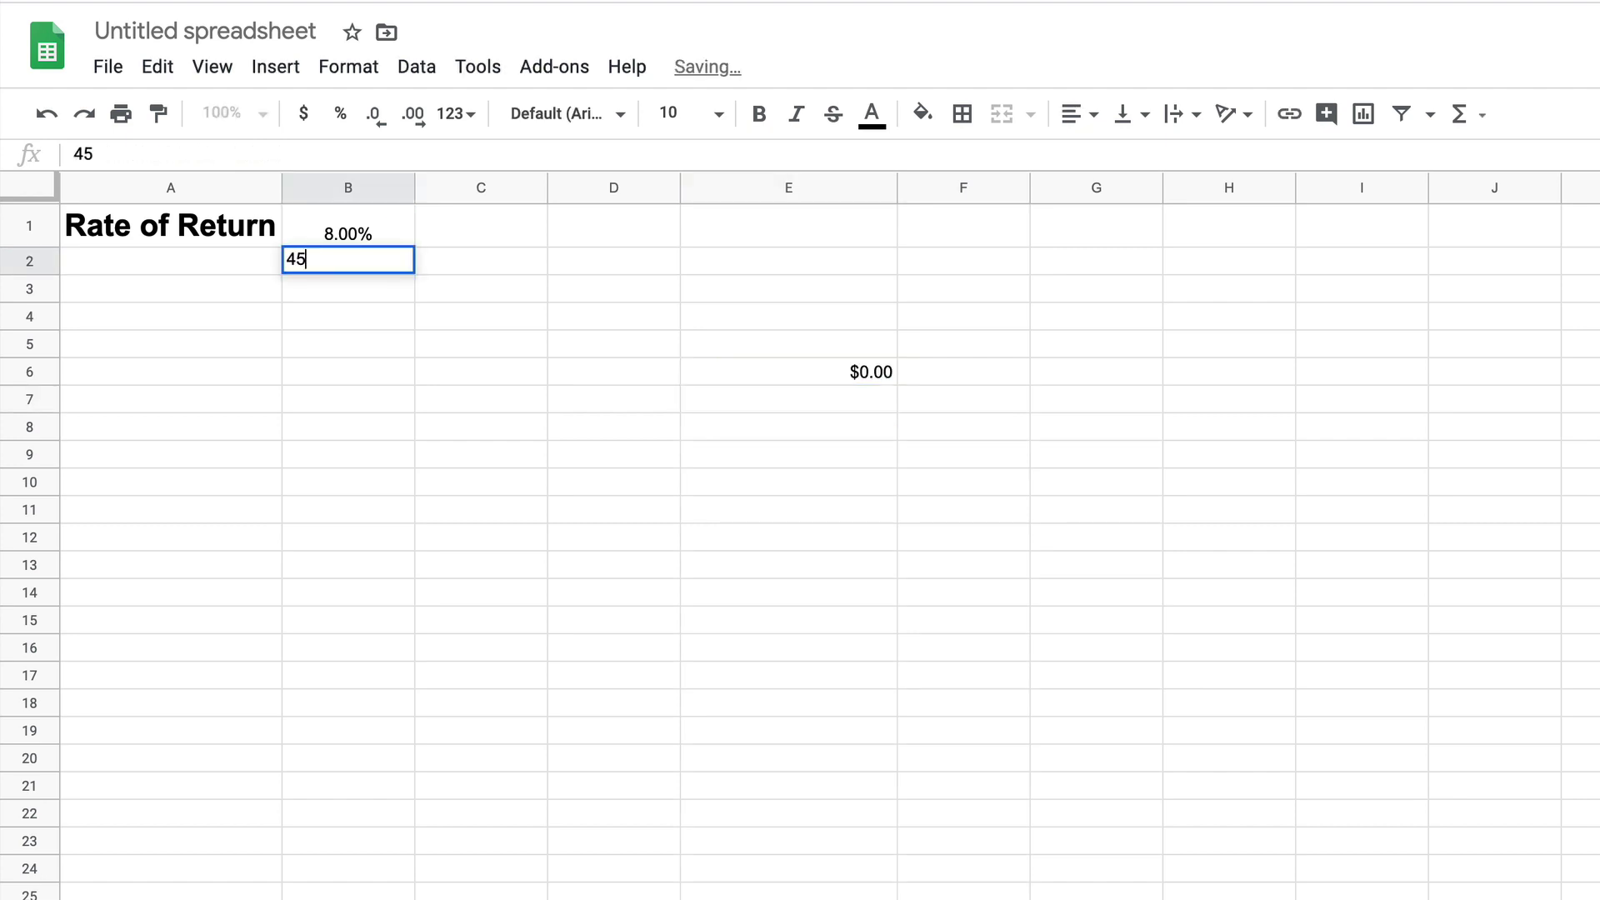
key("Return")
left_click(227, 265)
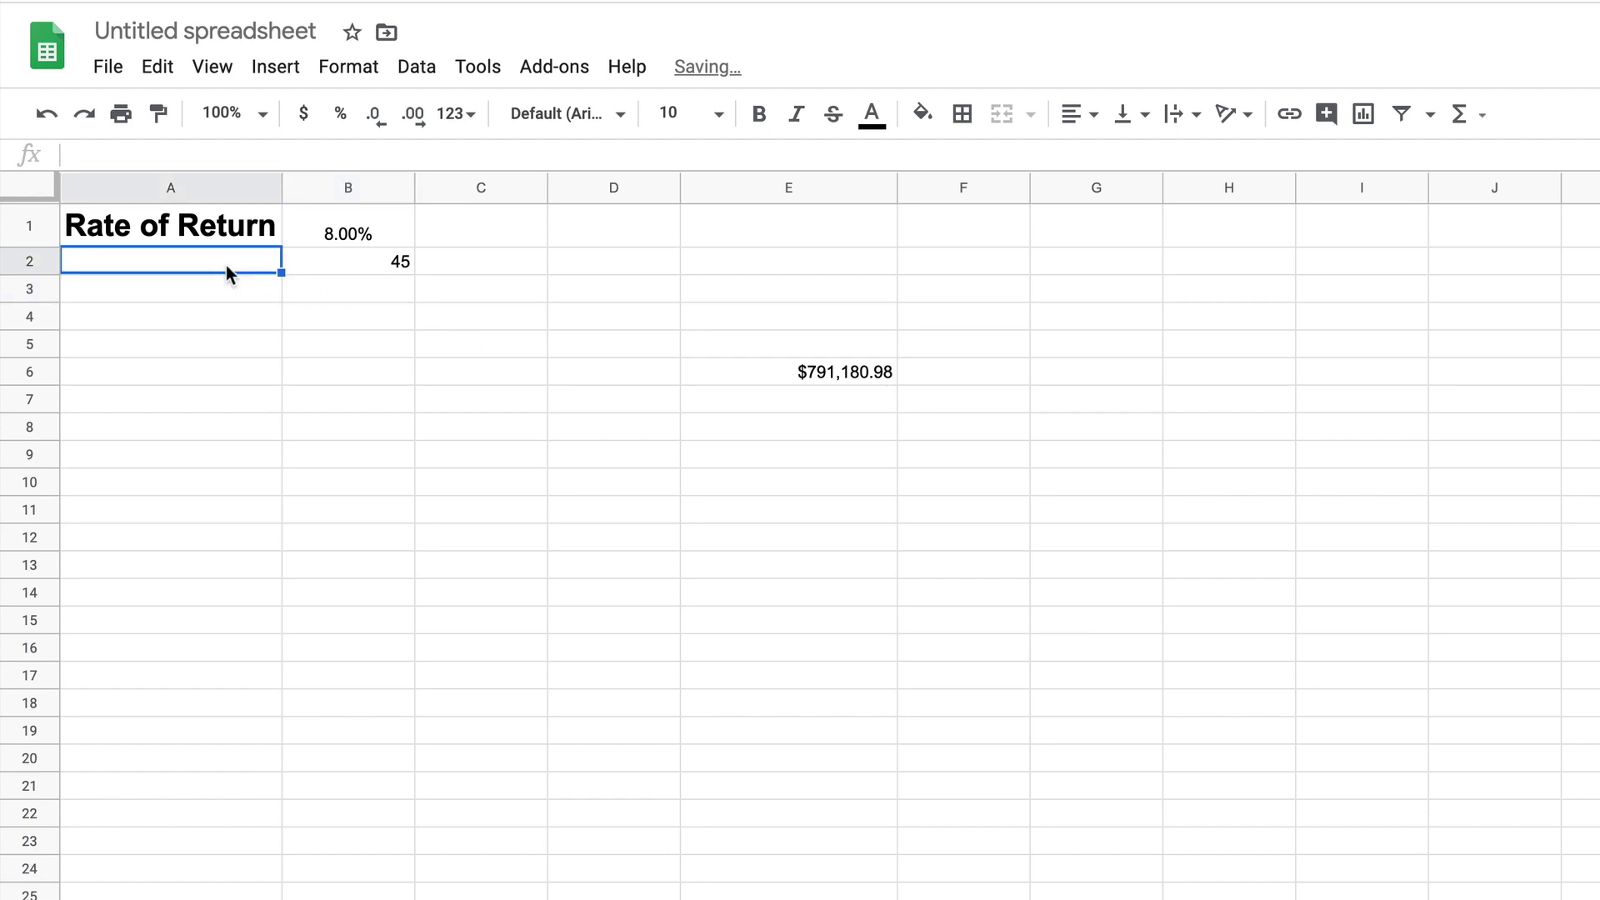
type("Time Period")
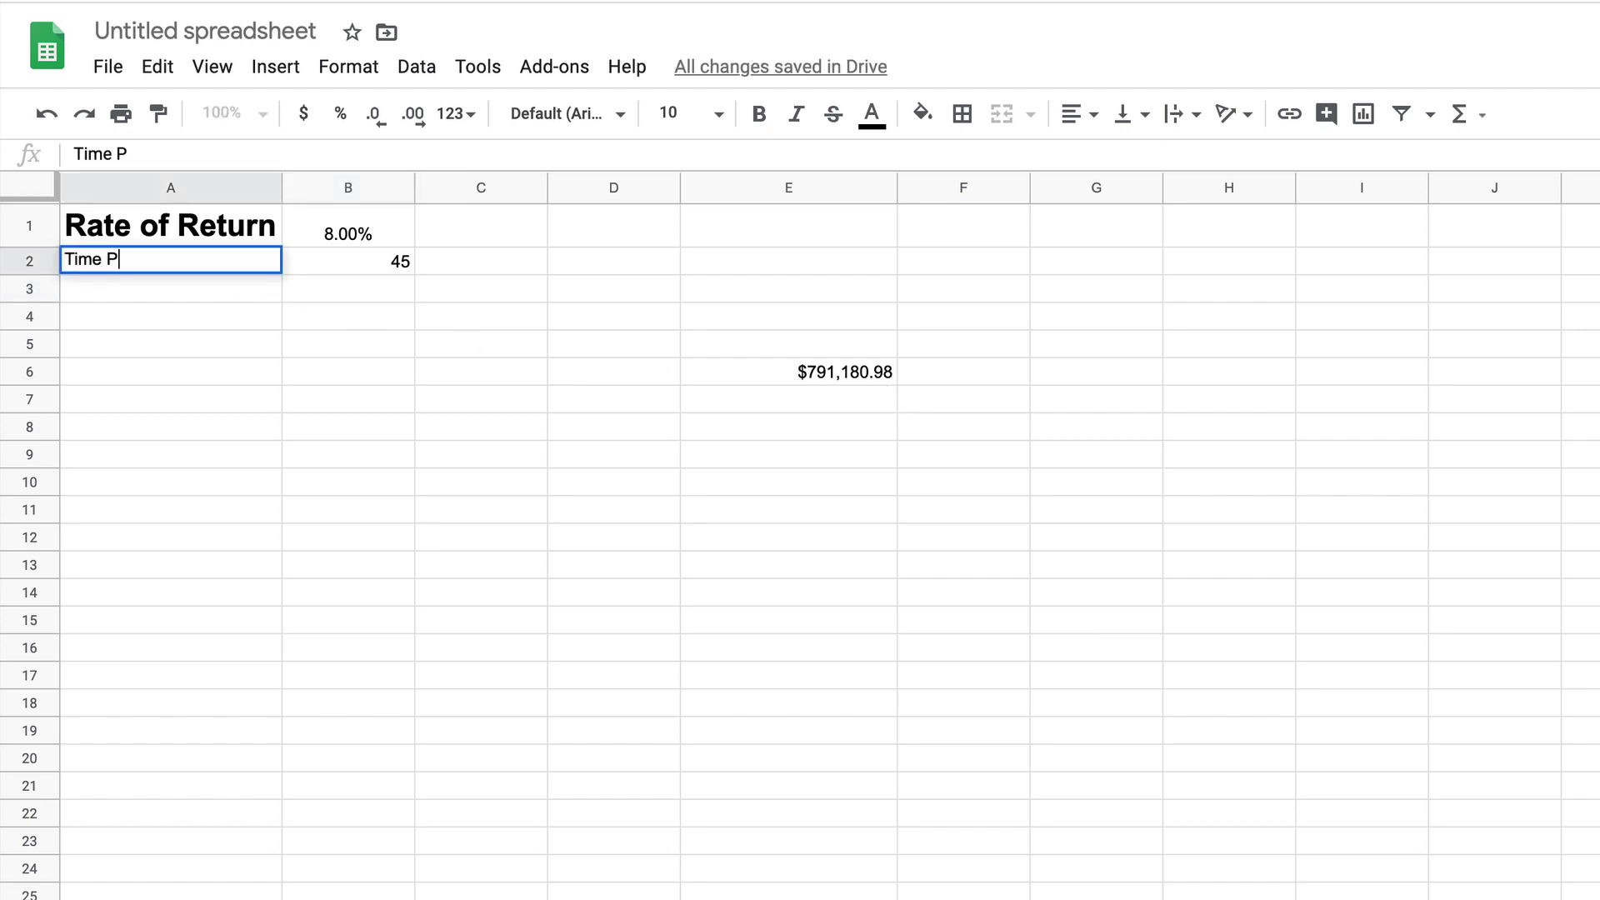
Copy the formatting of A1 onto the Time Period label in A2 and centre the value in B2.
left_click(229, 233)
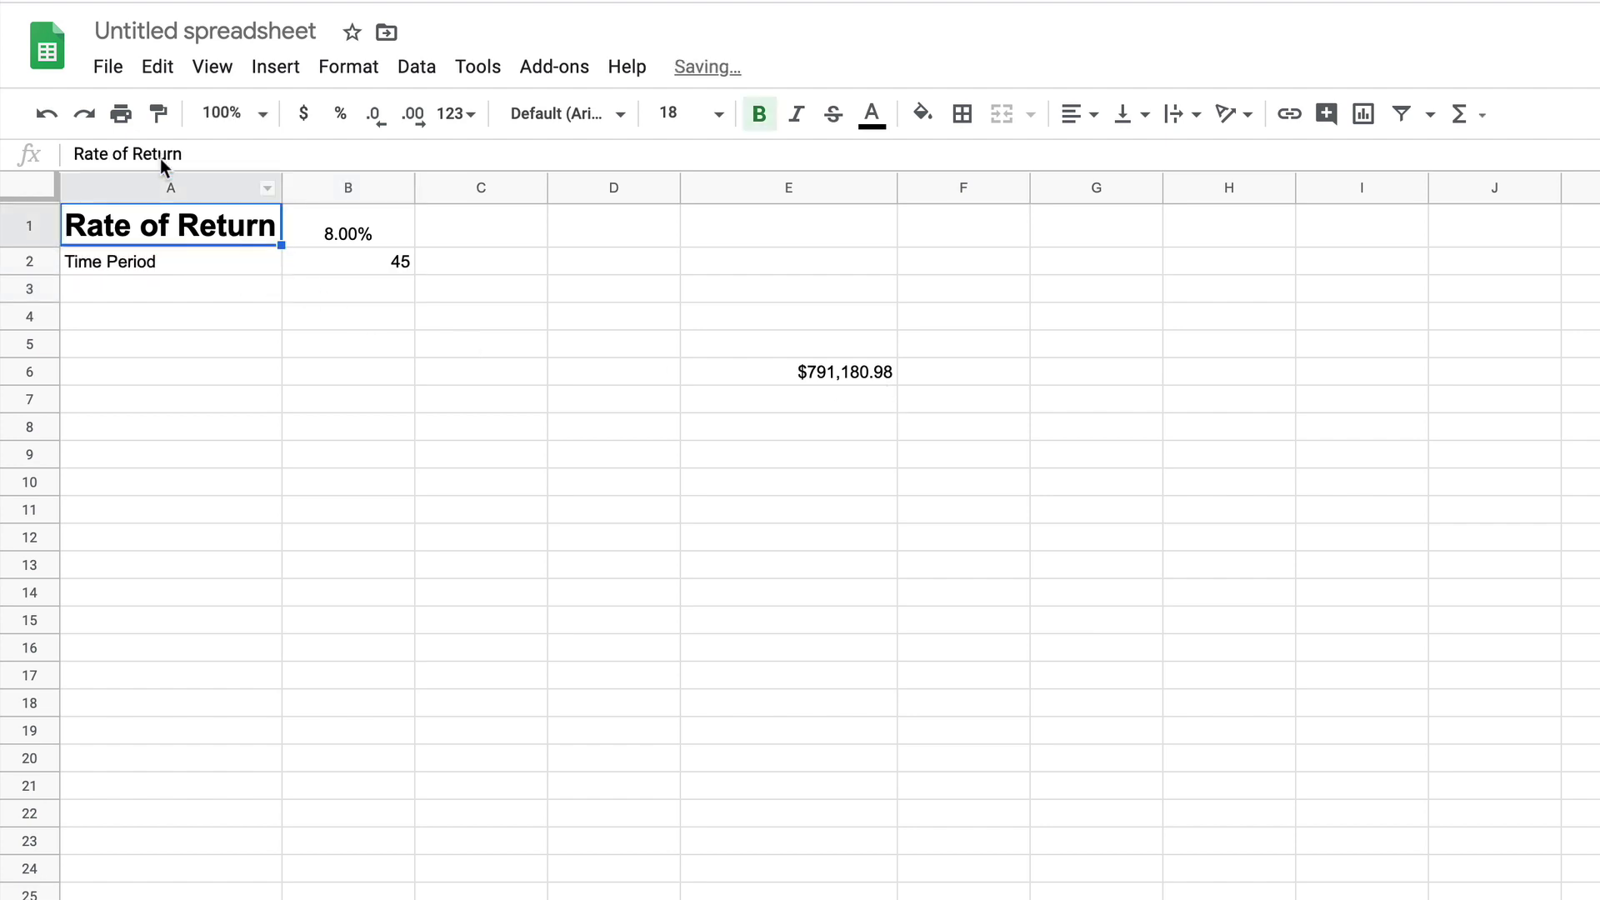
left_click(158, 116)
left_click(156, 271)
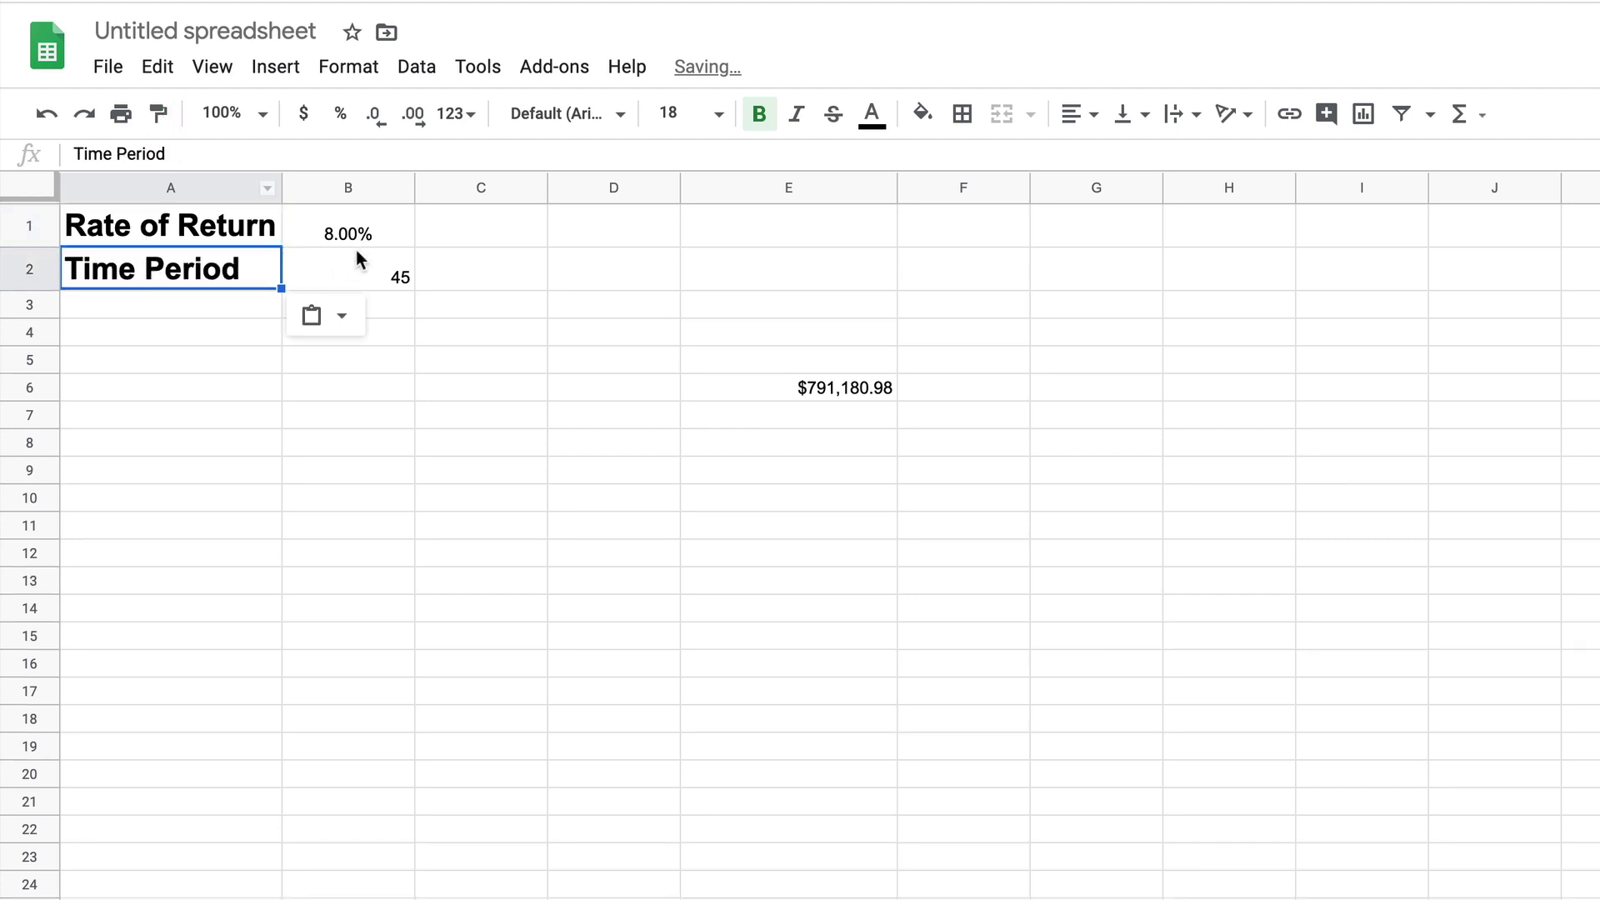
left_click(356, 259)
left_click(1071, 114)
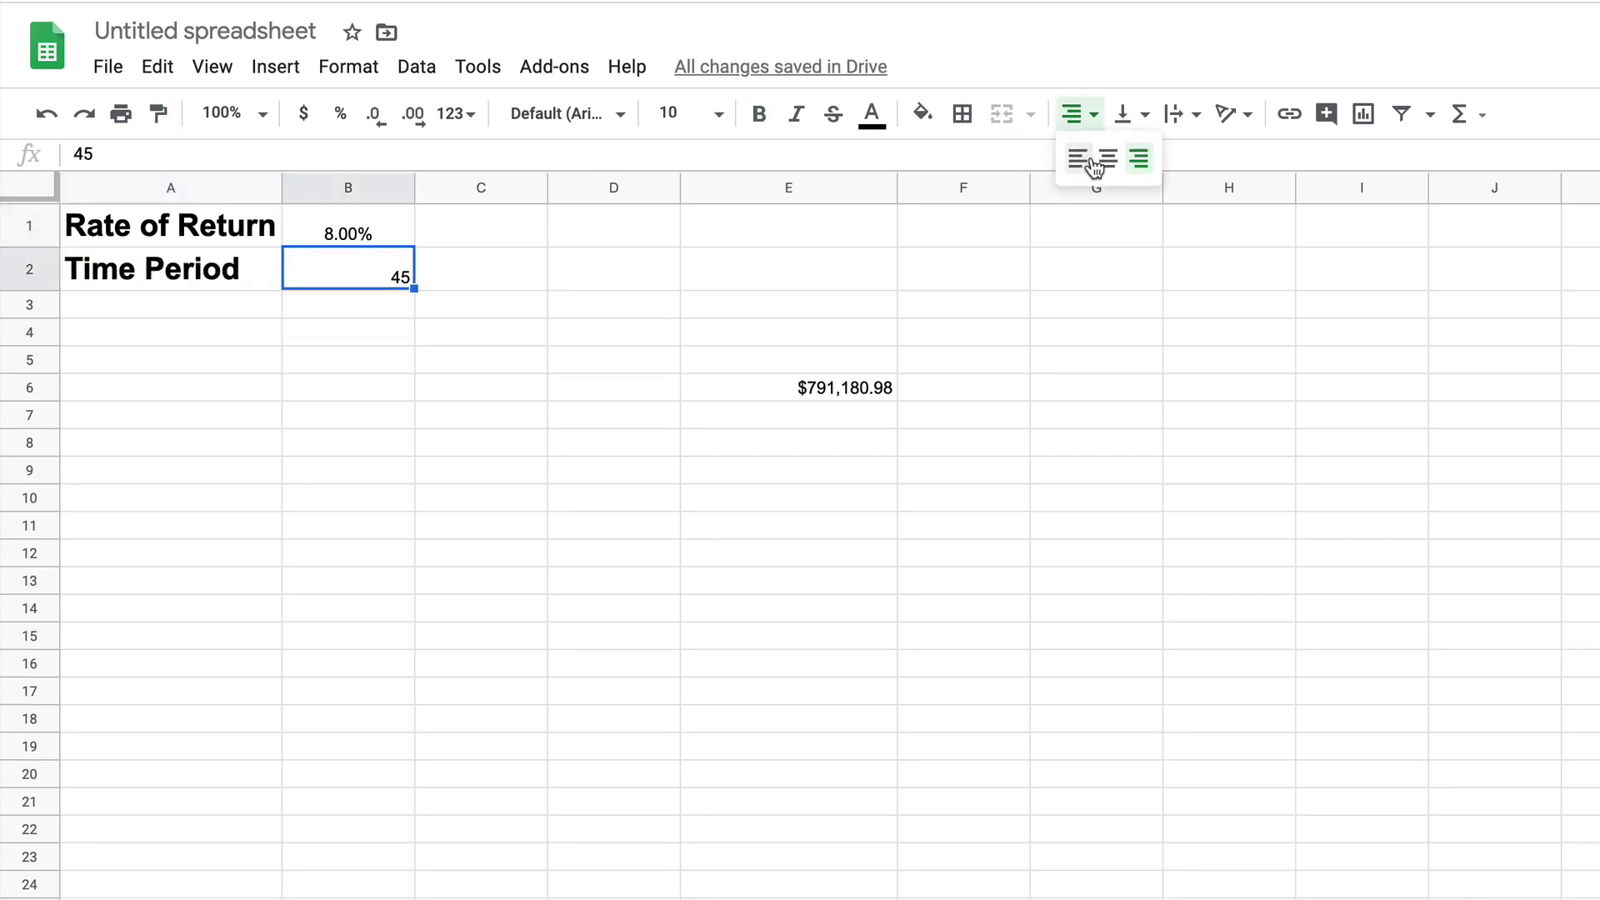
left_click(1096, 157)
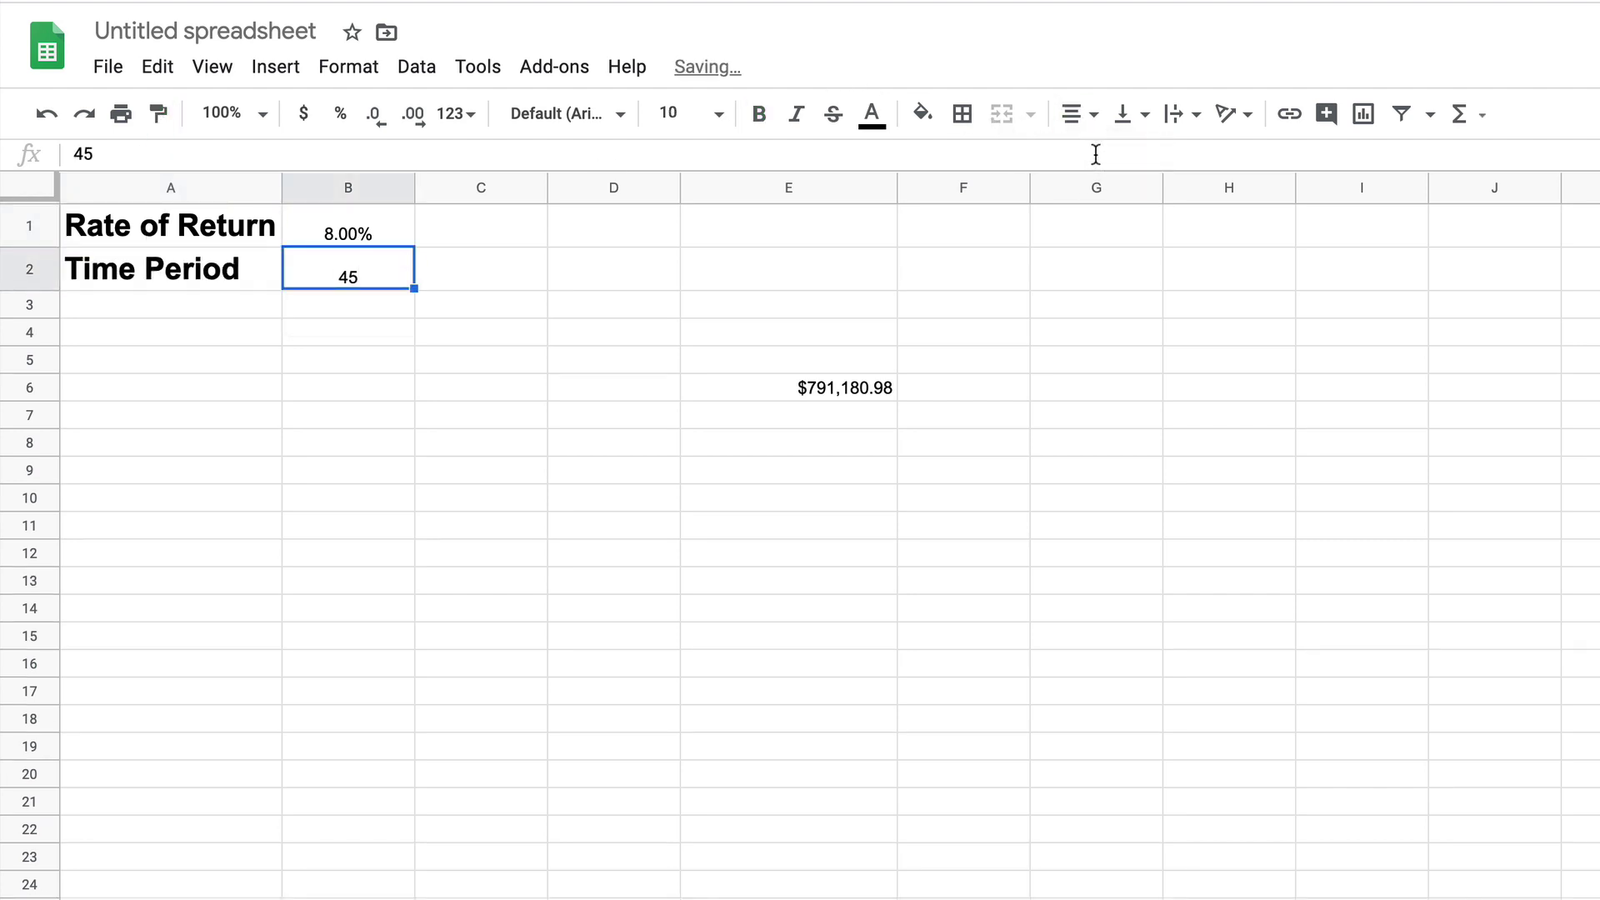
Replace the hard-coded 150 in E6's FV formula with a reference to cell B3, keeping the minus sign.
double_click(867, 393)
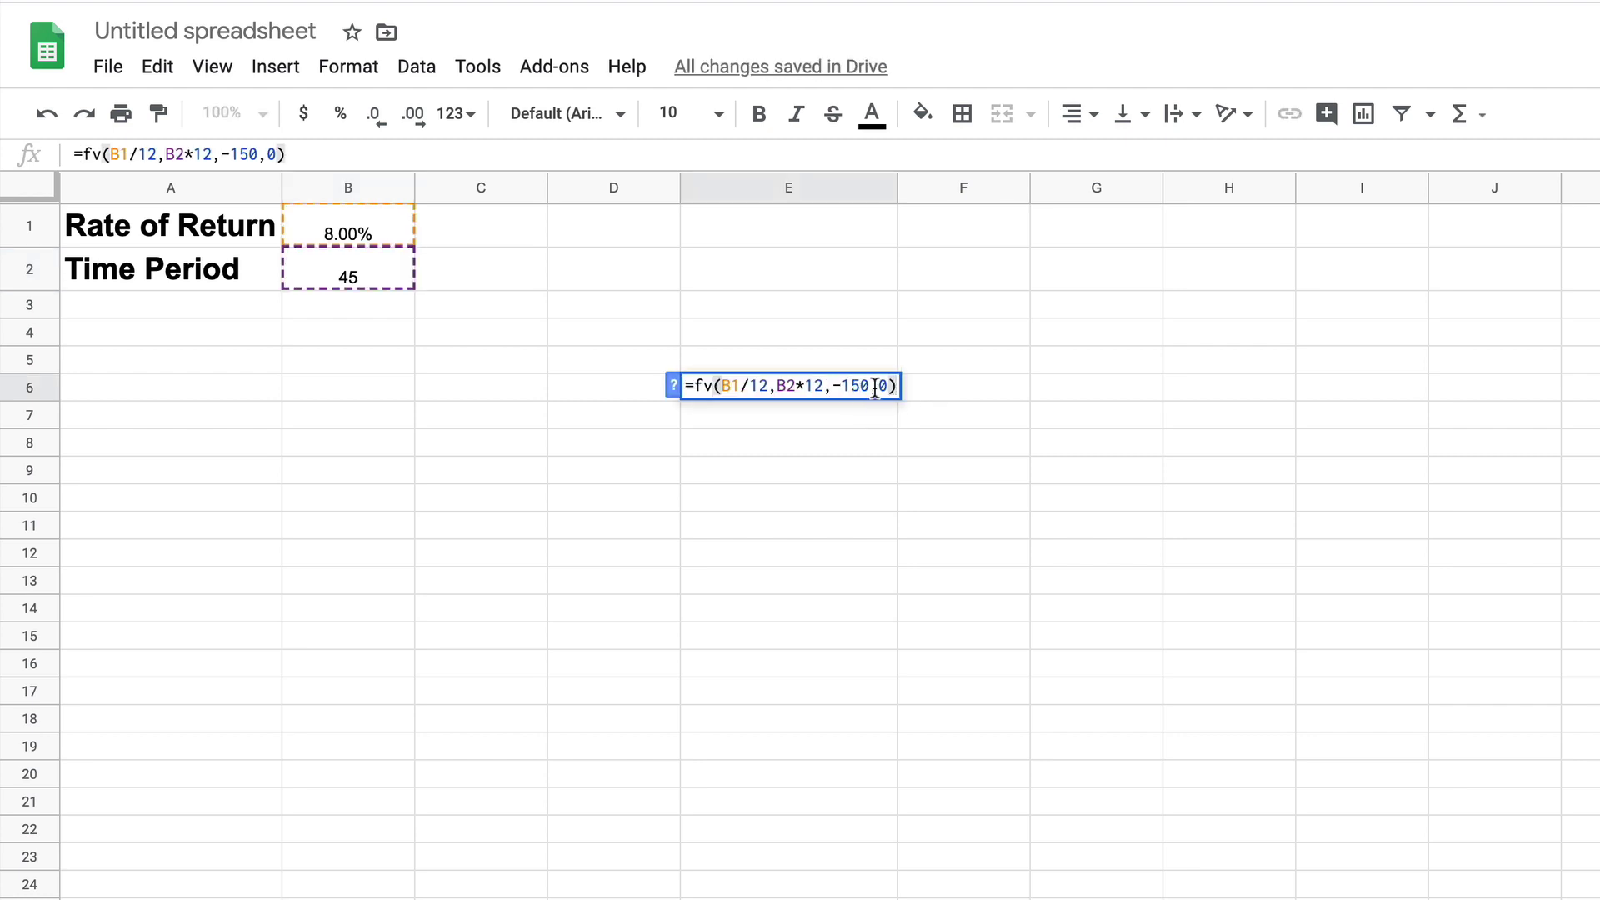
left_click(869, 385)
key("BackSpace")
key("BackSpace")
key("BackSpace")
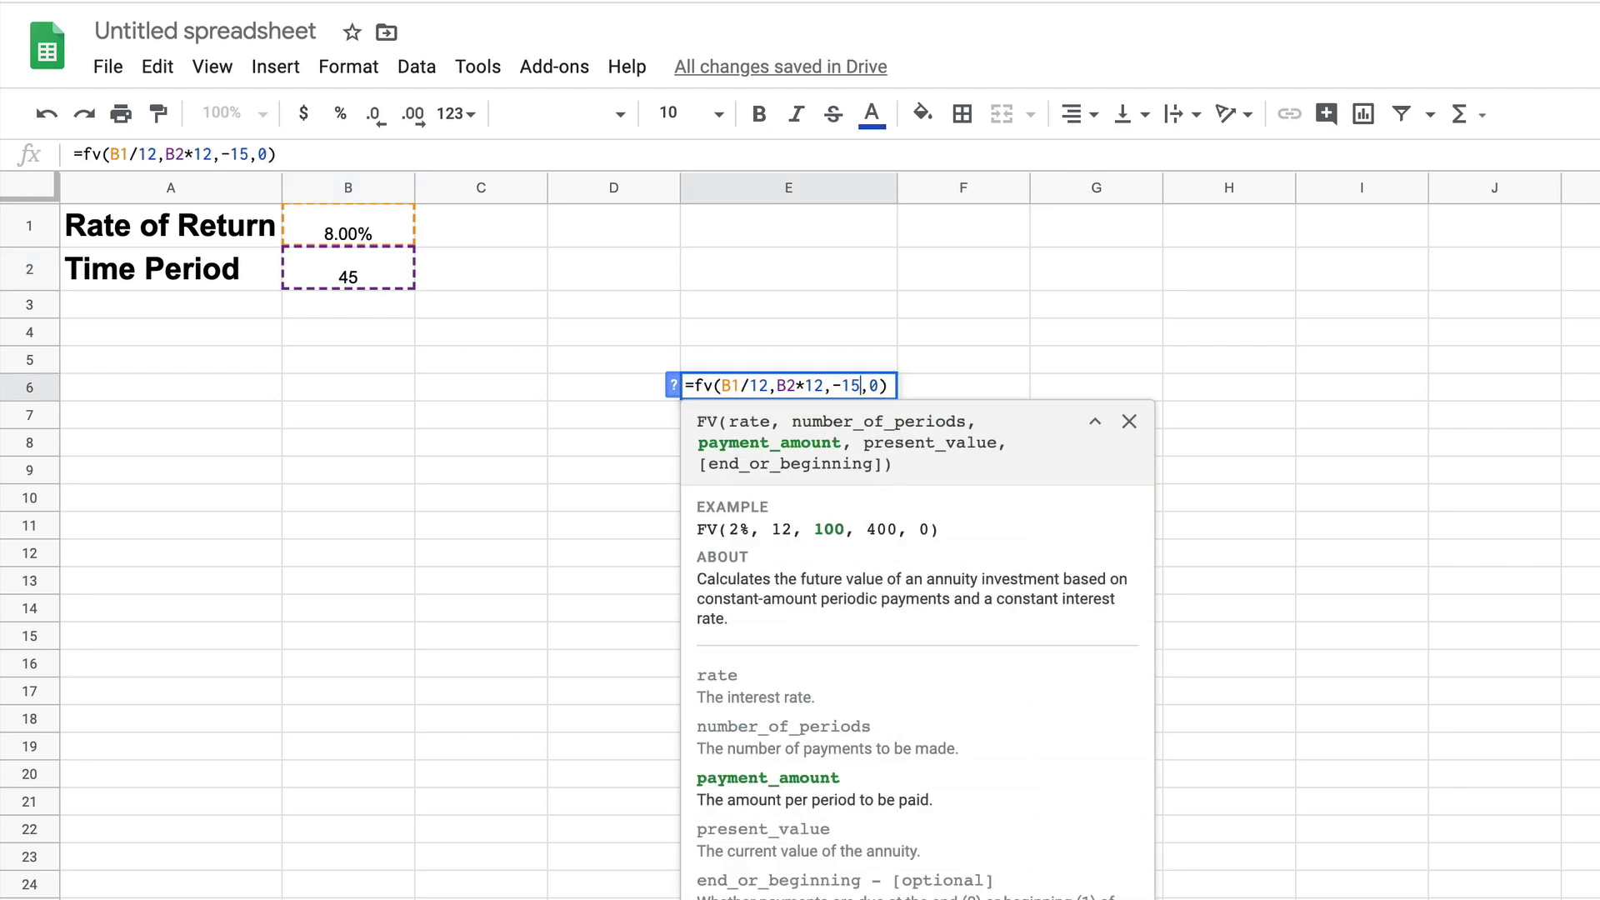
left_click(337, 309)
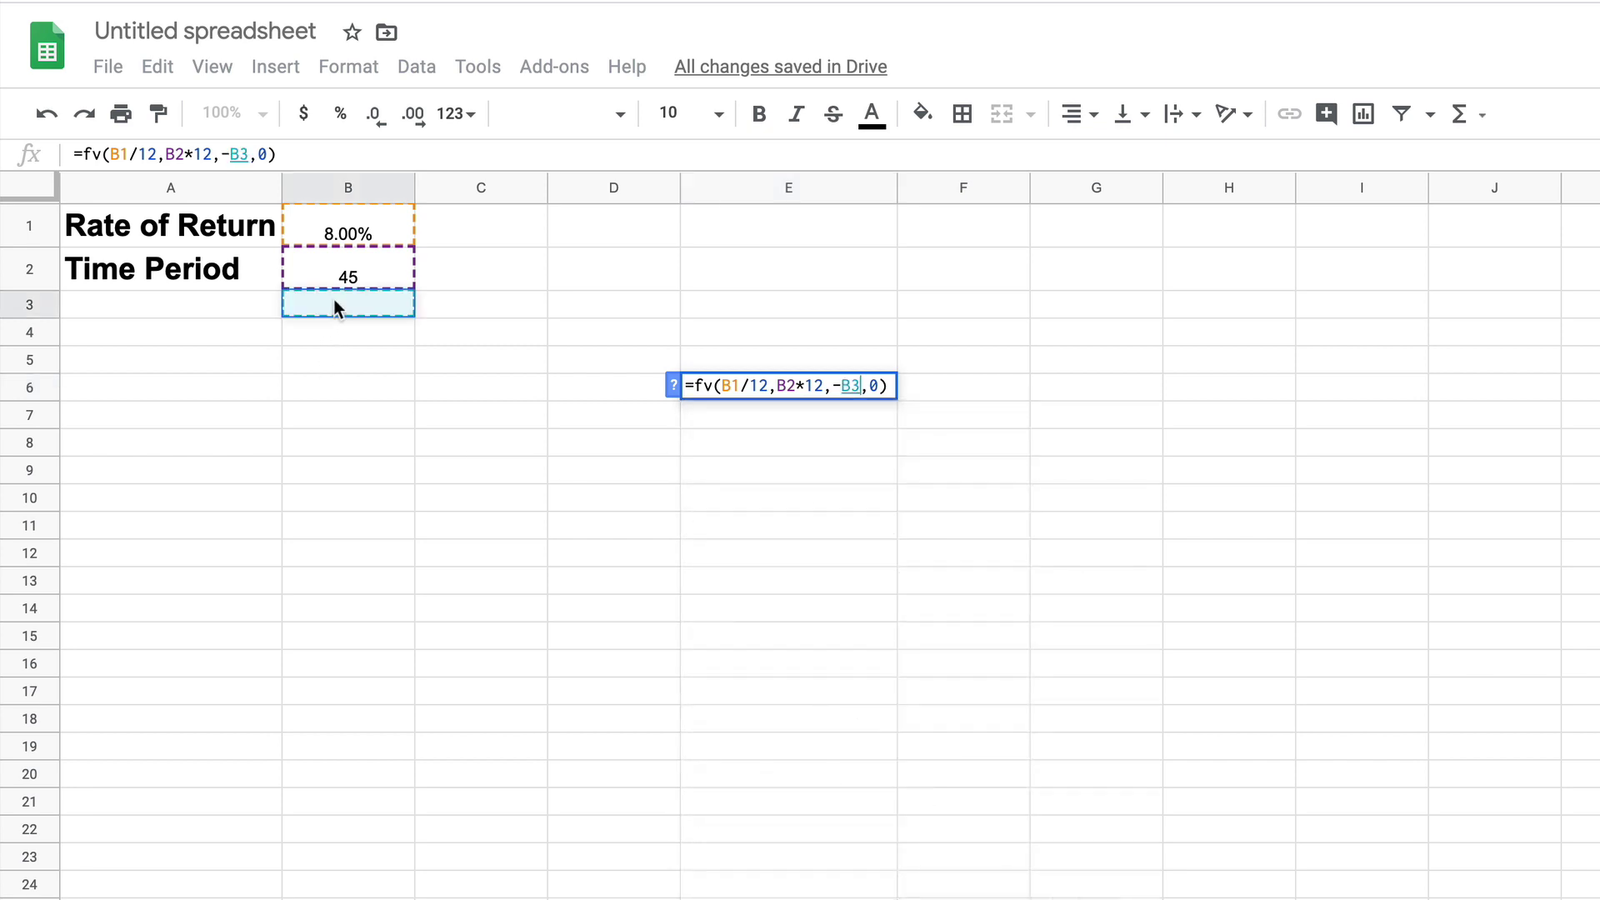
key("Return")
Enter 150 in cell B3 and format it as currency.
left_click(311, 303)
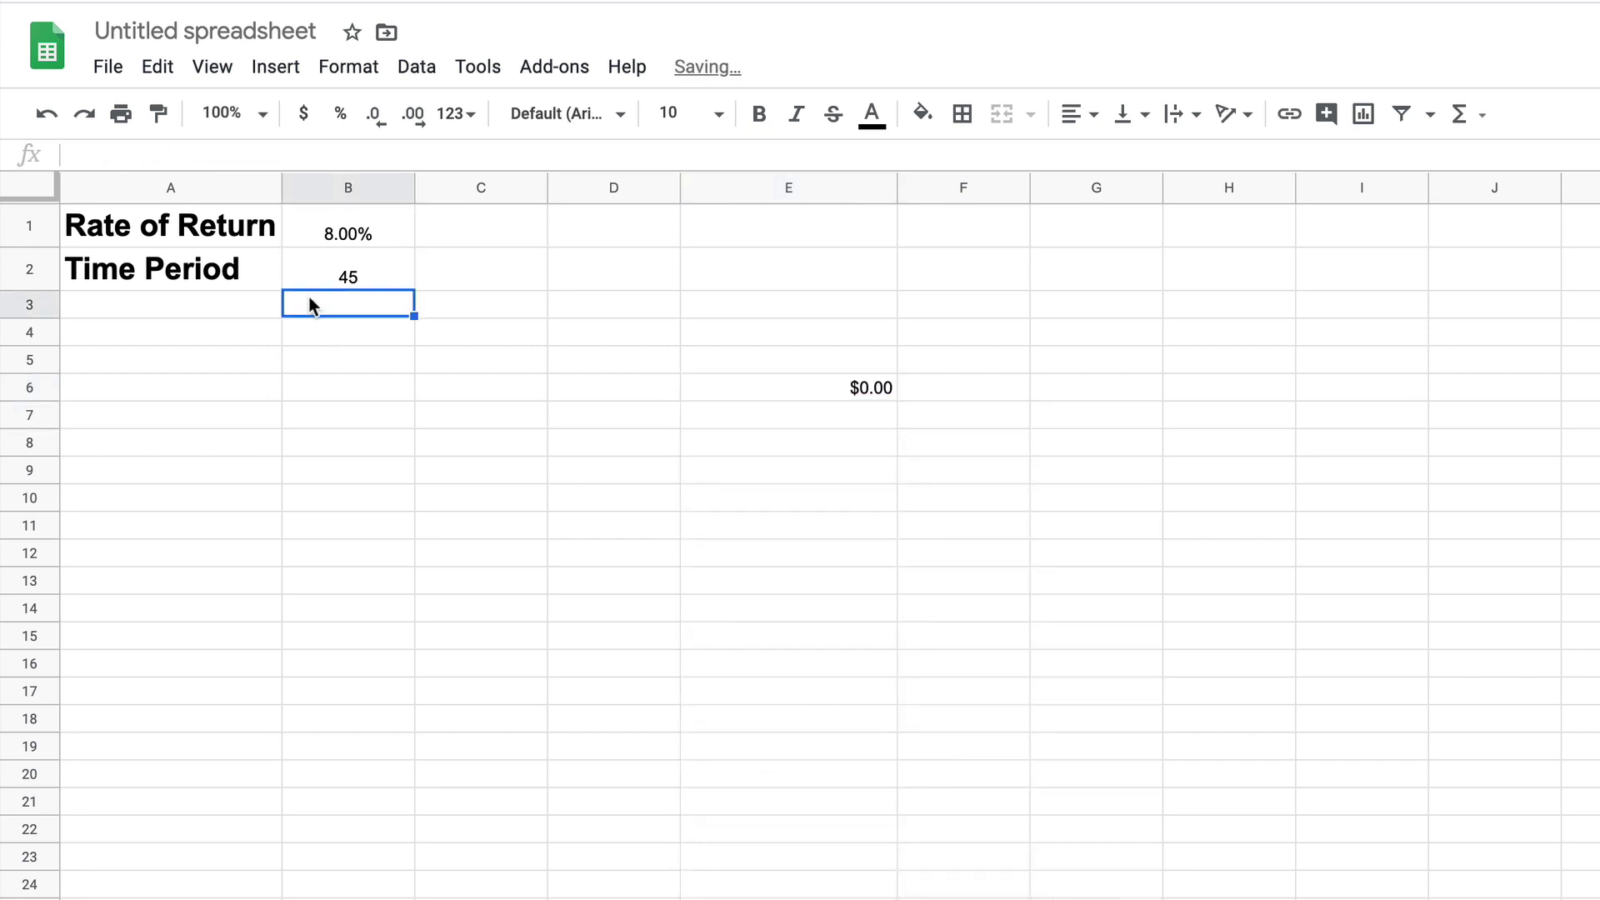
type("150")
key("Return")
left_click(339, 314)
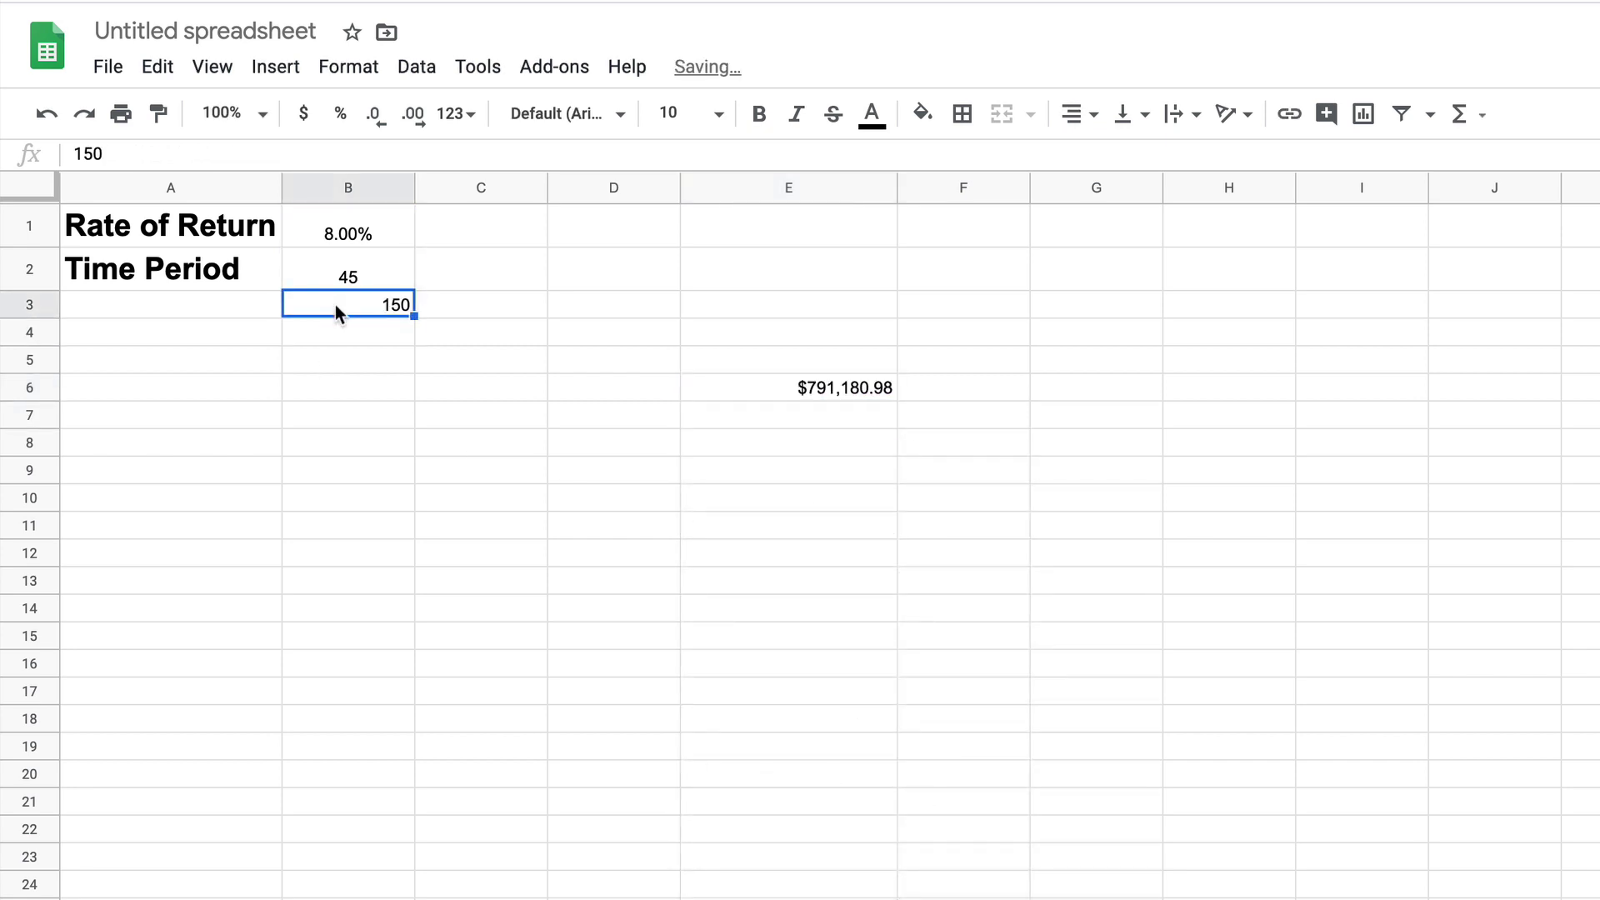
left_click(303, 113)
Label cell A3 "Monthly Savings" and copy the formatting of the Time Period label onto it.
left_click(195, 307)
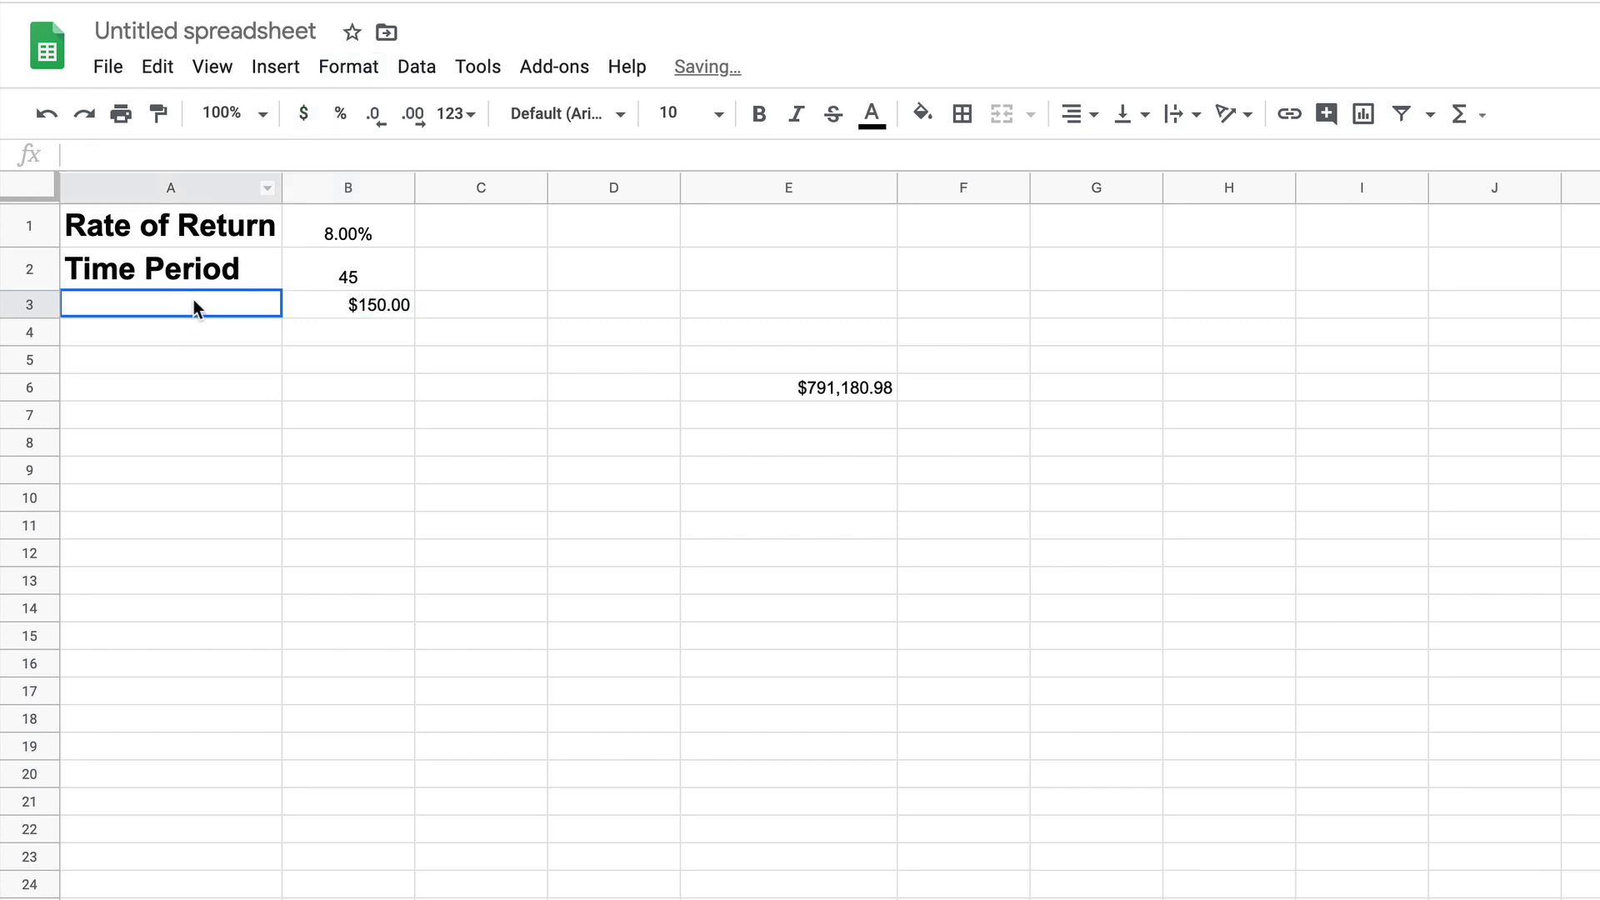
type("Monthly Savings")
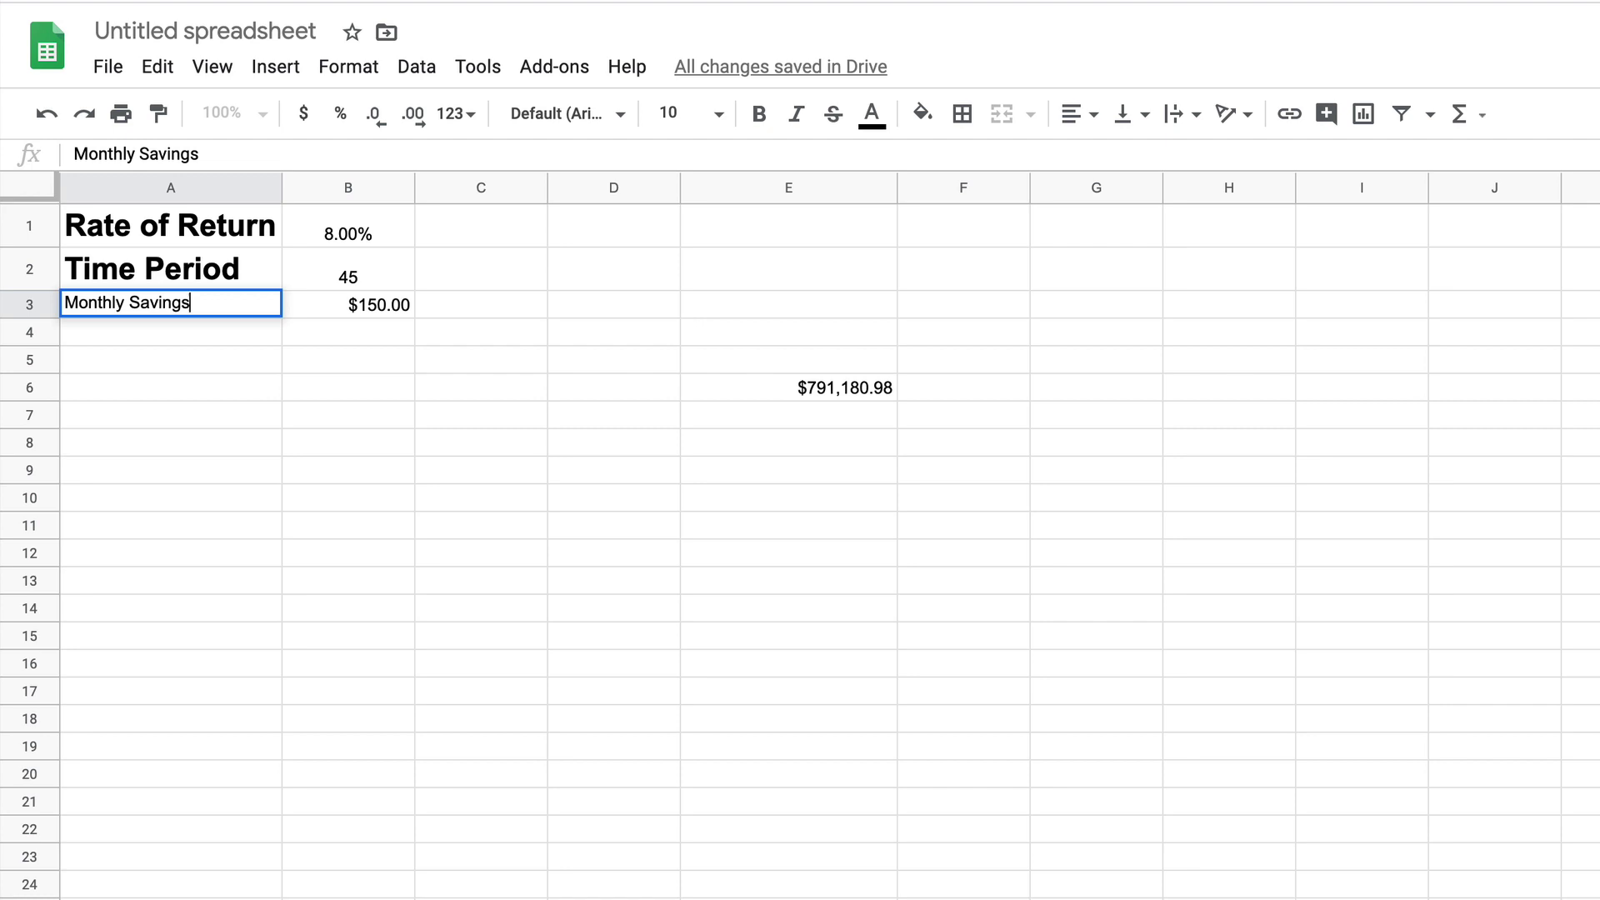
left_click(158, 339)
left_click(150, 278)
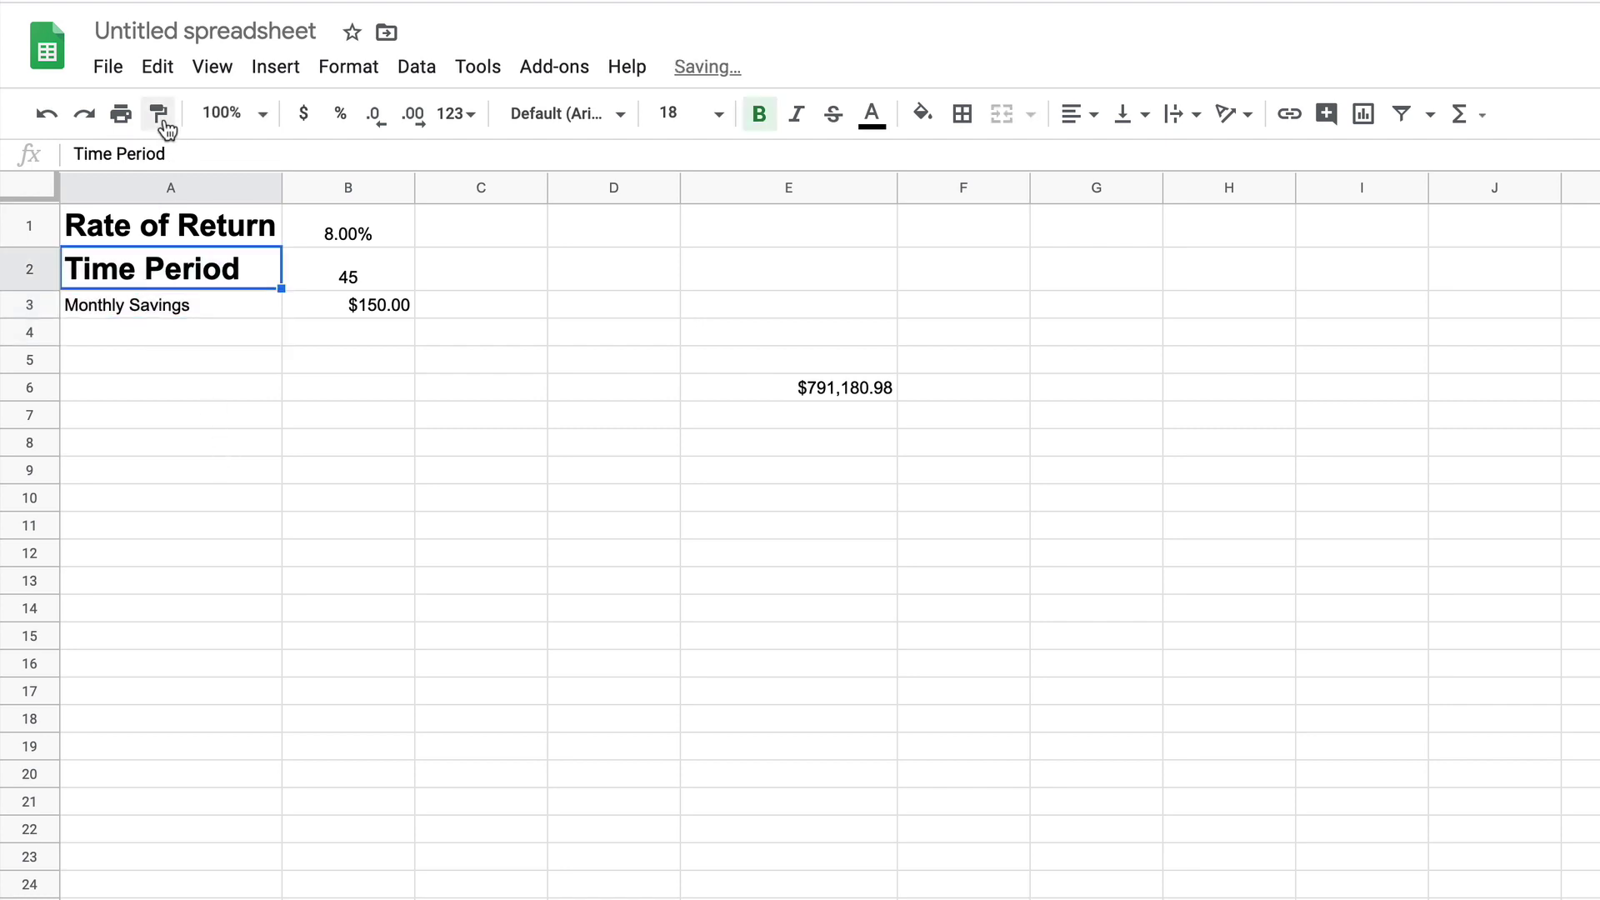
left_click(158, 114)
left_click(150, 305)
Centre the monthly savings amount in cell B3 horizontally.
left_click(383, 312)
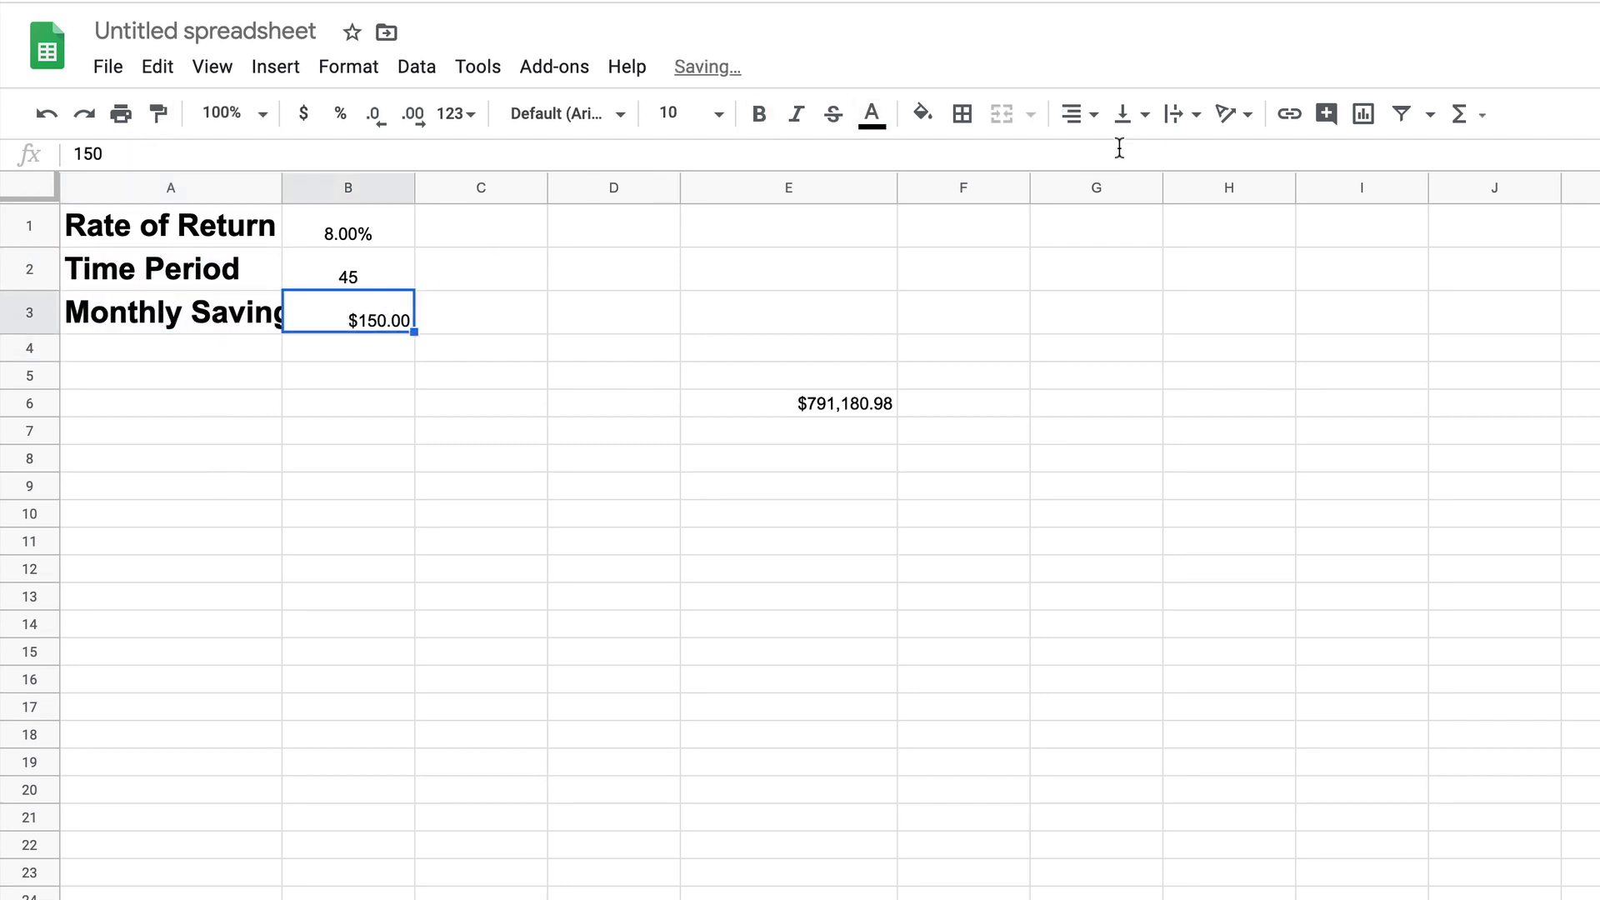
left_click(1080, 114)
left_click(1103, 157)
Set the font size of the future value result in E6 to 18.
left_click(815, 401)
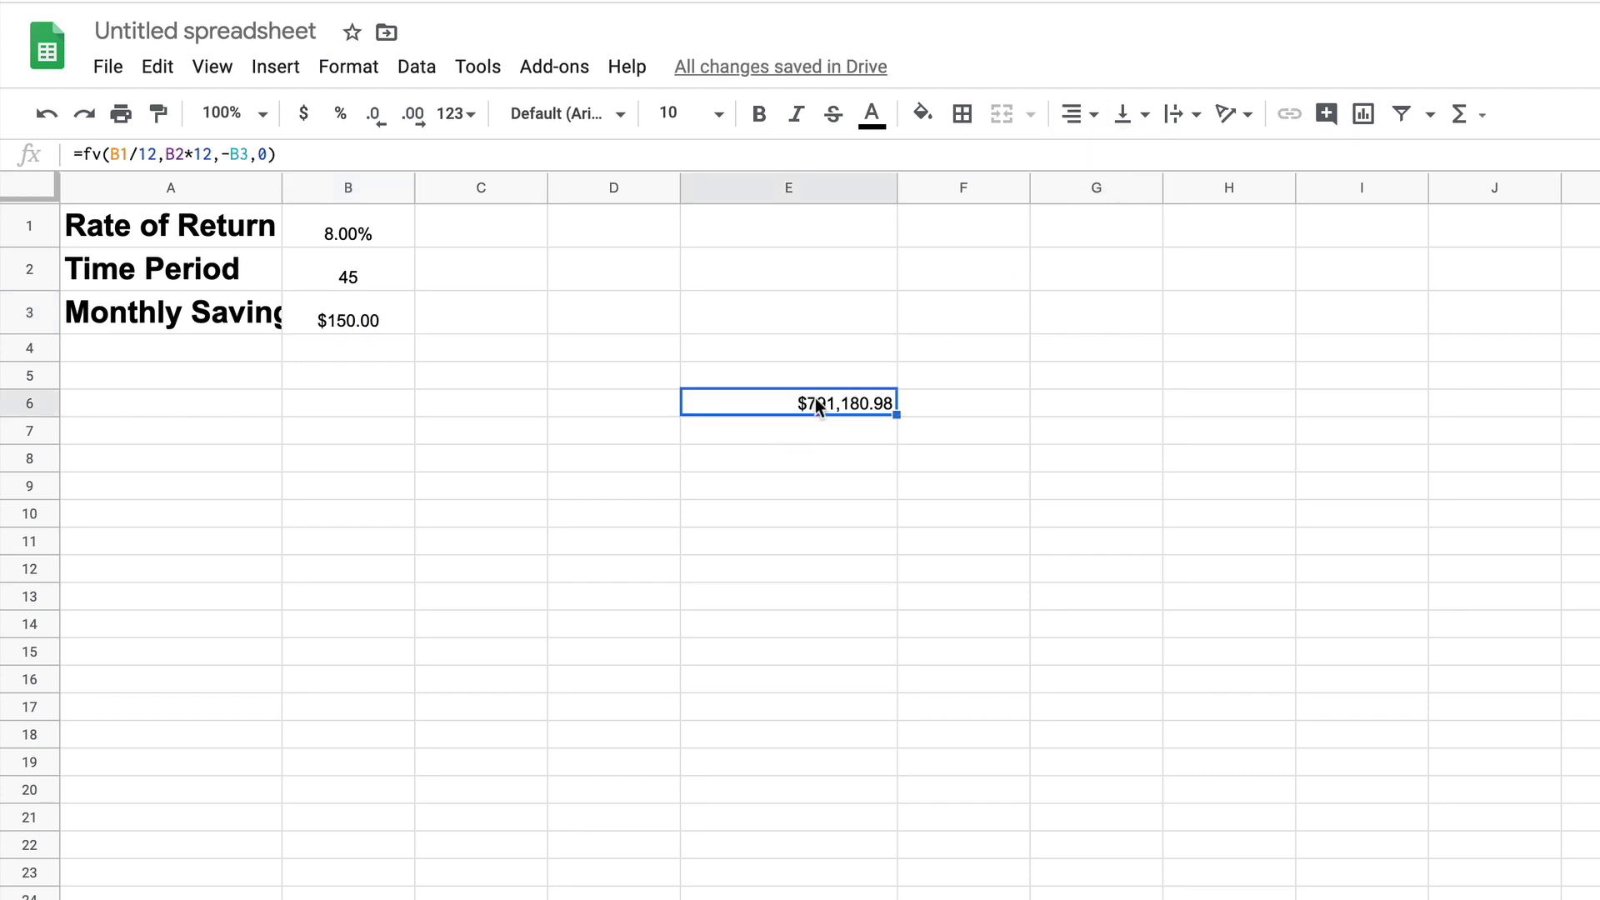
left_click(667, 113)
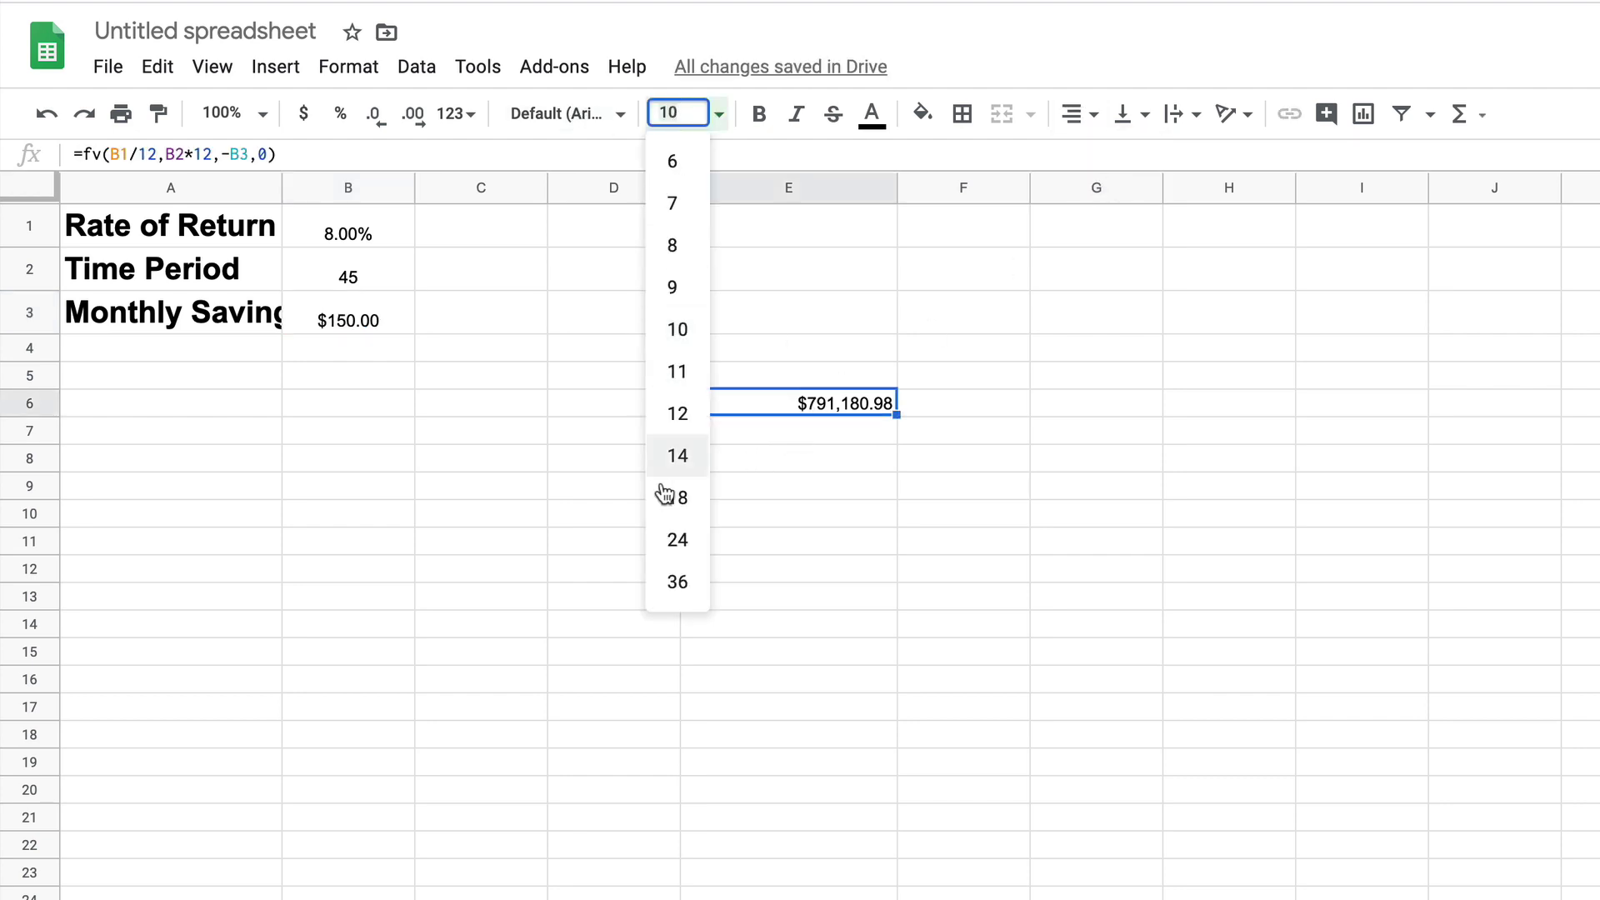
left_click(664, 493)
Enter the heading "Grand Total" in cell E5 and copy the formatting of the Monthly Savings label onto it.
left_click(760, 376)
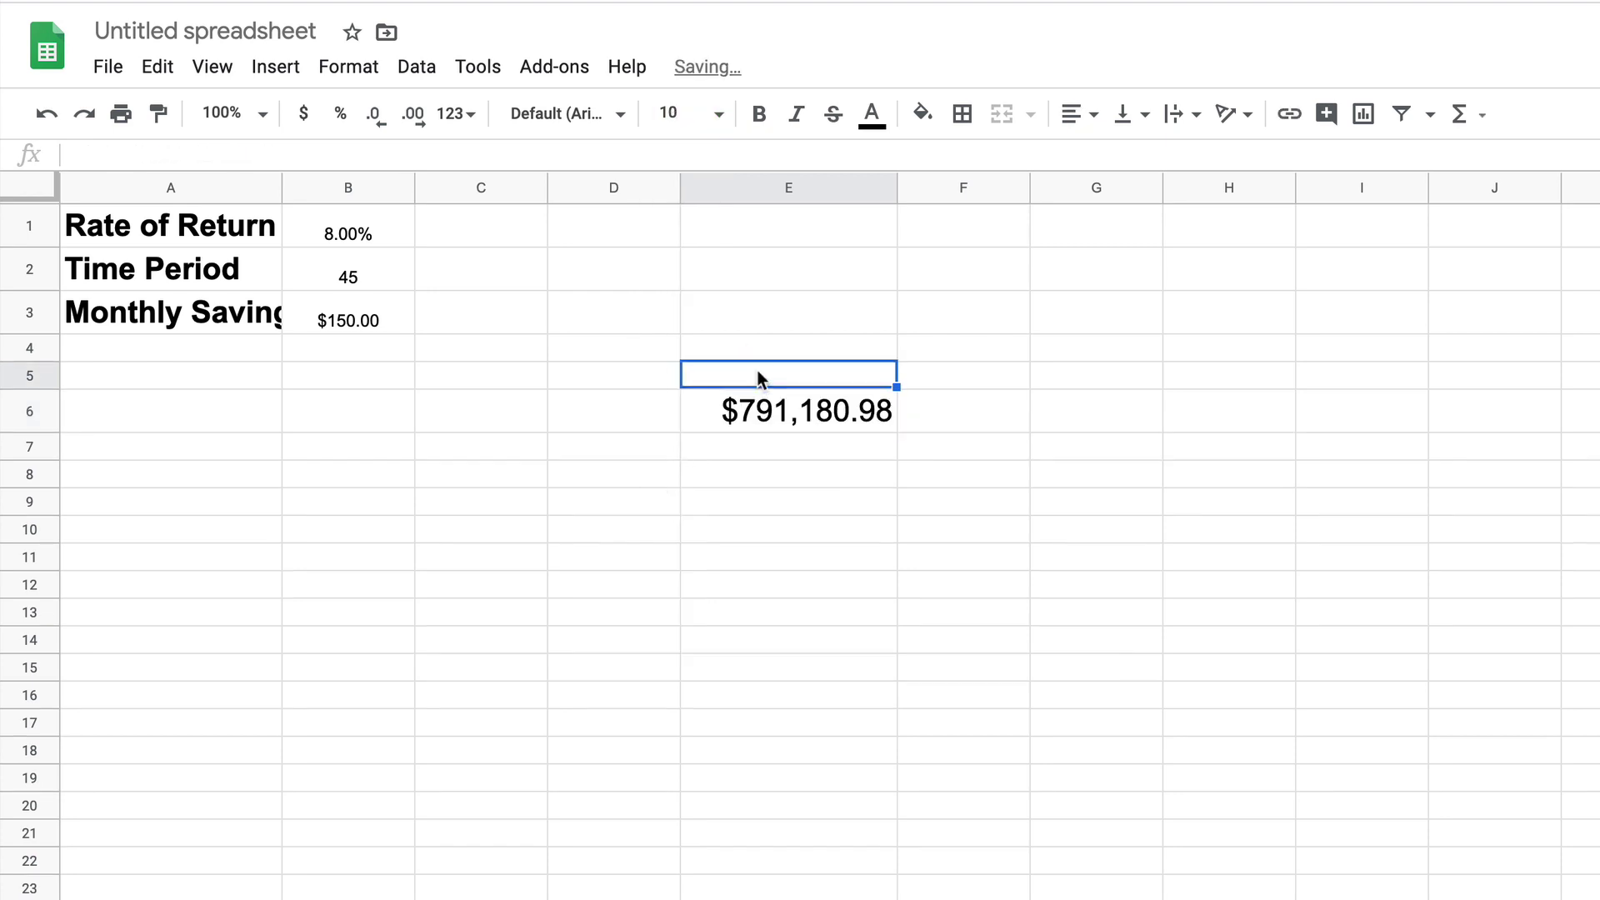
type("Grand Total")
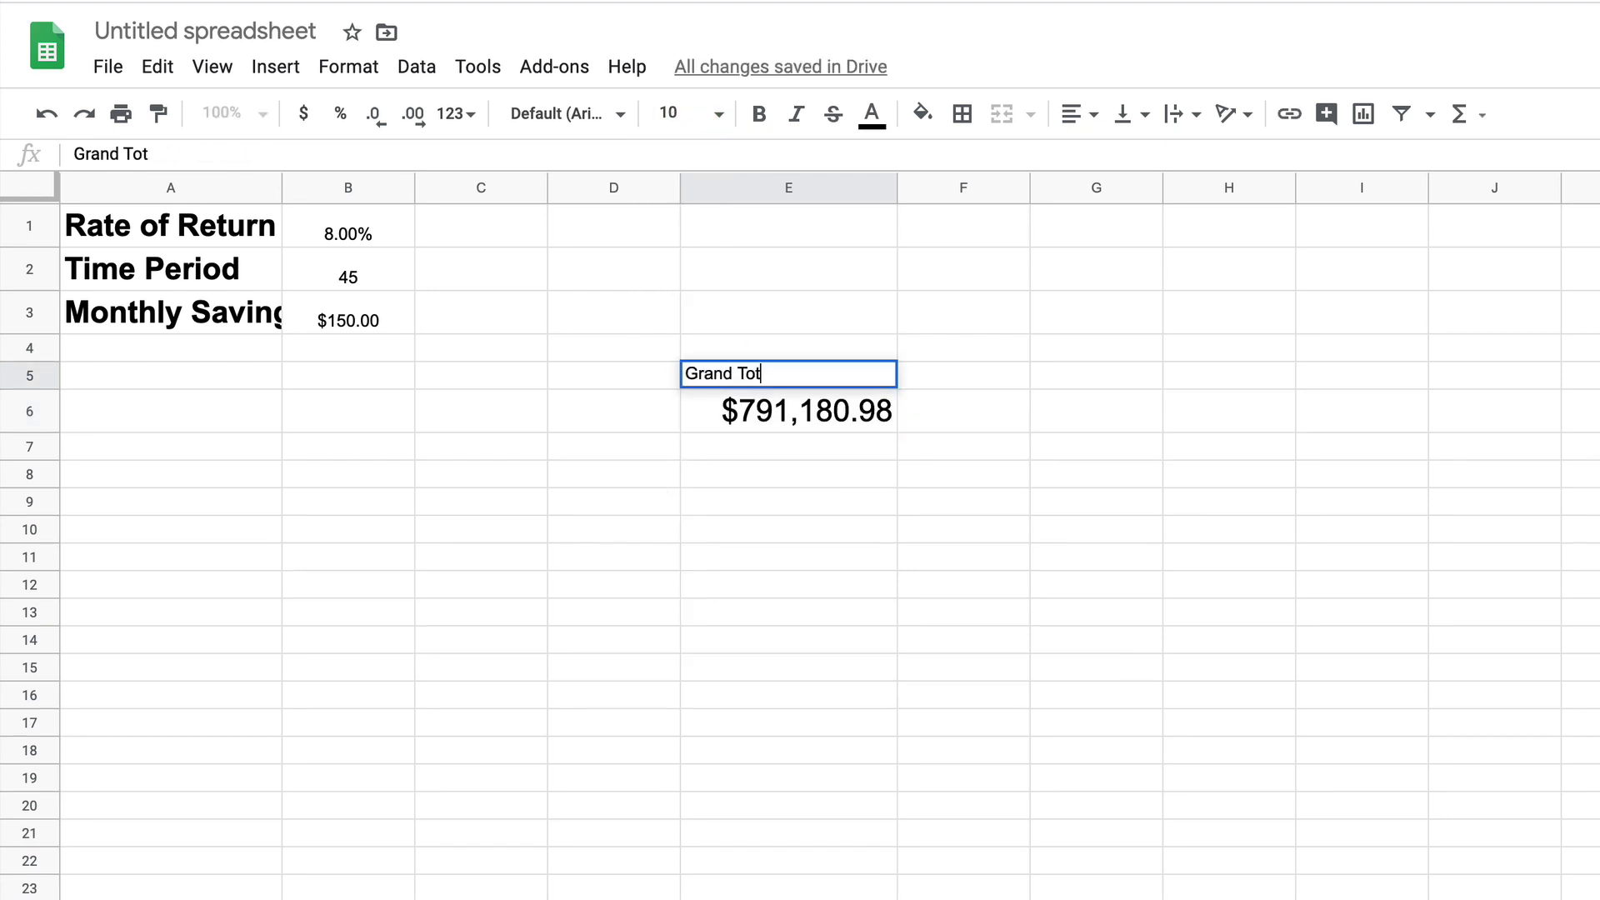
key("Return")
left_click(718, 376)
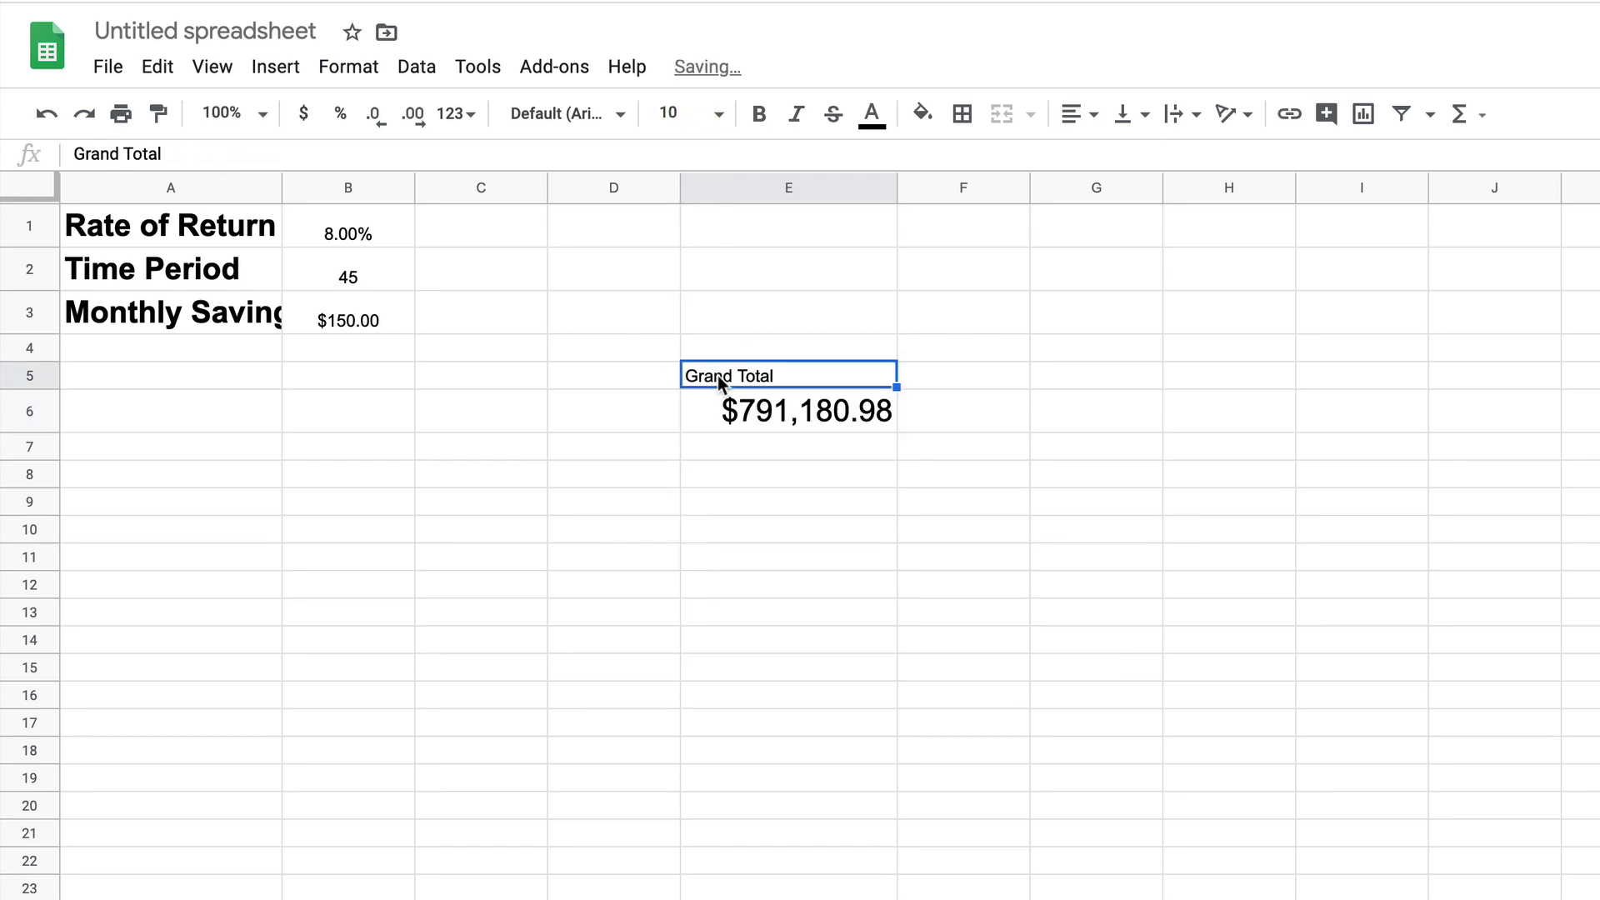
left_click(216, 309)
left_click(159, 114)
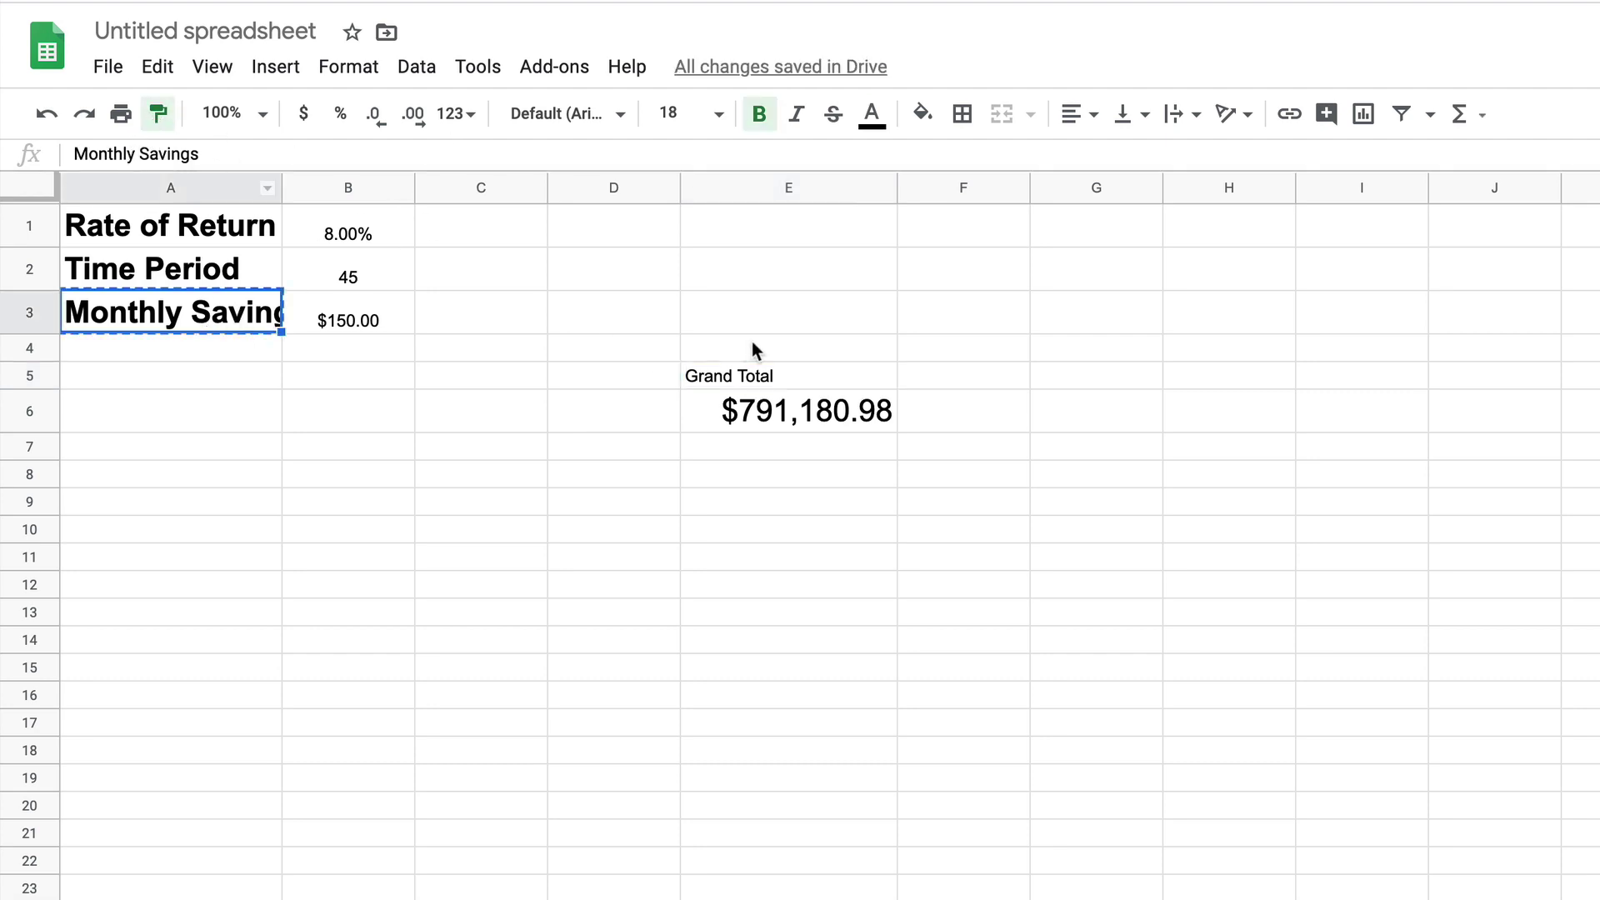
left_click(768, 379)
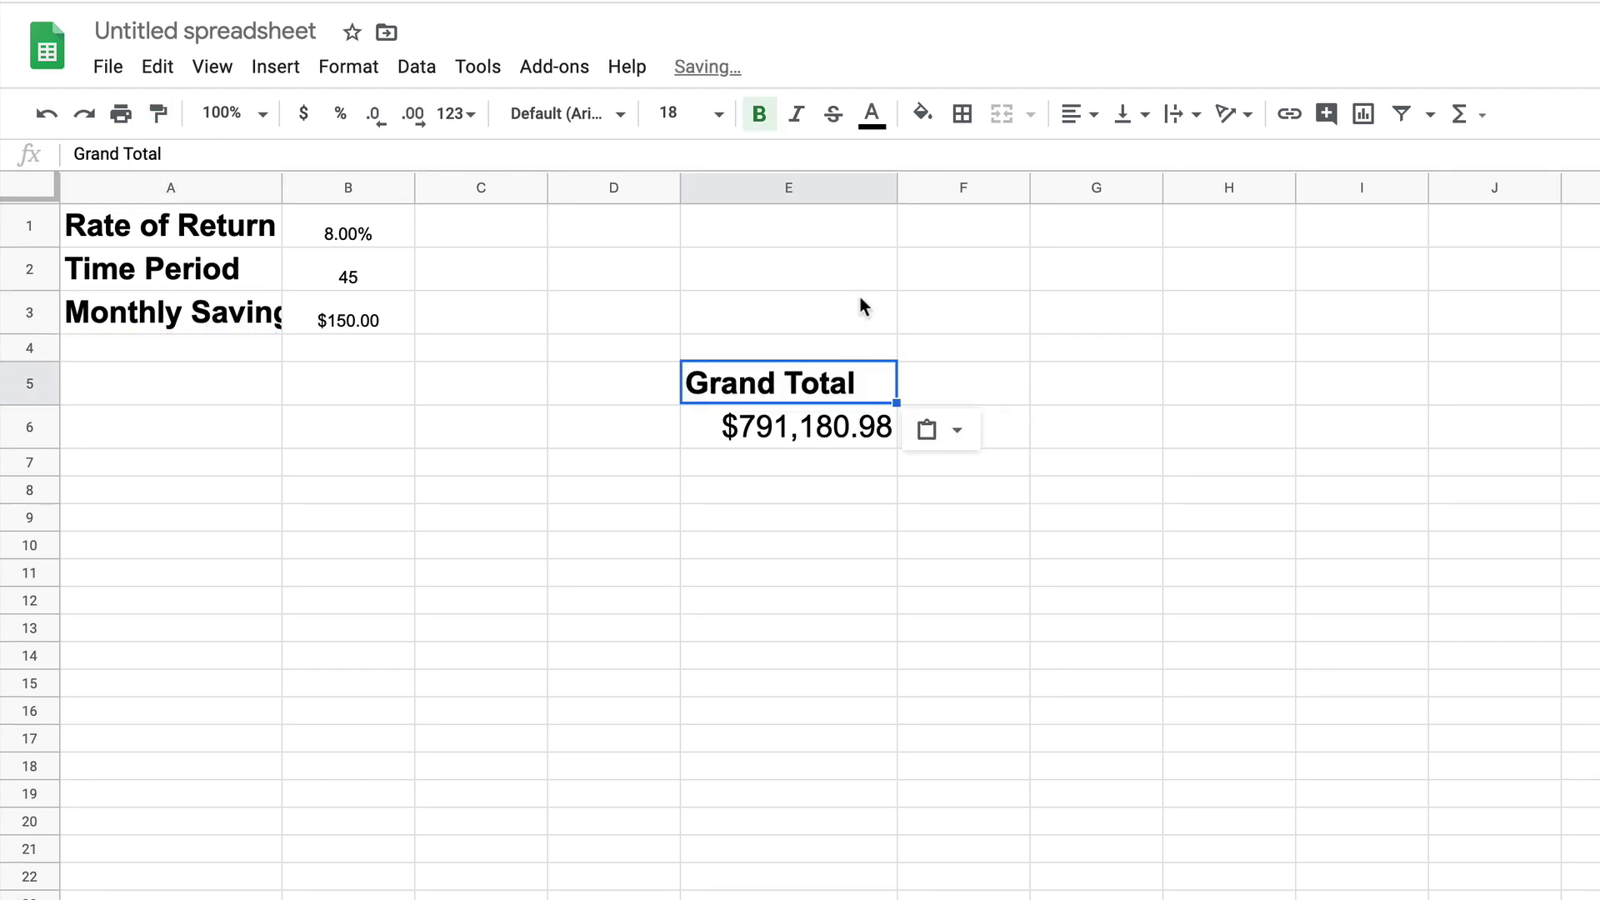
Fit column E to its contents and widen it by about a quarter.
double_click(896, 187)
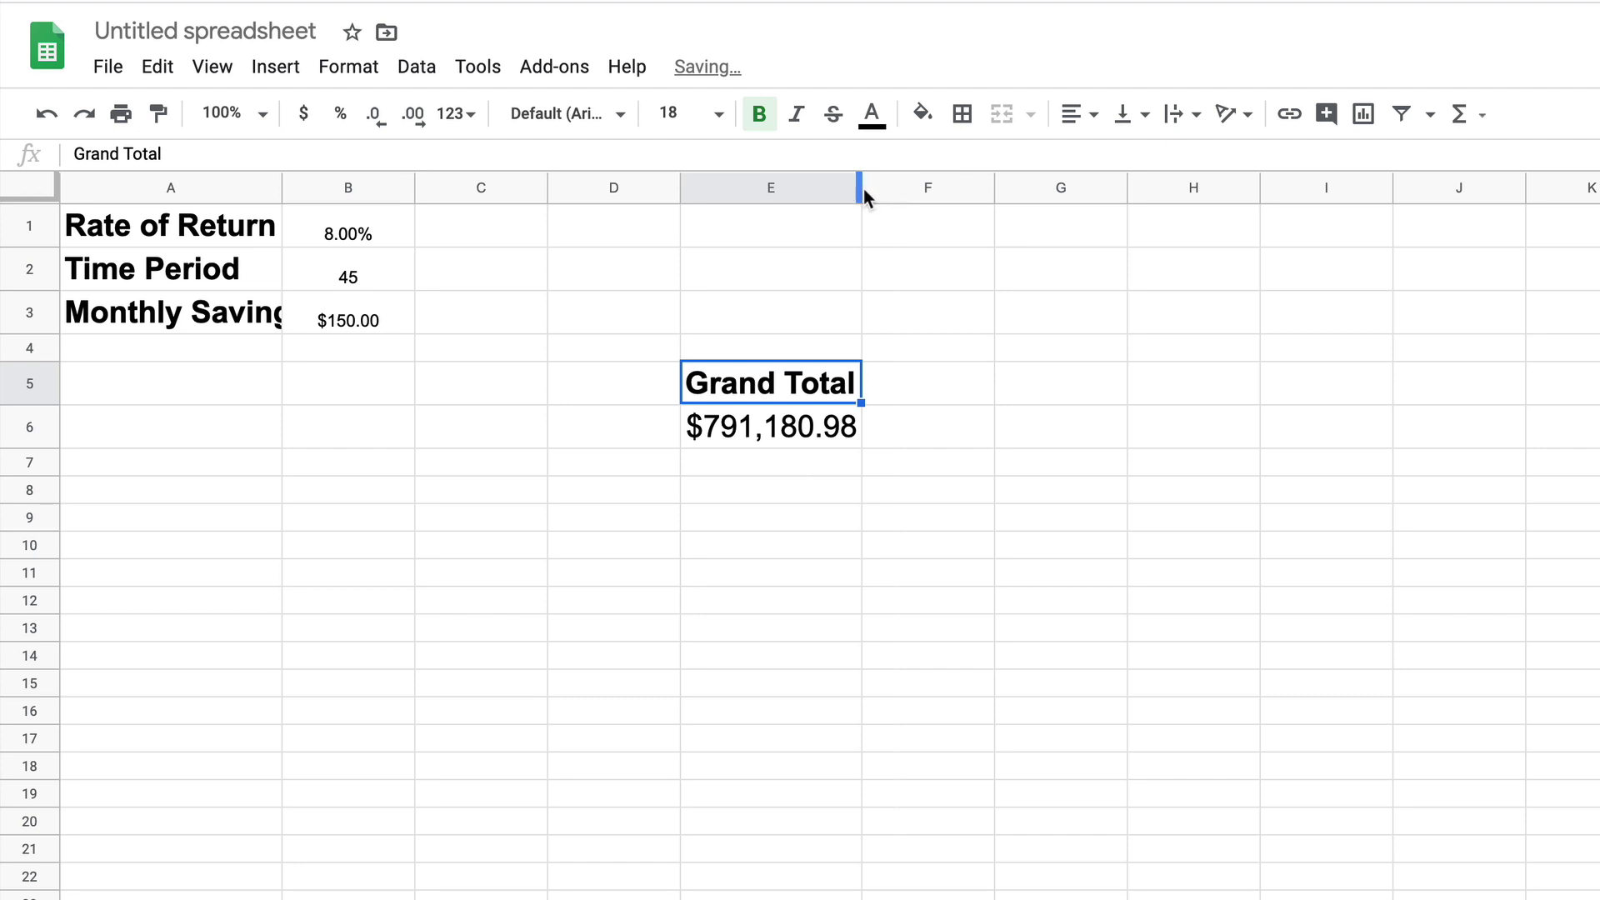
left_click_drag(863, 188, 907, 188)
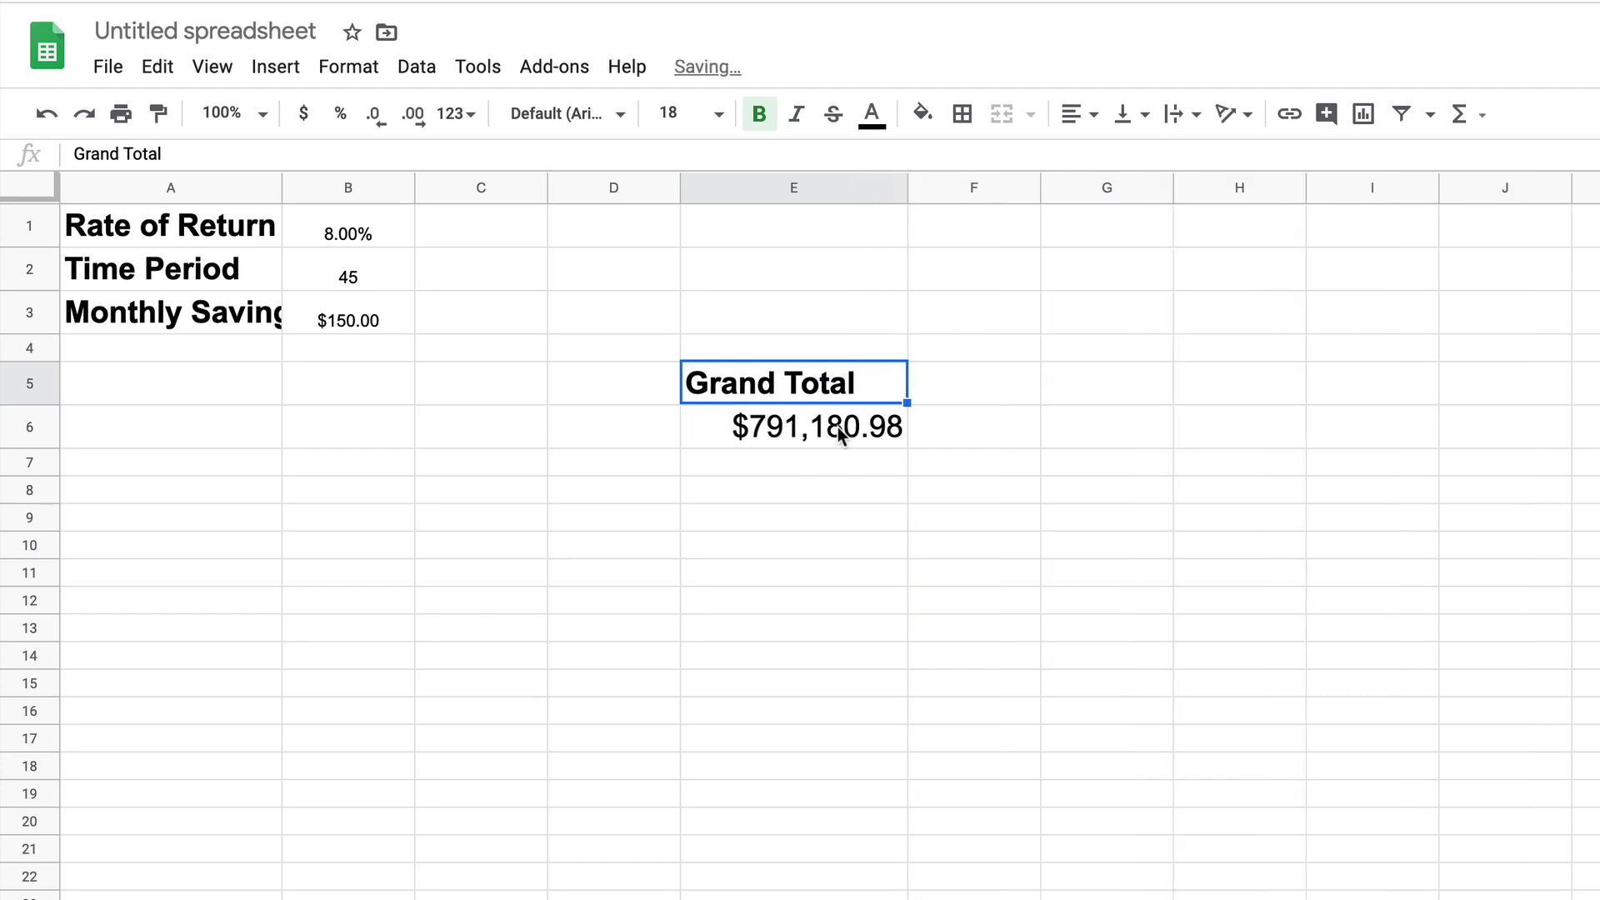
Centre the grand total amount in cell E6 horizontally and fill the cell with light green.
left_click(838, 433)
left_click(1079, 114)
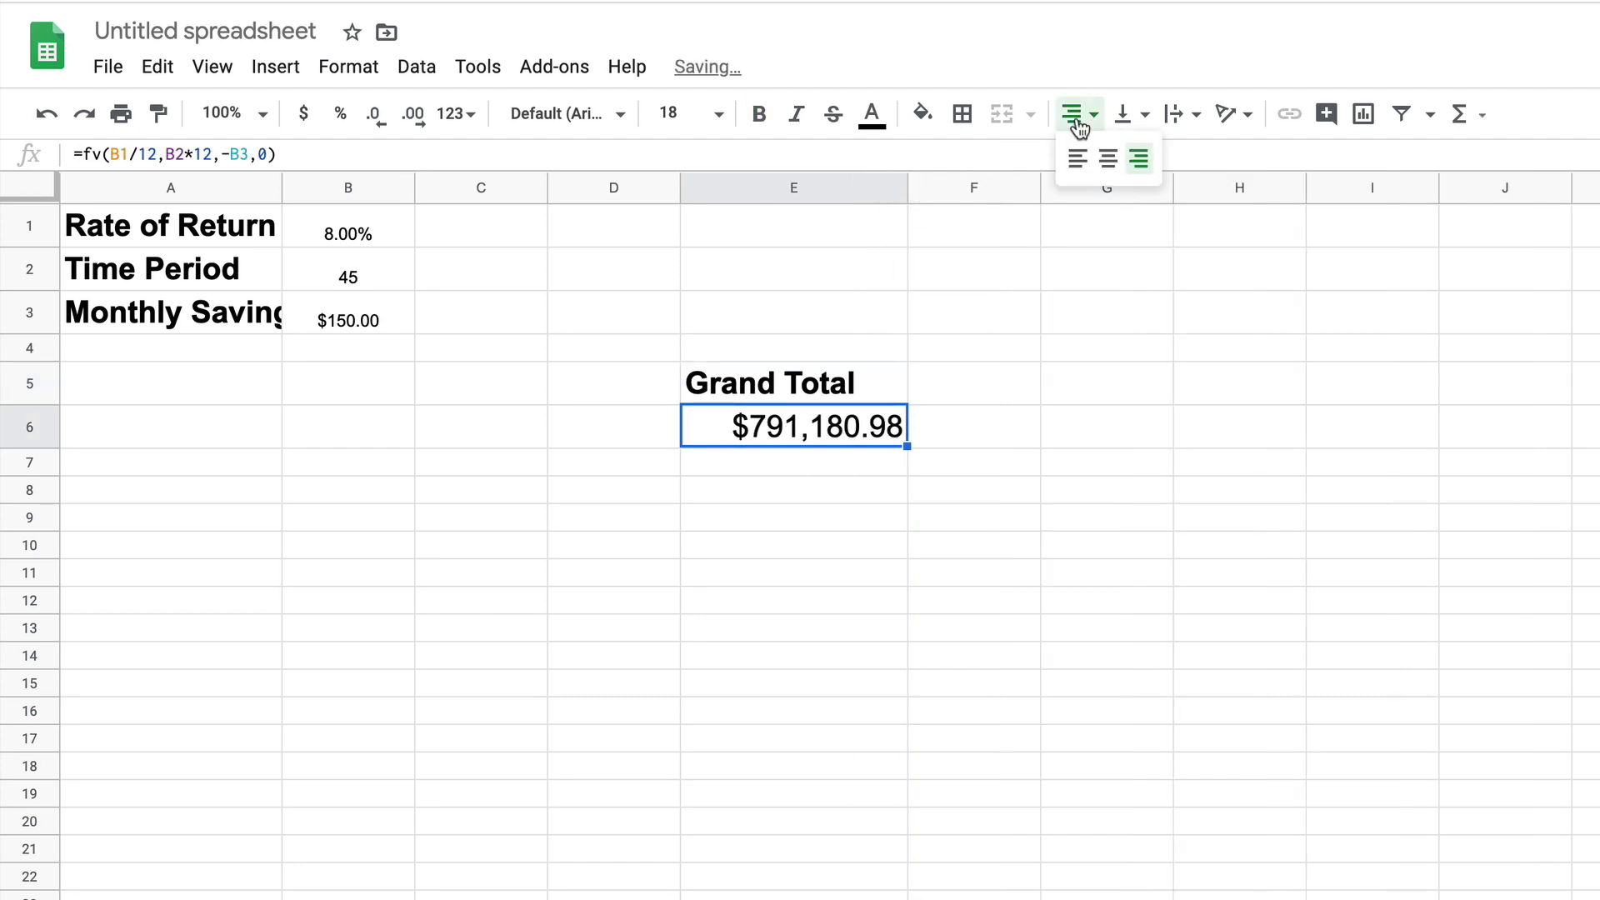
left_click(1107, 161)
left_click(923, 114)
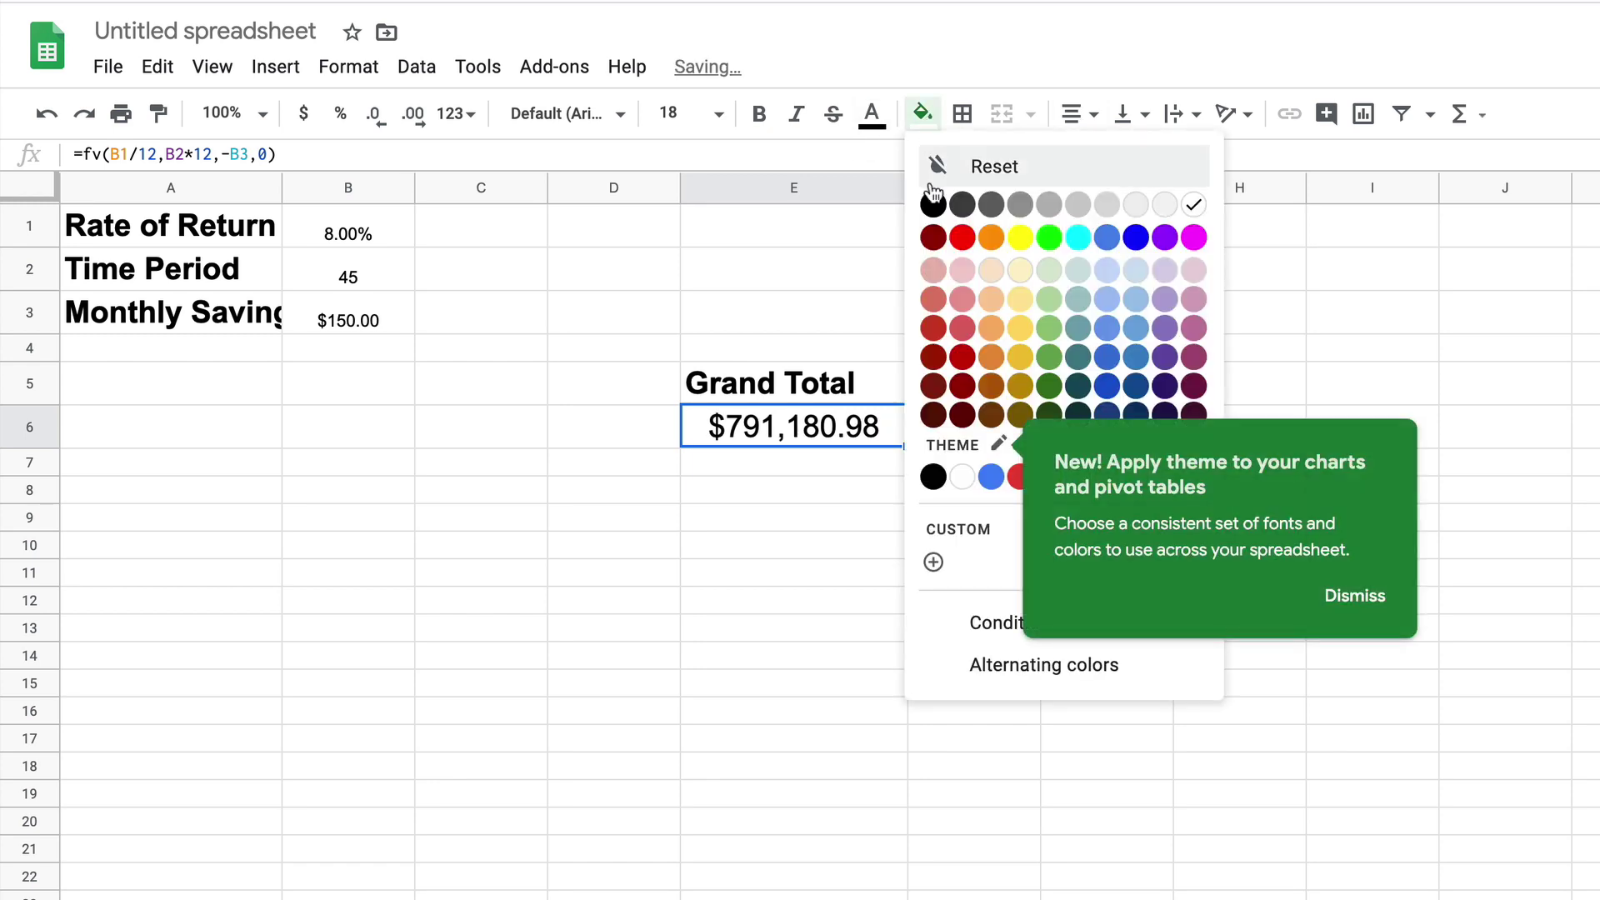
left_click(1049, 272)
left_click(870, 595)
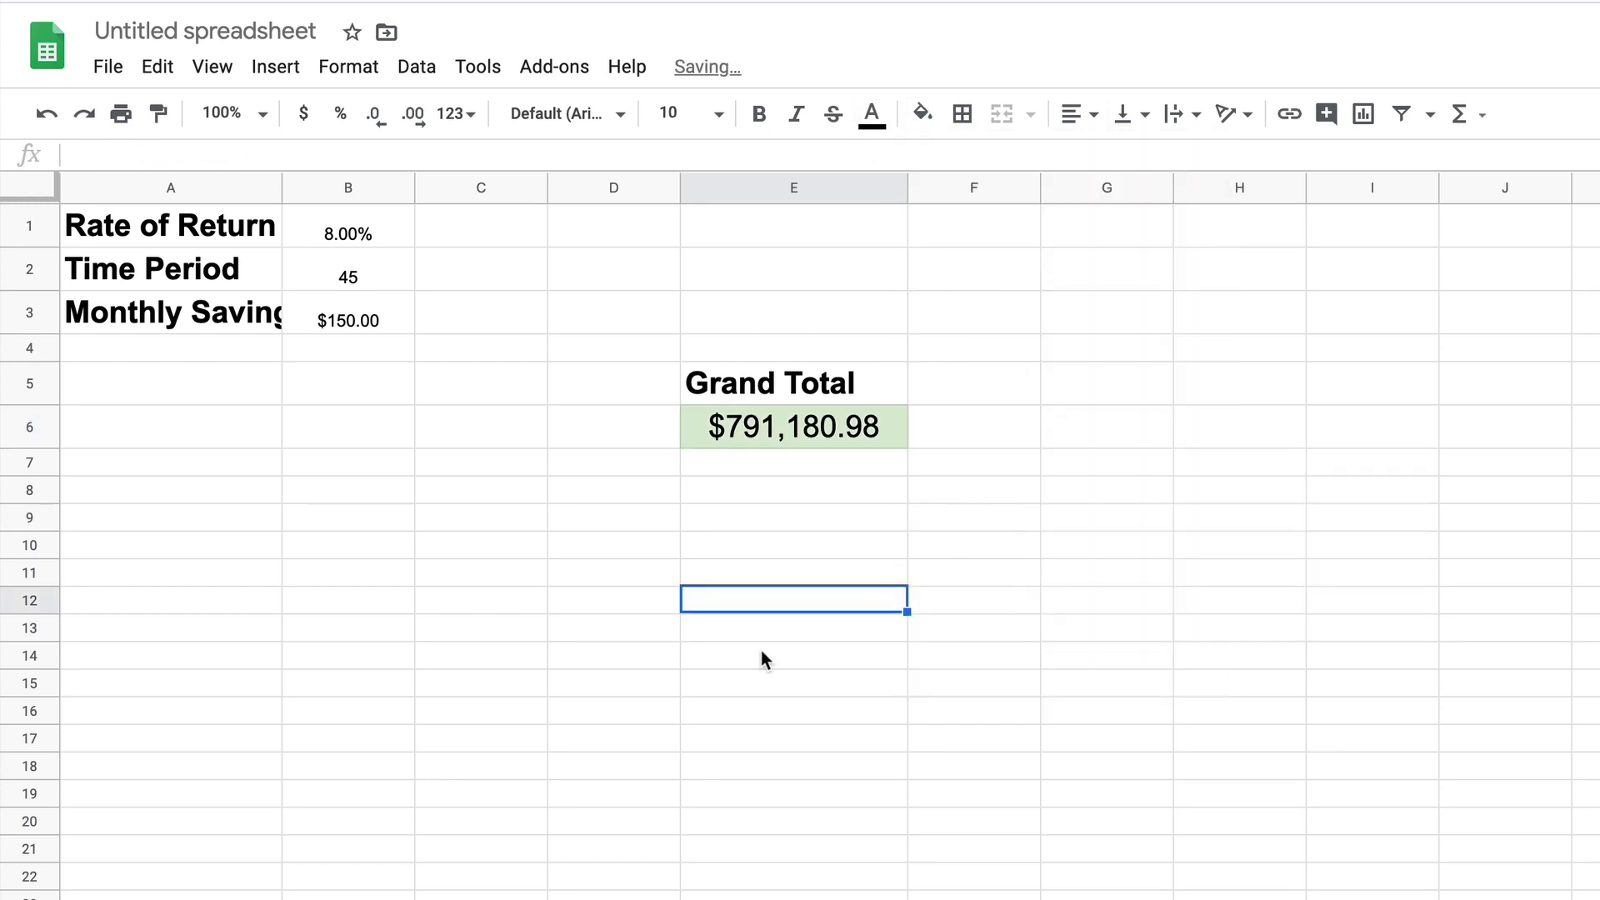
Fit column A to its contents and check which cells the FV formula in E6 references.
double_click(281, 187)
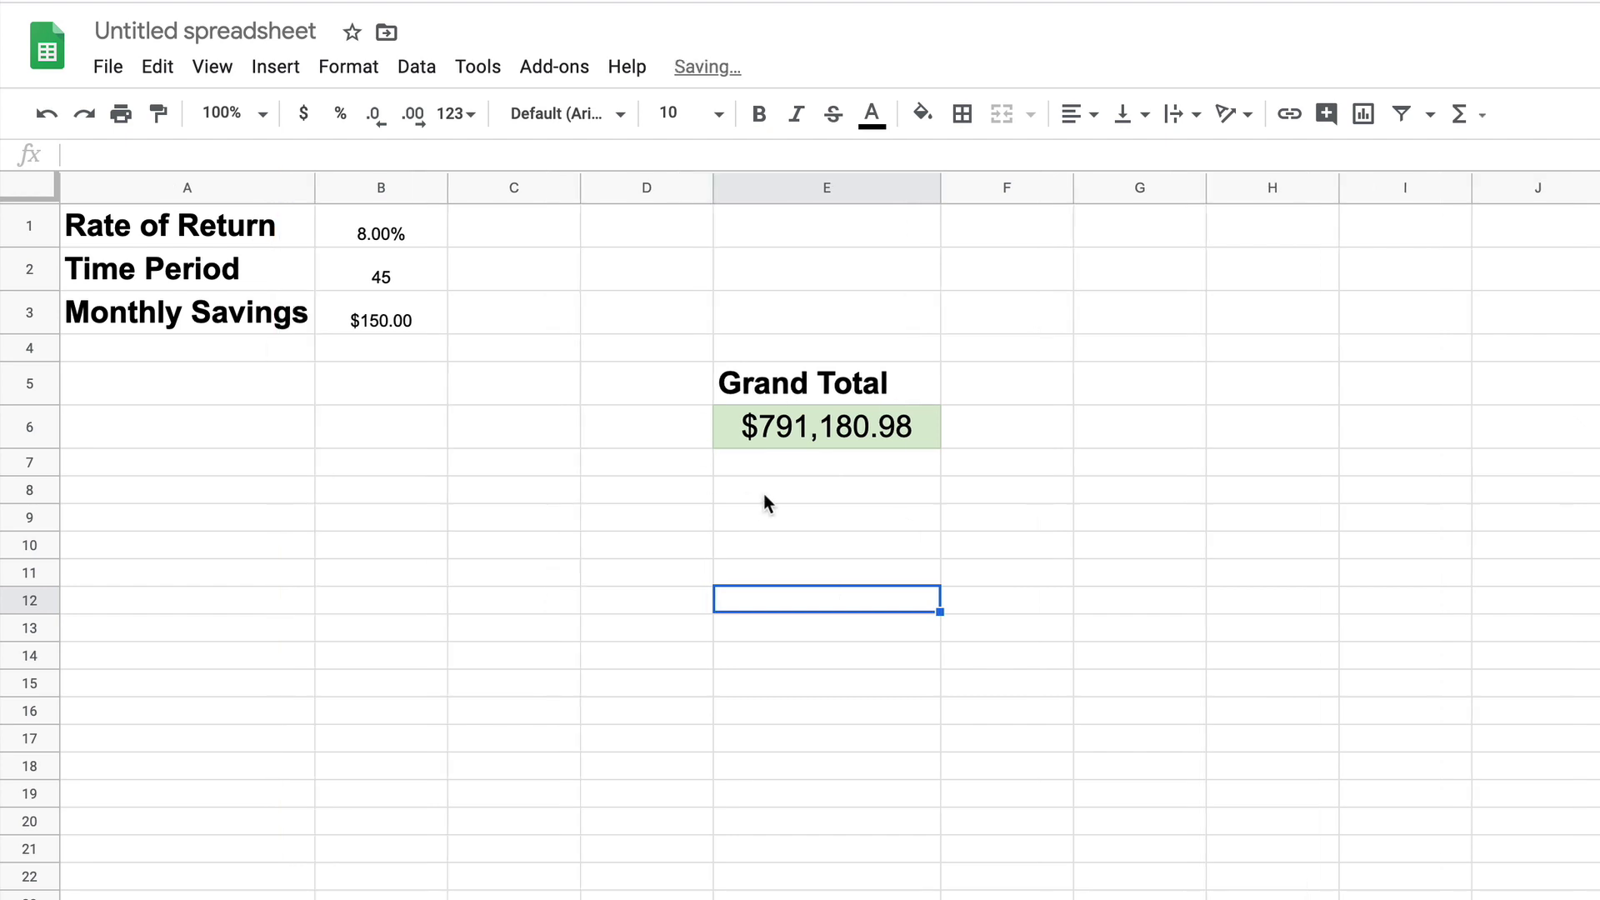
double_click(827, 437)
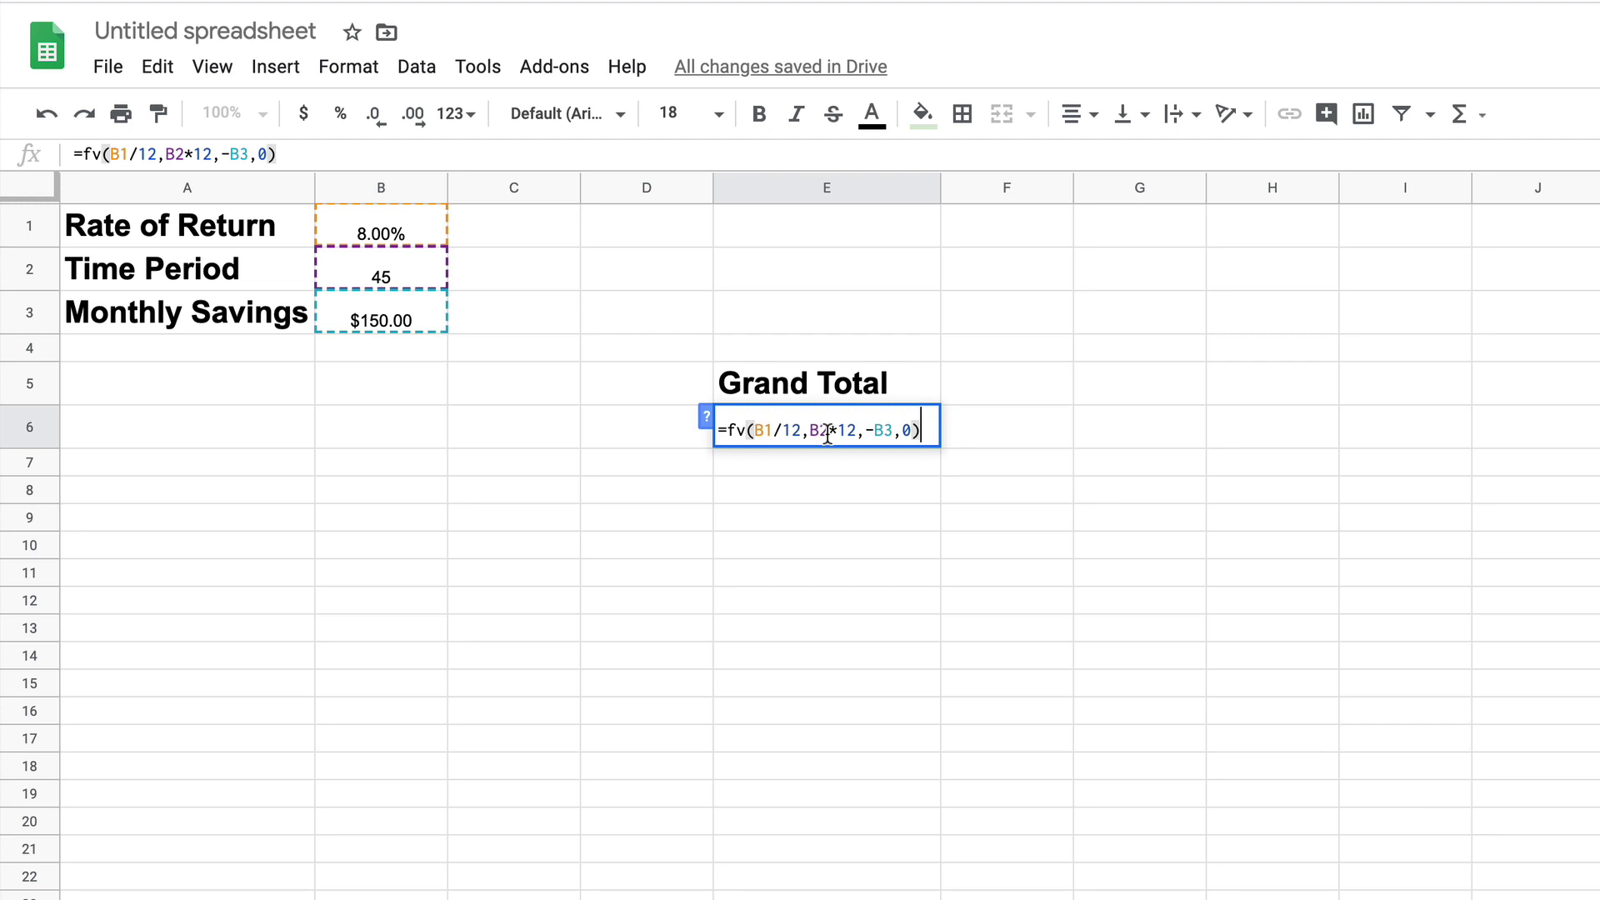
key("Escape")
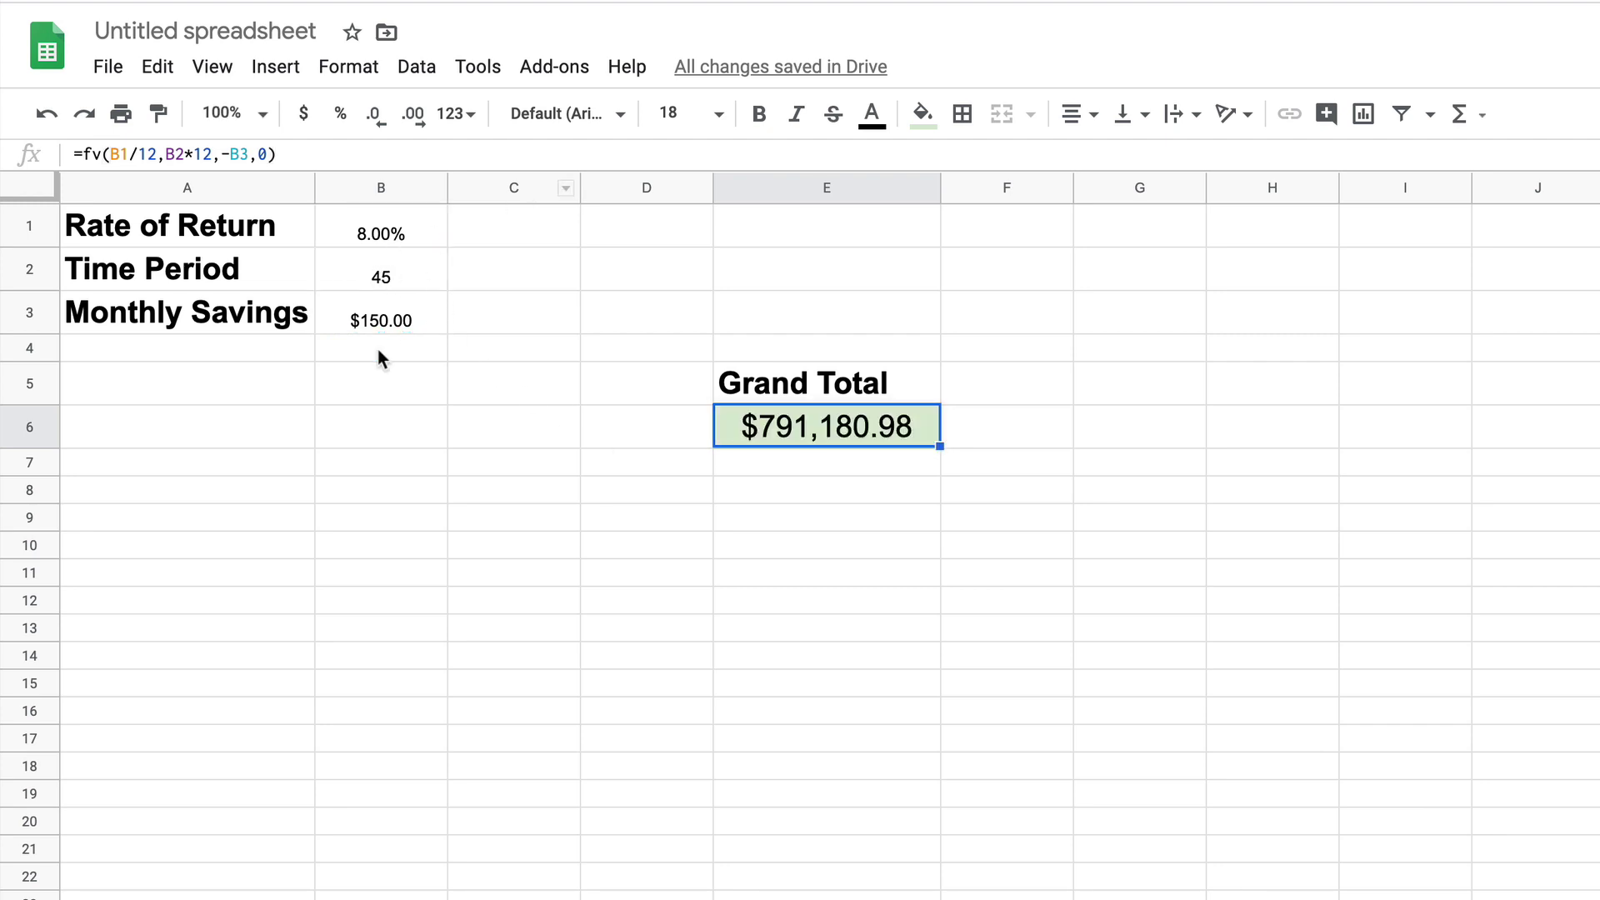
Set the rate of return in cell B1 to 8.5%.
left_click(386, 225)
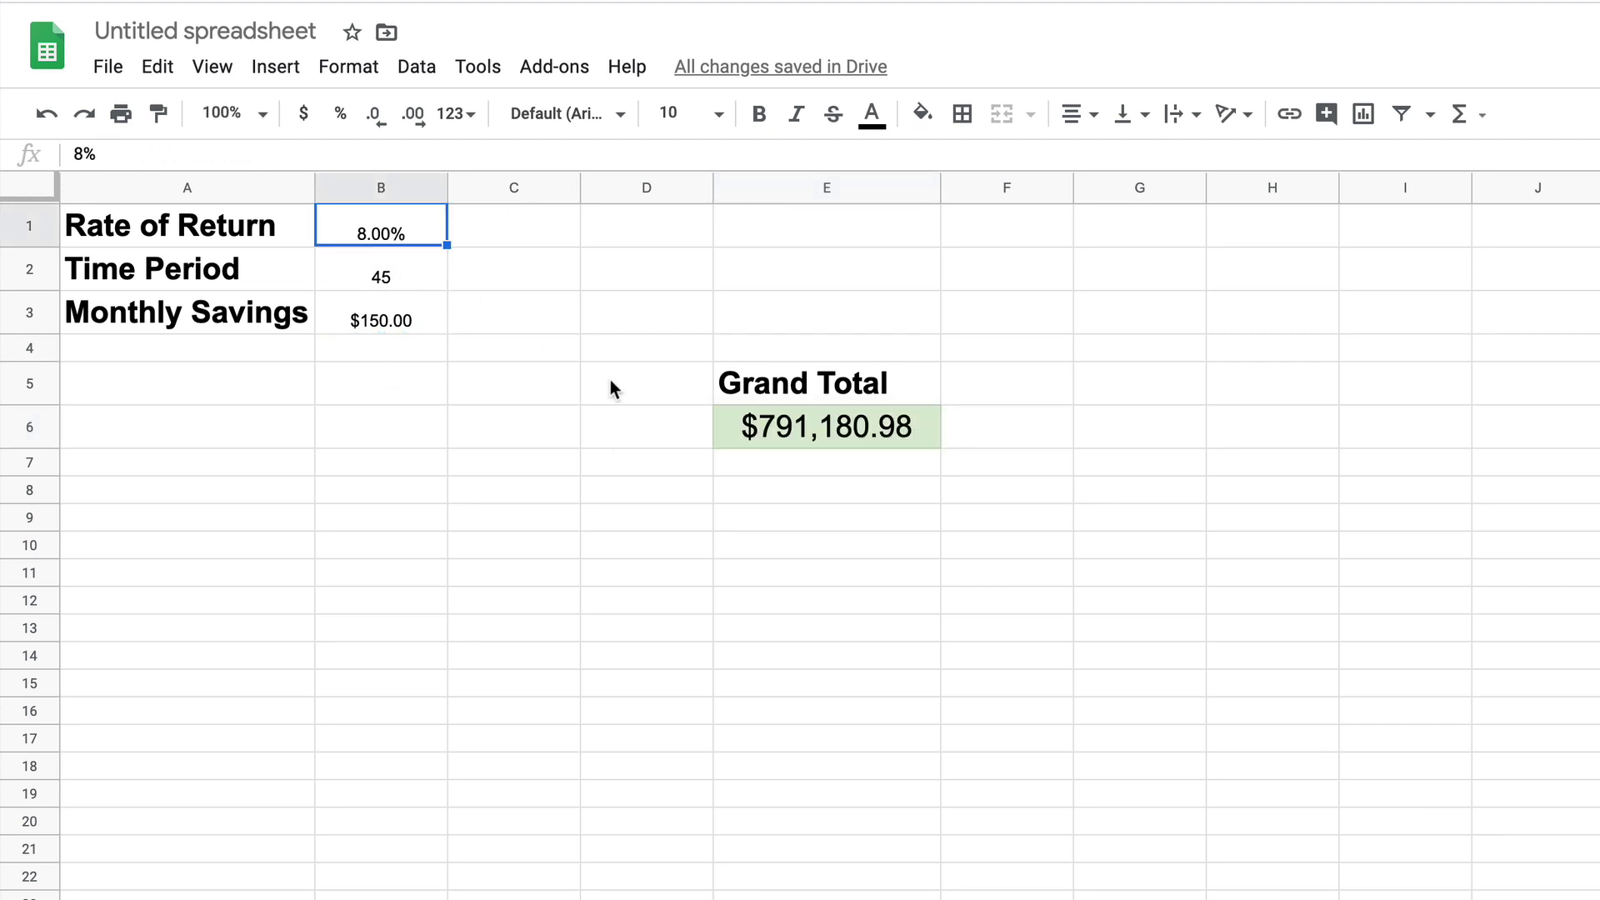
key("Return")
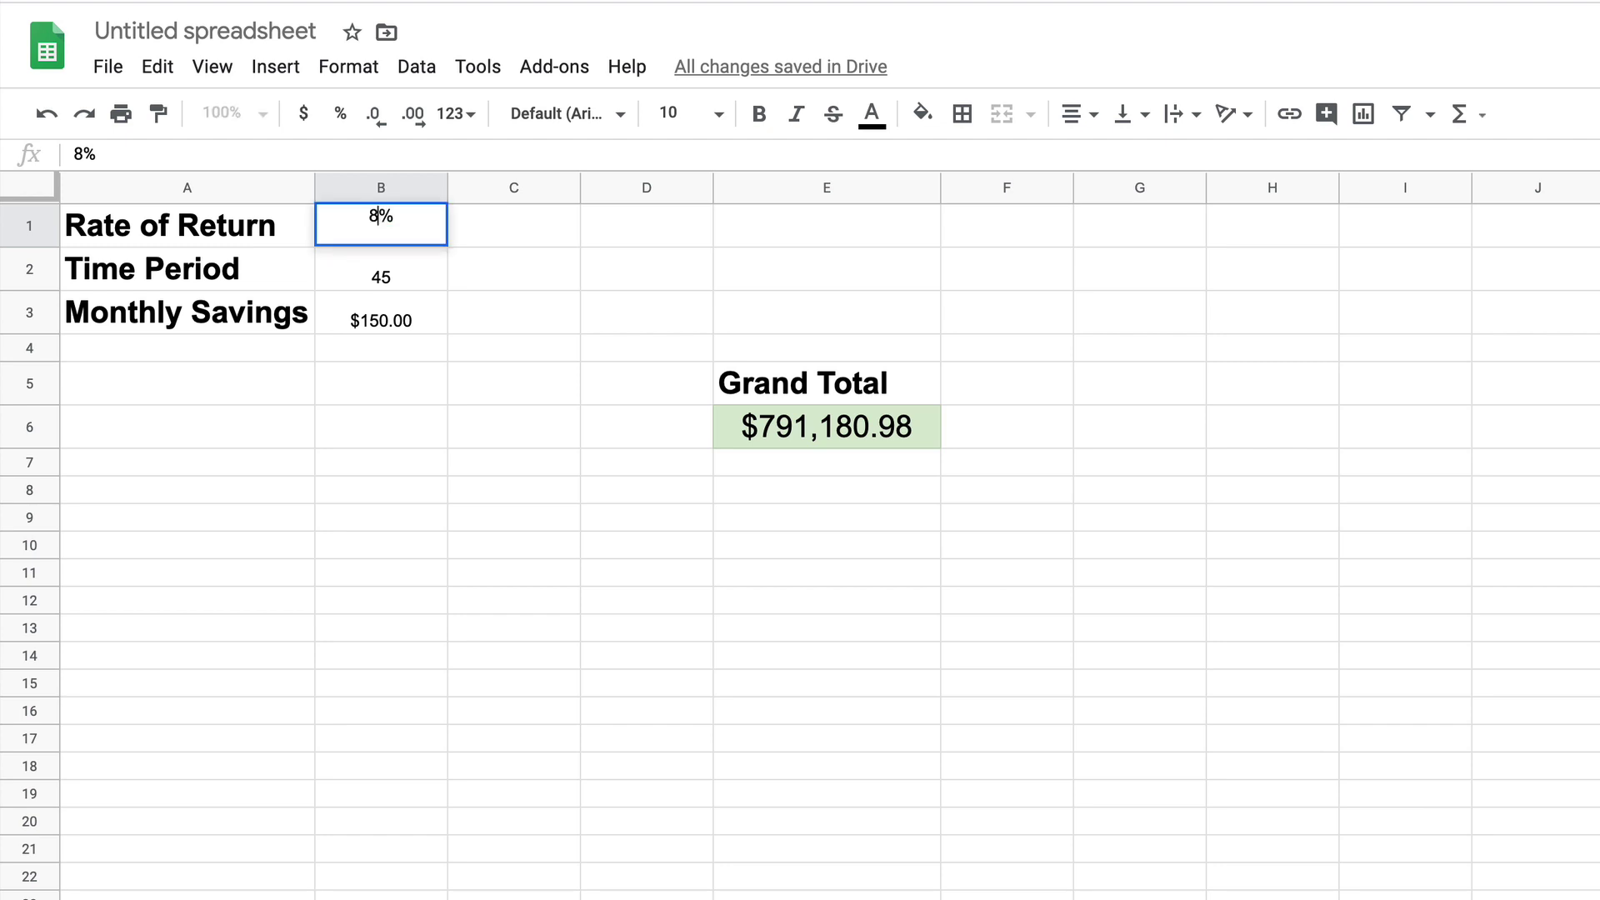
type(".5")
key("Return")
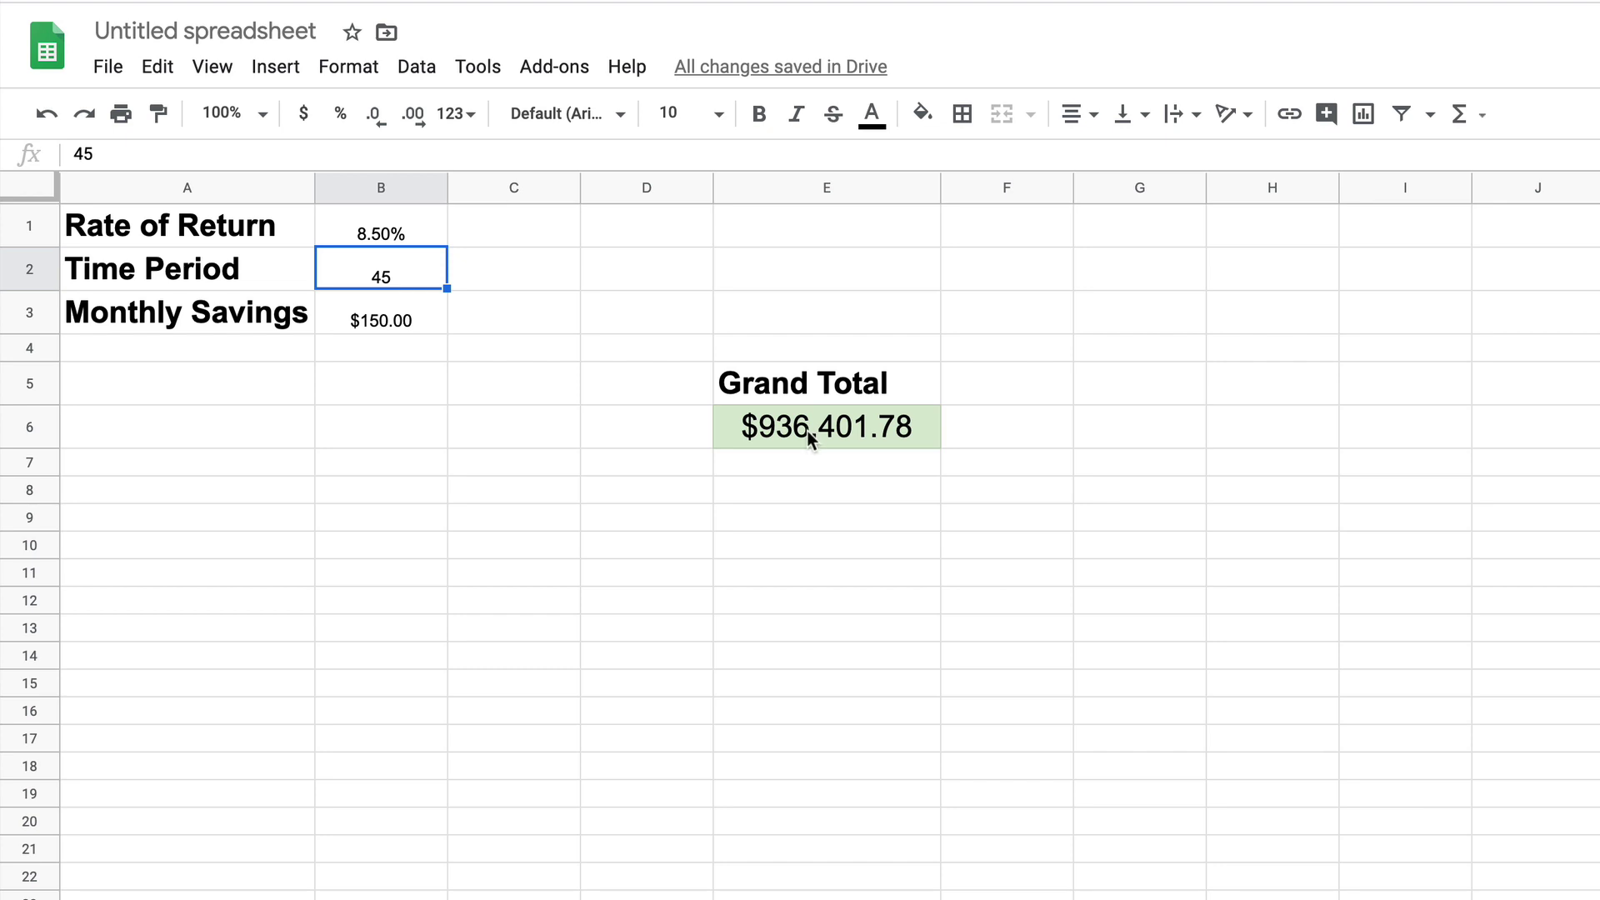
Set the rate of return in cell B1 back to 8%.
left_click(405, 233)
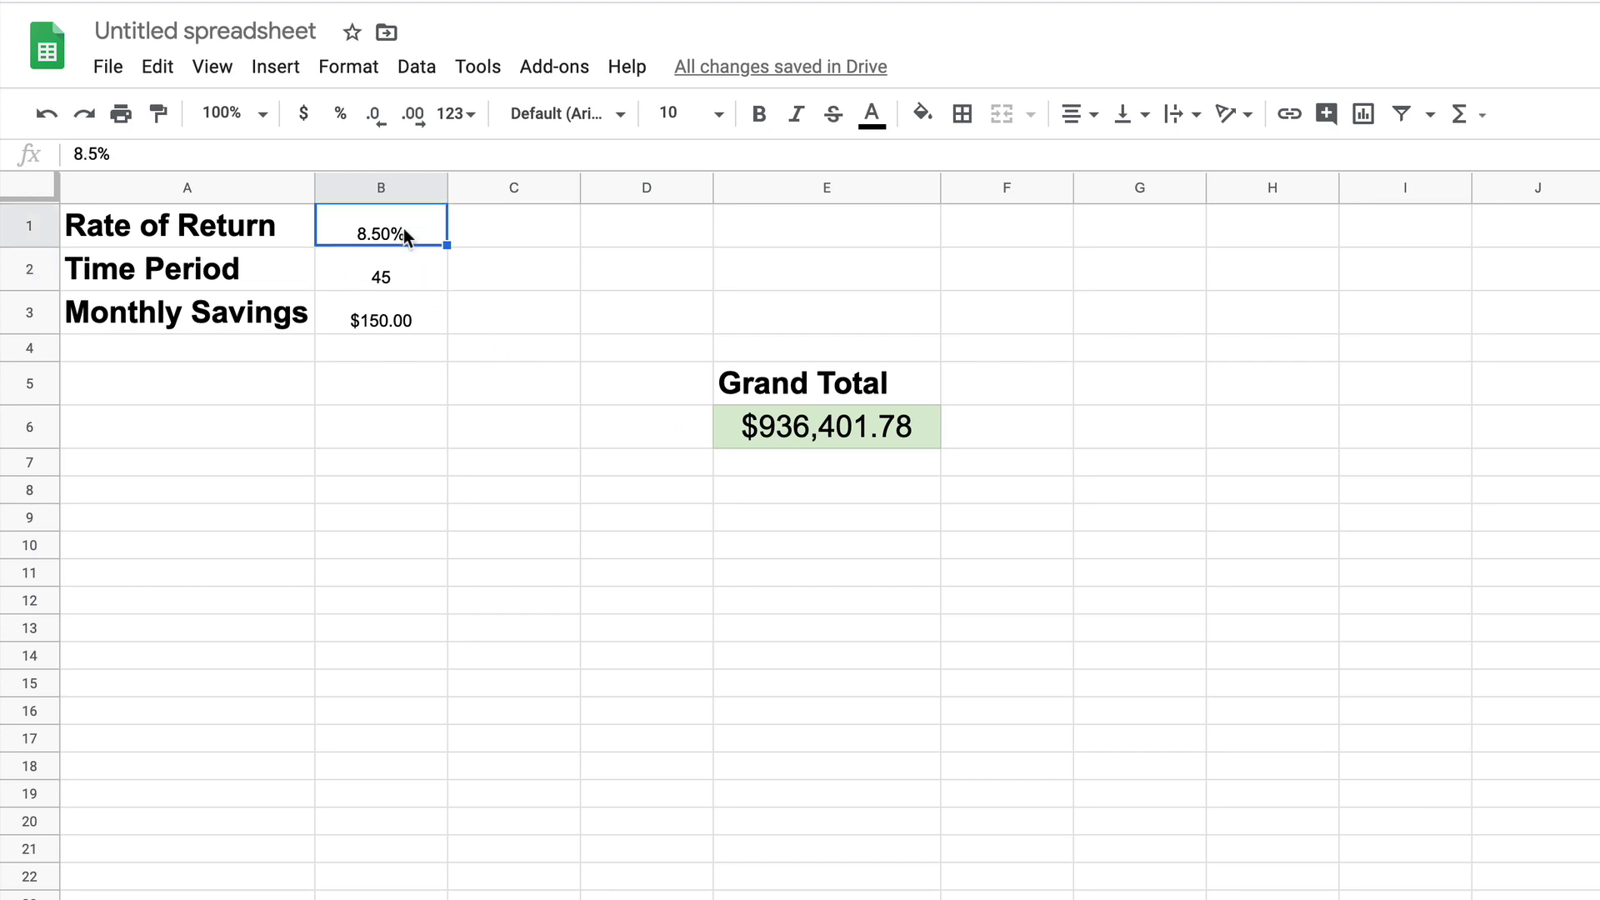
type("8")
key("Return")
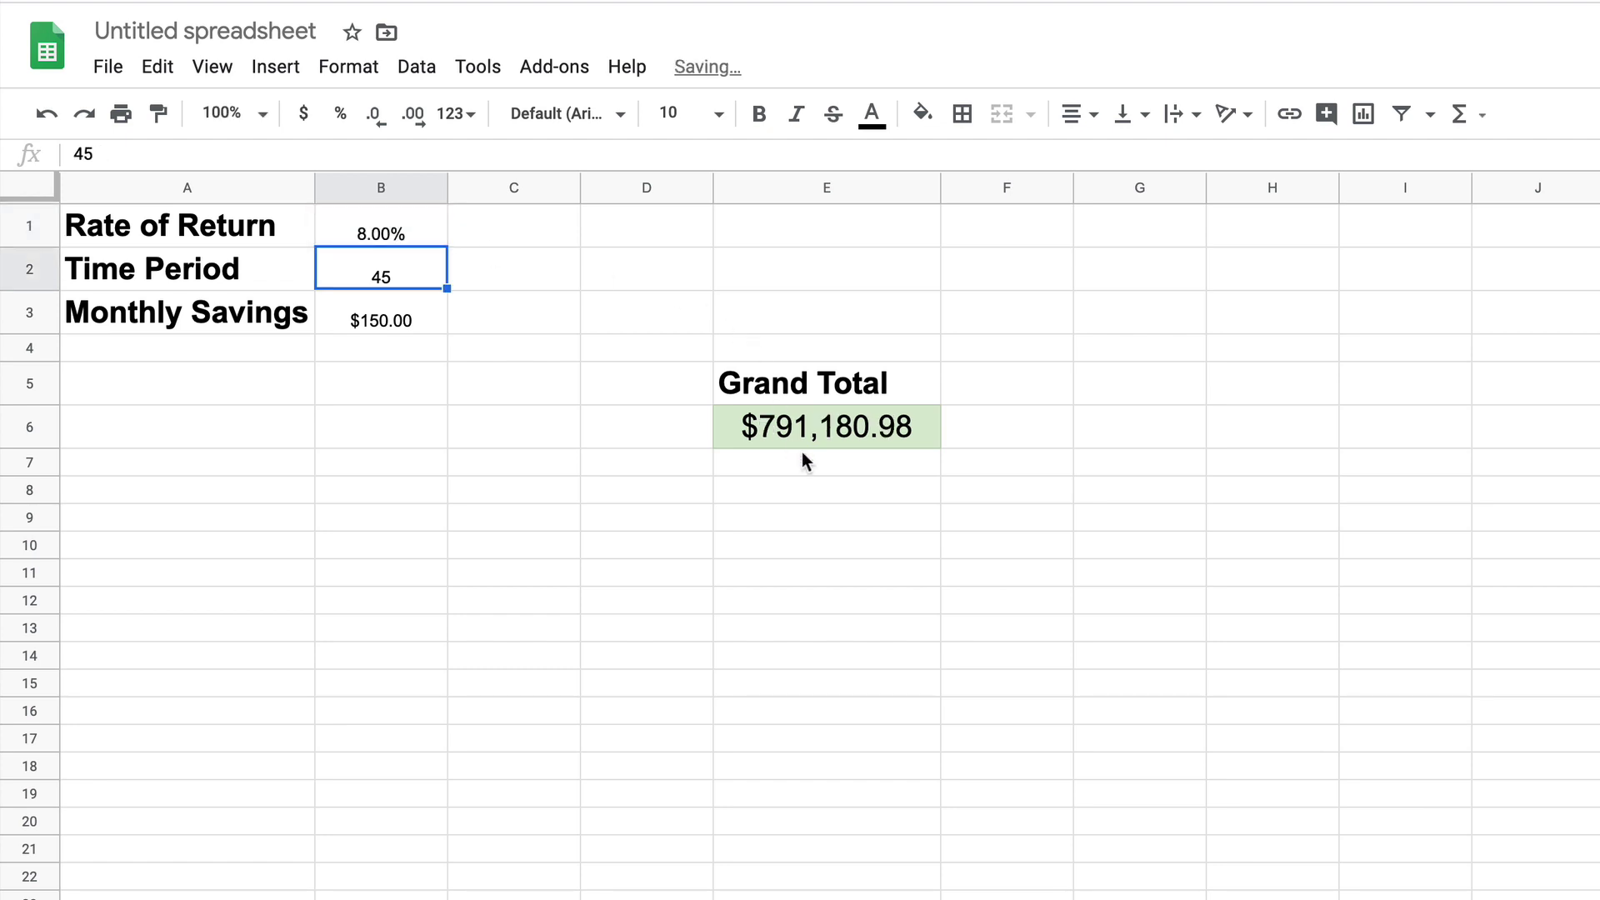
Raise the rate of return in cell B1 to 8.5% again.
left_click(402, 227)
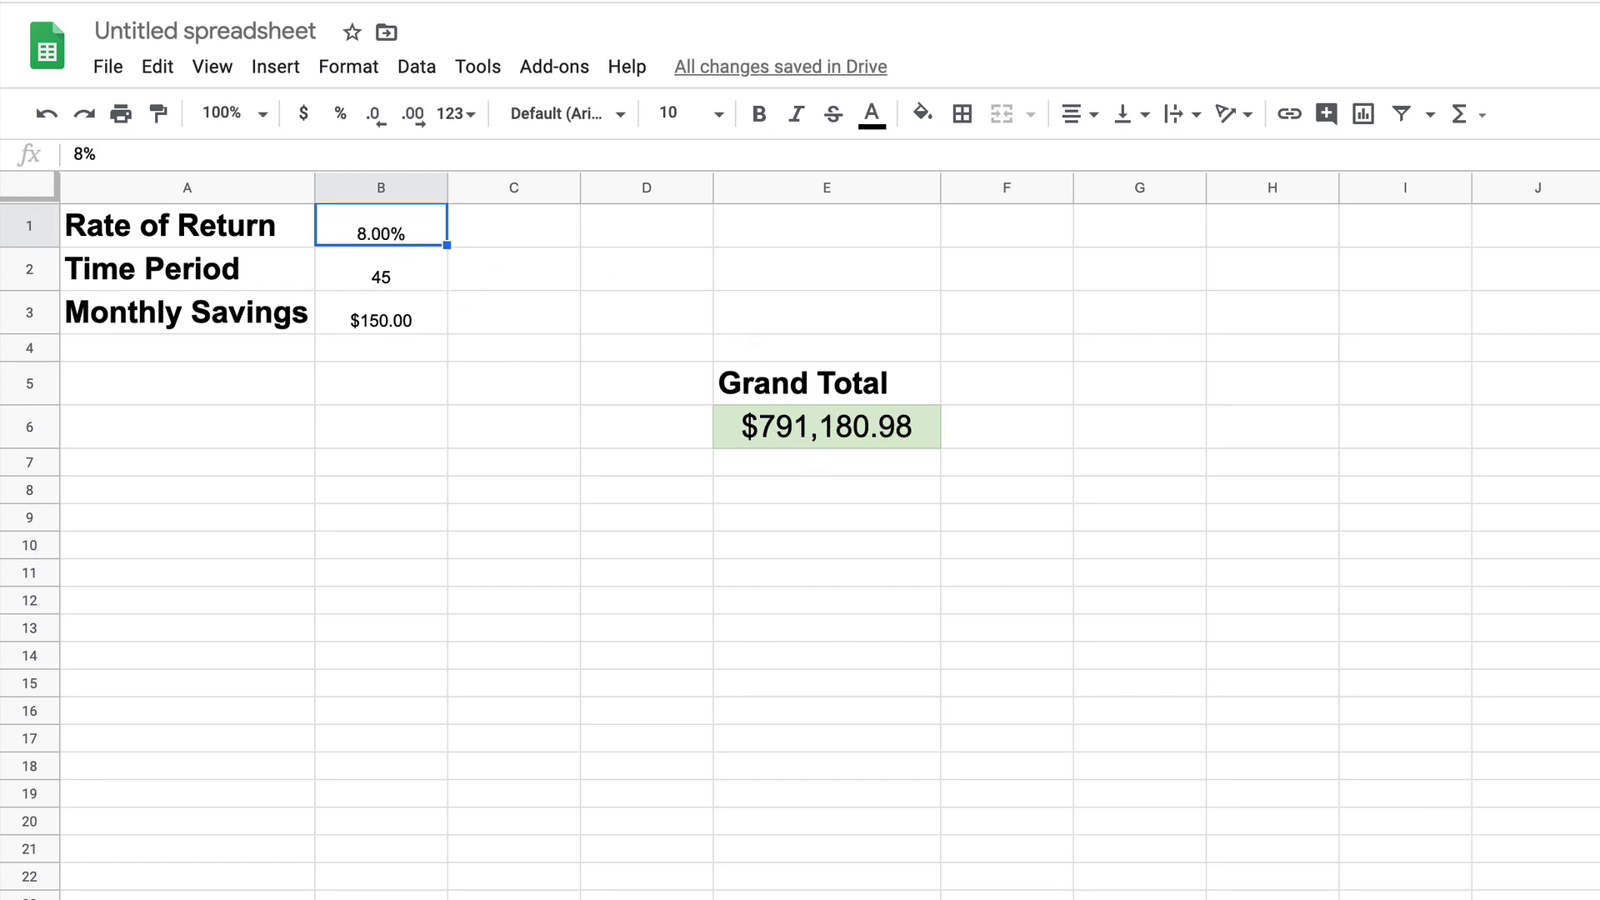
double_click(376, 218)
type(".5")
key("Return")
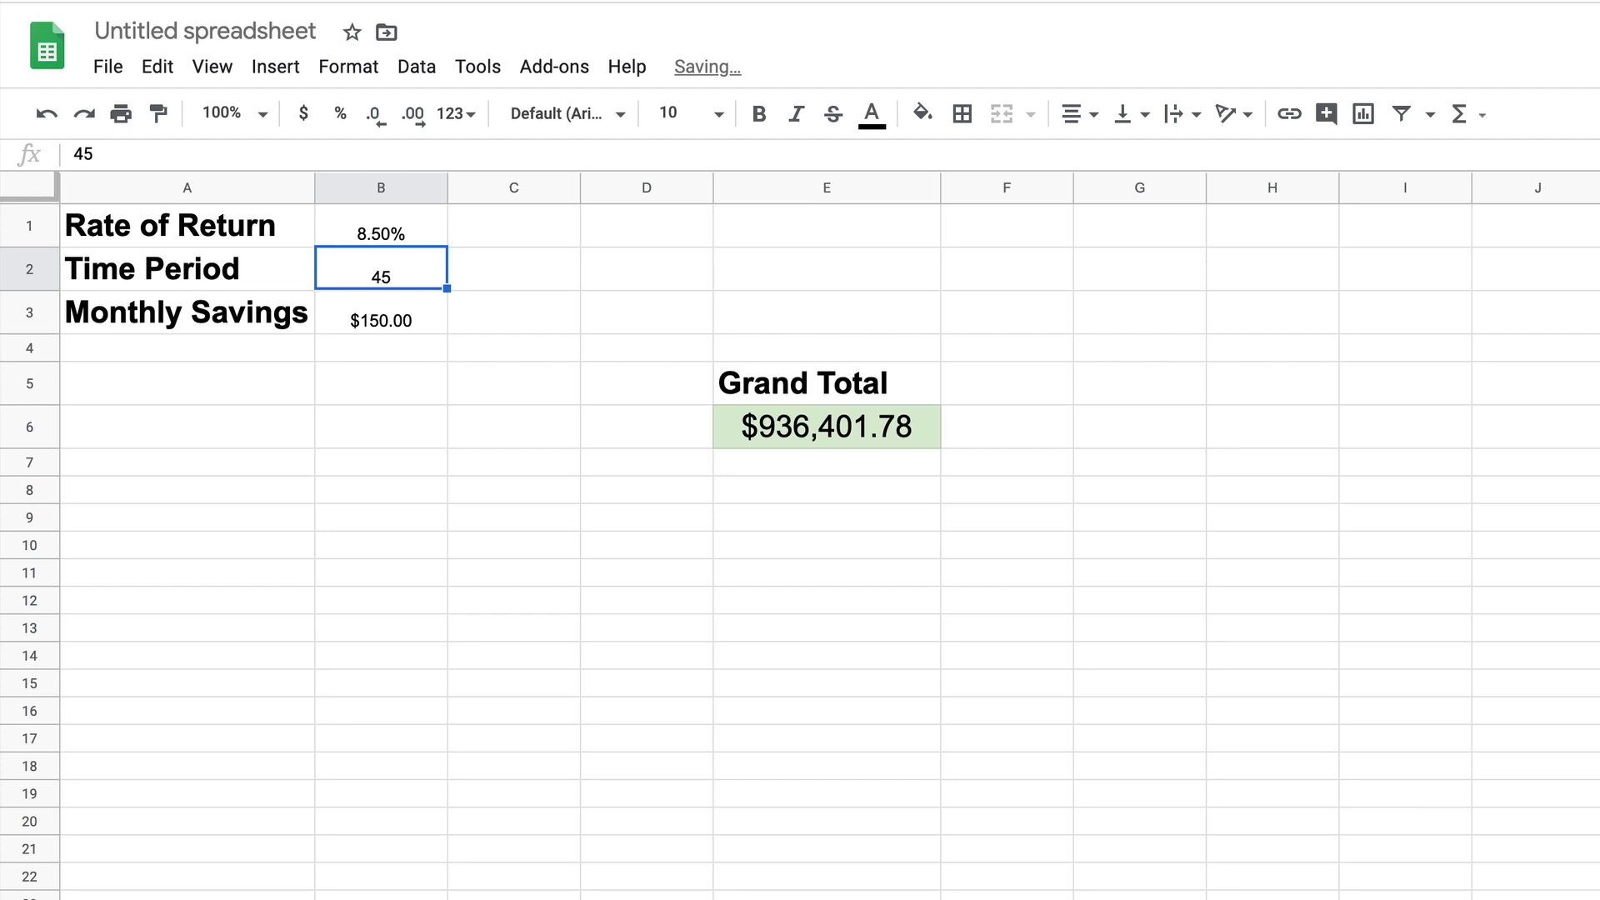
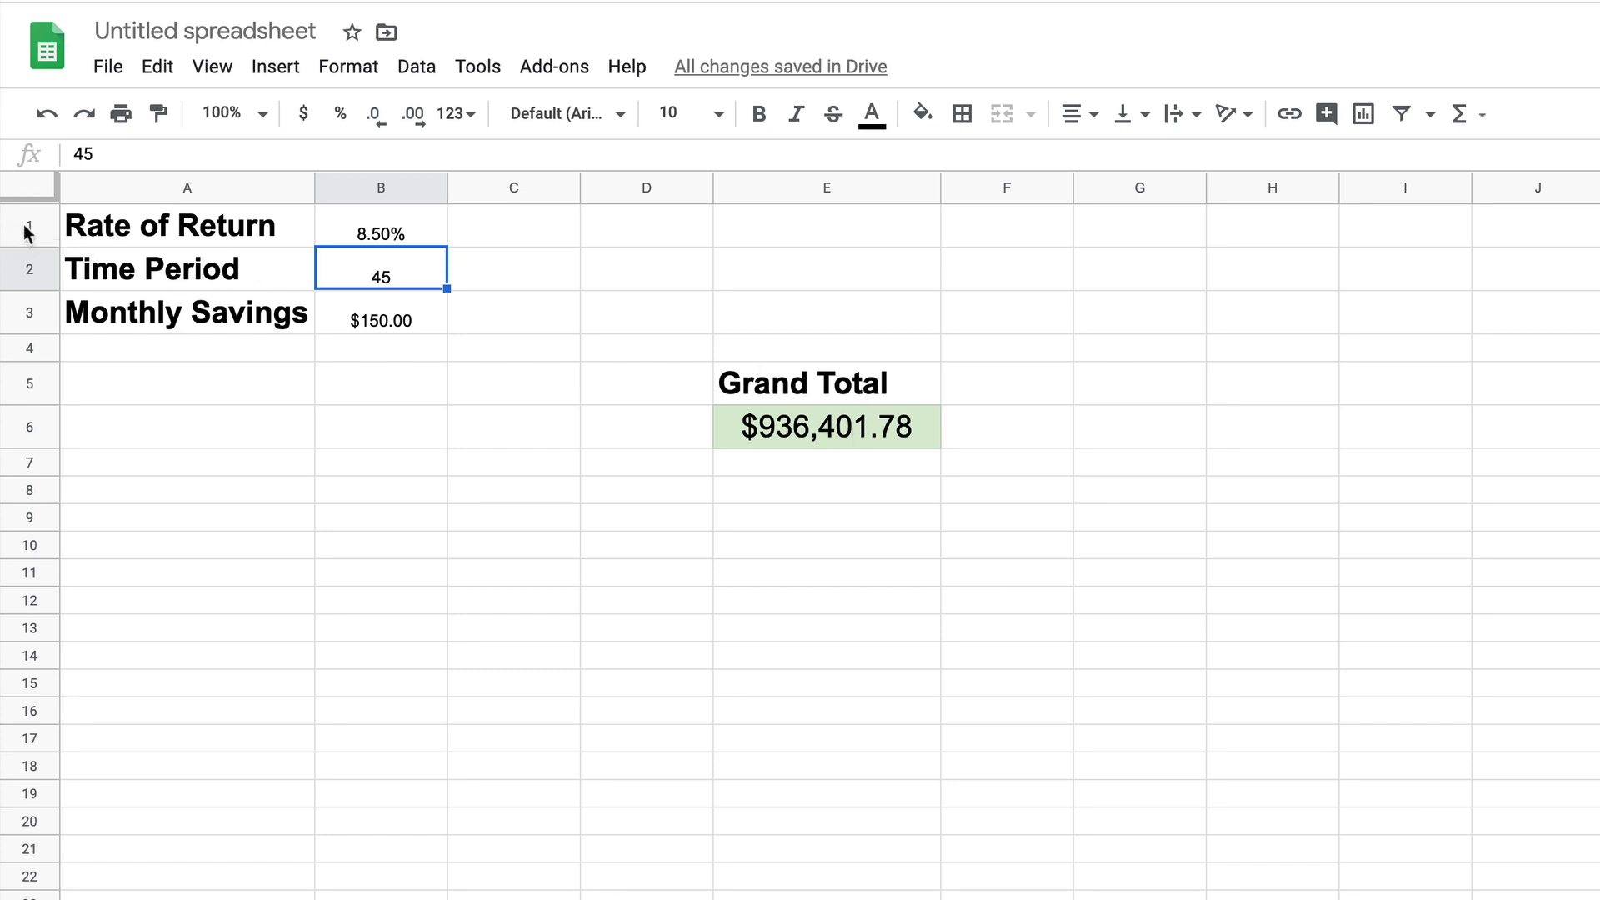
Insert an empty row above the Rate of Return row.
left_click(29, 225)
left_click(269, 68)
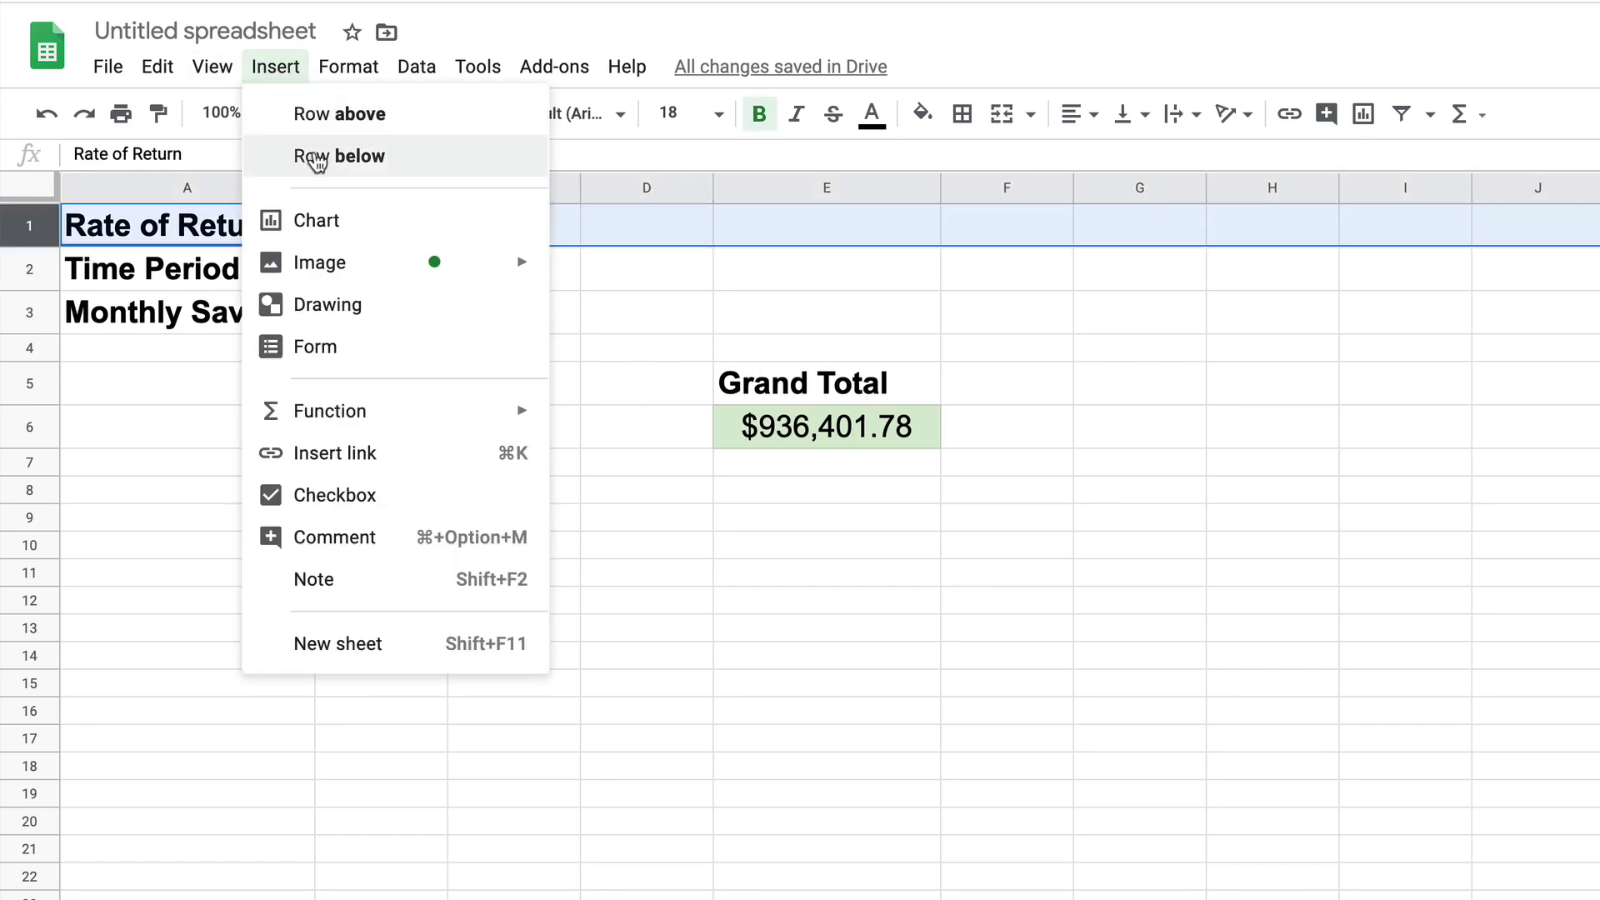
left_click(310, 115)
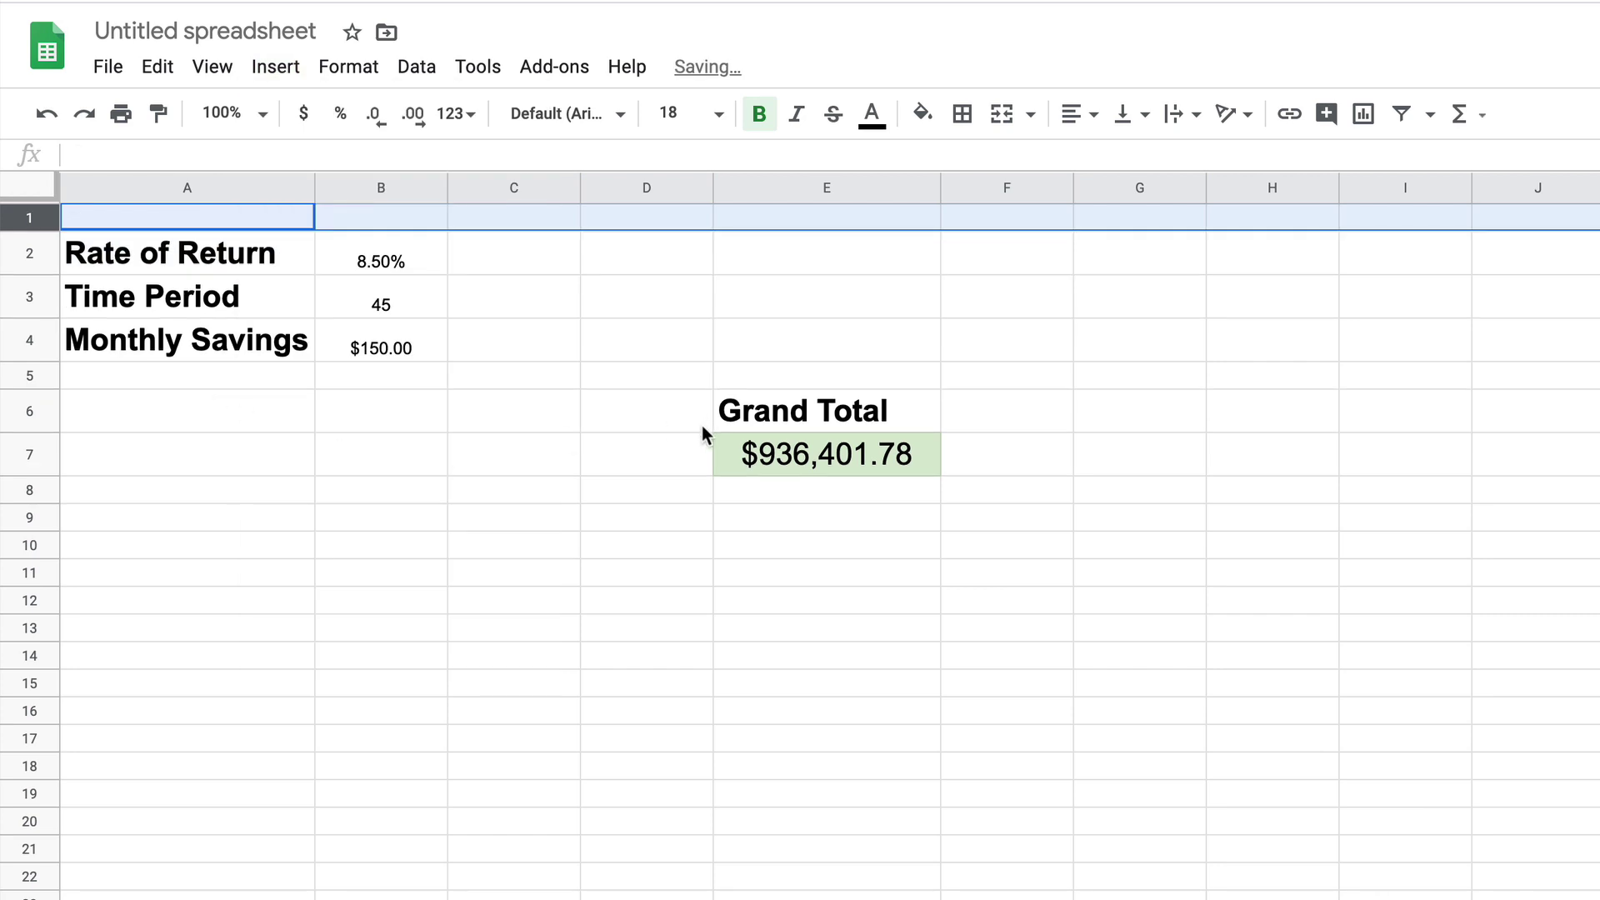
Enter the column headings "Scenario 1" in cell B1 and "Scenario 2" in cell C1.
left_click(425, 221)
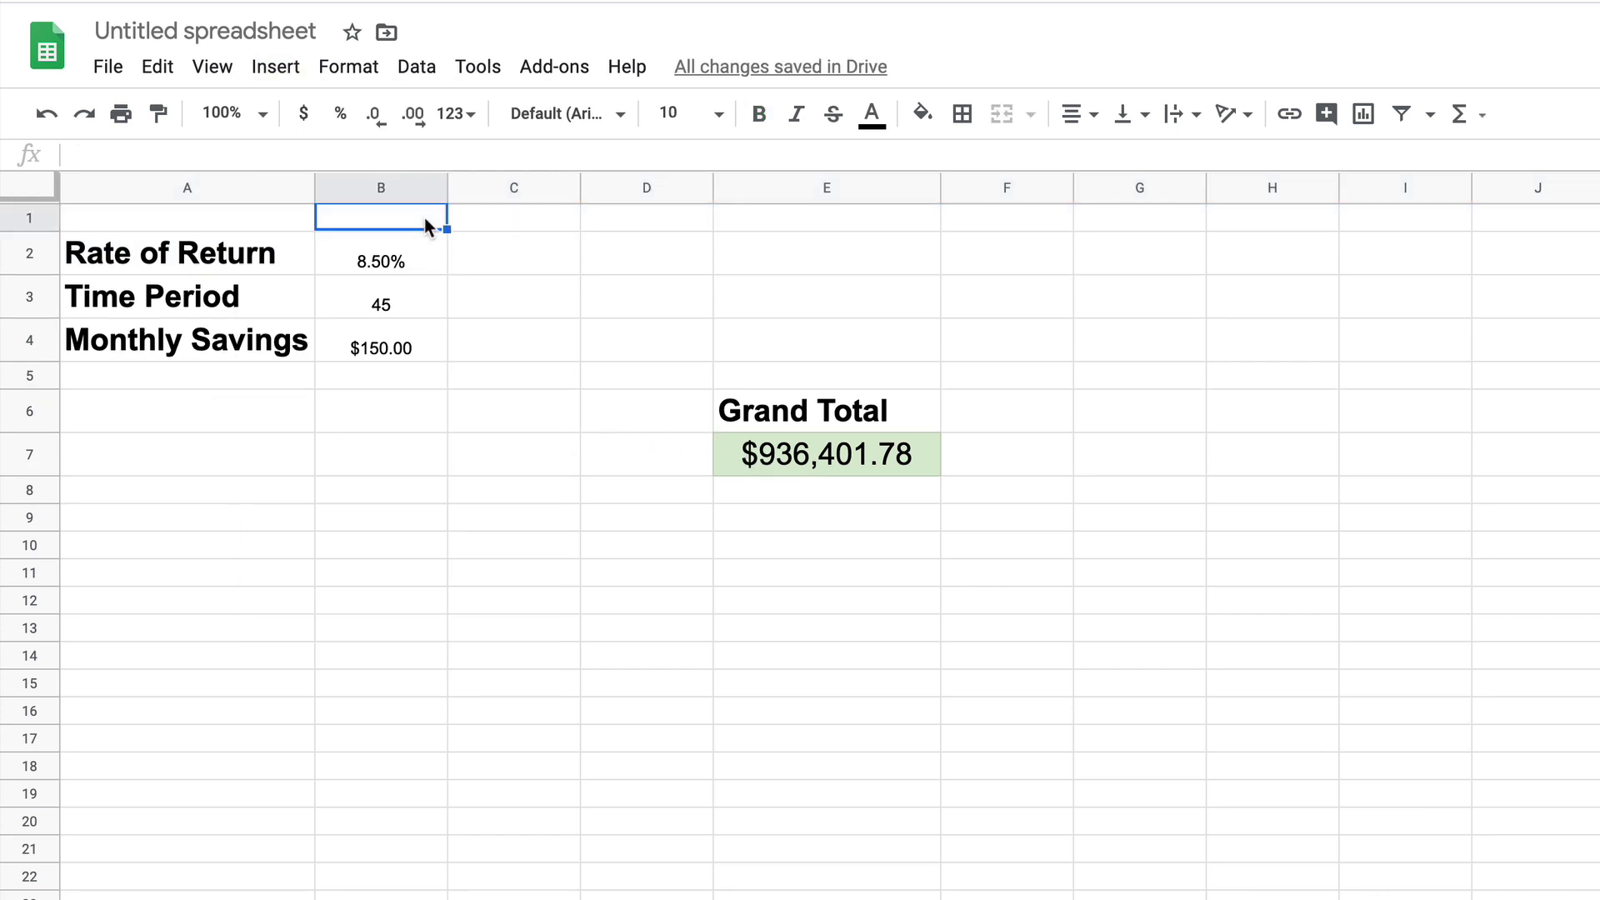
type("Scenario 1")
left_click(513, 217)
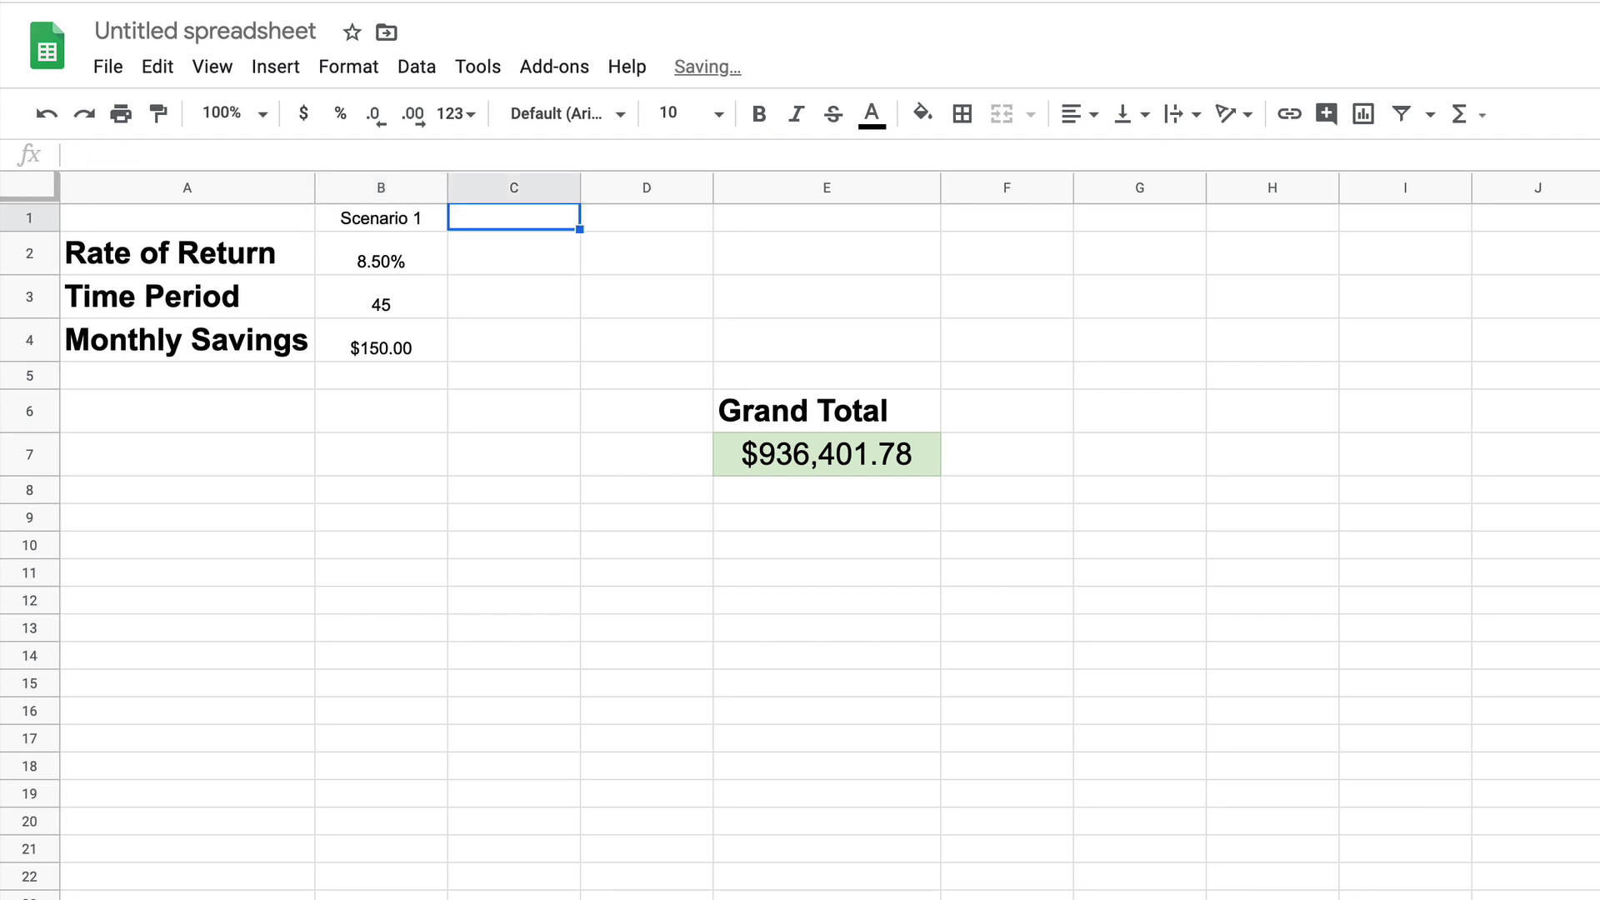
type("Scenario ")
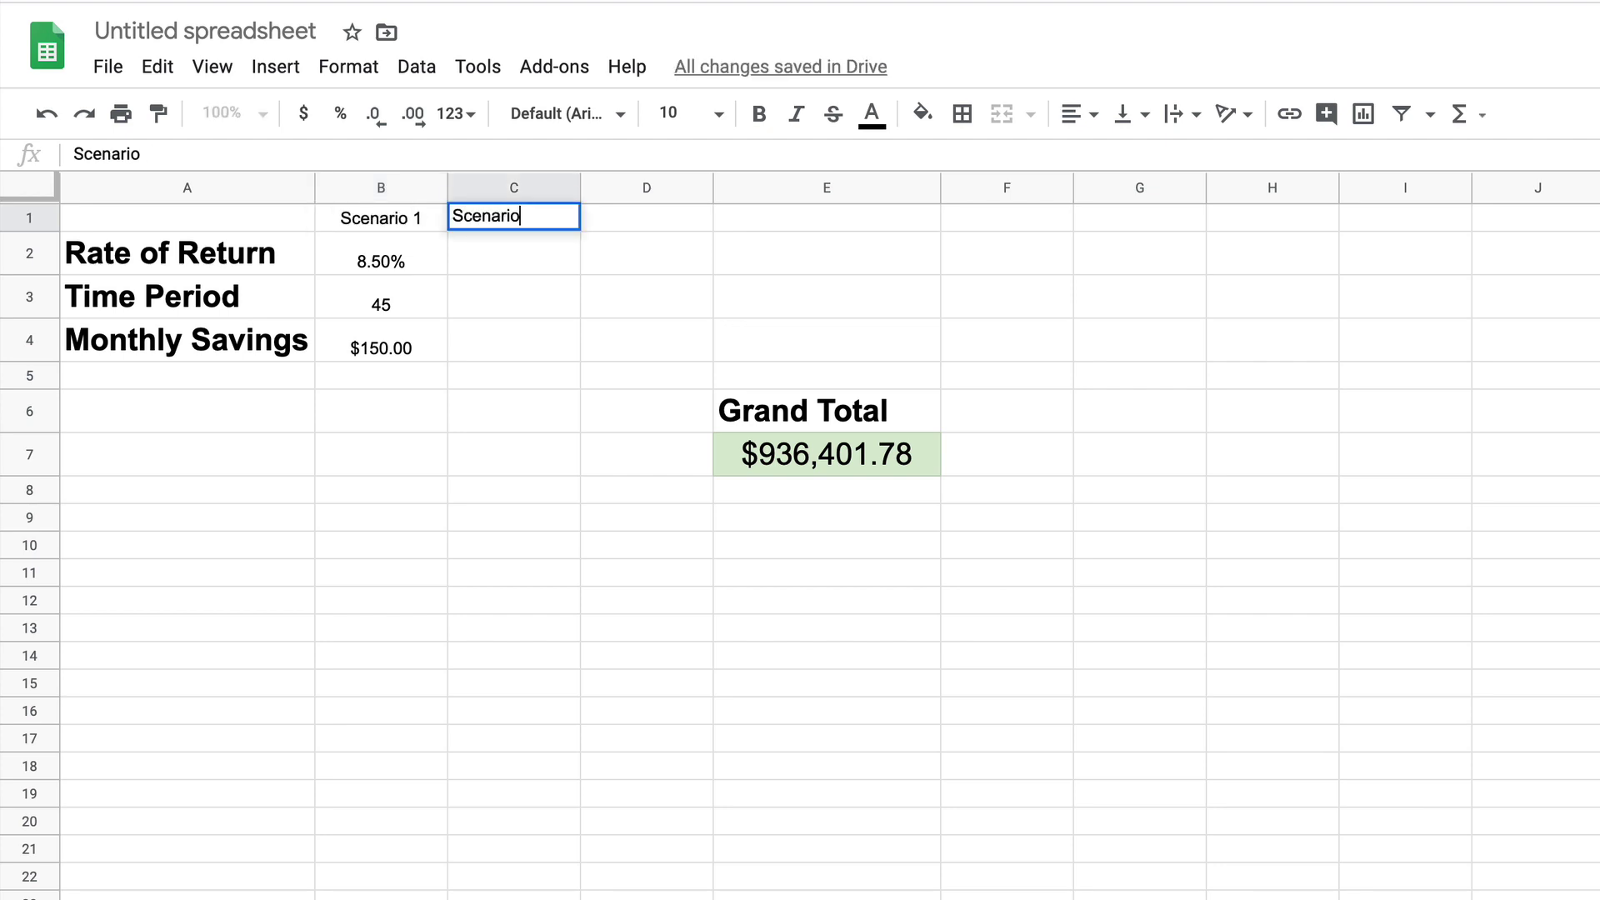
type("2")
key("Return")
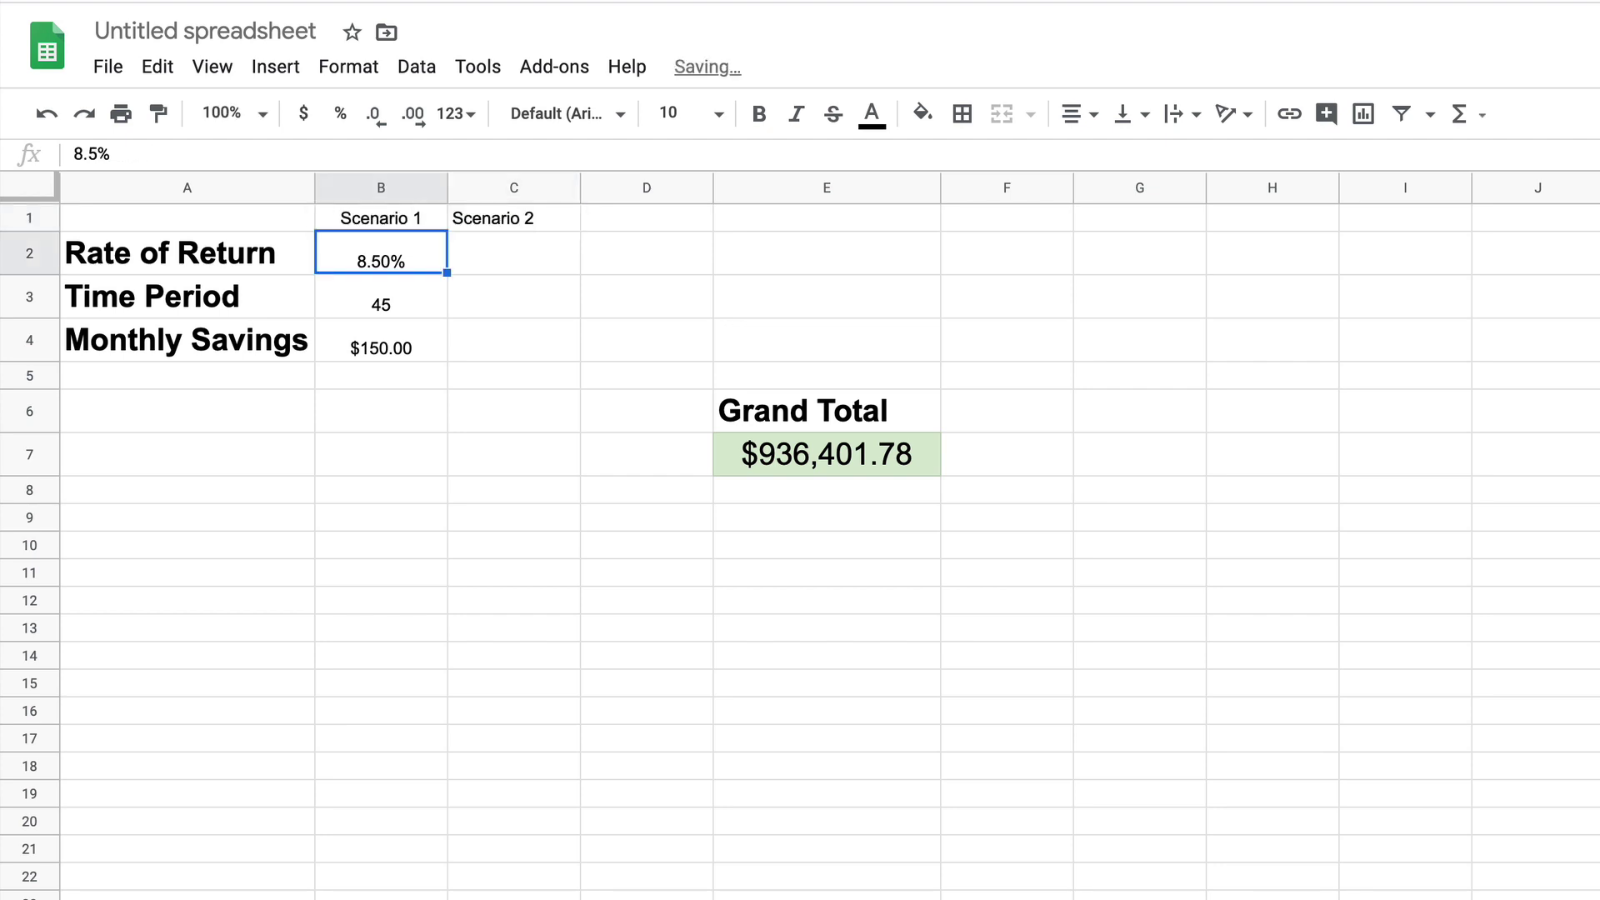
Make the Scenario 1 and Scenario 2 headings bold.
left_click(410, 221)
left_click(758, 113)
left_click(525, 218)
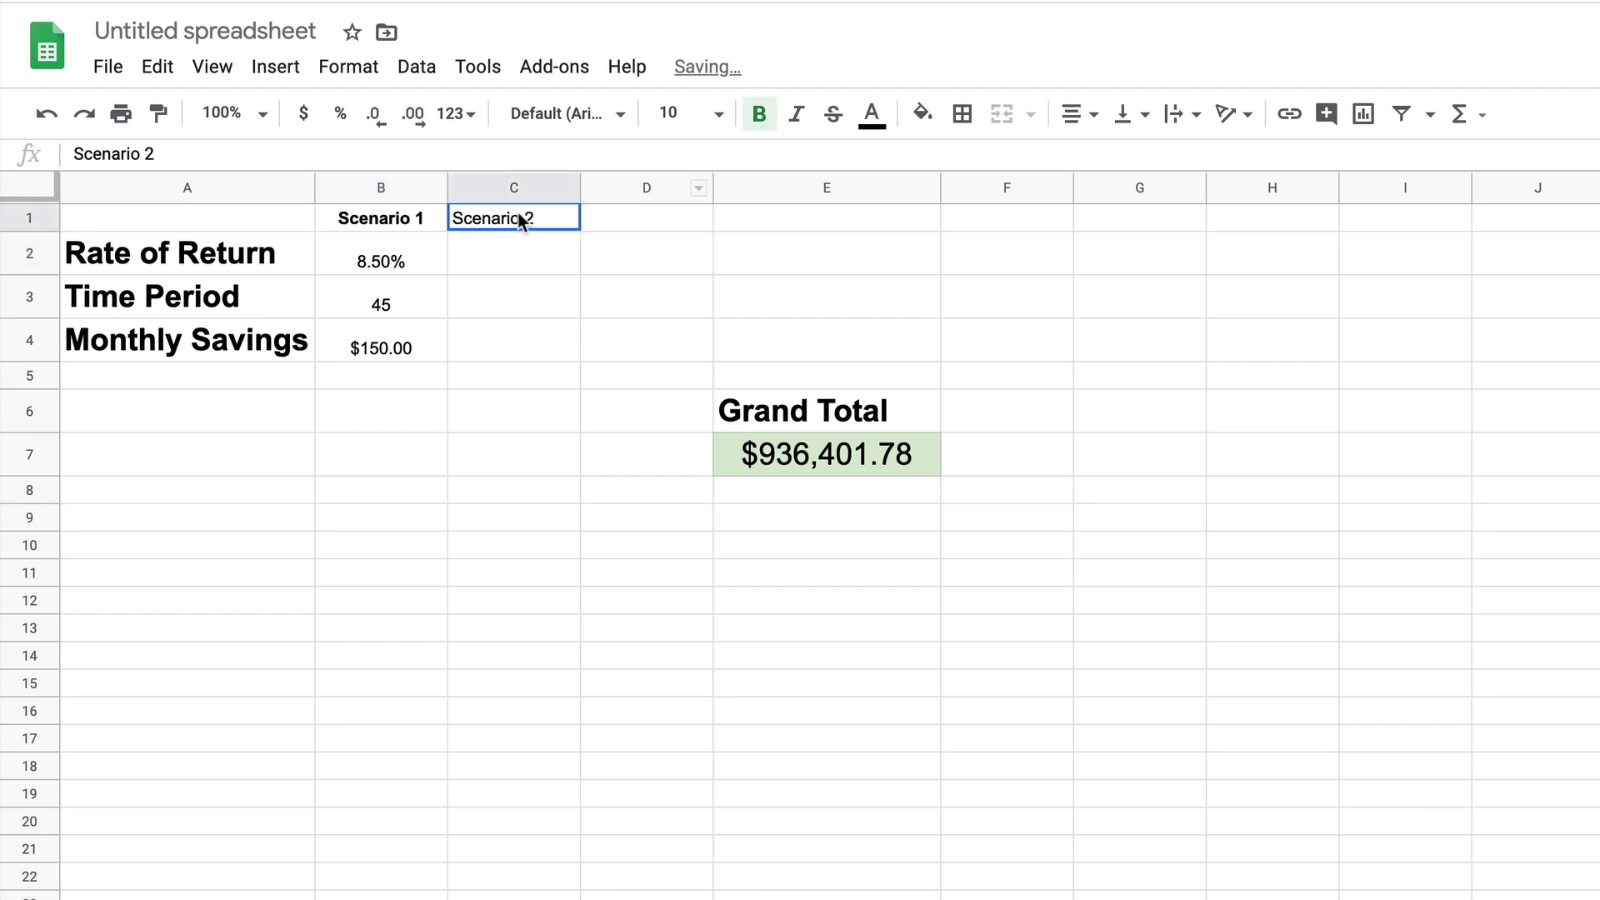
left_click(758, 113)
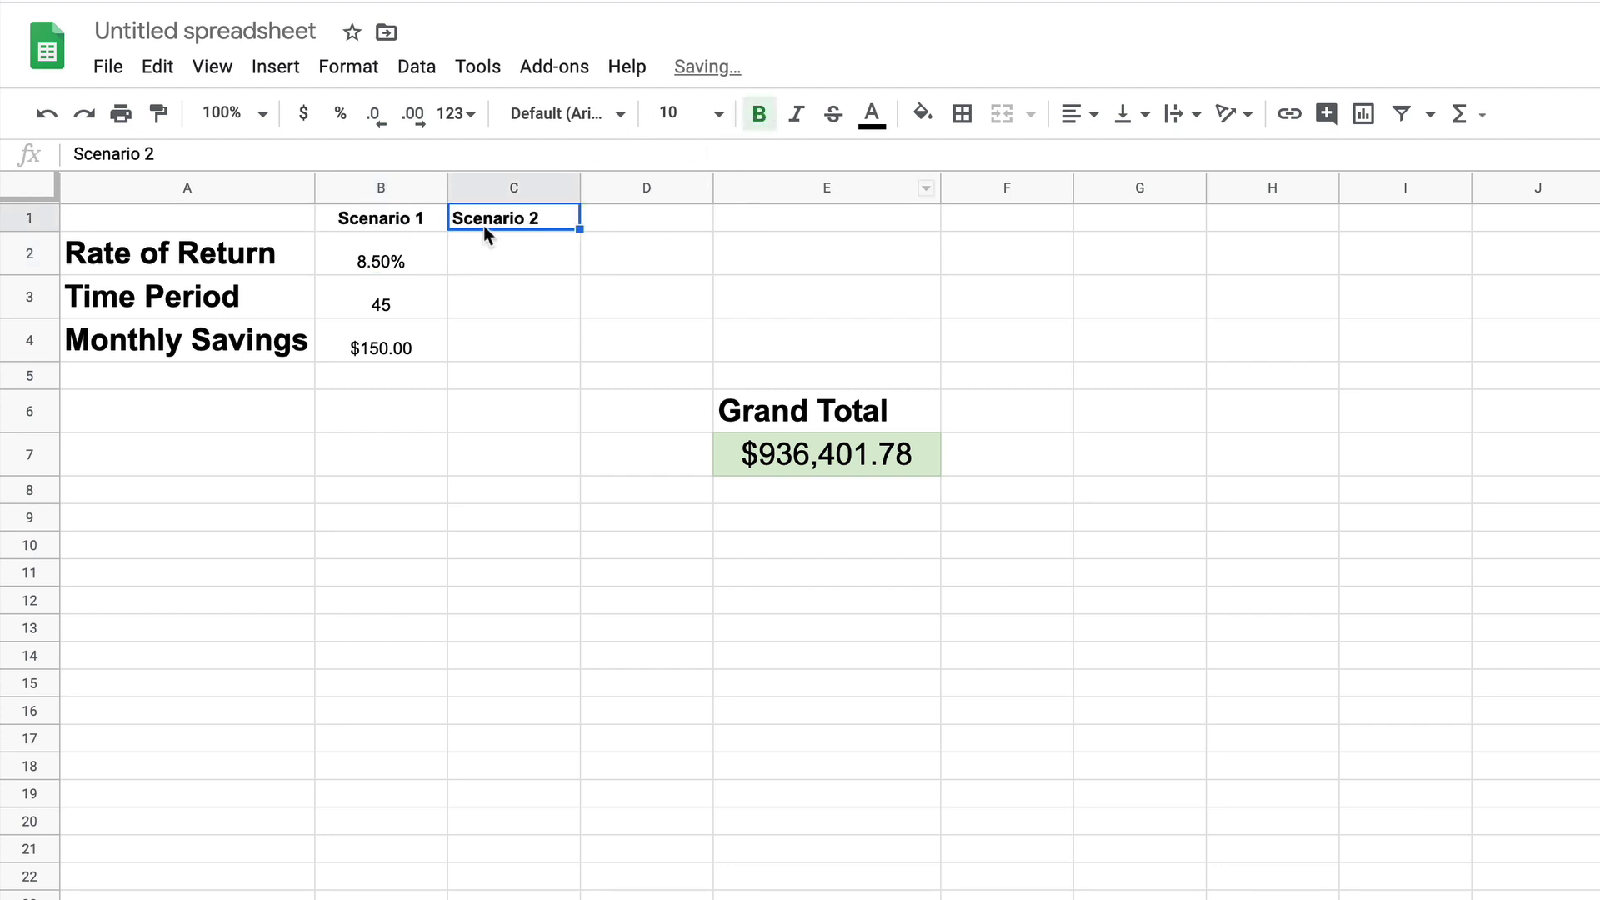
Set the Scenario 1 heading's font size to 14 and copy its formatting onto the Scenario 2 heading.
left_click(396, 221)
left_click(719, 116)
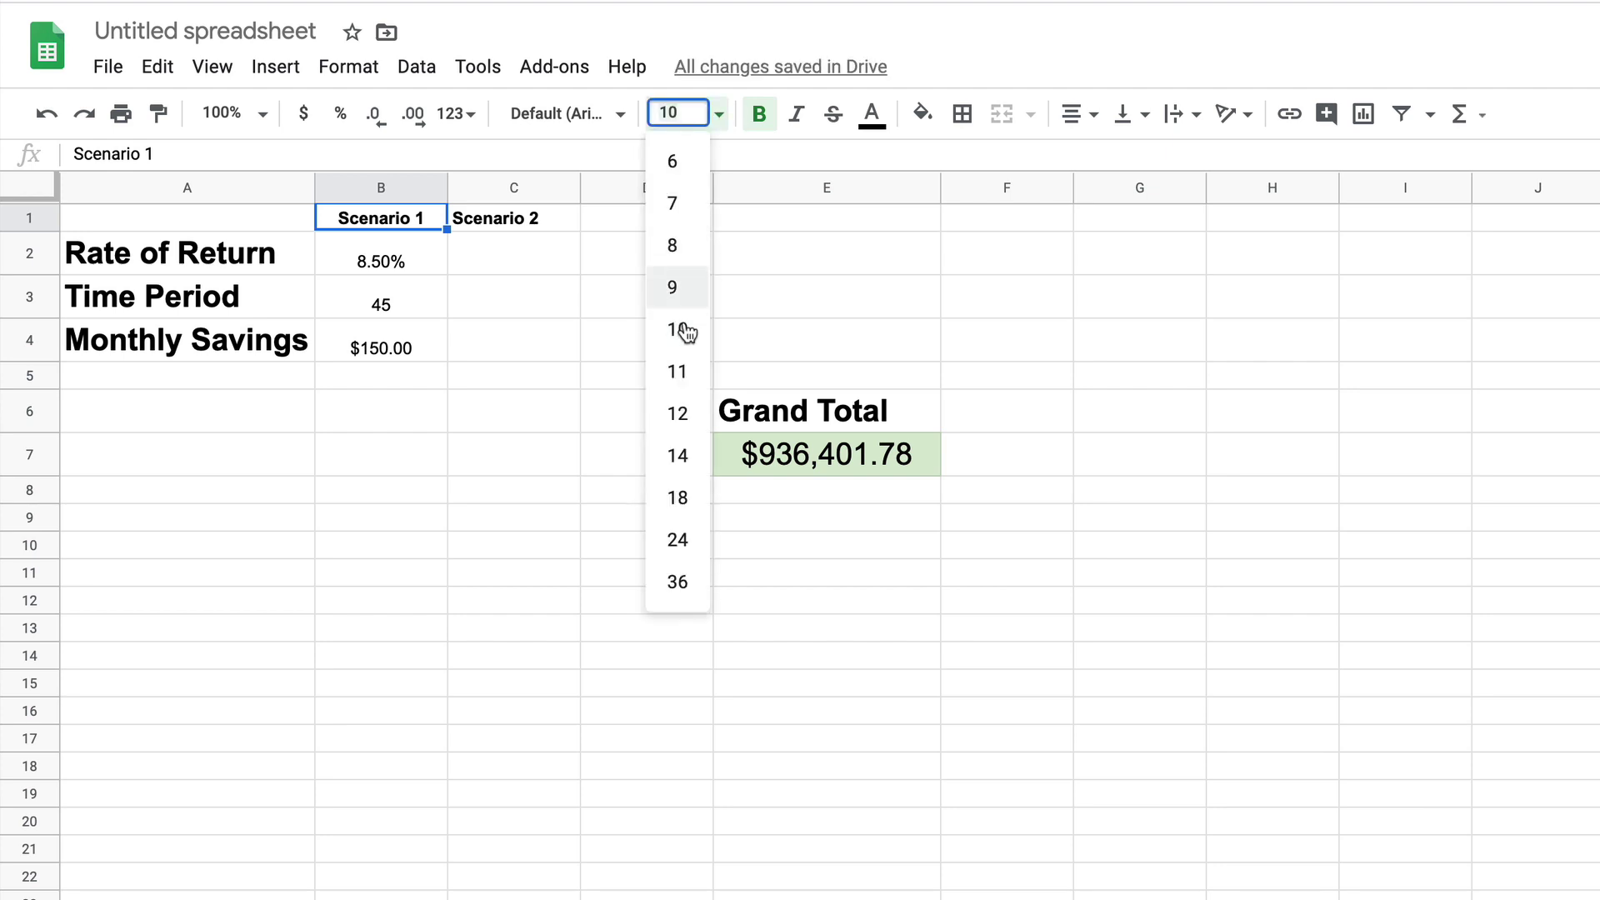
left_click(683, 456)
left_click(158, 113)
left_click(510, 227)
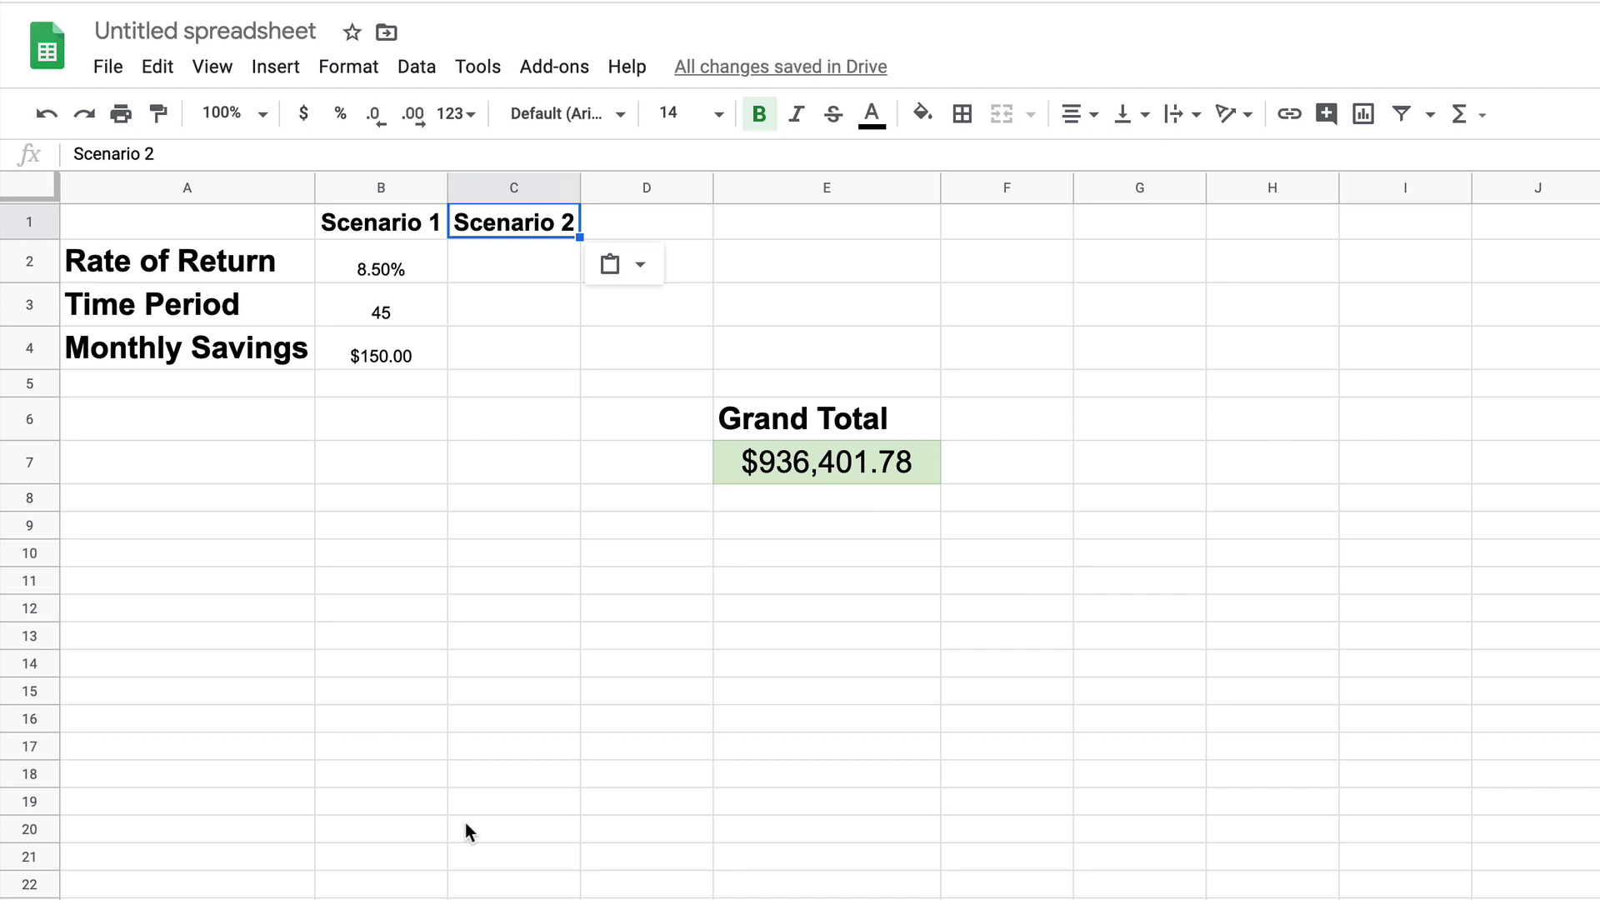
Change the heading in cell E6 to "Grand Total 1".
left_click(408, 343)
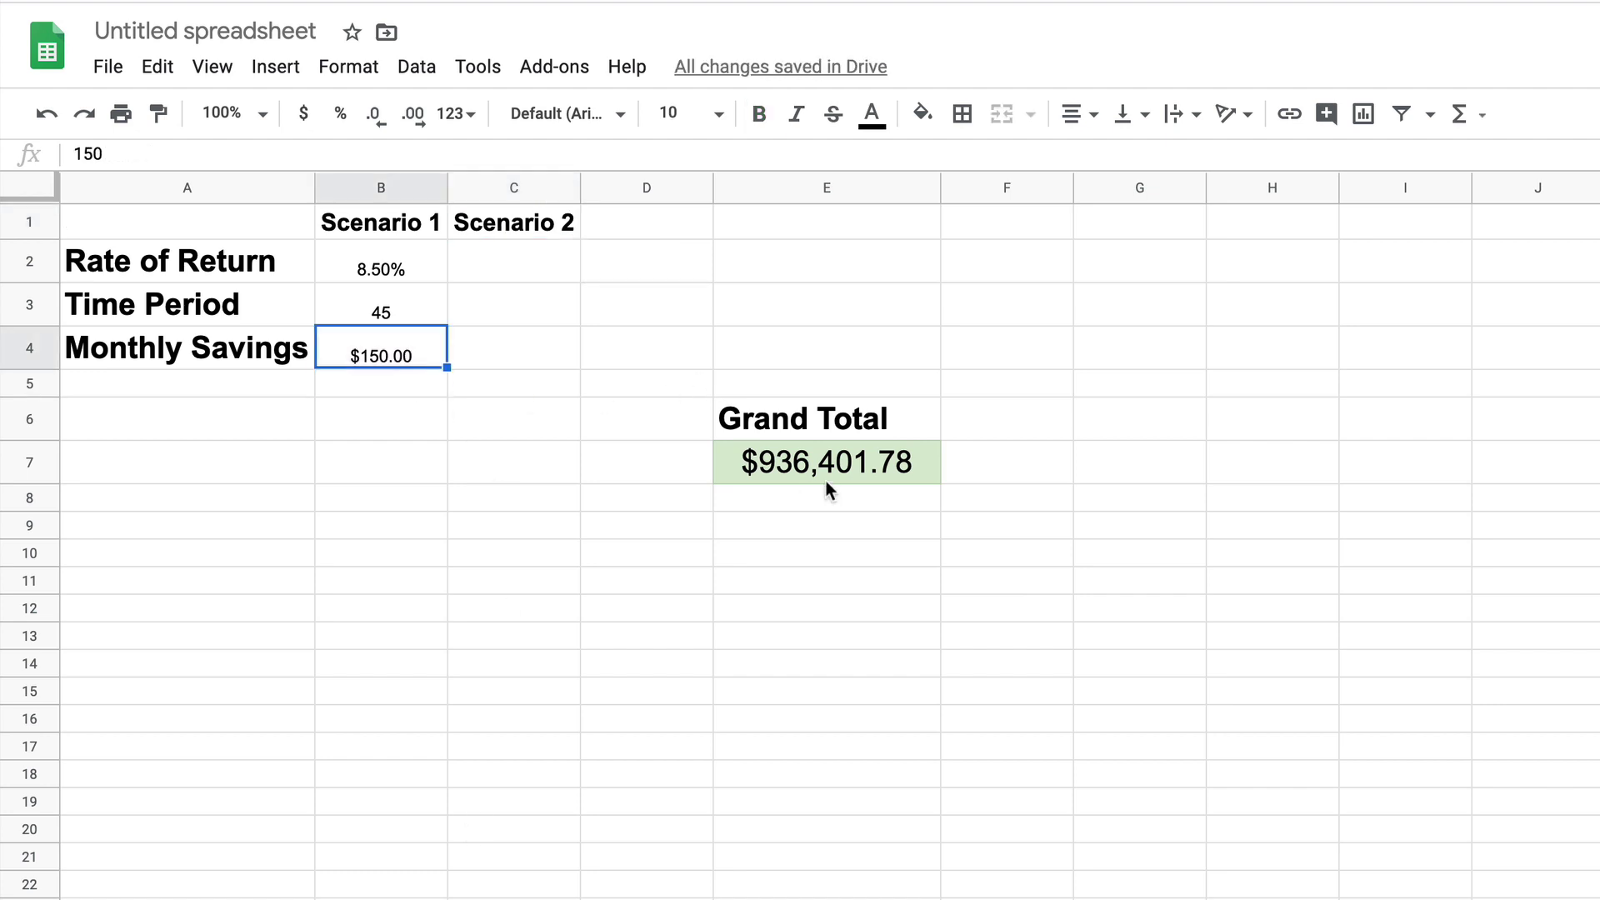
double_click(897, 421)
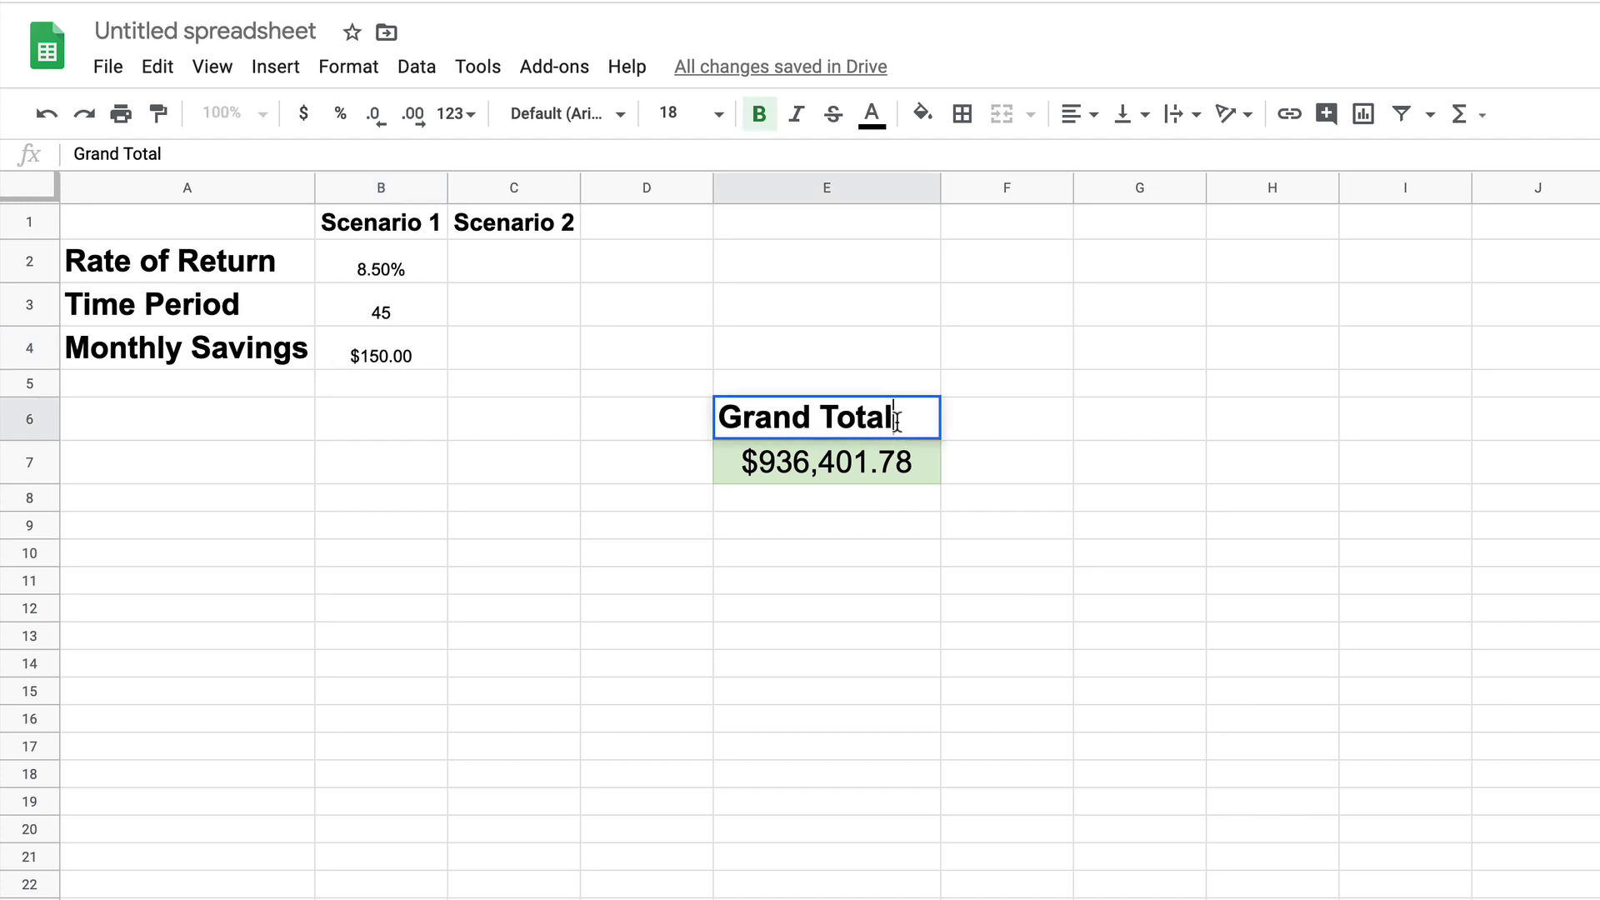
type("1")
left_click(868, 414)
left_click(858, 582)
Copy the Grand Total 1 heading into cell F6 and fit column F to its contents.
left_click(843, 408)
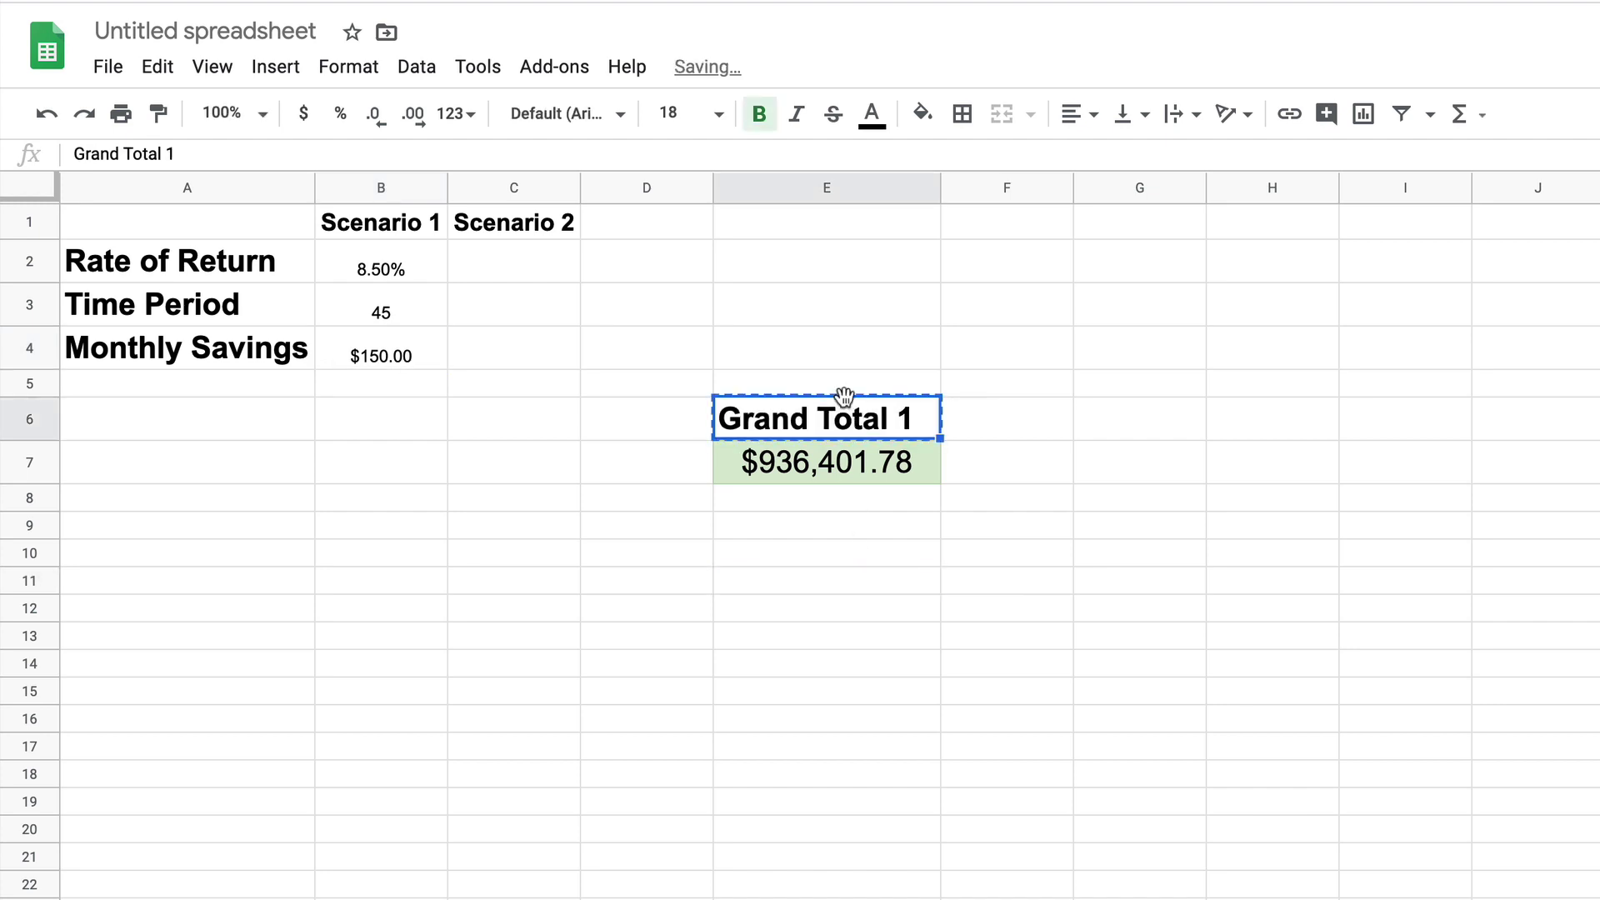
key("ctrl+c")
key("Right")
key("ctrl+v")
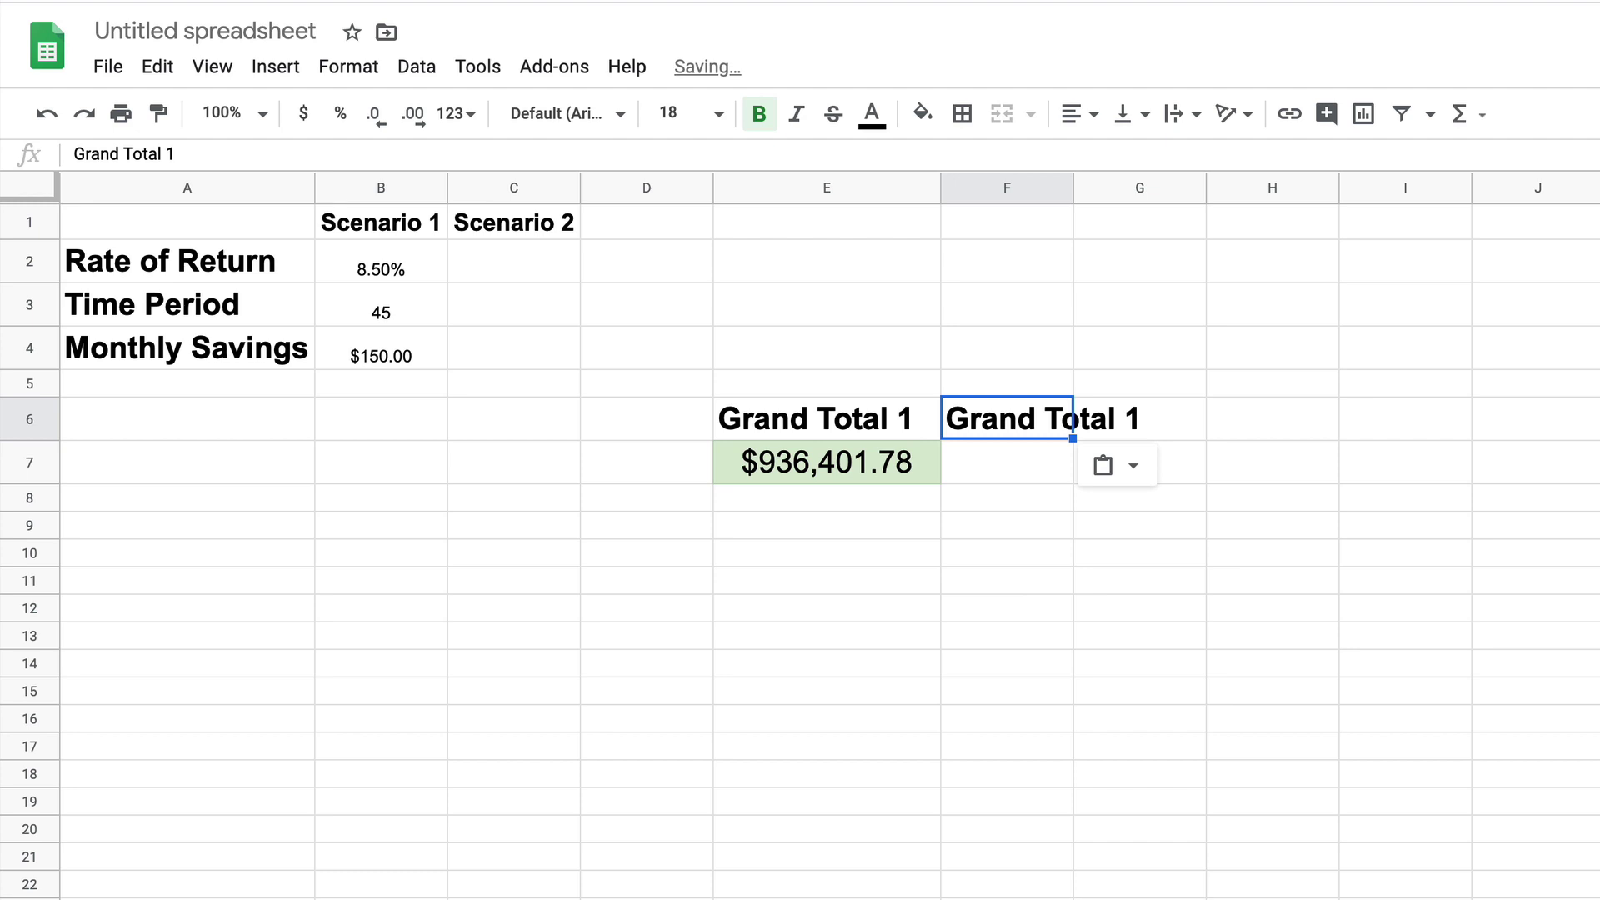
double_click(1072, 184)
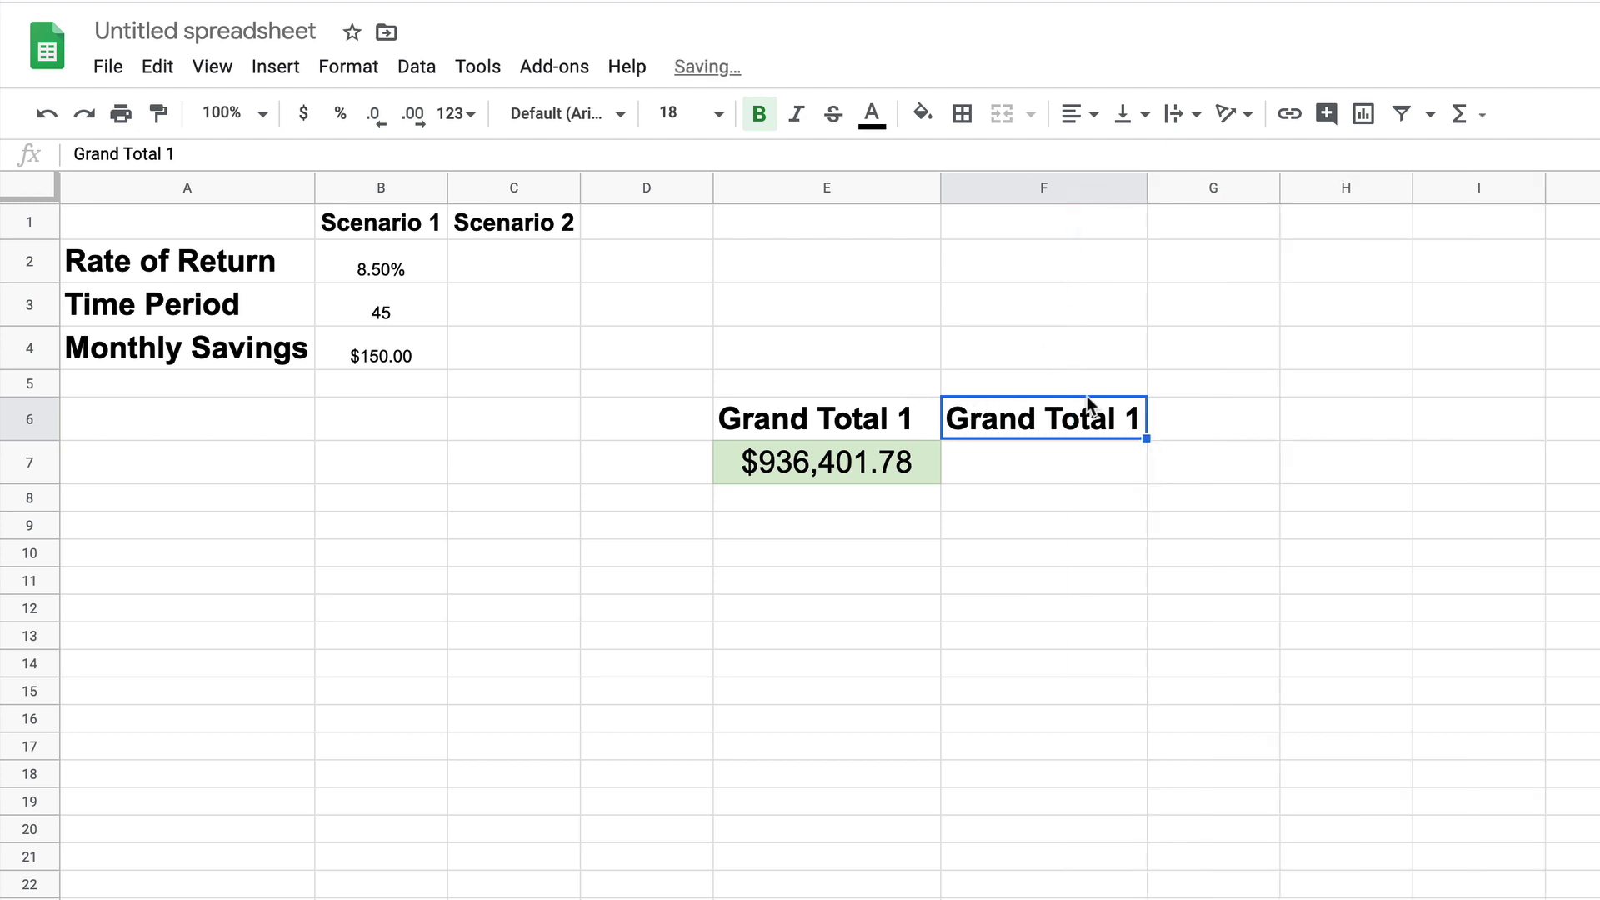
Change the copied heading in cell F6 to "Grand Total 2".
double_click(1133, 416)
key("BackSpace")
type("2")
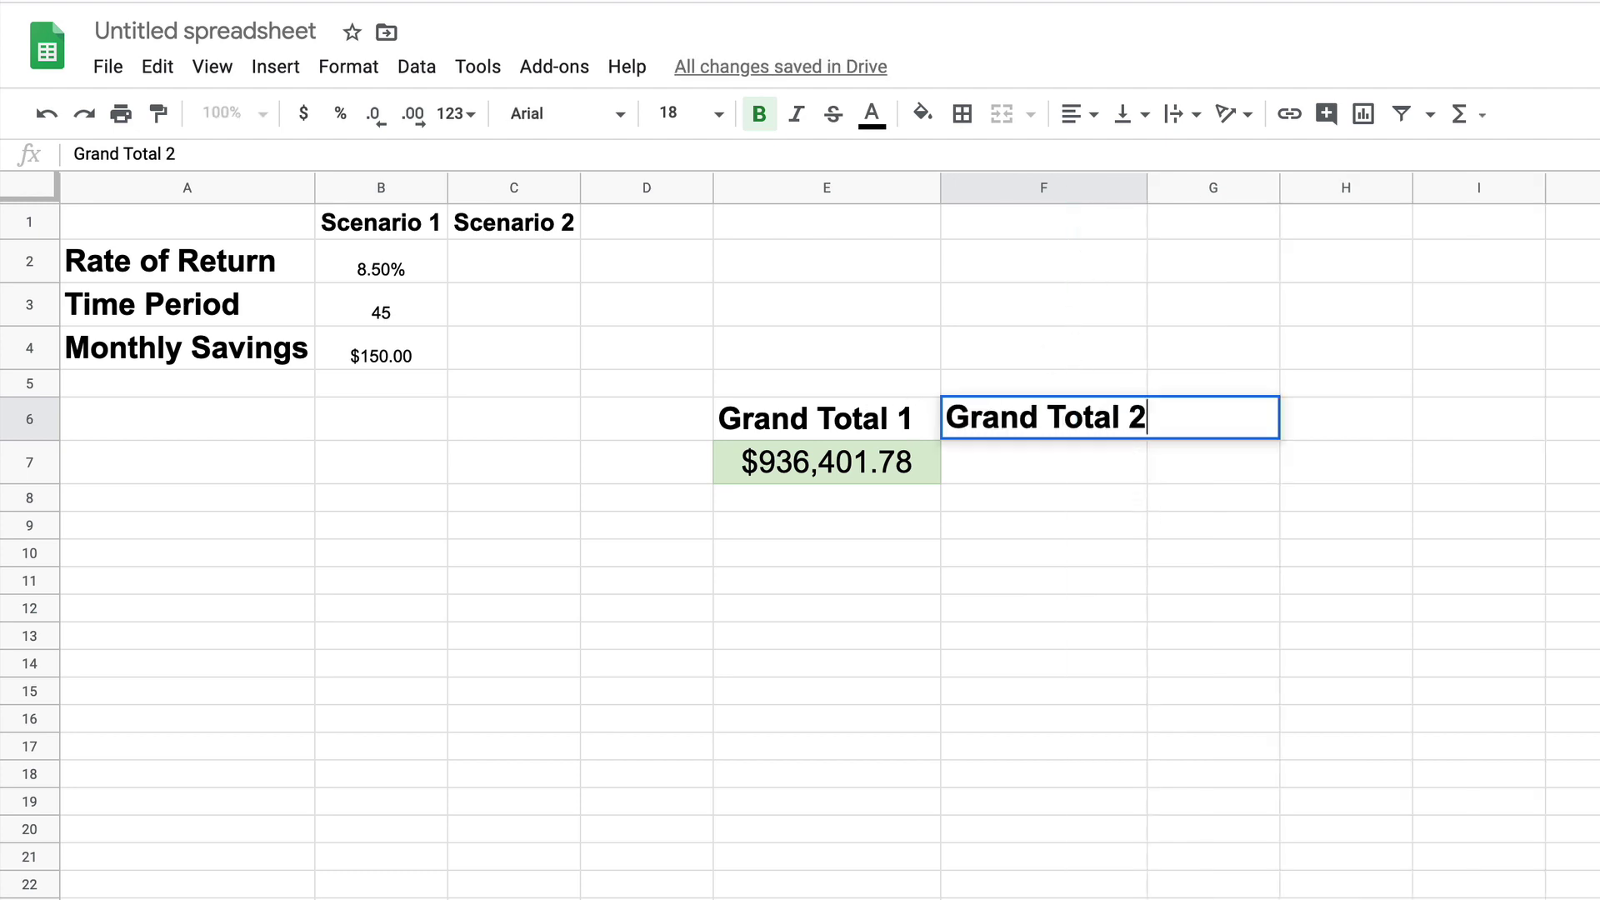
left_click(1037, 645)
Copy the future value formula from E7 into F7 and check which cells the copy references.
left_click(862, 468)
key("ctrl+c")
key("Right")
key("ctrl+v")
left_click(868, 524)
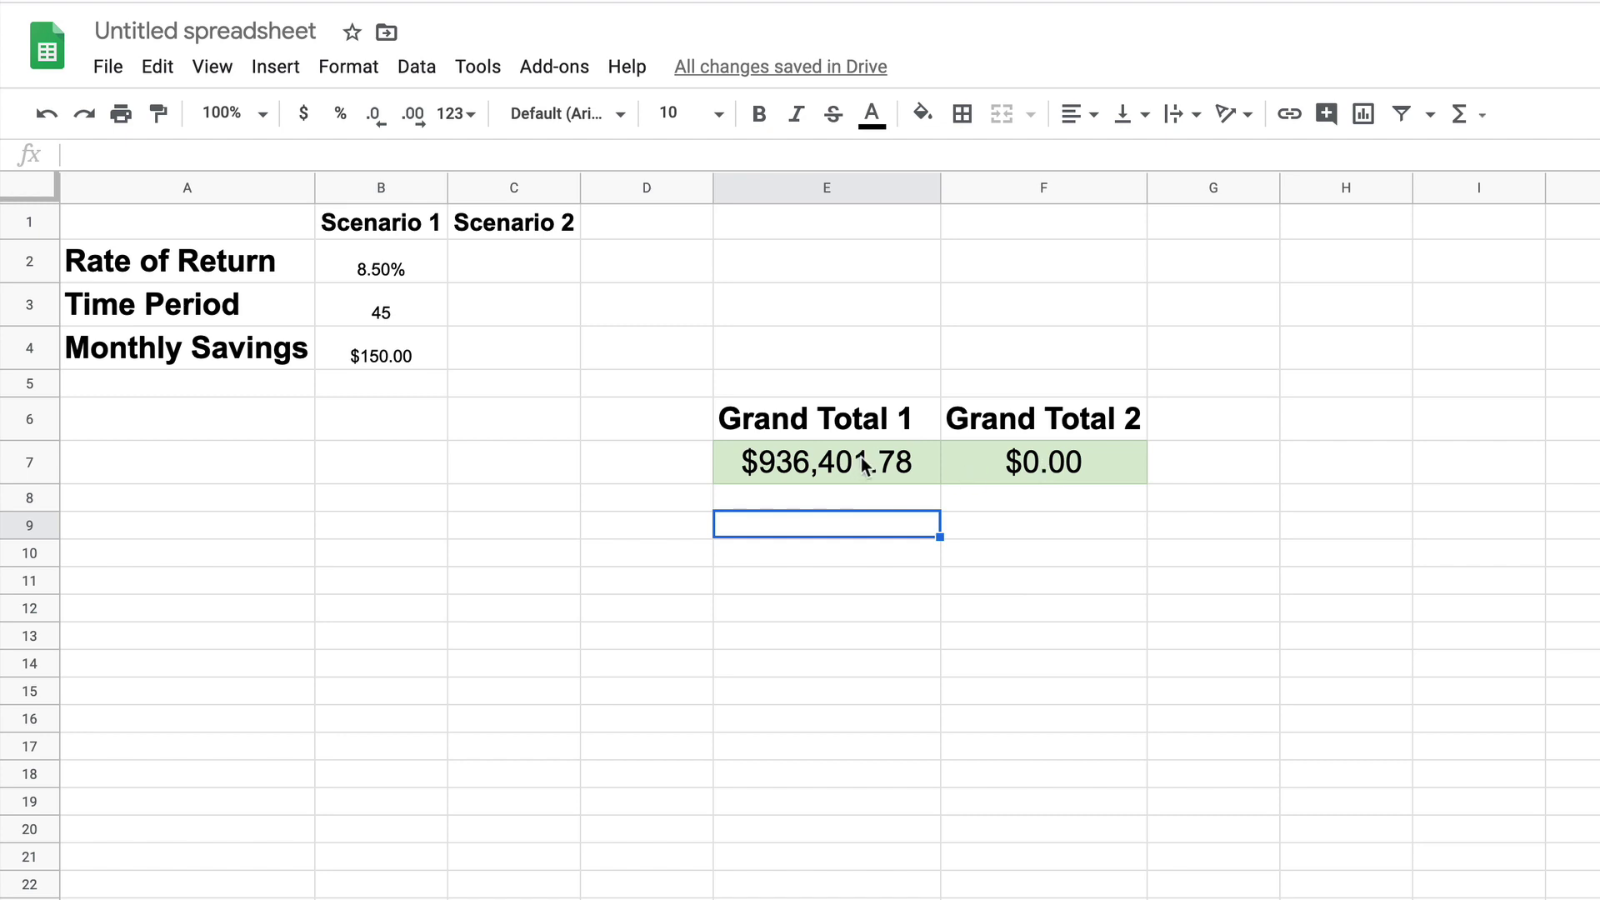
left_click(1033, 463)
key("Return")
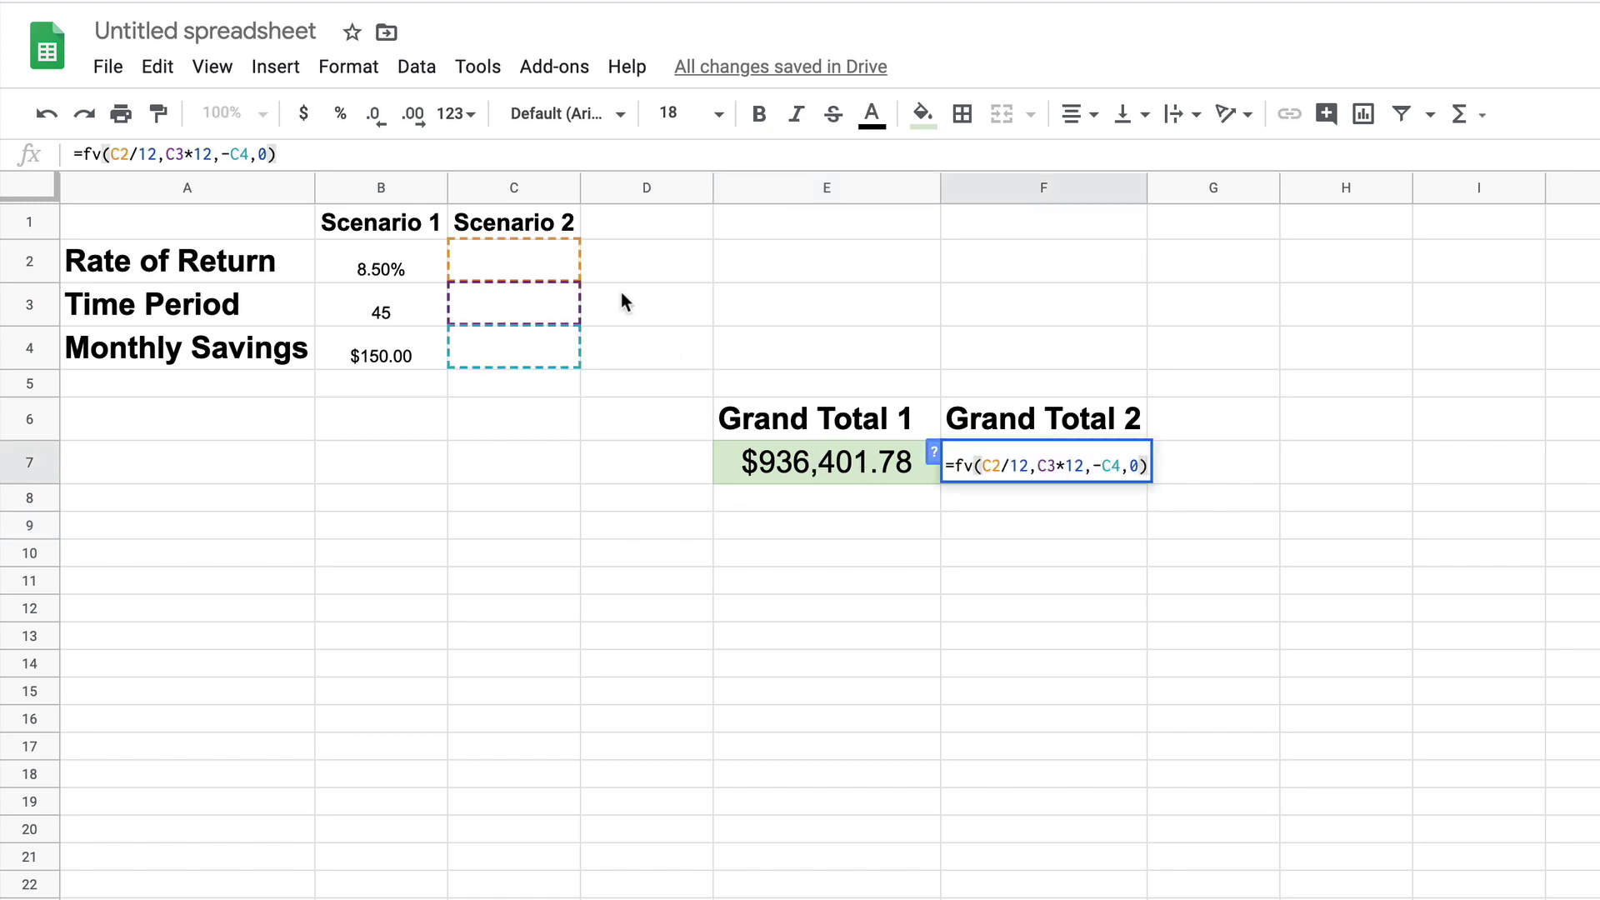
key("Escape")
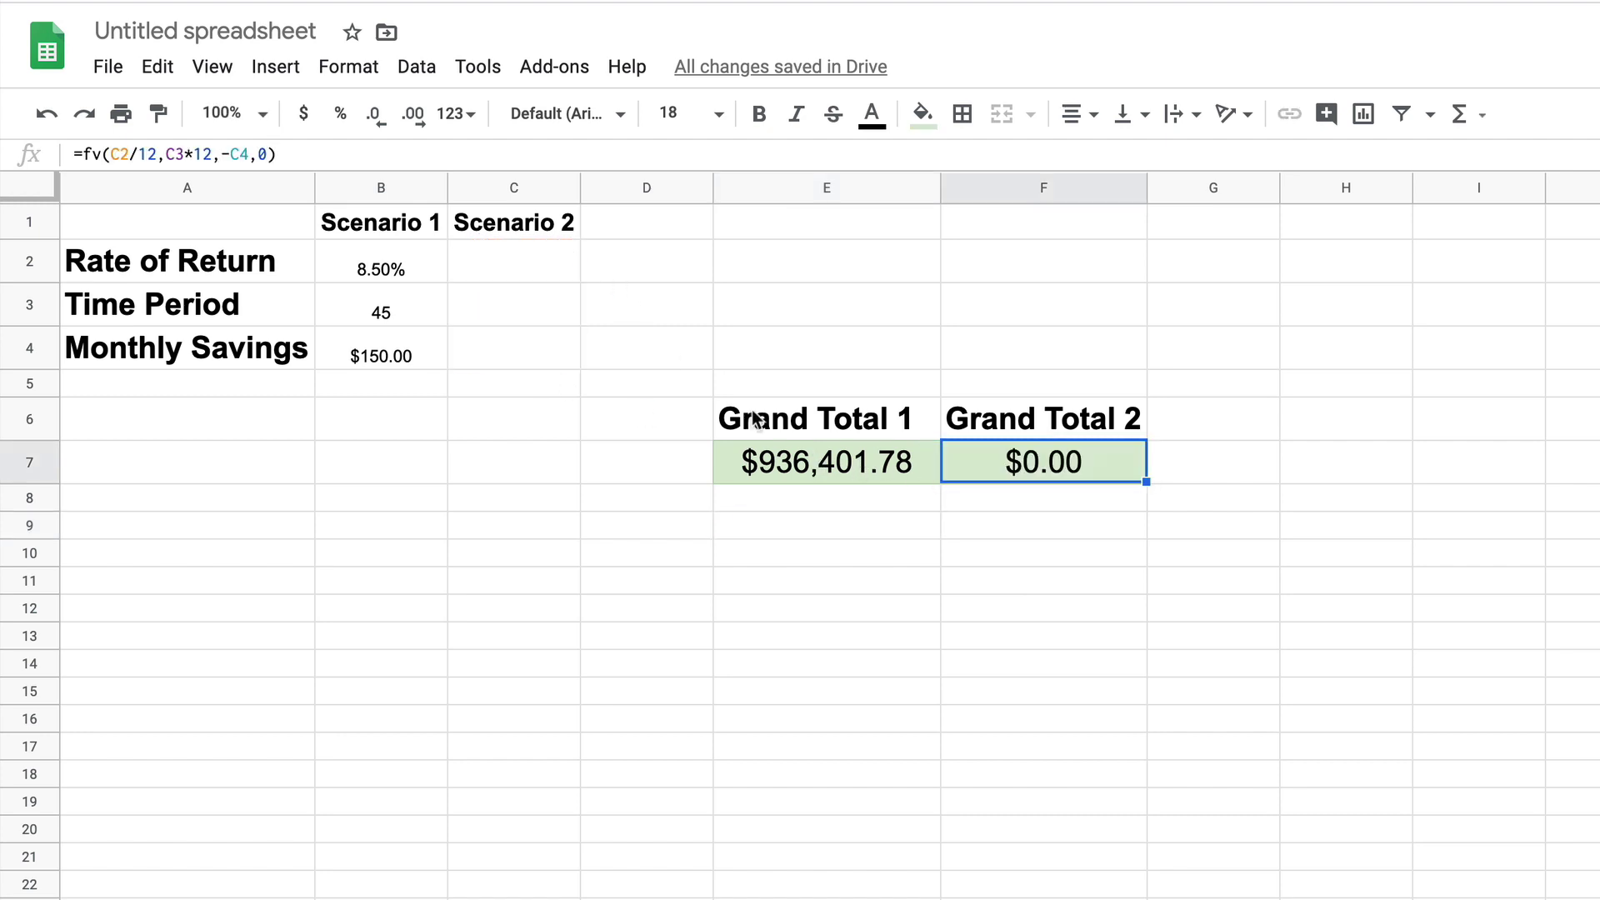
Set the Scenario 1 rate of return in cell B2 to 8%.
left_click(414, 269)
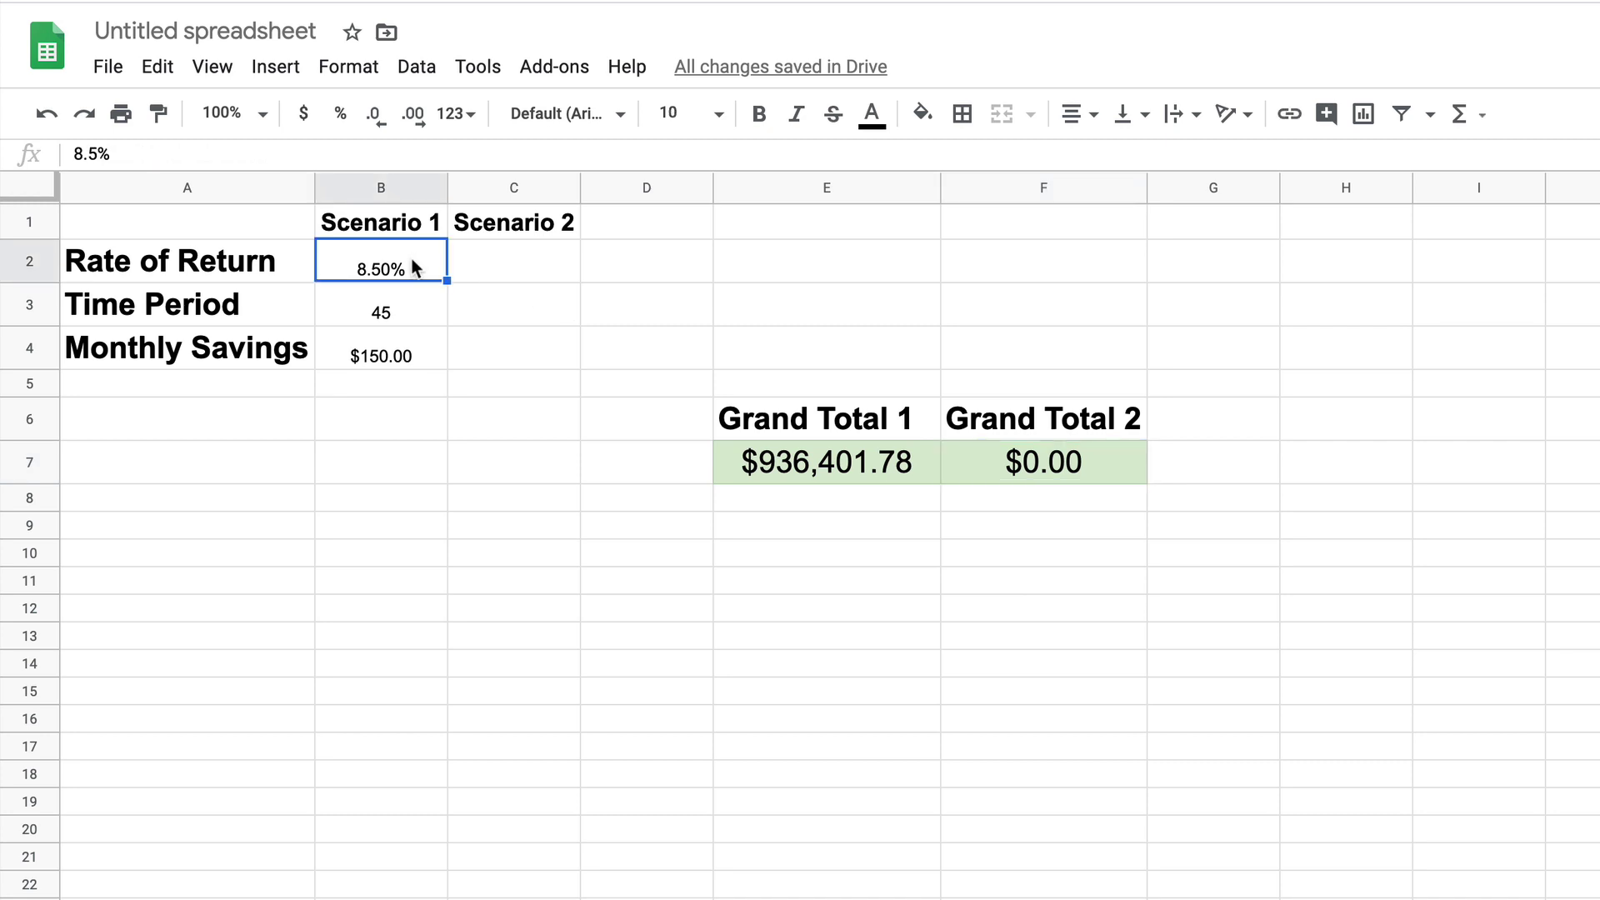
type("8")
key("Return")
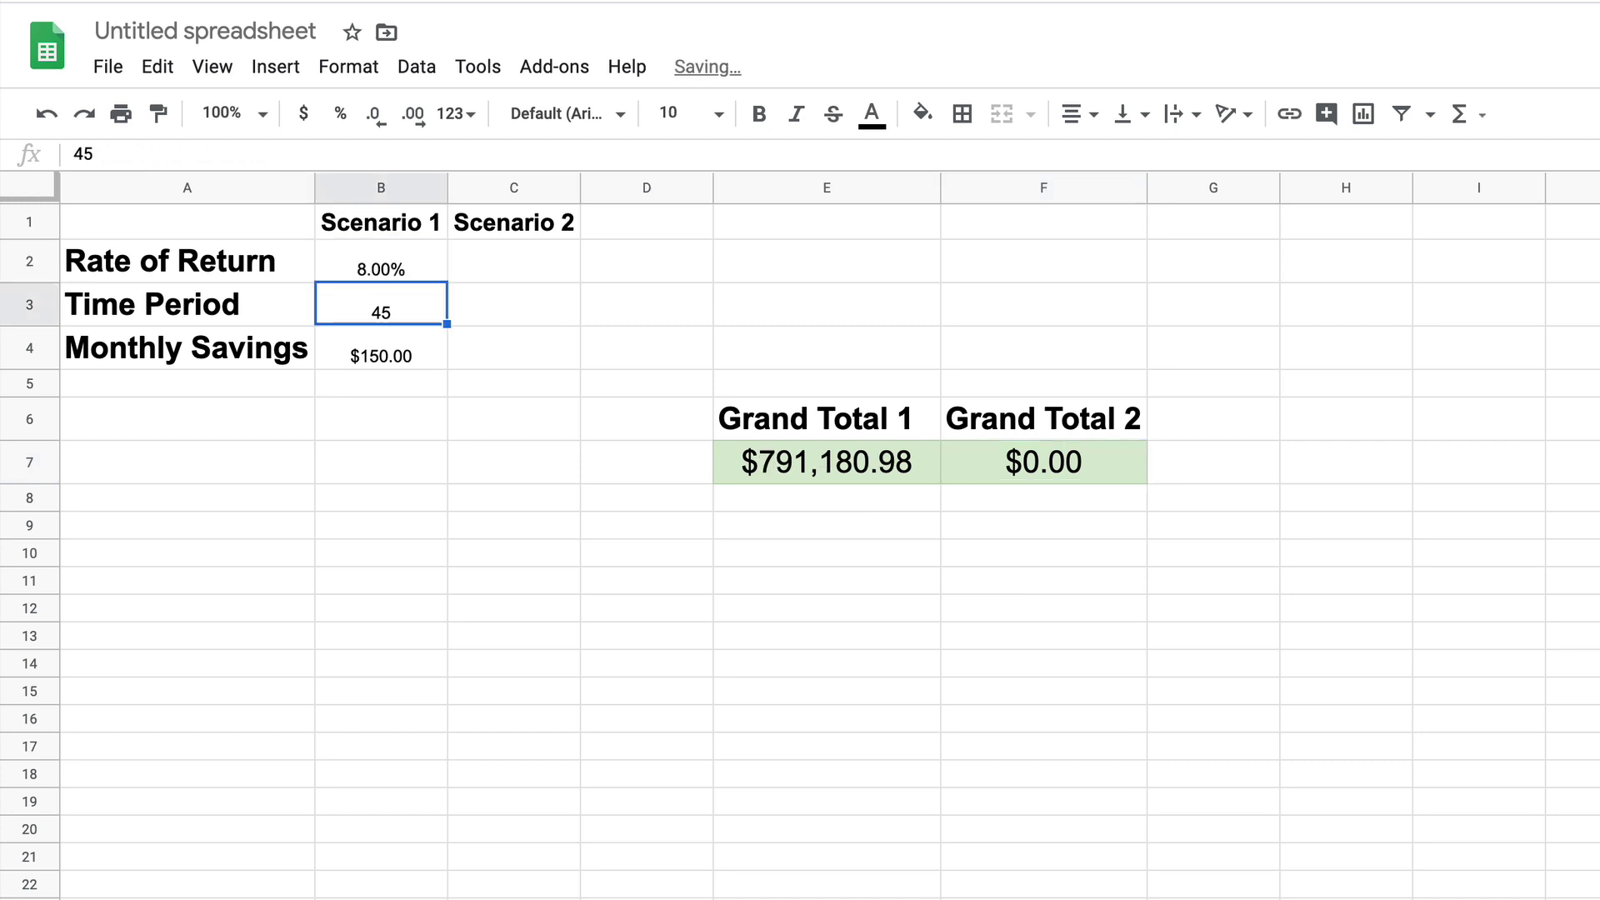
Enter the Scenario 2 inputs in C2:C4: rate of return 8.5, time period 45 and monthly savings 150.
left_click(550, 270)
type("8.5")
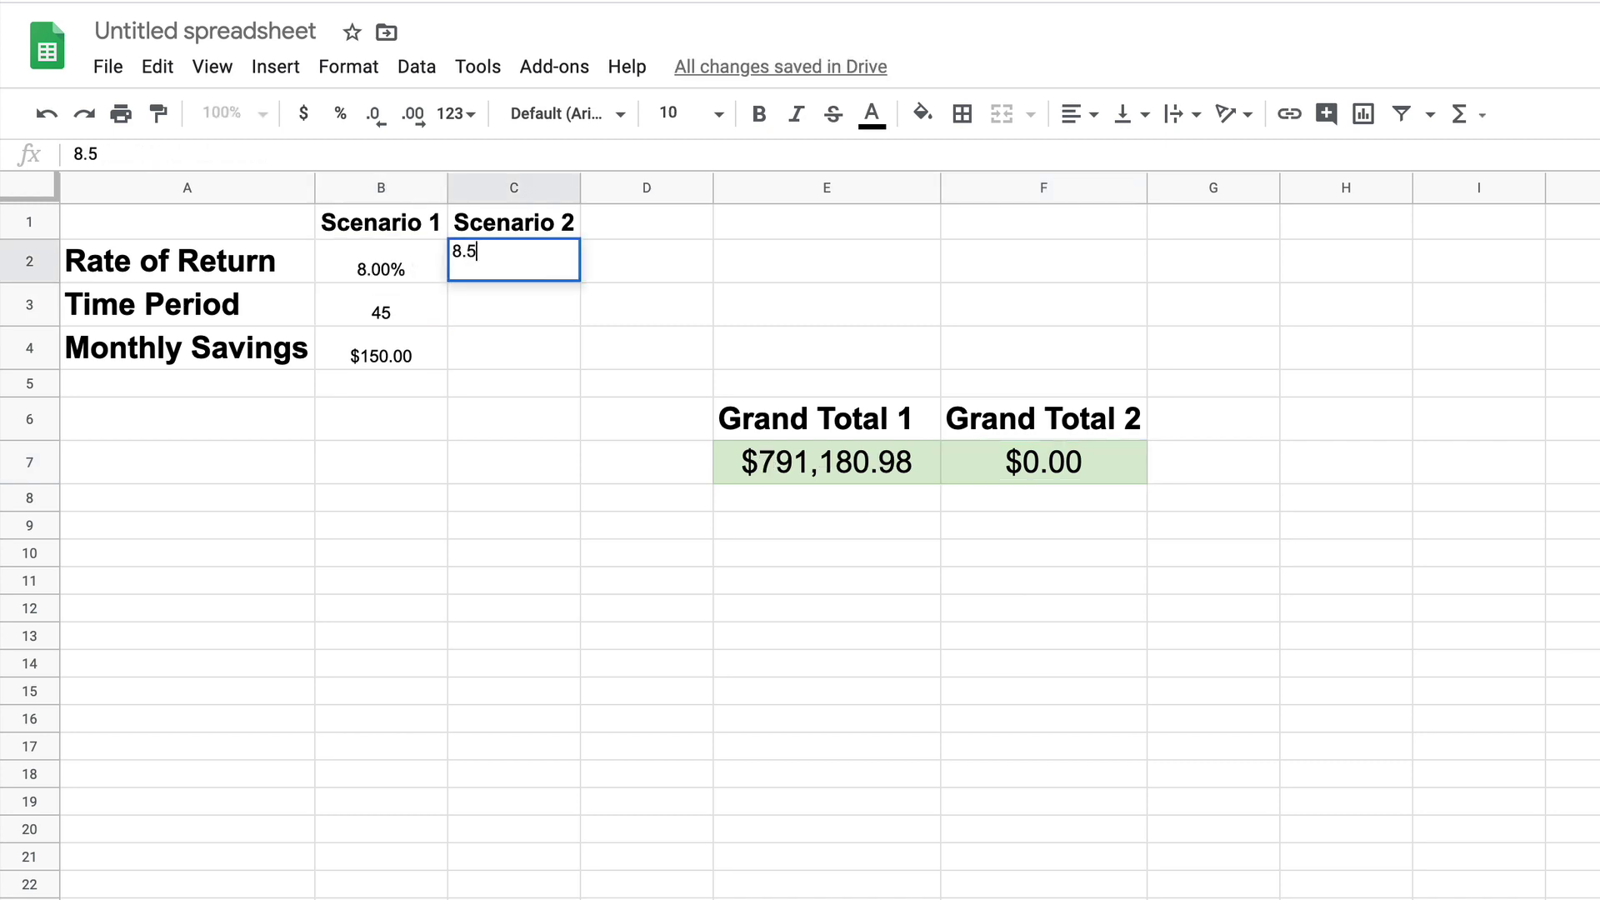
key("Return")
type("45")
key("Return")
type("150")
key("Return")
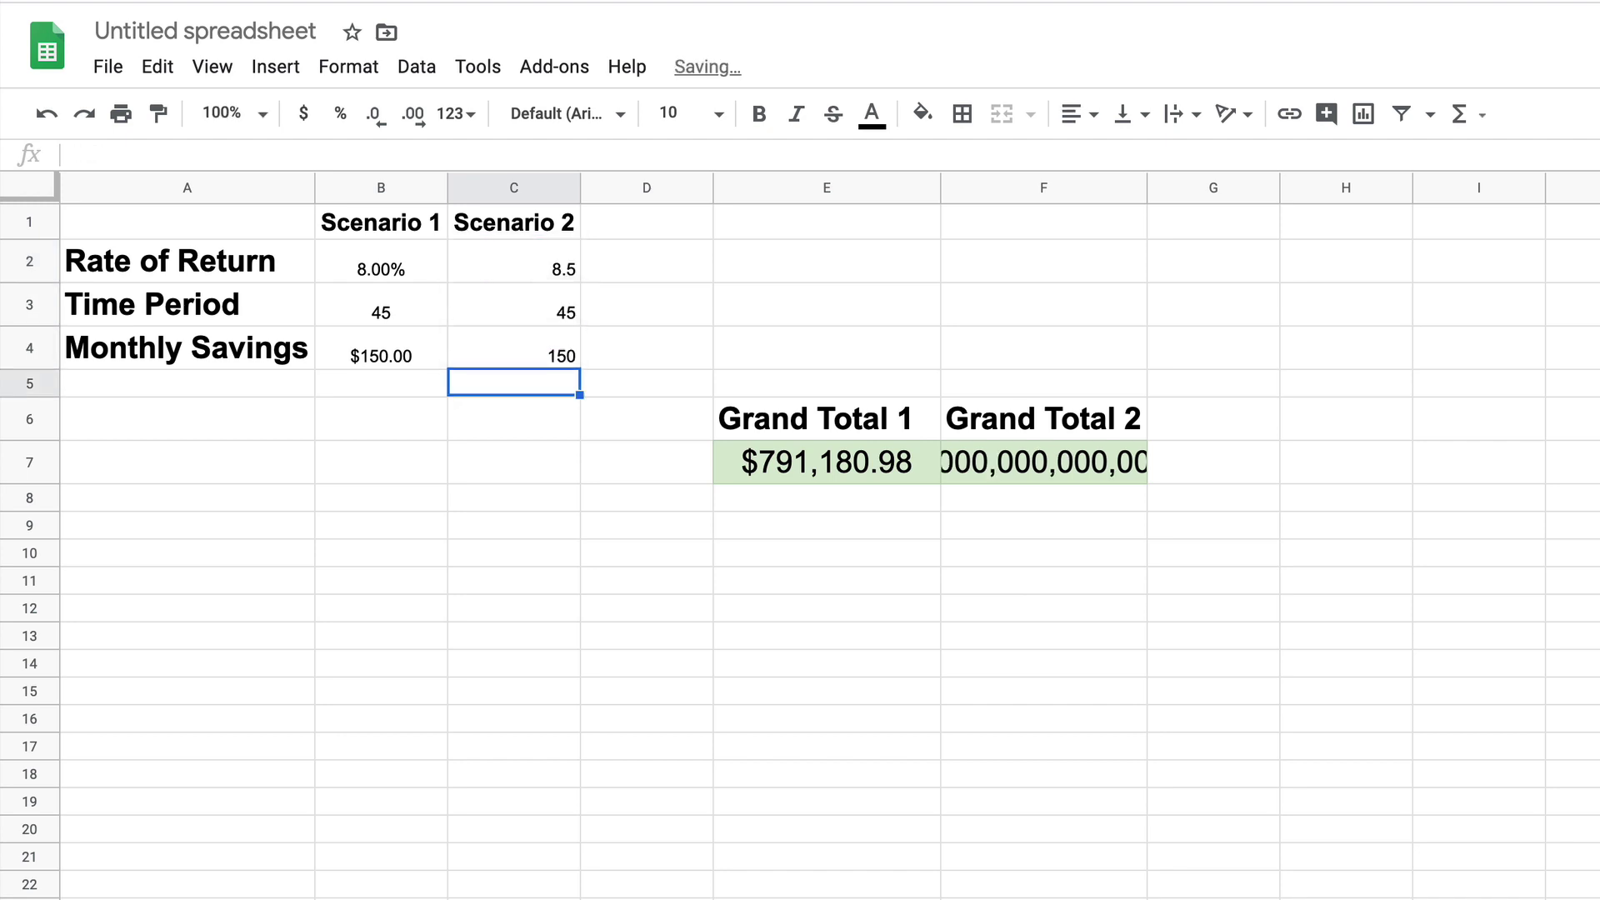
Copy the formatting of Scenario 1 cells B2 and B3 onto Scenario 2 cells C2 and C3.
left_click(415, 250)
left_click(157, 113)
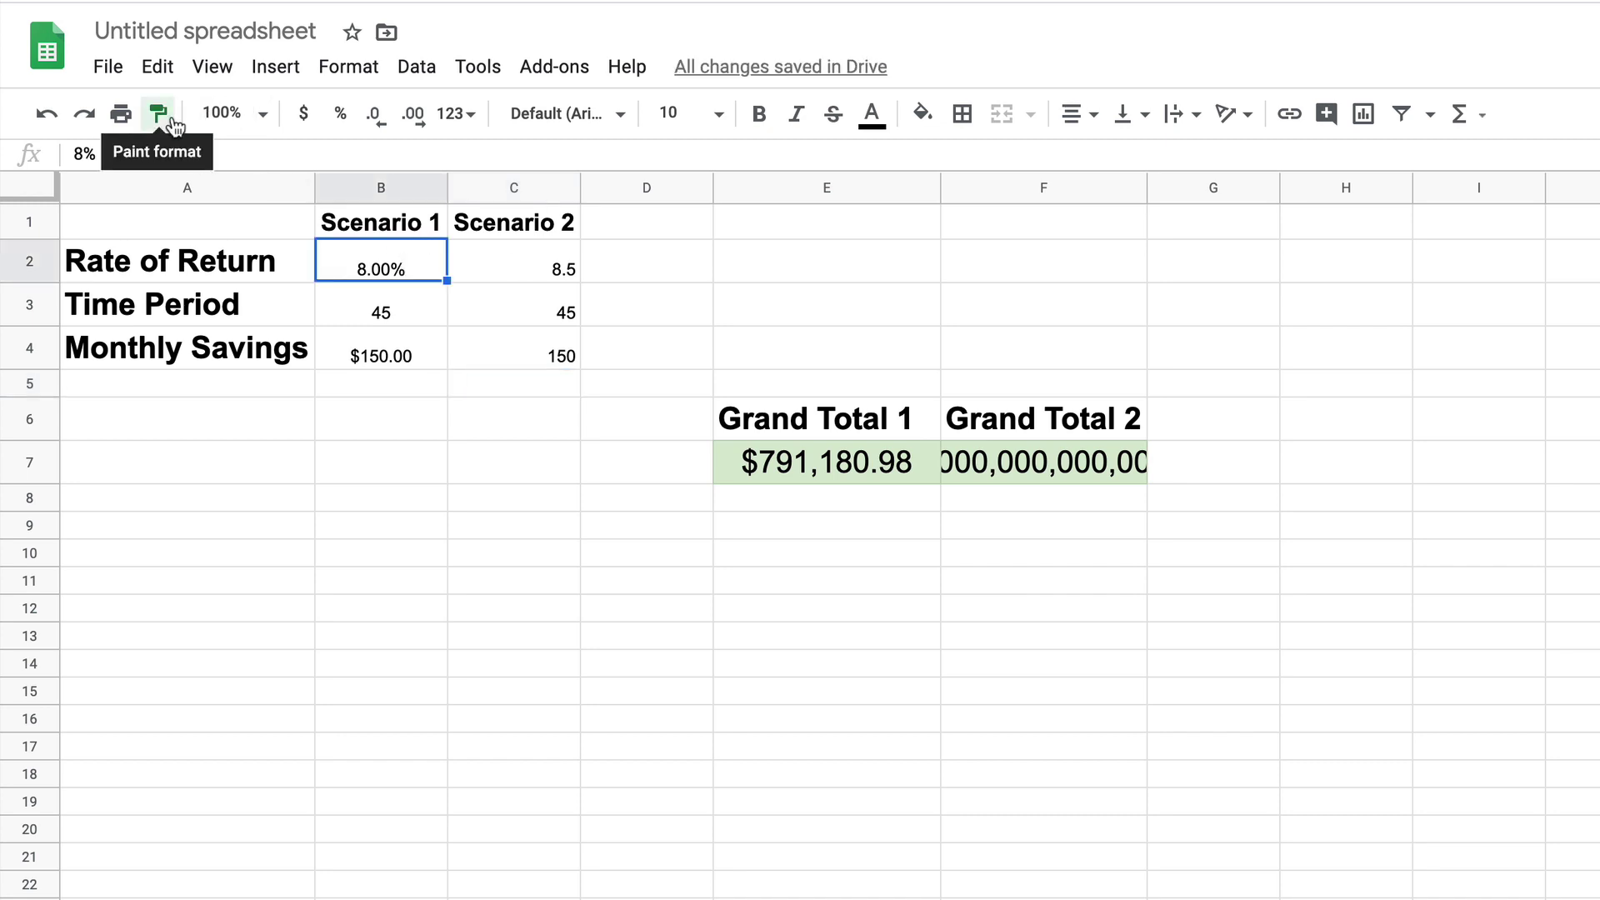
left_click(510, 270)
left_click(385, 321)
left_click(158, 114)
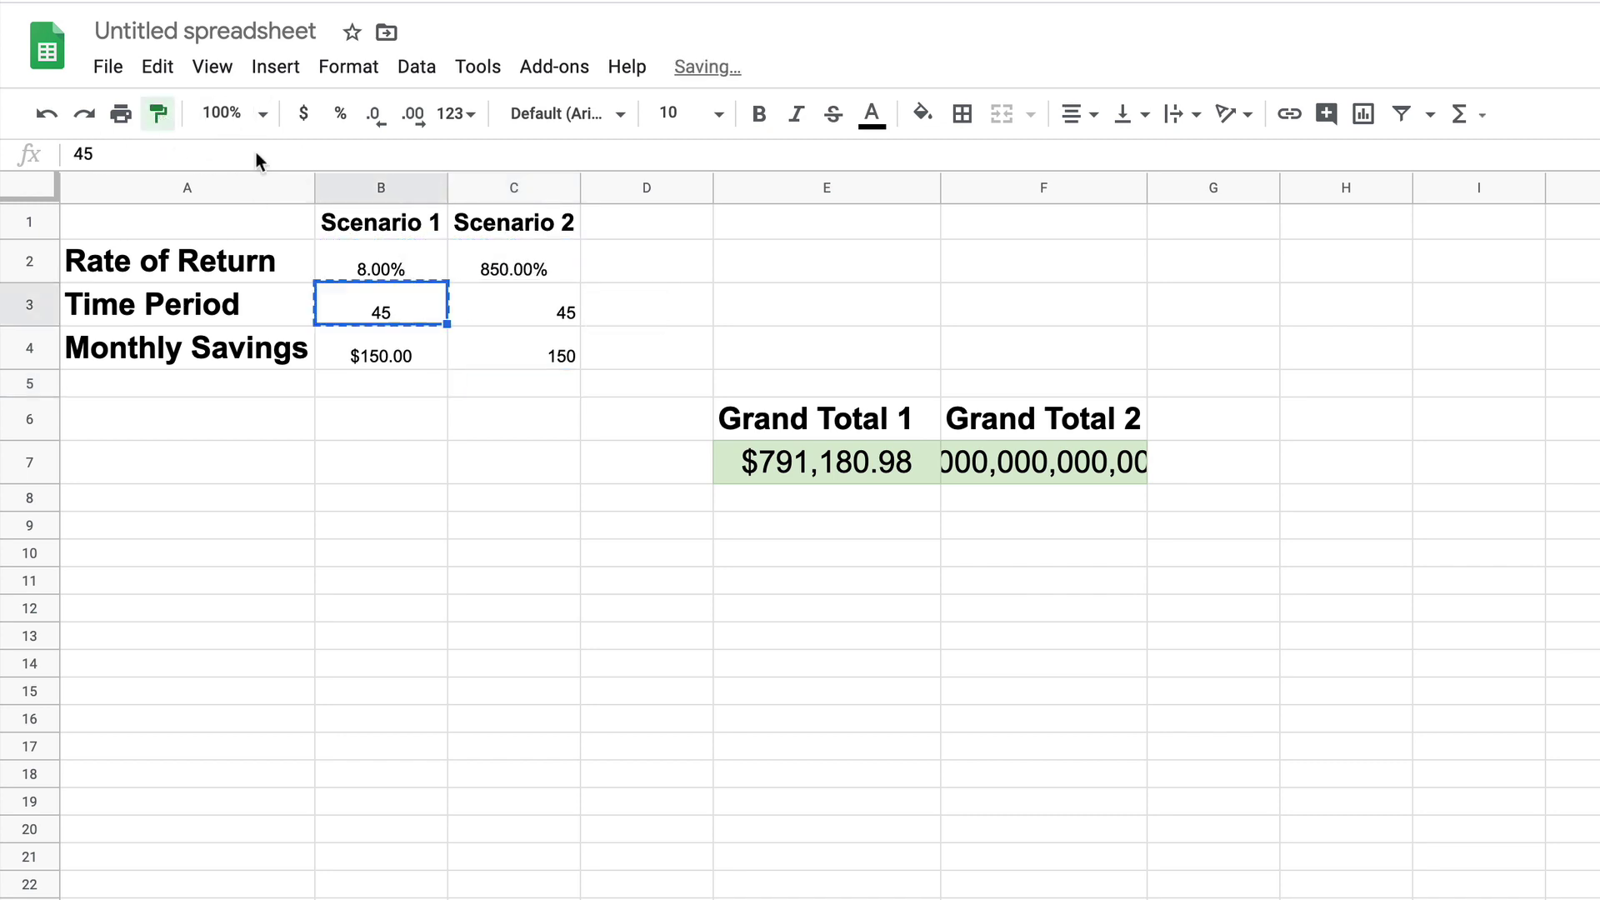
left_click(530, 313)
Set the Scenario 2 rate of return in C2 to 0.08 and format it as a percentage.
left_click(536, 273)
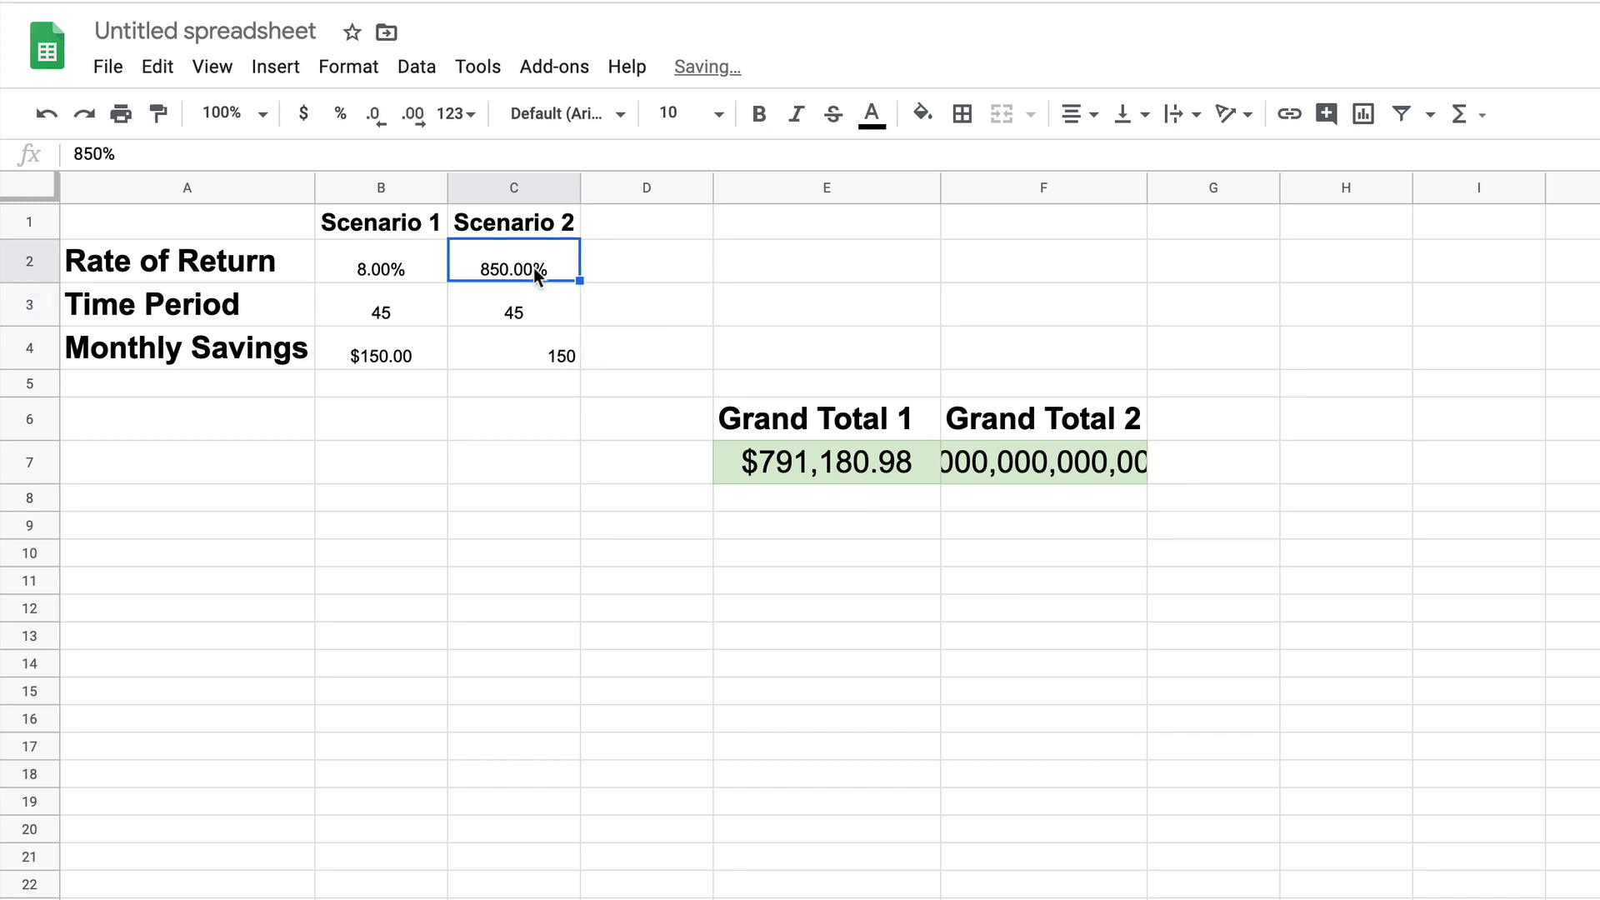
type("0.08")
key("Return")
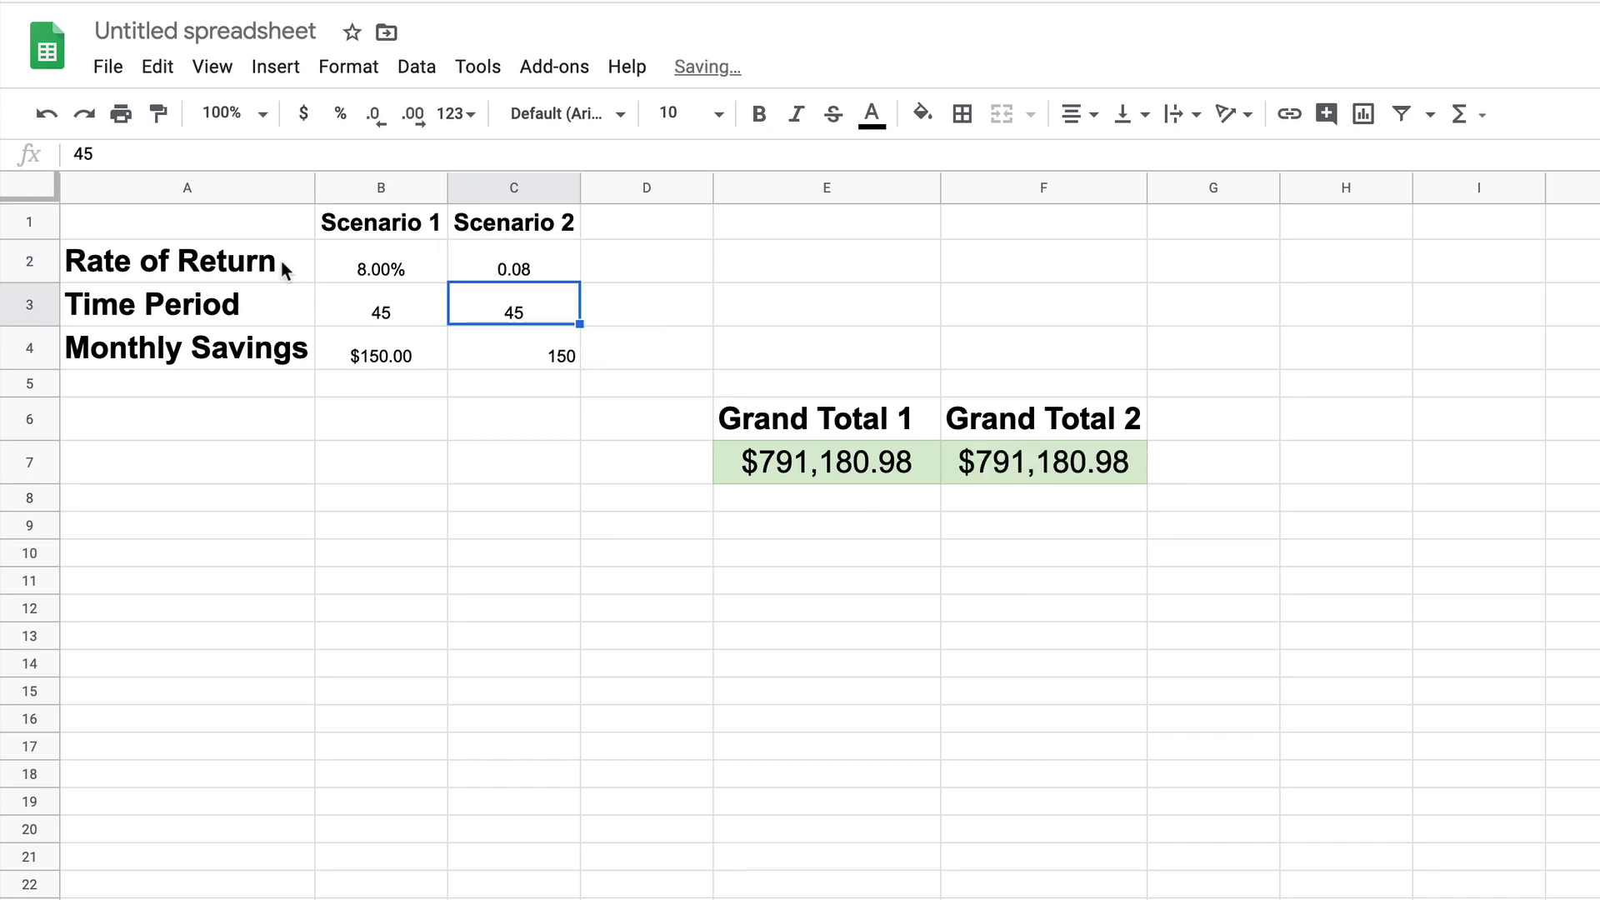
left_click(492, 267)
left_click(340, 113)
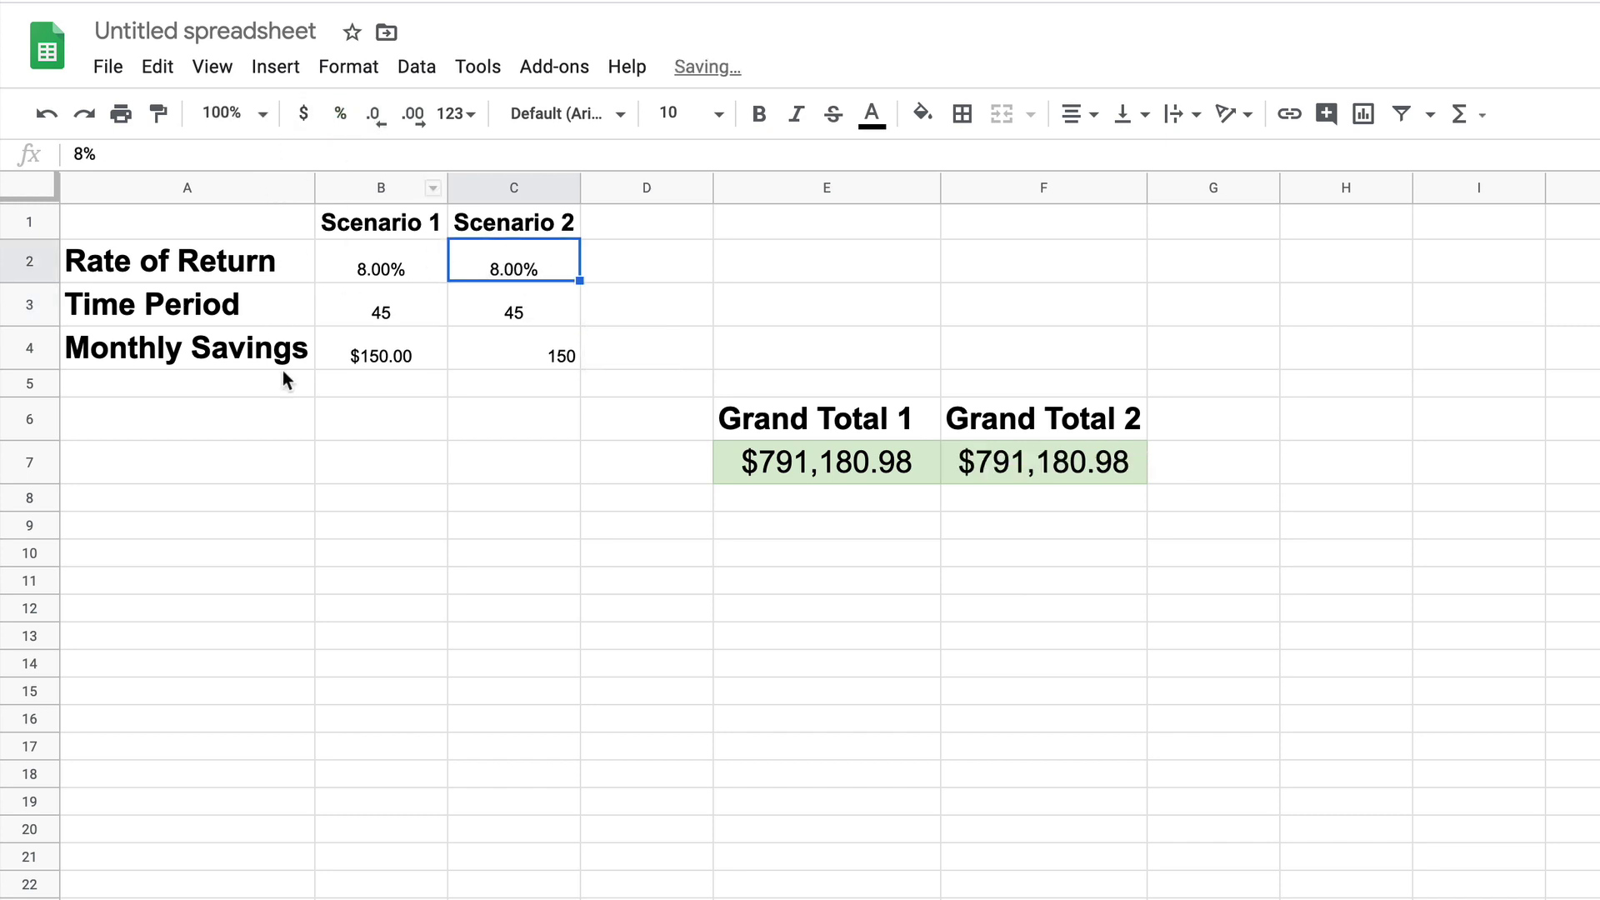
Copy the currency formatting of monthly savings cell B4 onto C4.
left_click(354, 362)
left_click(158, 113)
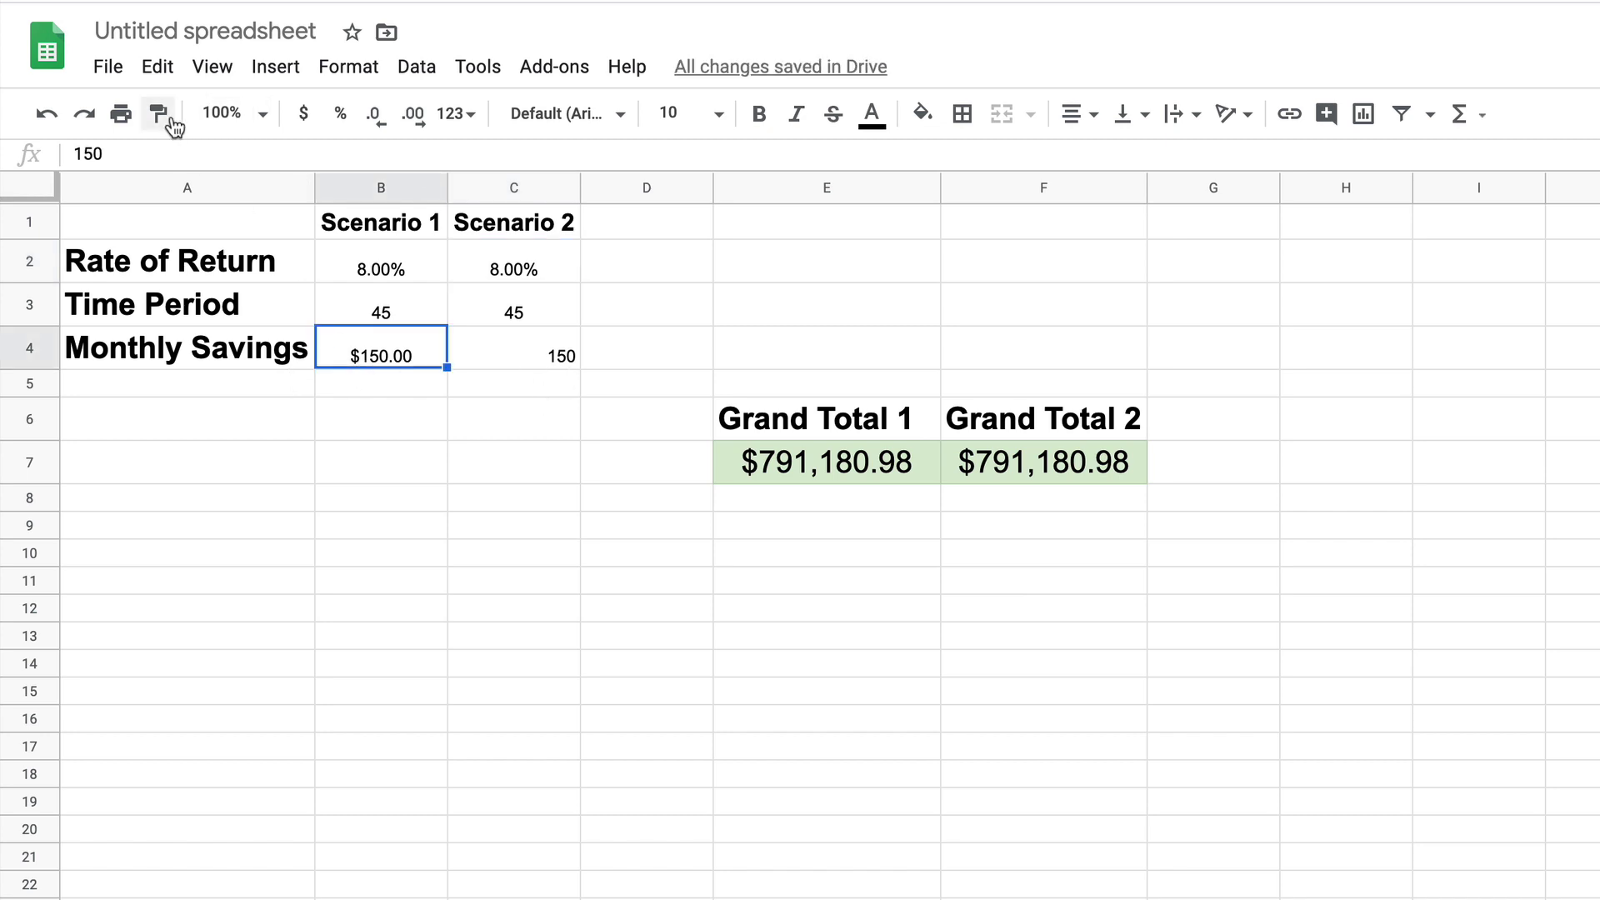
left_click(486, 345)
left_click(772, 579)
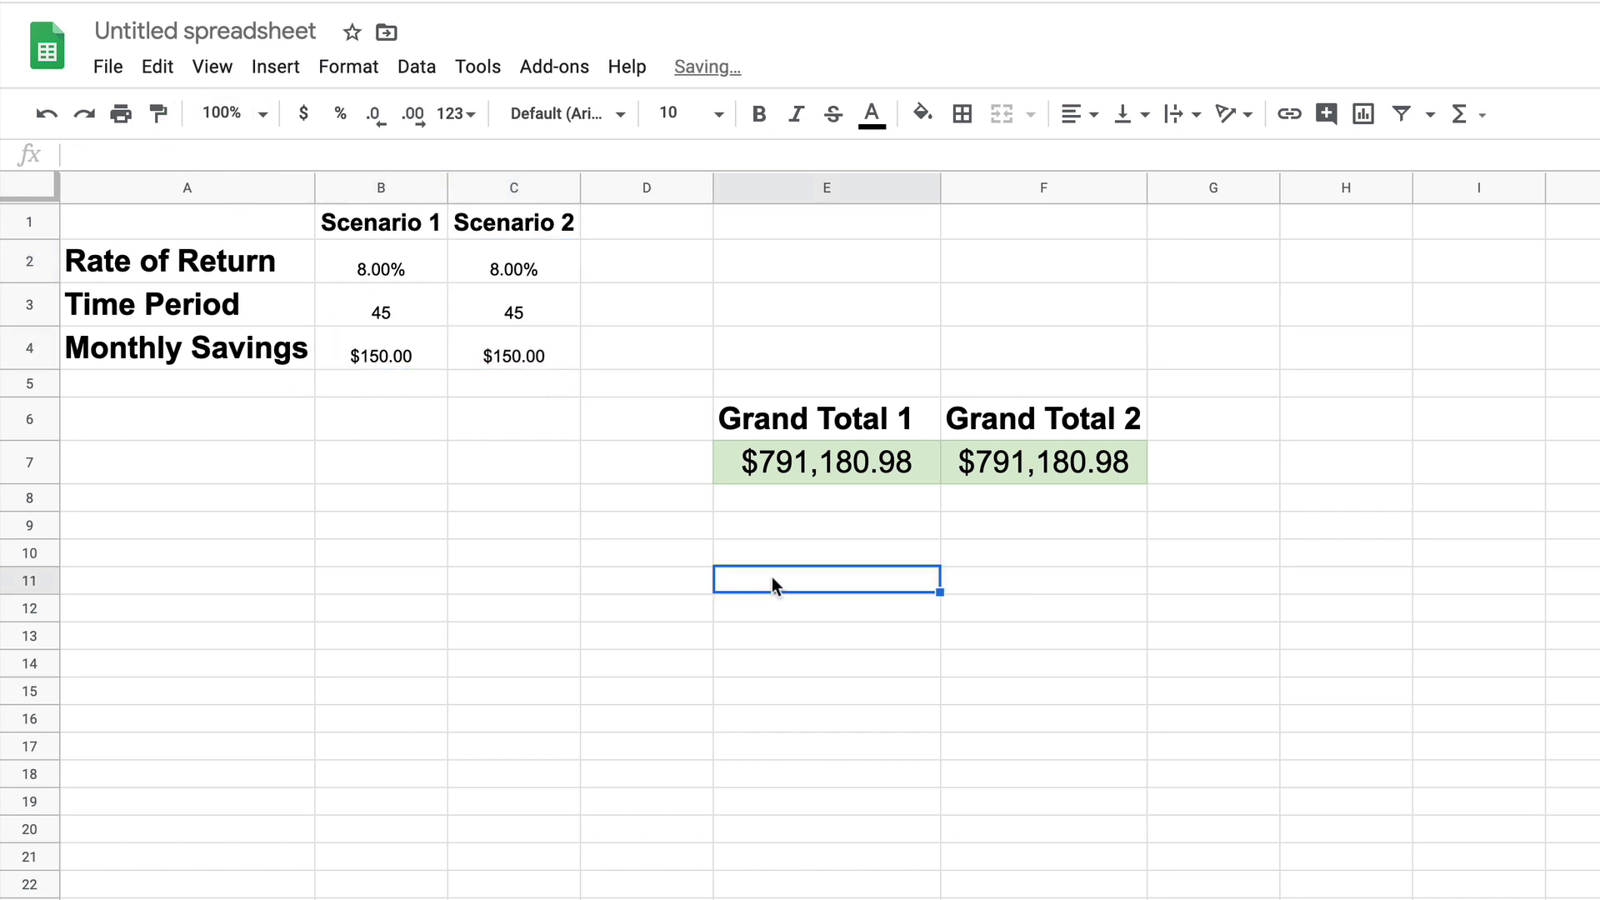
Set the Scenario 2 rate of return in cell C2 to 8.5%.
left_click(508, 247)
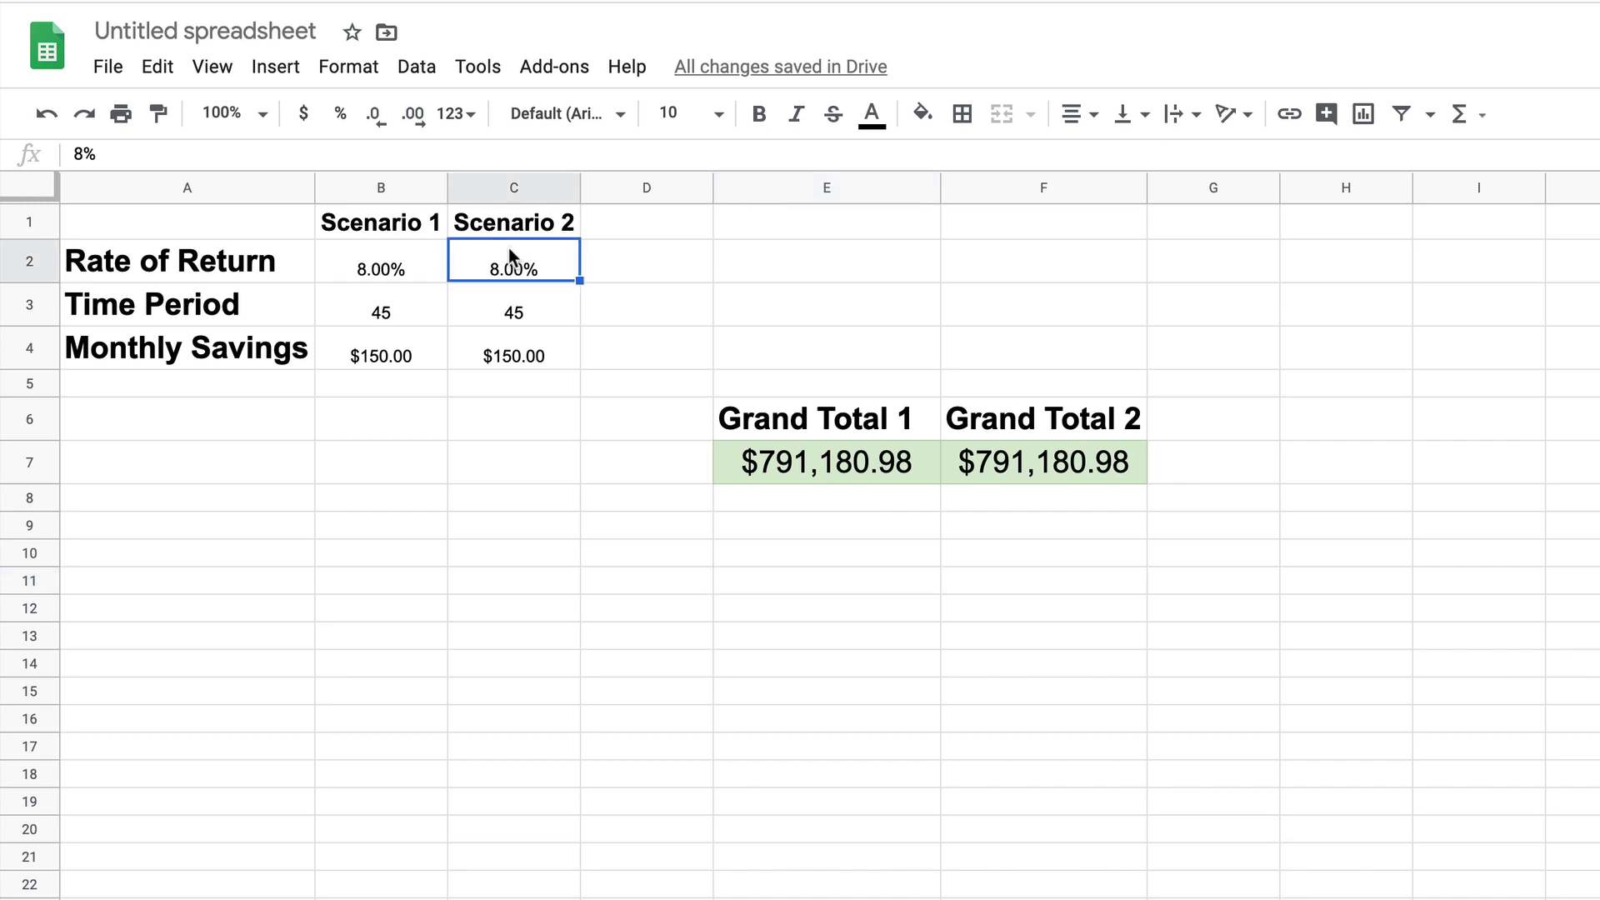
double_click(508, 247)
type("0")
key("BackSpace")
type(".5")
key("Return")
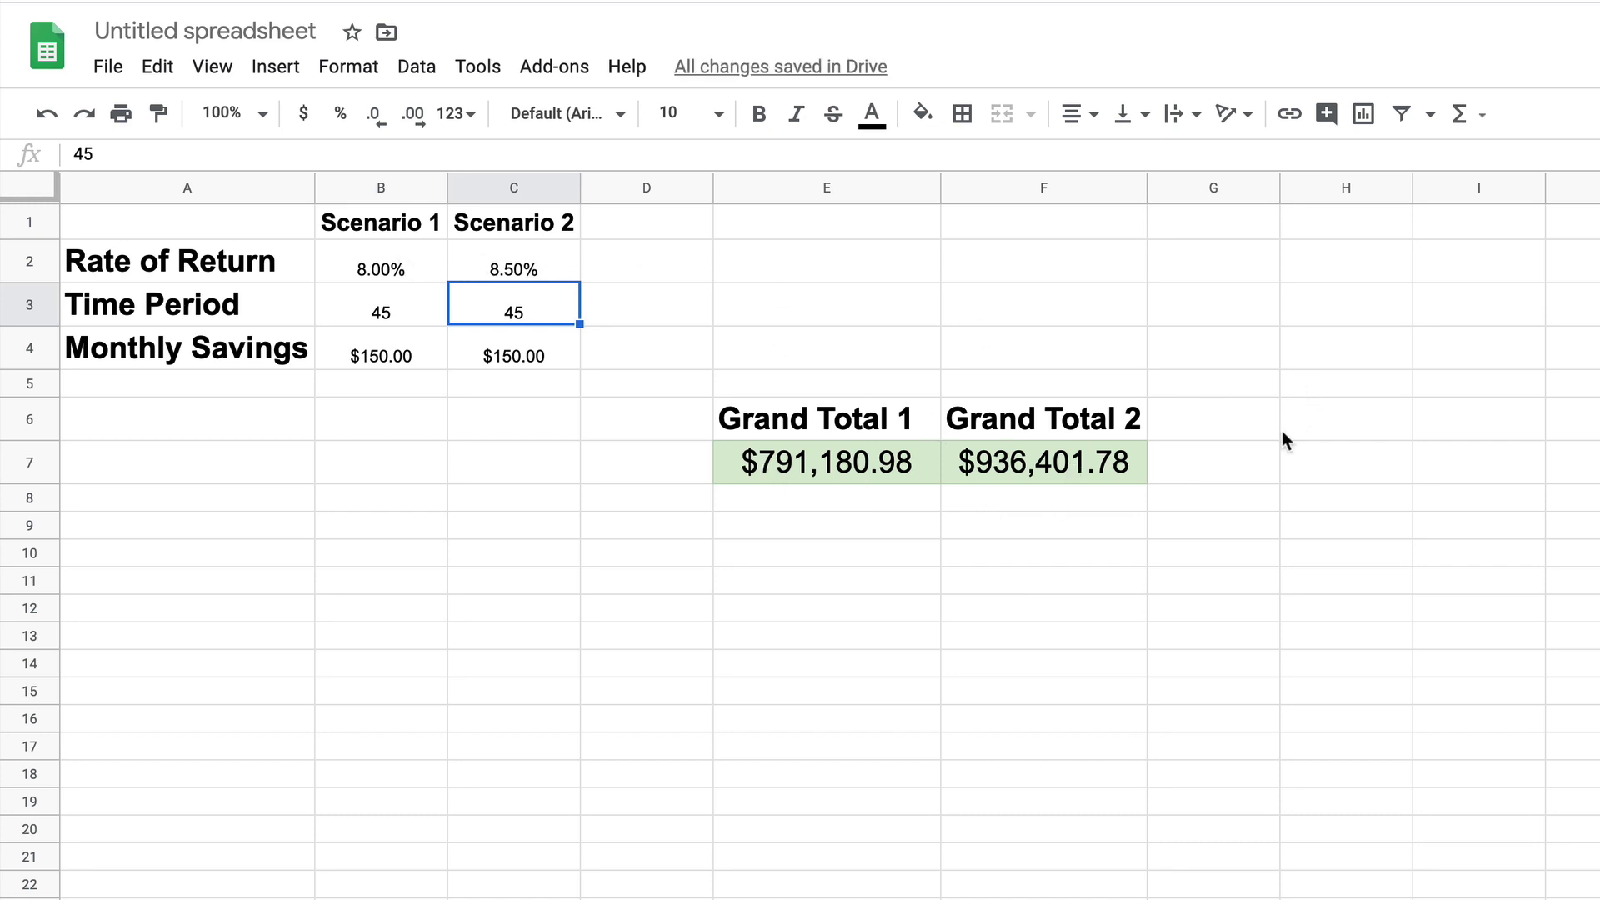
Add the heading "Difference" in G6 with the formatting of the Grand Total 2 heading and fit column G to it.
left_click(1249, 416)
type("Diffe")
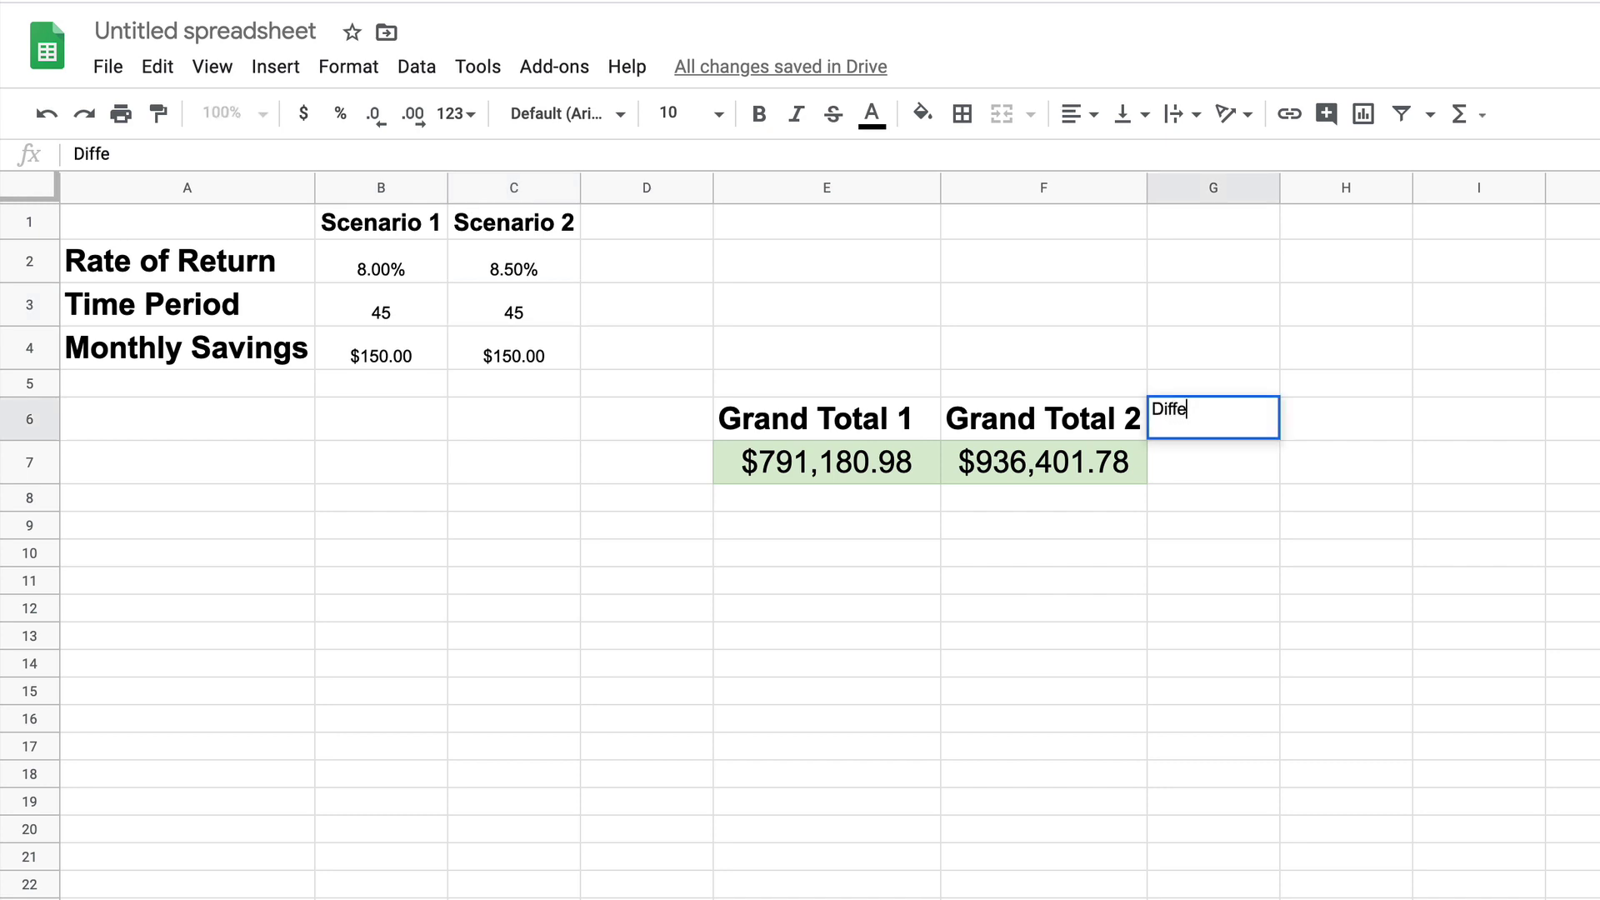
type("rence")
key("Return")
left_click(1129, 427)
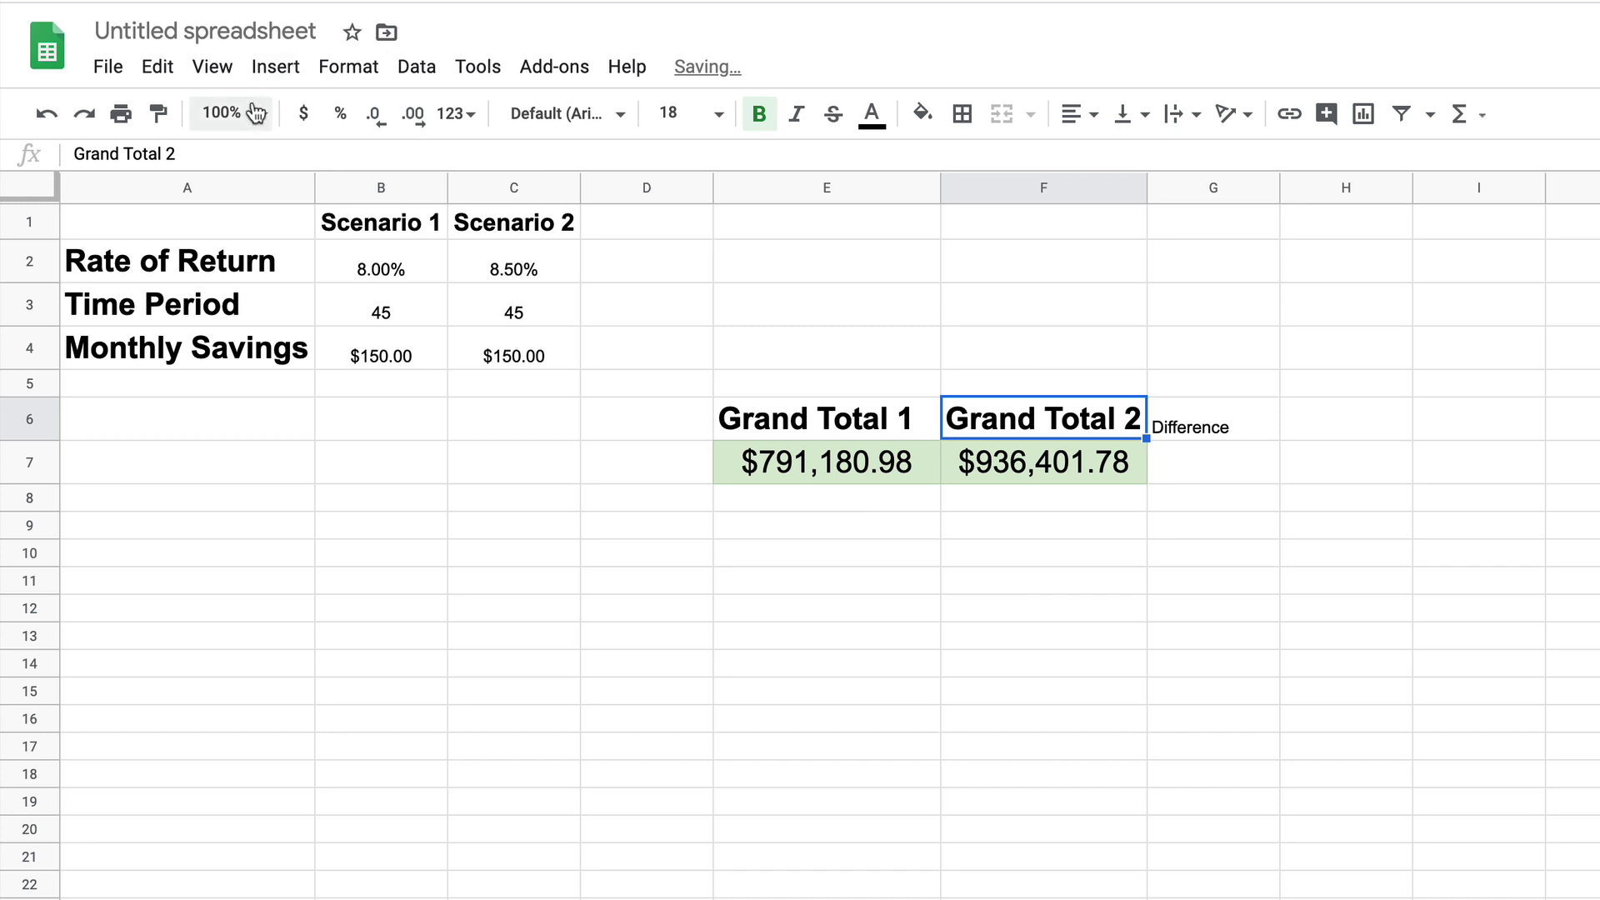
left_click(158, 112)
left_click(1183, 402)
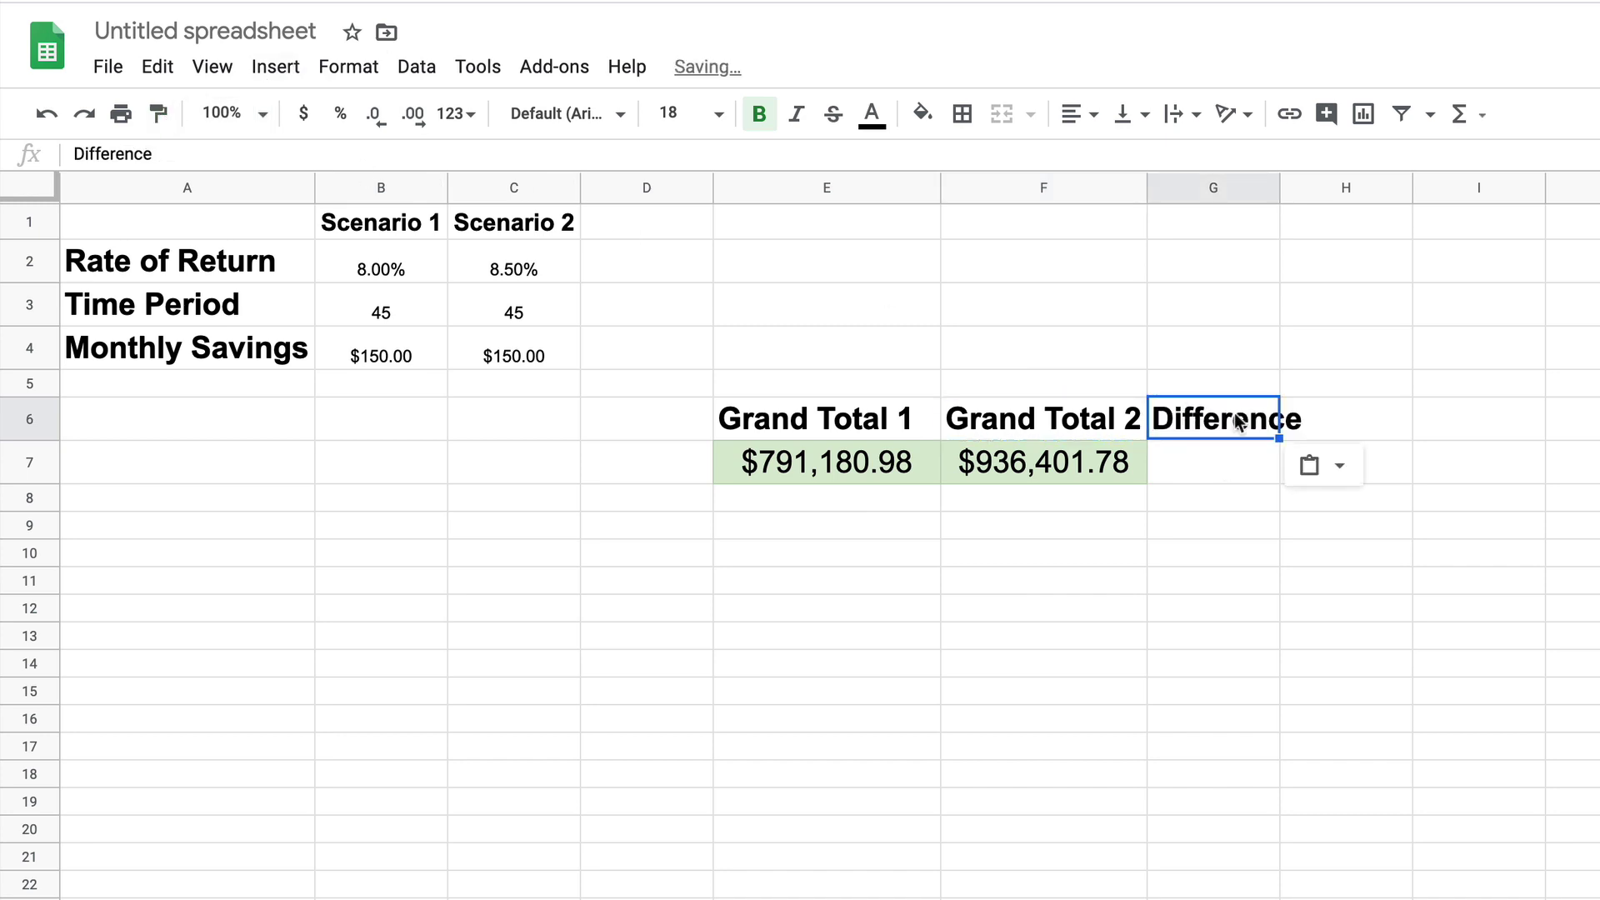
double_click(1277, 188)
Enter the formula =(E7-F7) in cell G7 under the Difference heading.
left_click(1255, 451)
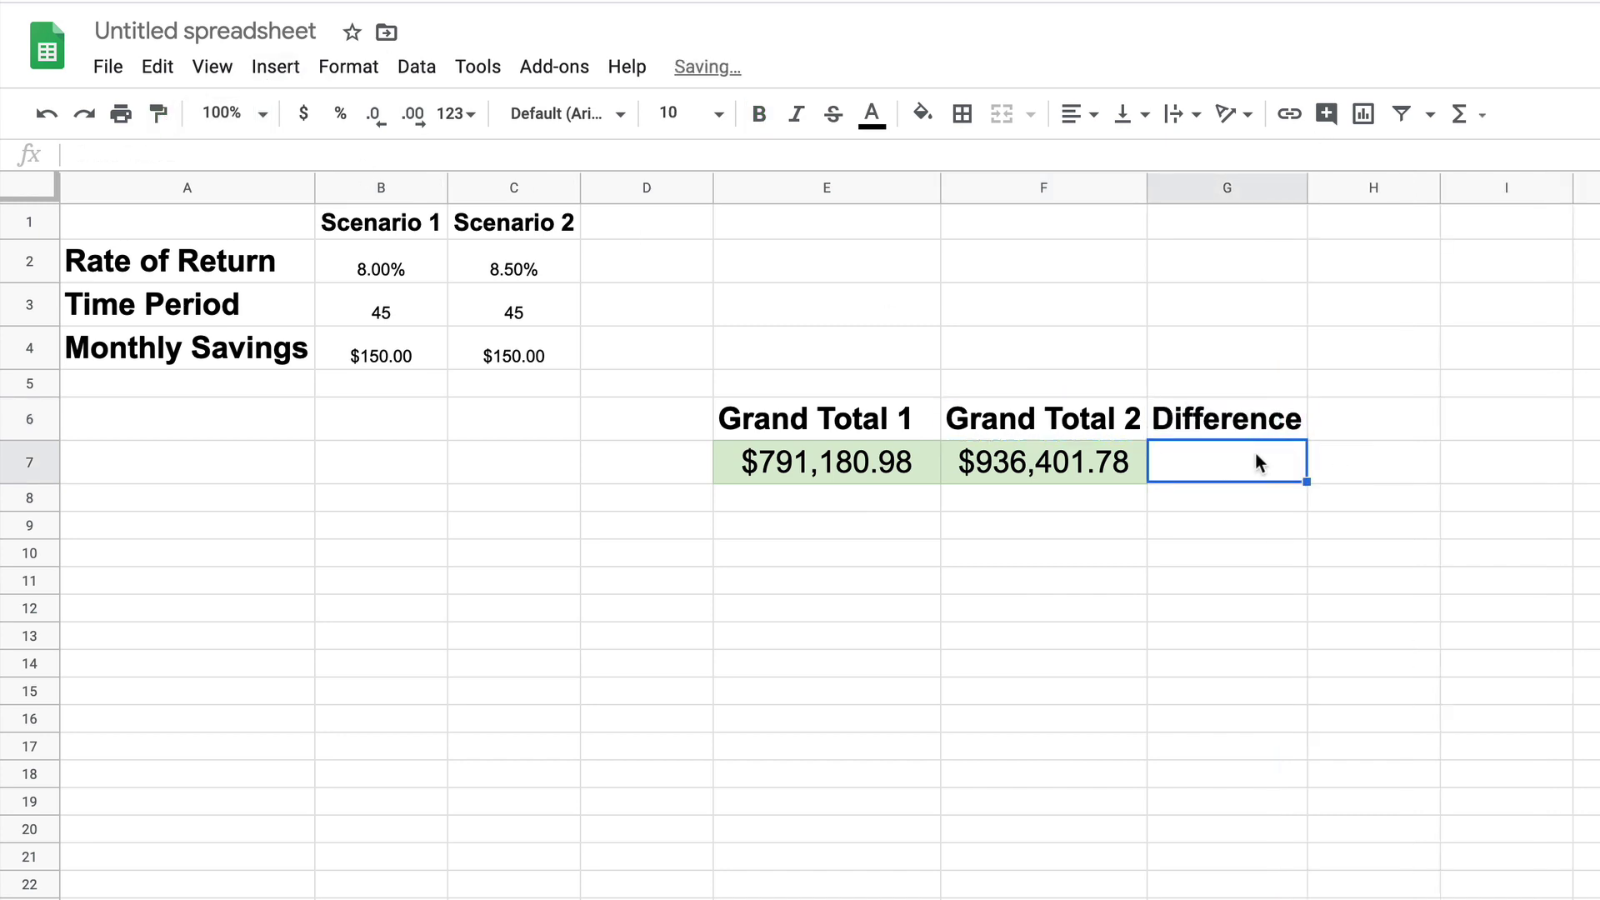
type("=(")
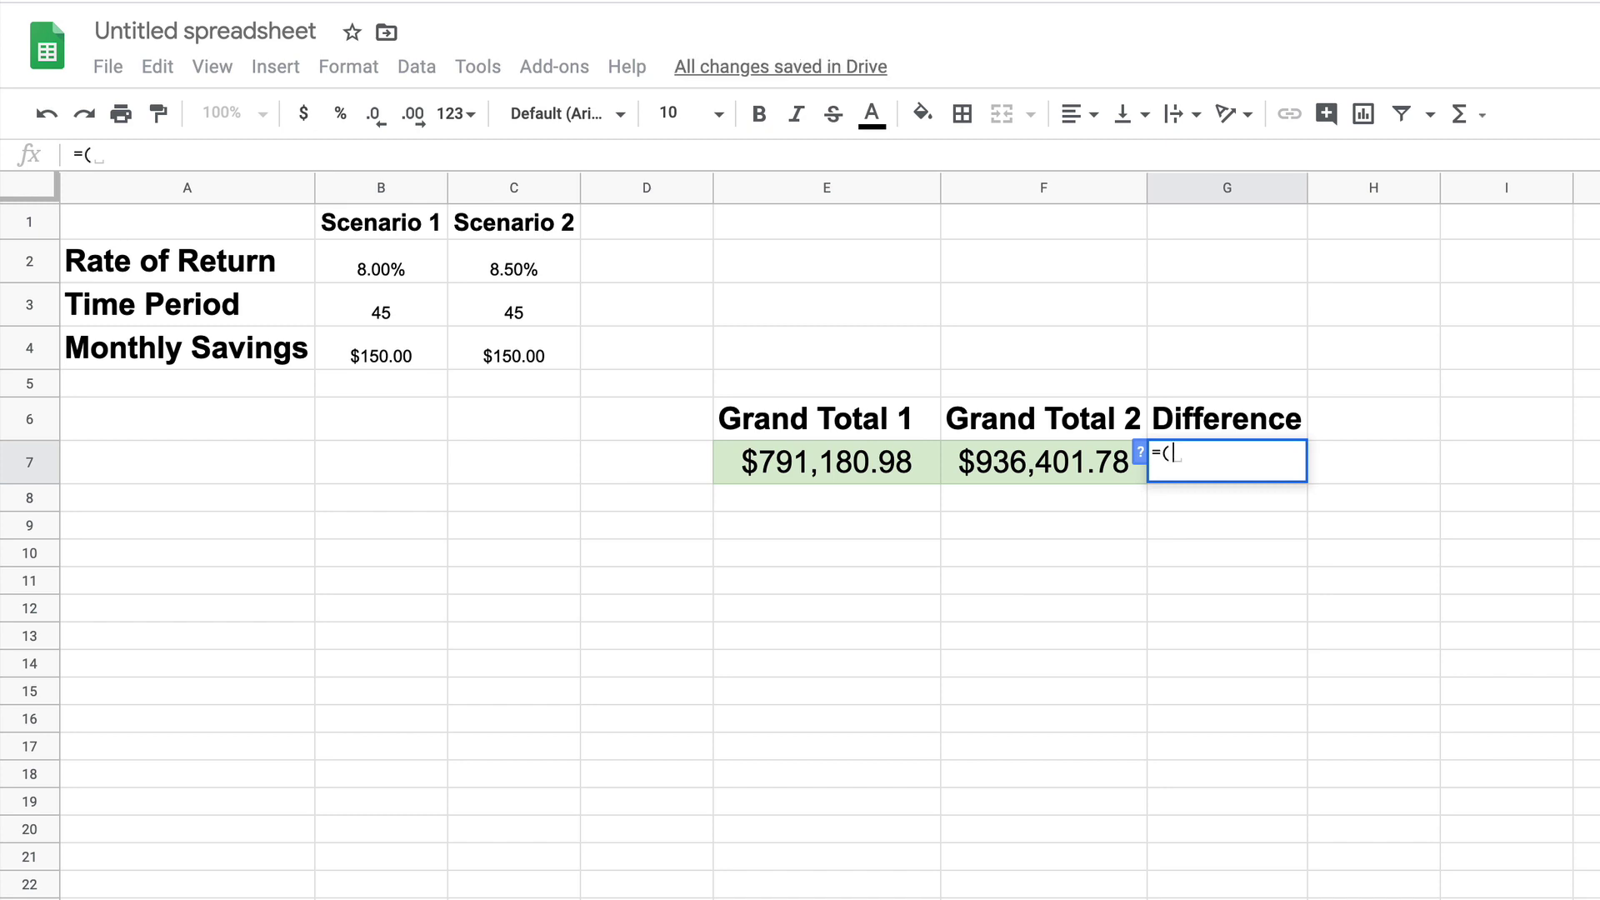
left_click(849, 462)
type("-")
left_click(1046, 469)
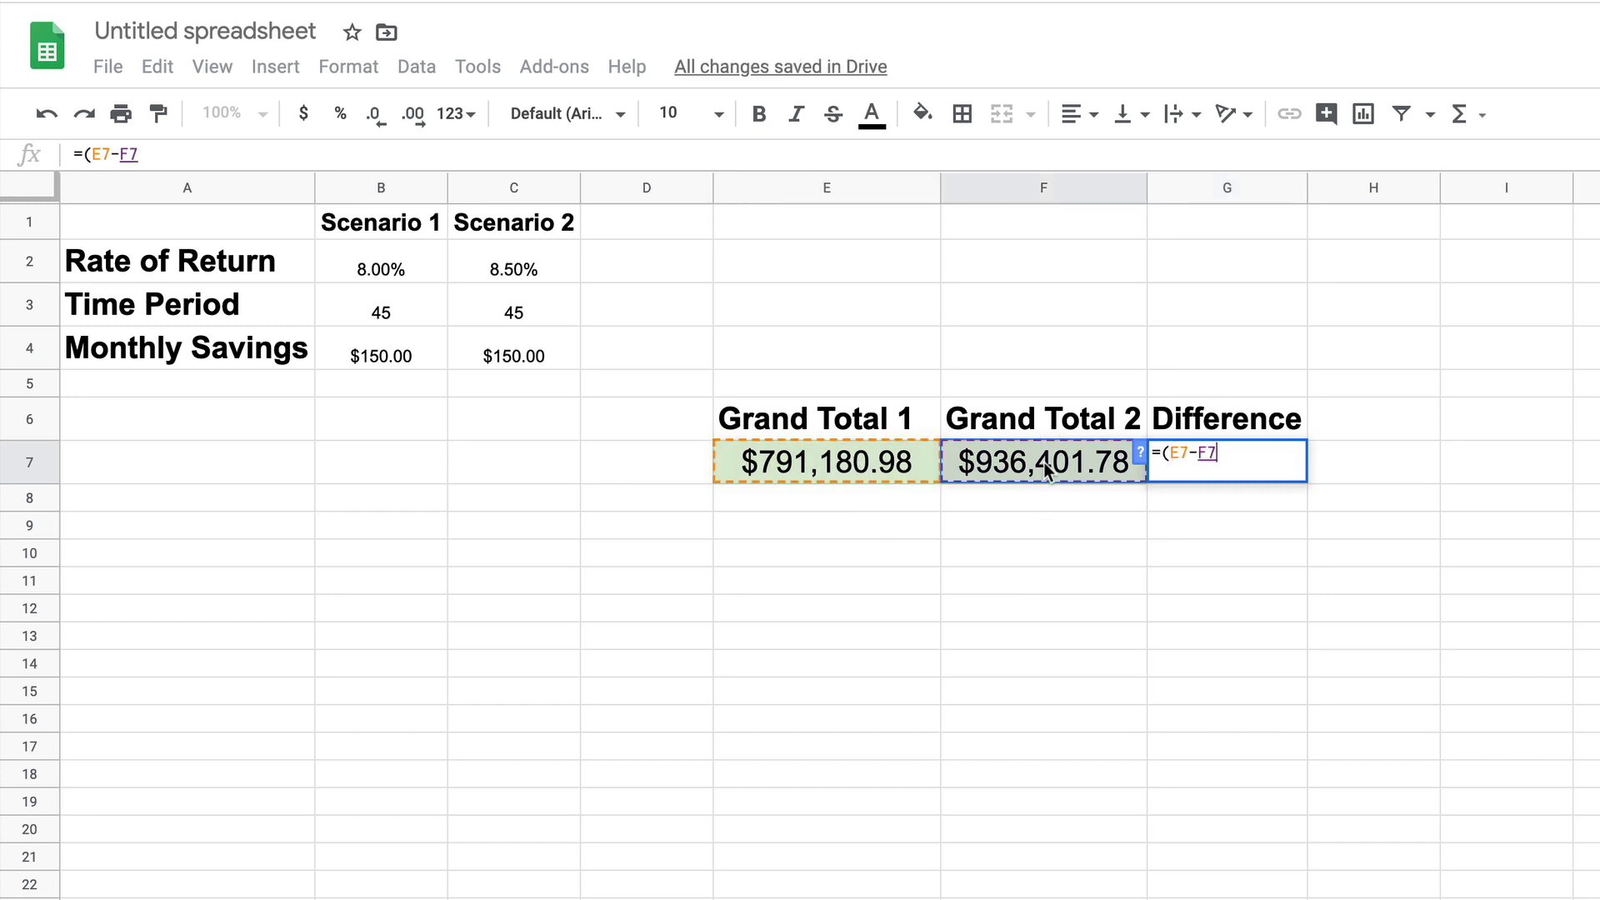
key("Return")
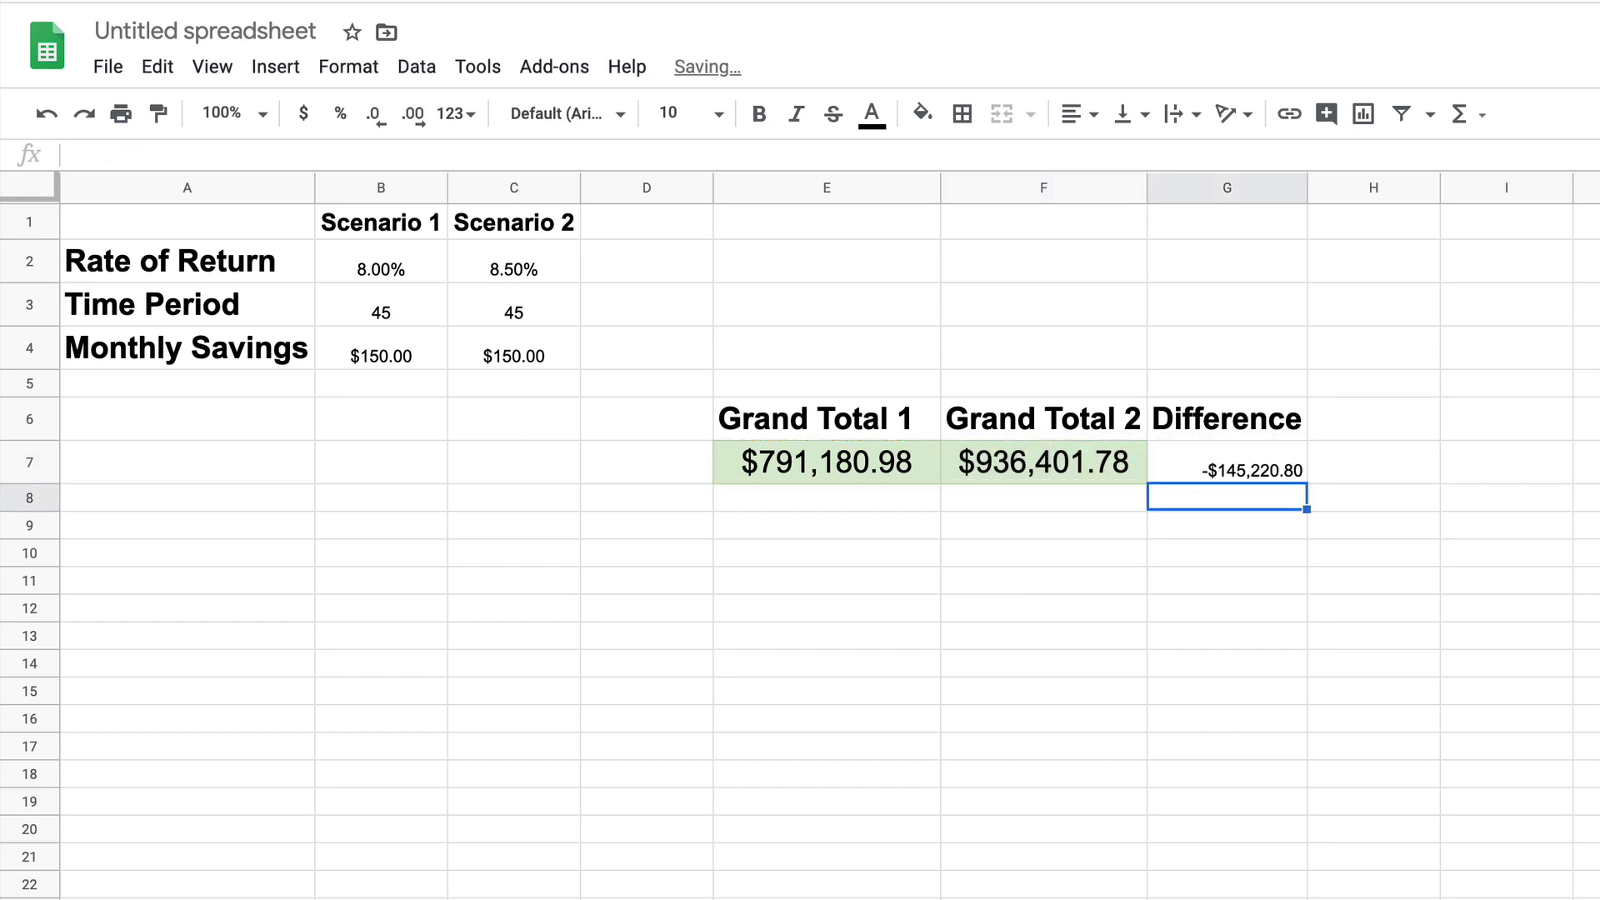
Copy the formatting of total cell F7 onto G7 and widen column G to fit the amount.
left_click(1031, 479)
left_click(158, 113)
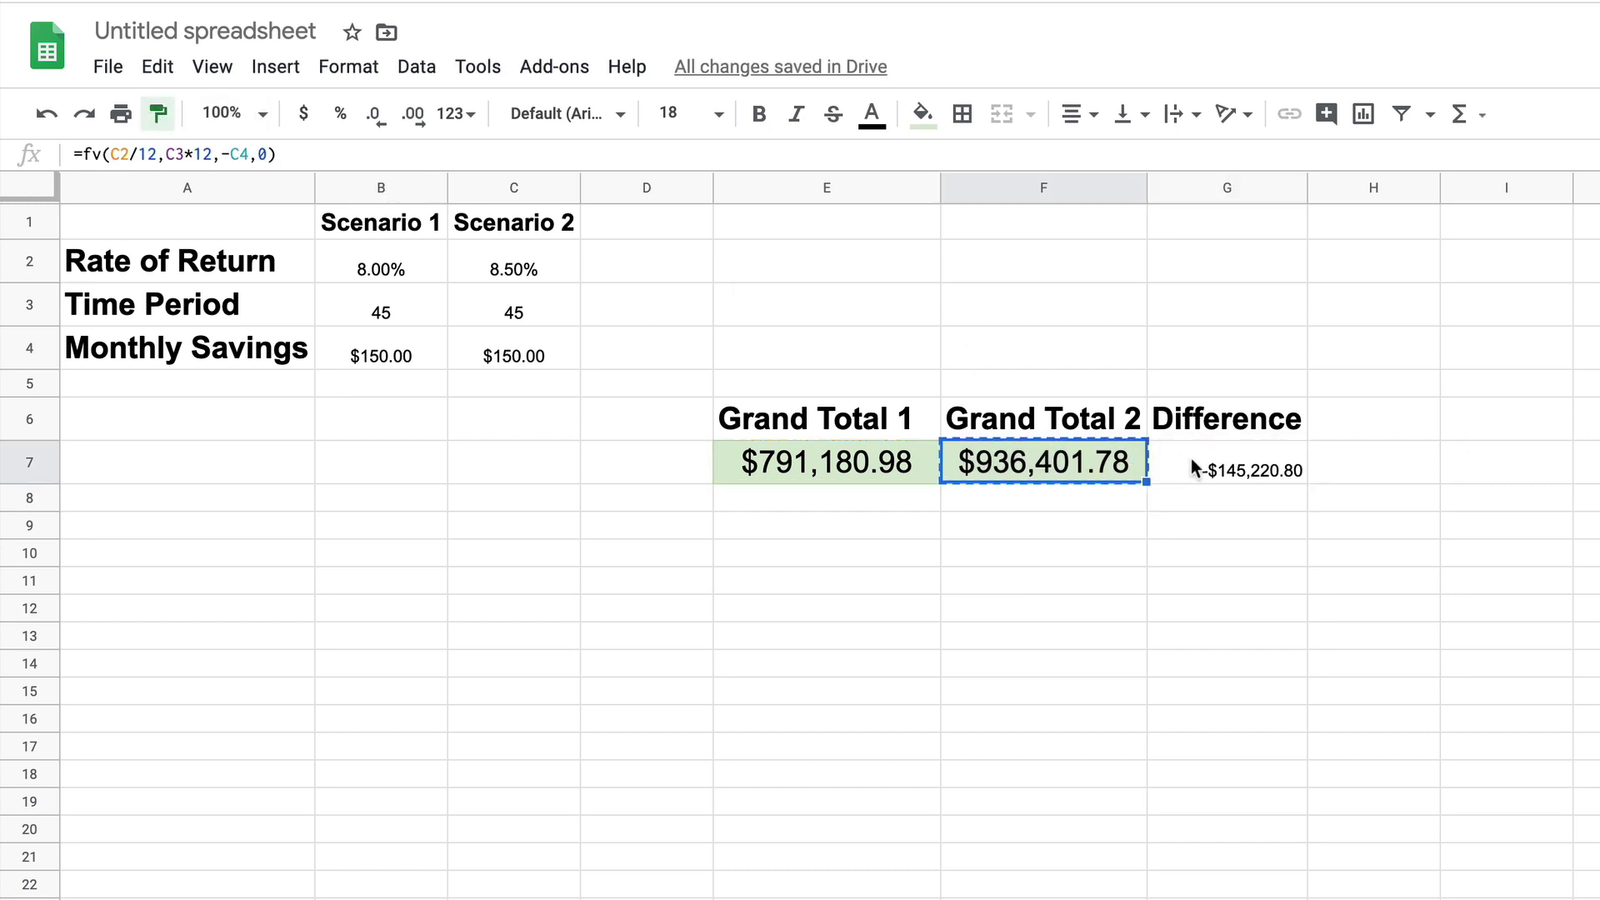
left_click(1181, 461)
left_click_drag(1307, 188, 1343, 242)
left_click(1328, 829)
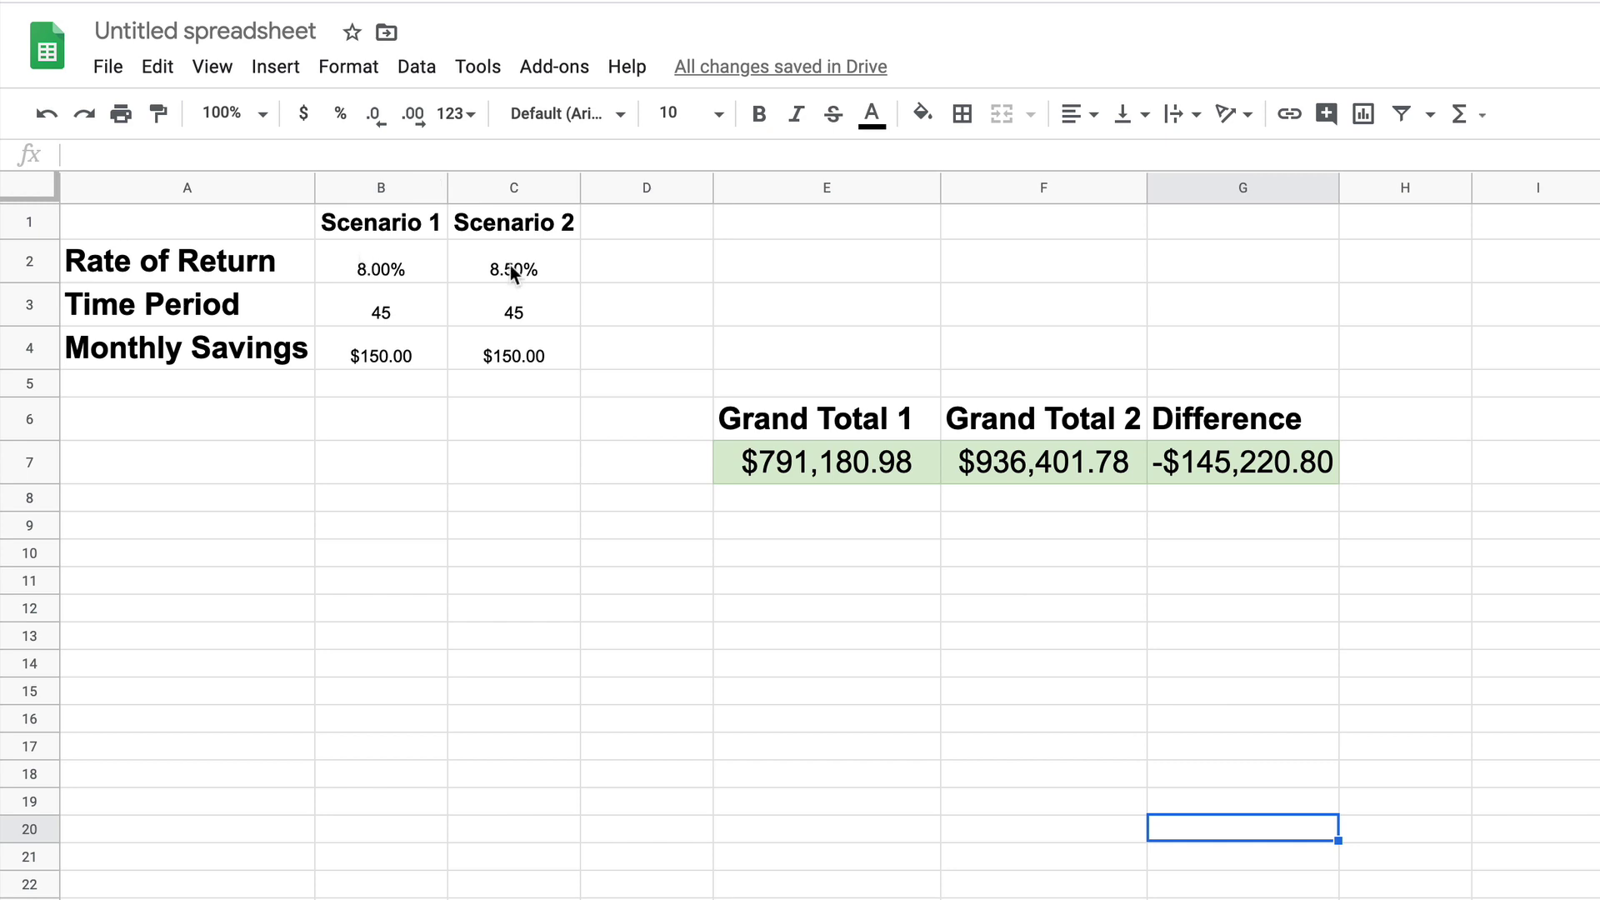
Reverse the subtraction in cell G7 so the difference formula reads =(F7-E7).
left_click(1221, 469)
double_click(1220, 463)
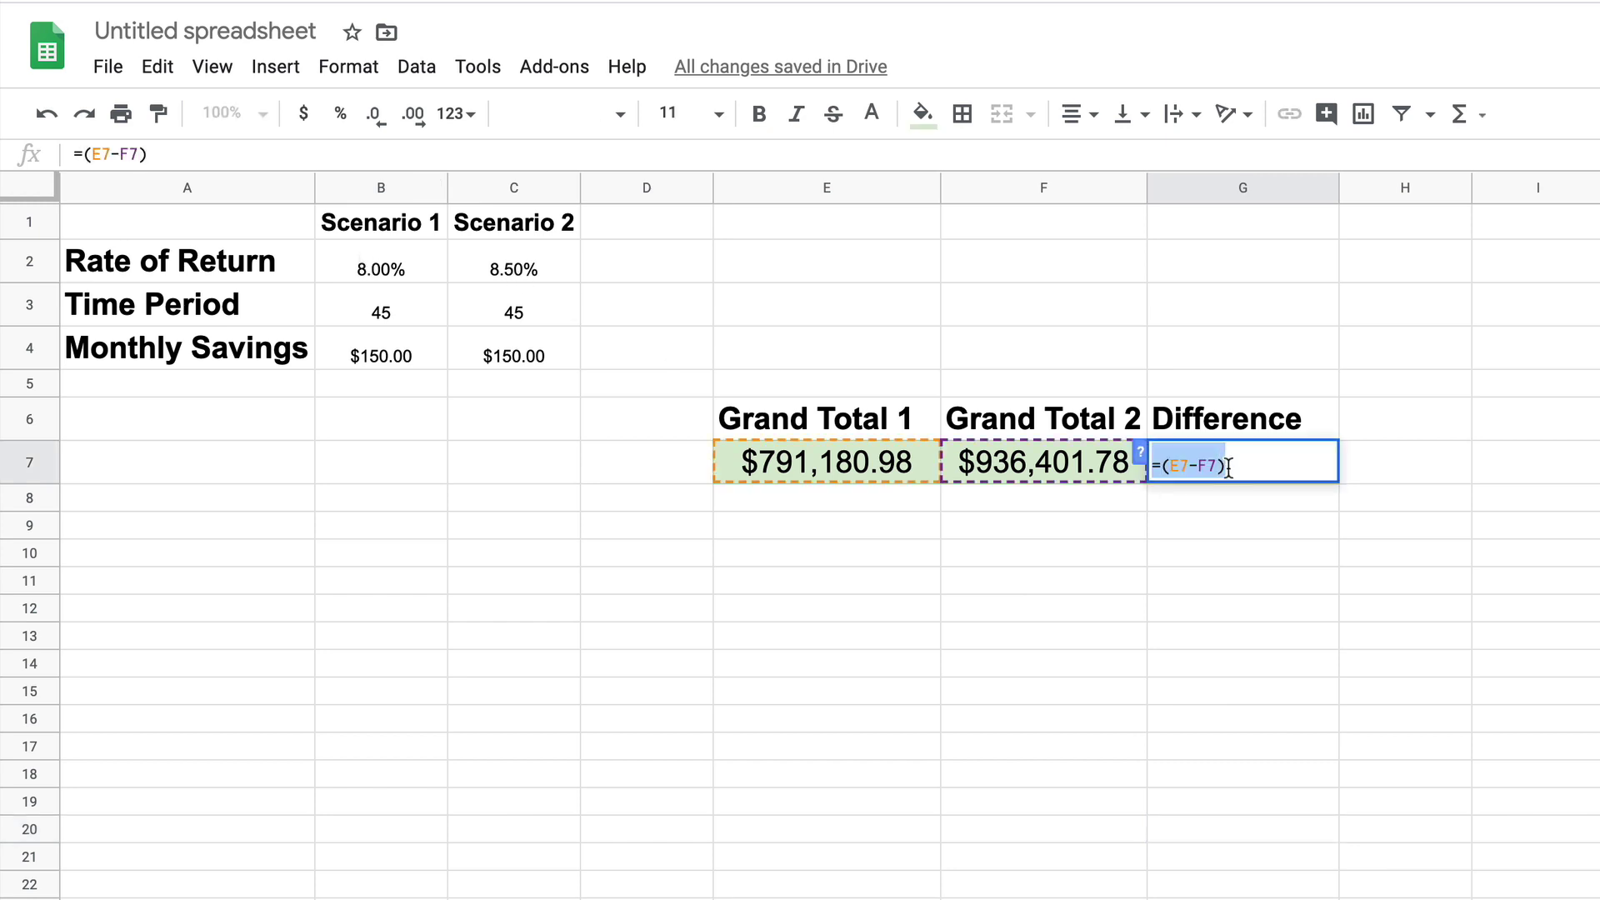
left_click(1220, 463)
key("BackSpace")
key("BackSpace")
key("BackSpace")
key("BackSpace")
key("BackSpace")
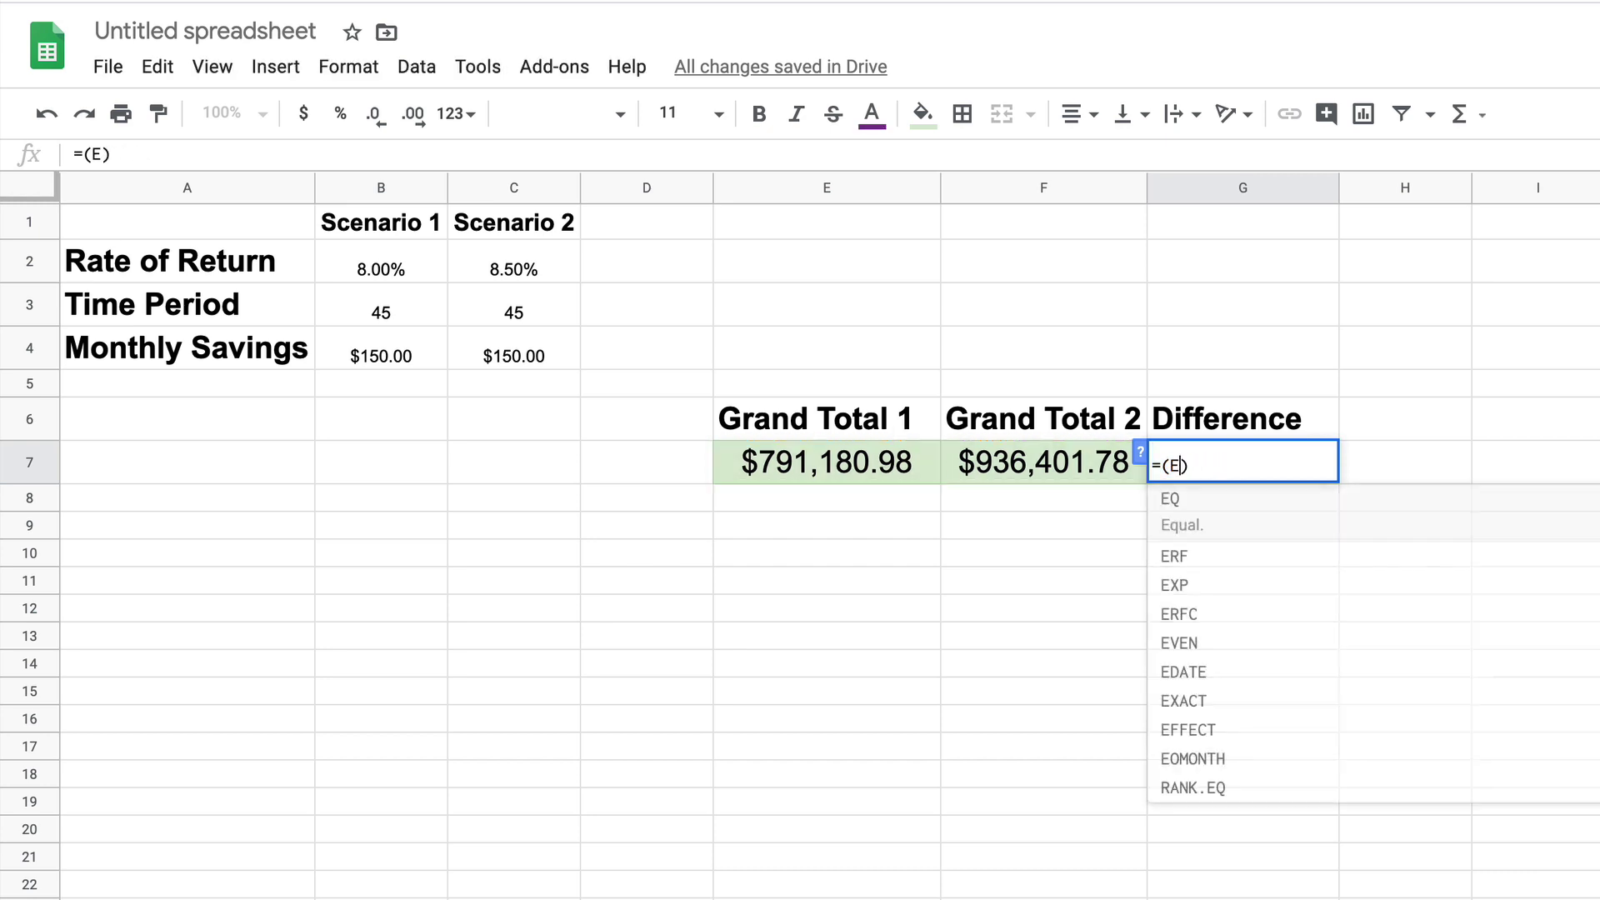
left_click(1033, 468)
type("-")
left_click(827, 467)
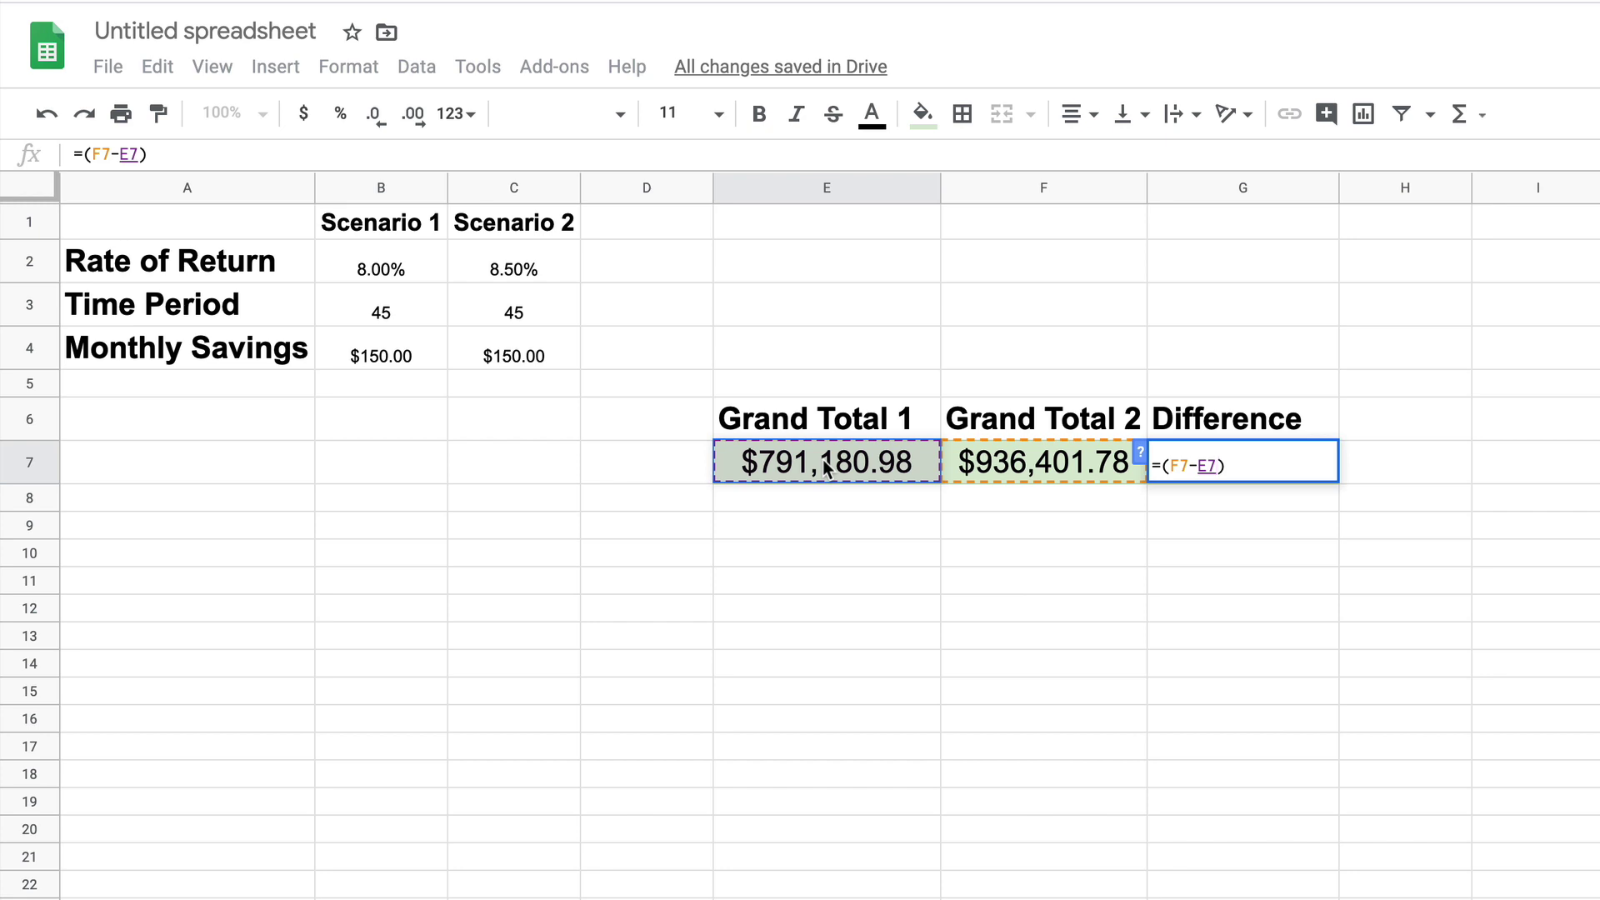
key("Return")
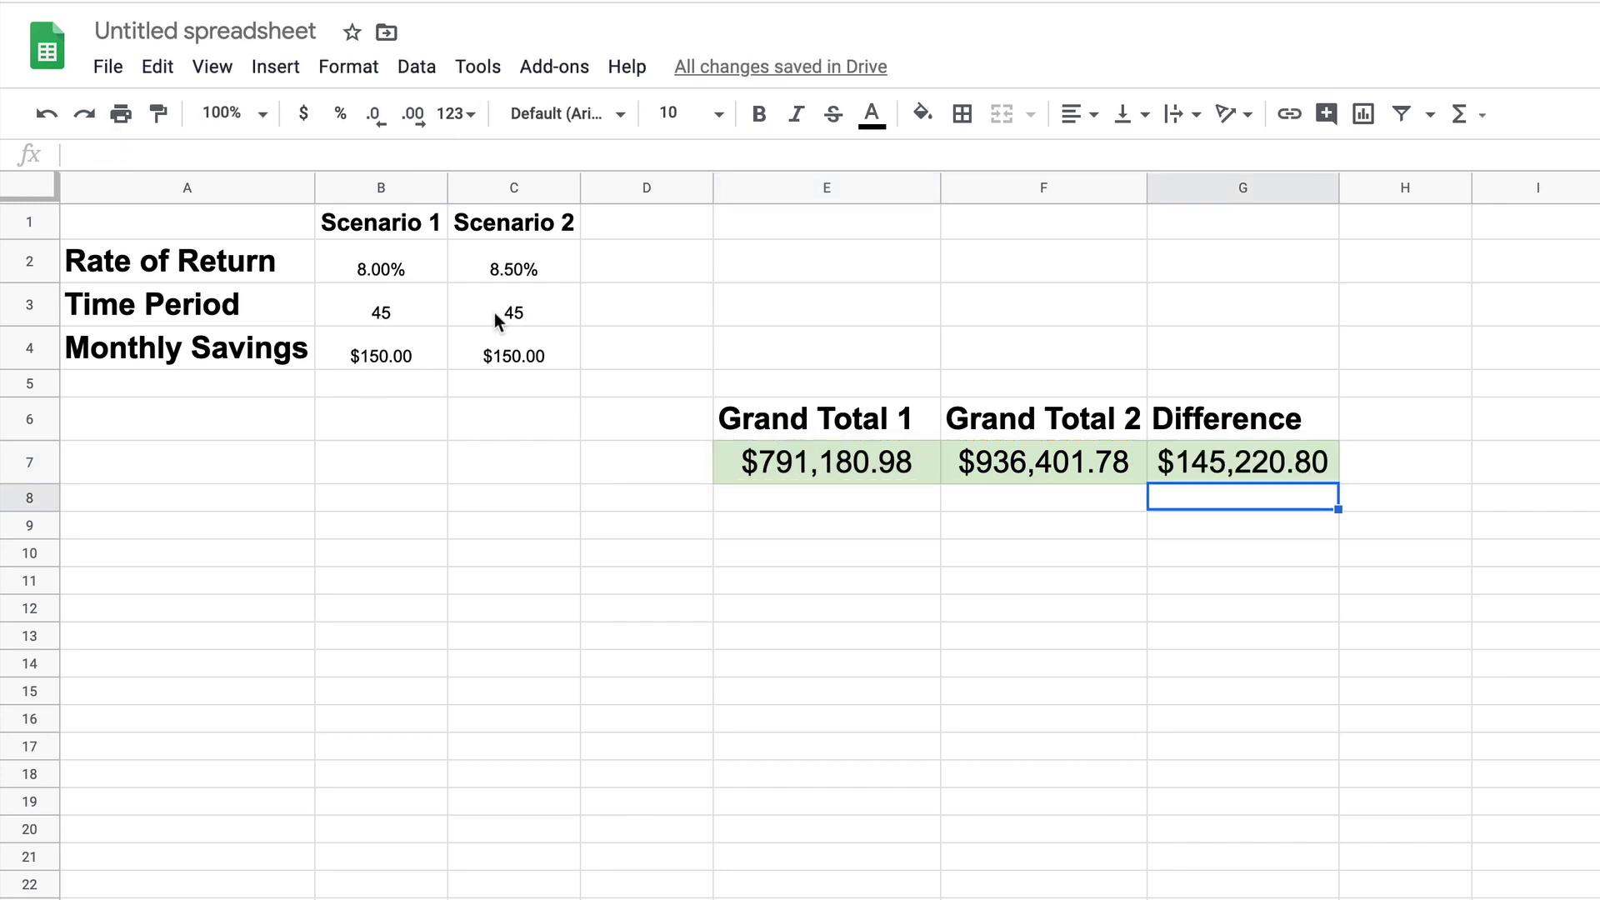
Set the Scenario 2 rate of return in cell C2 to 8%.
left_click(488, 265)
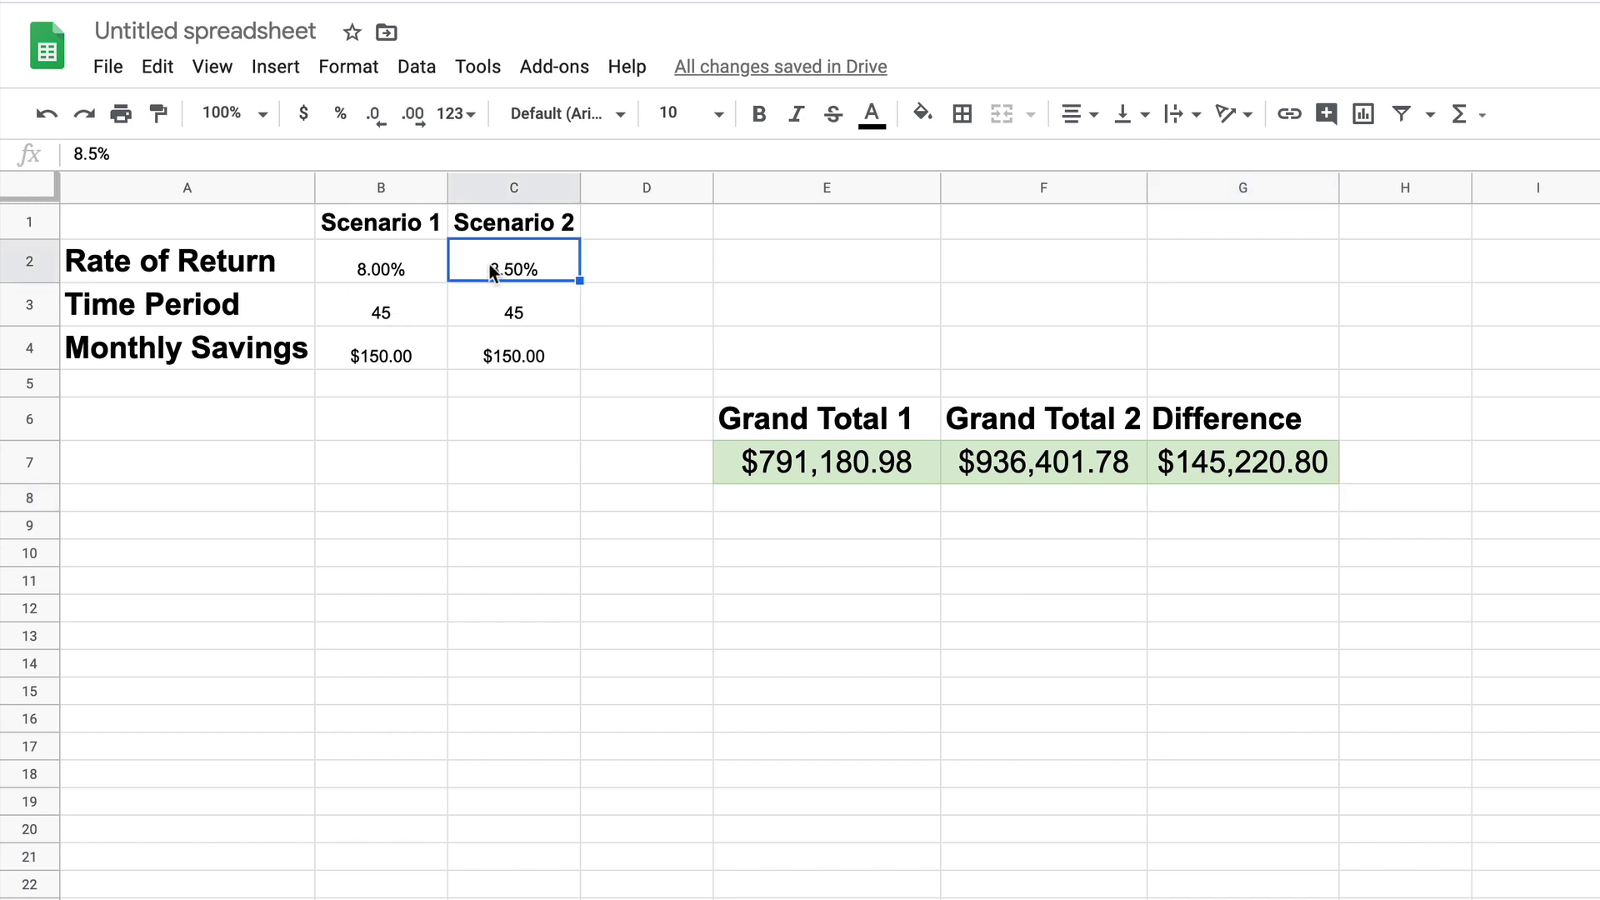
type("8")
key("Return")
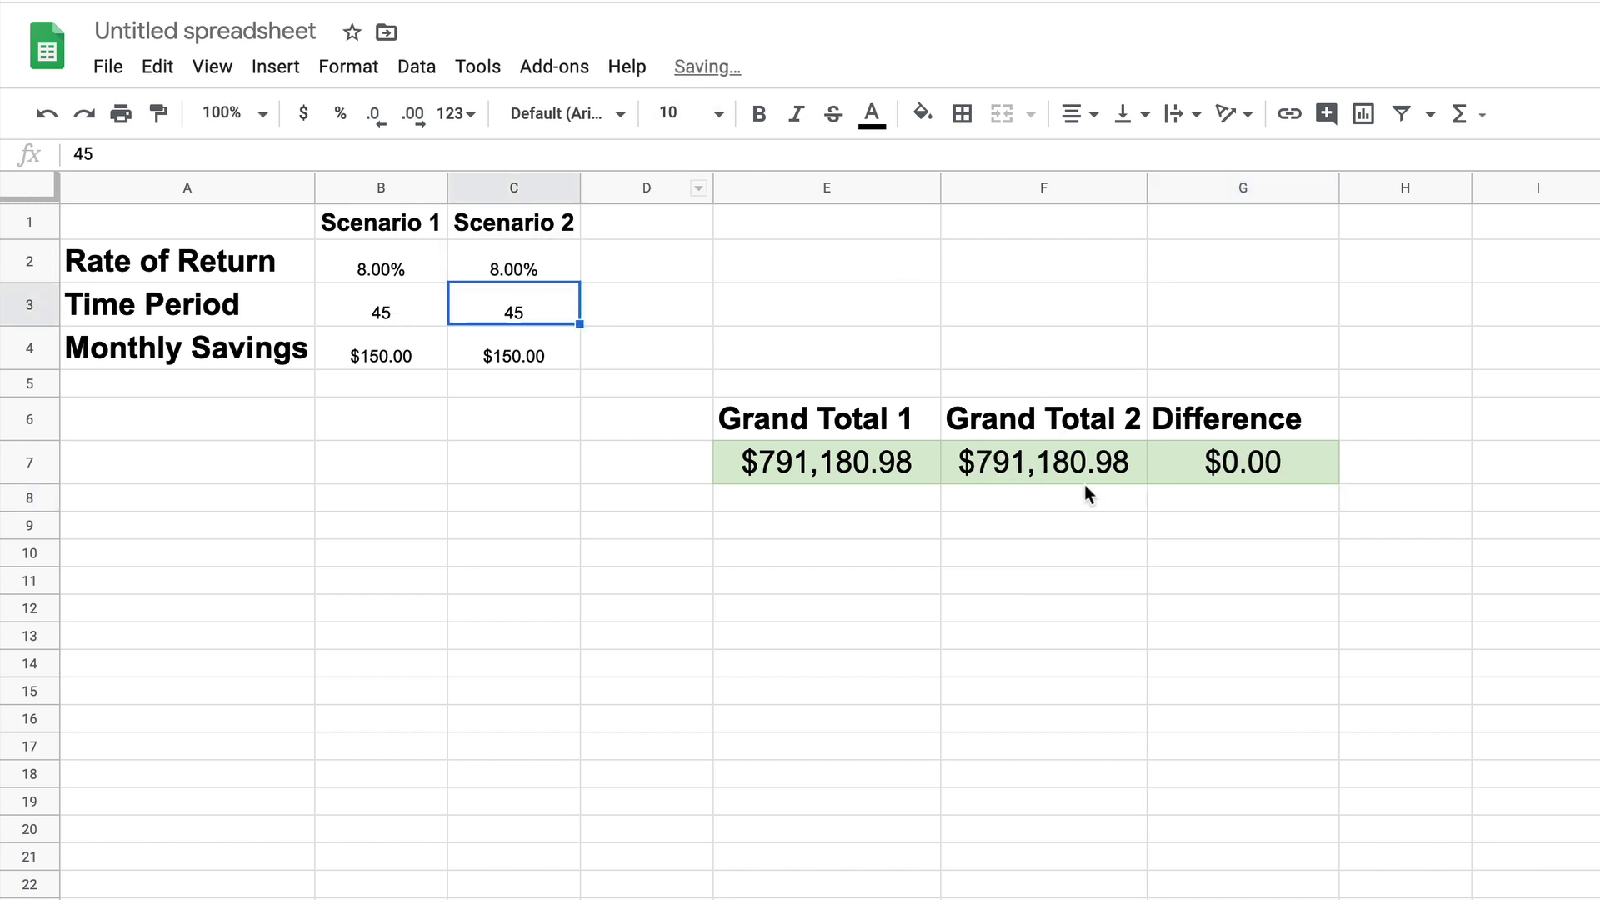
Set the Scenario 1 time period in cell B3 to 44.
left_click(397, 304)
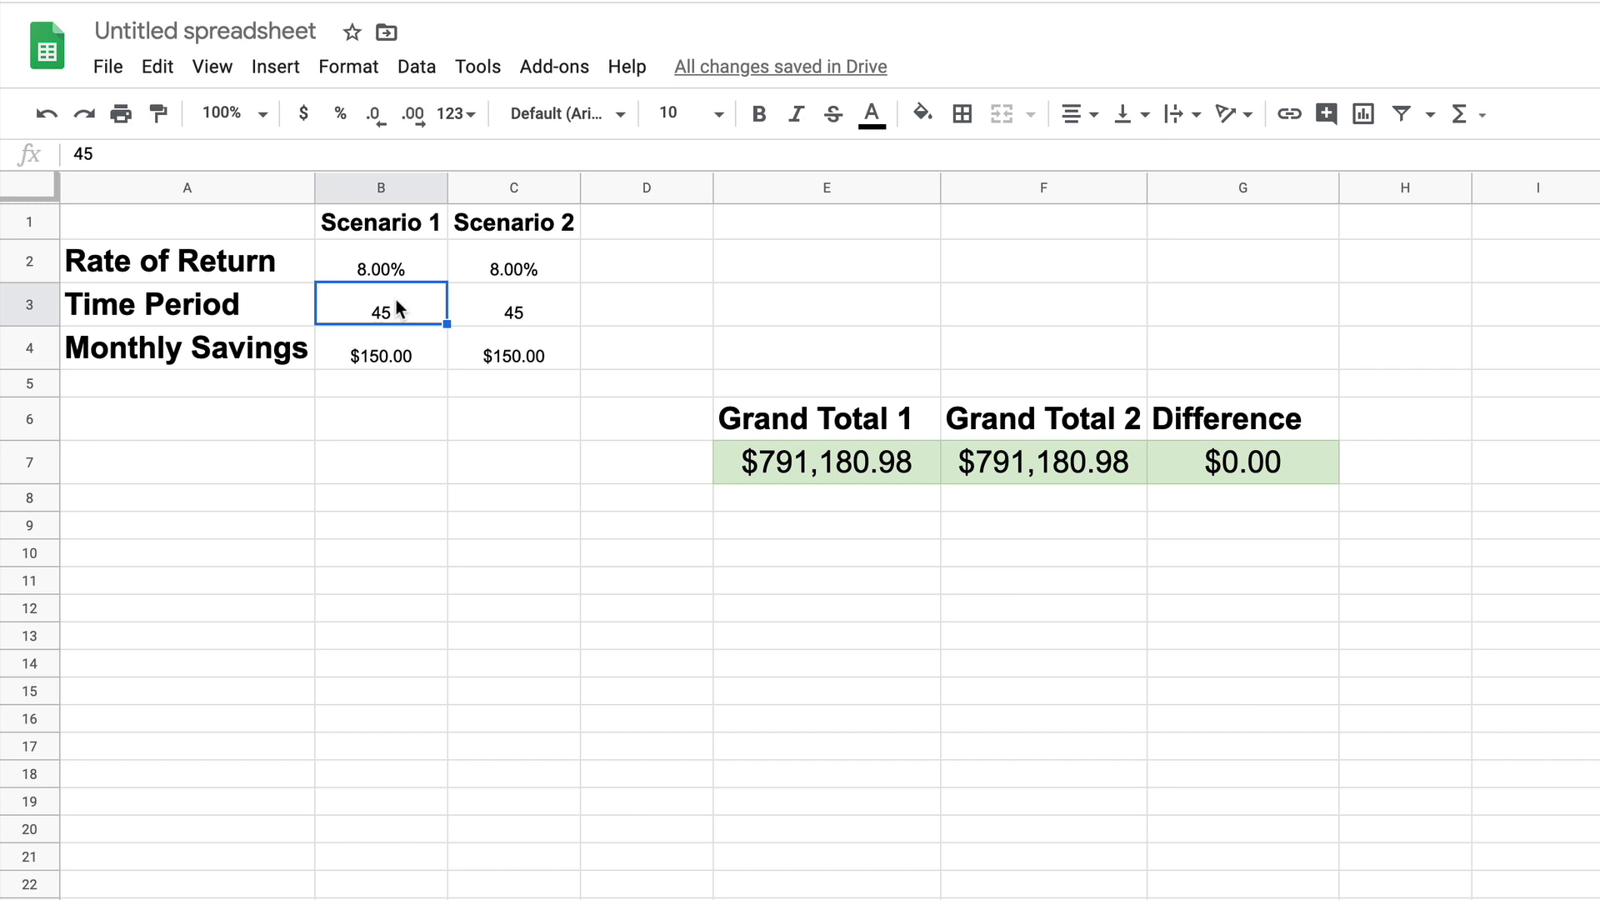
type("44")
key("Return")
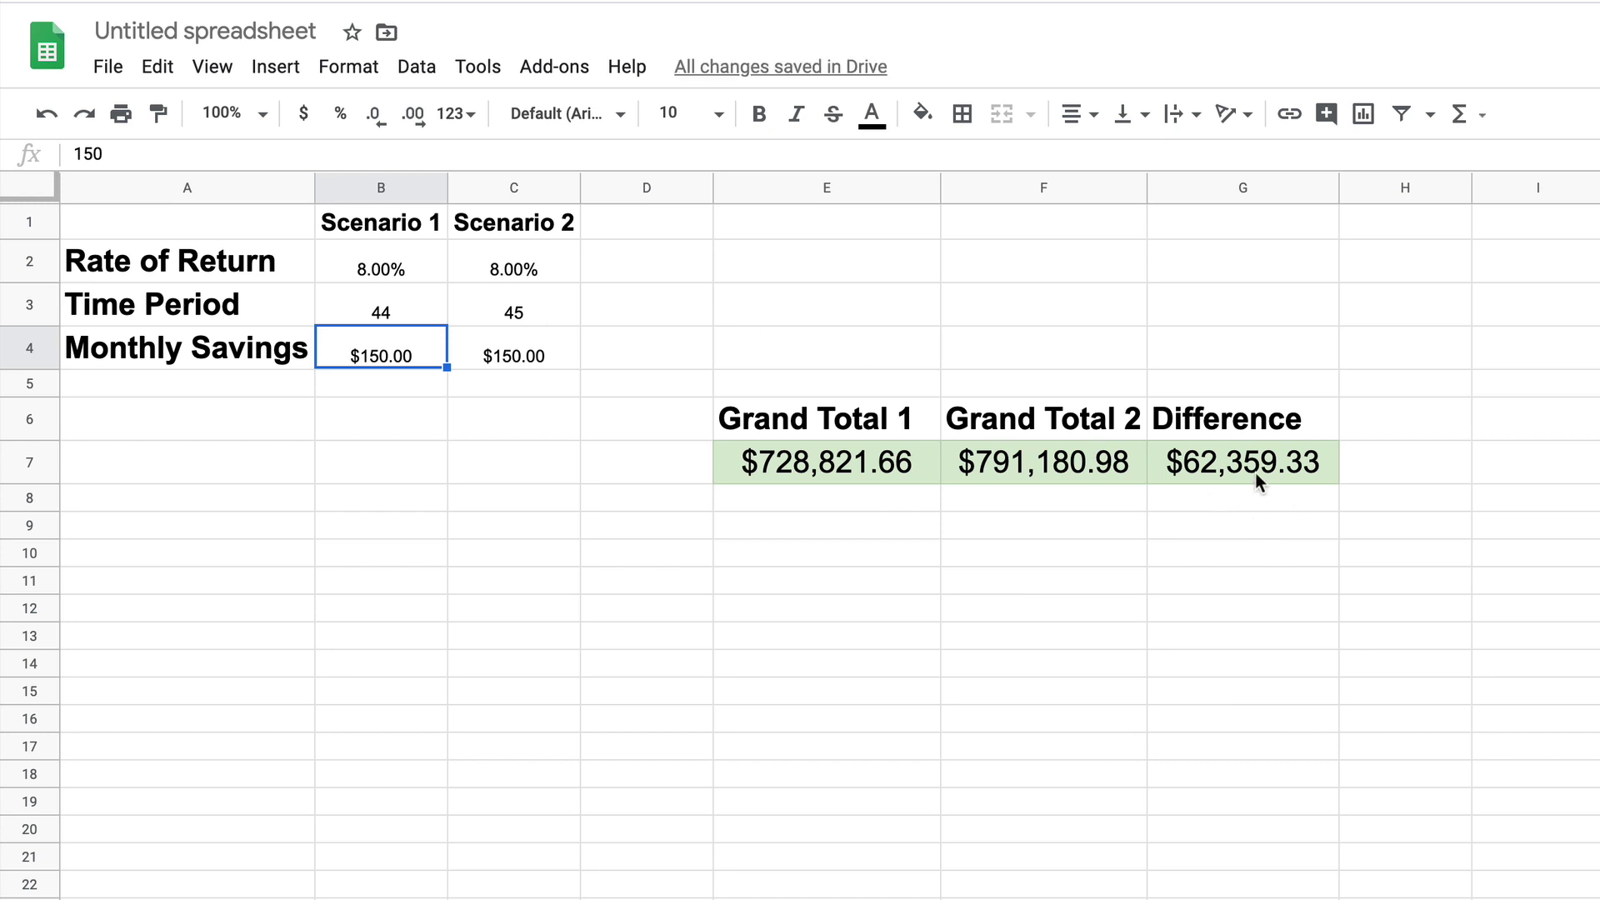
Set the Scenario 1 time period in B3 to 45 and its monthly savings in B4 to $100.
left_click(399, 308)
type("45")
key("Return")
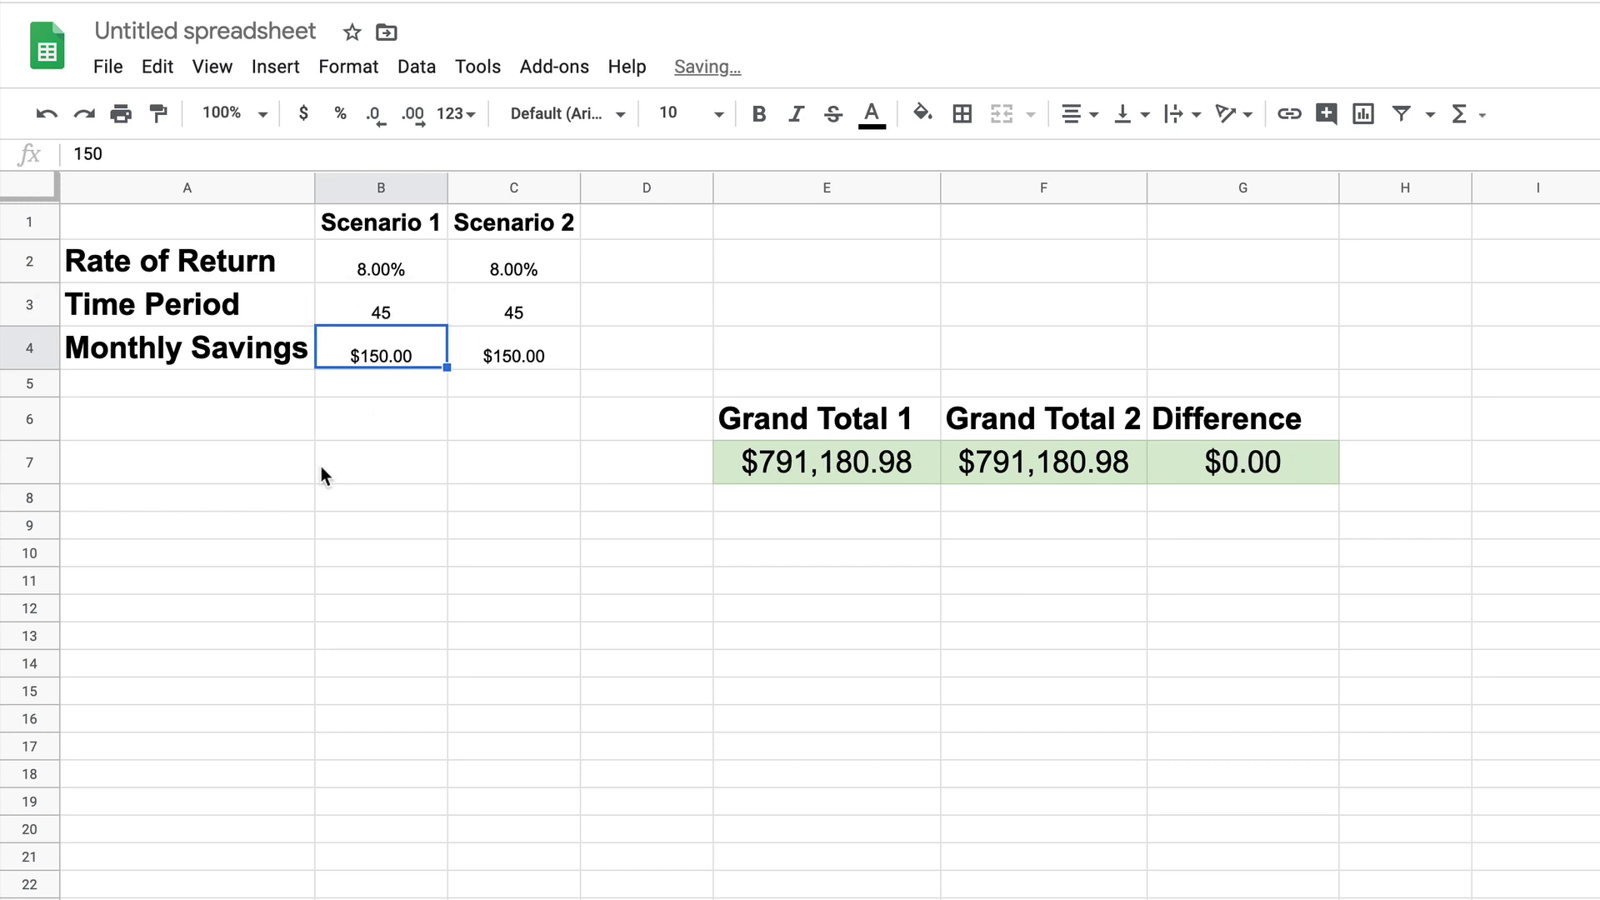
type("100")
key("Return")
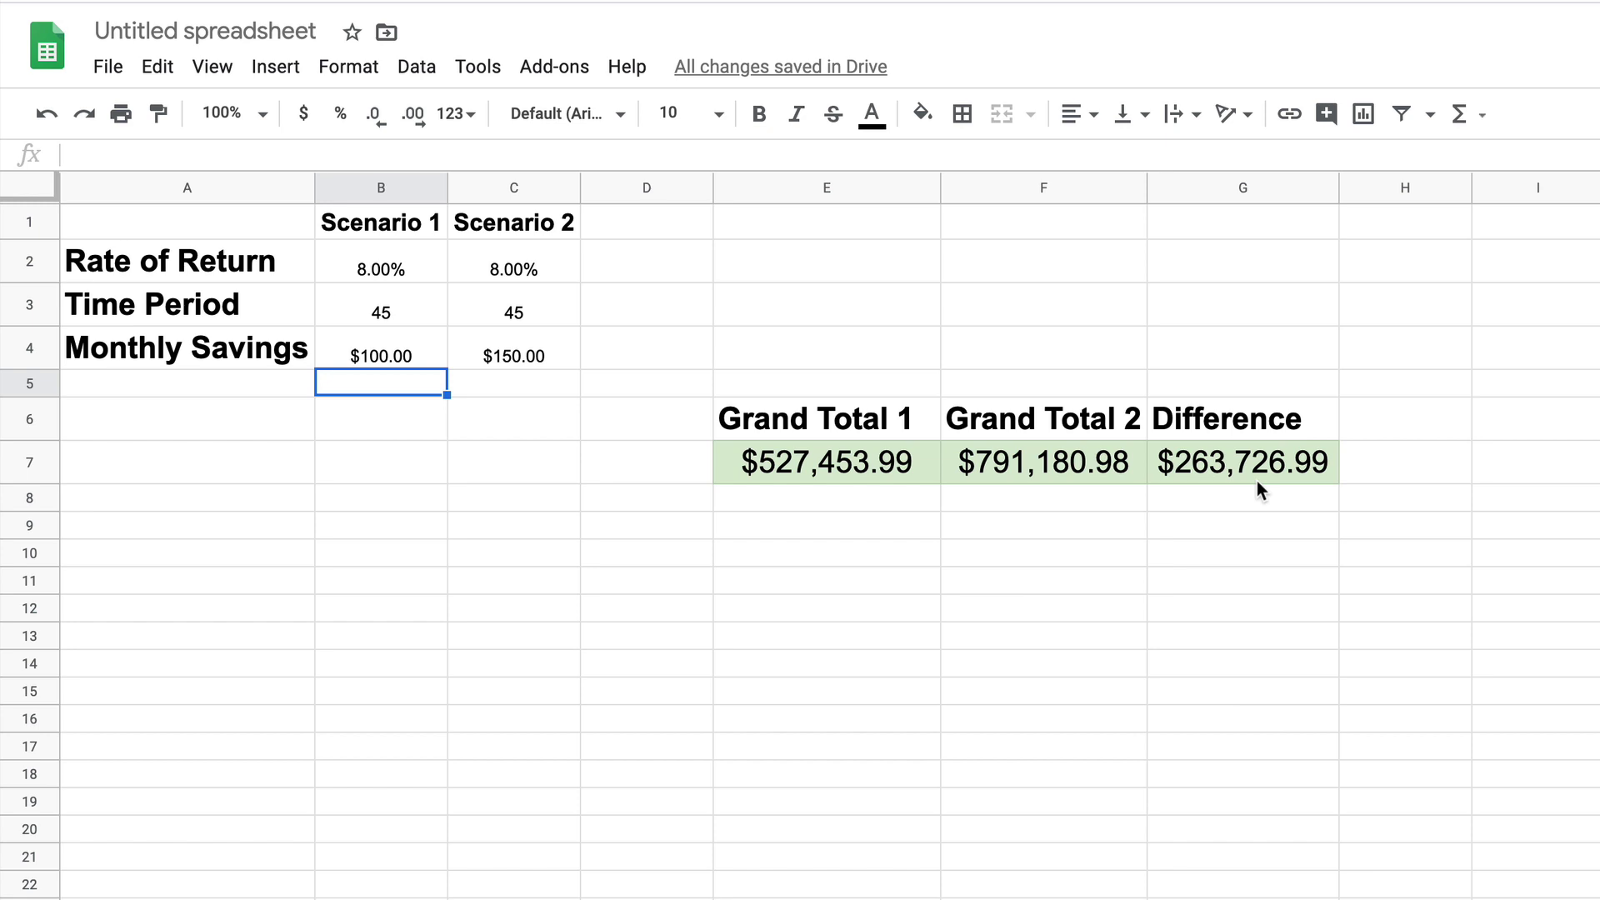
Move the grand totals and difference block from E6:G7 up to E1:G2.
left_click_drag(829, 420, 1212, 479)
key("ctrl+c")
left_click(852, 218)
key("ctrl+v")
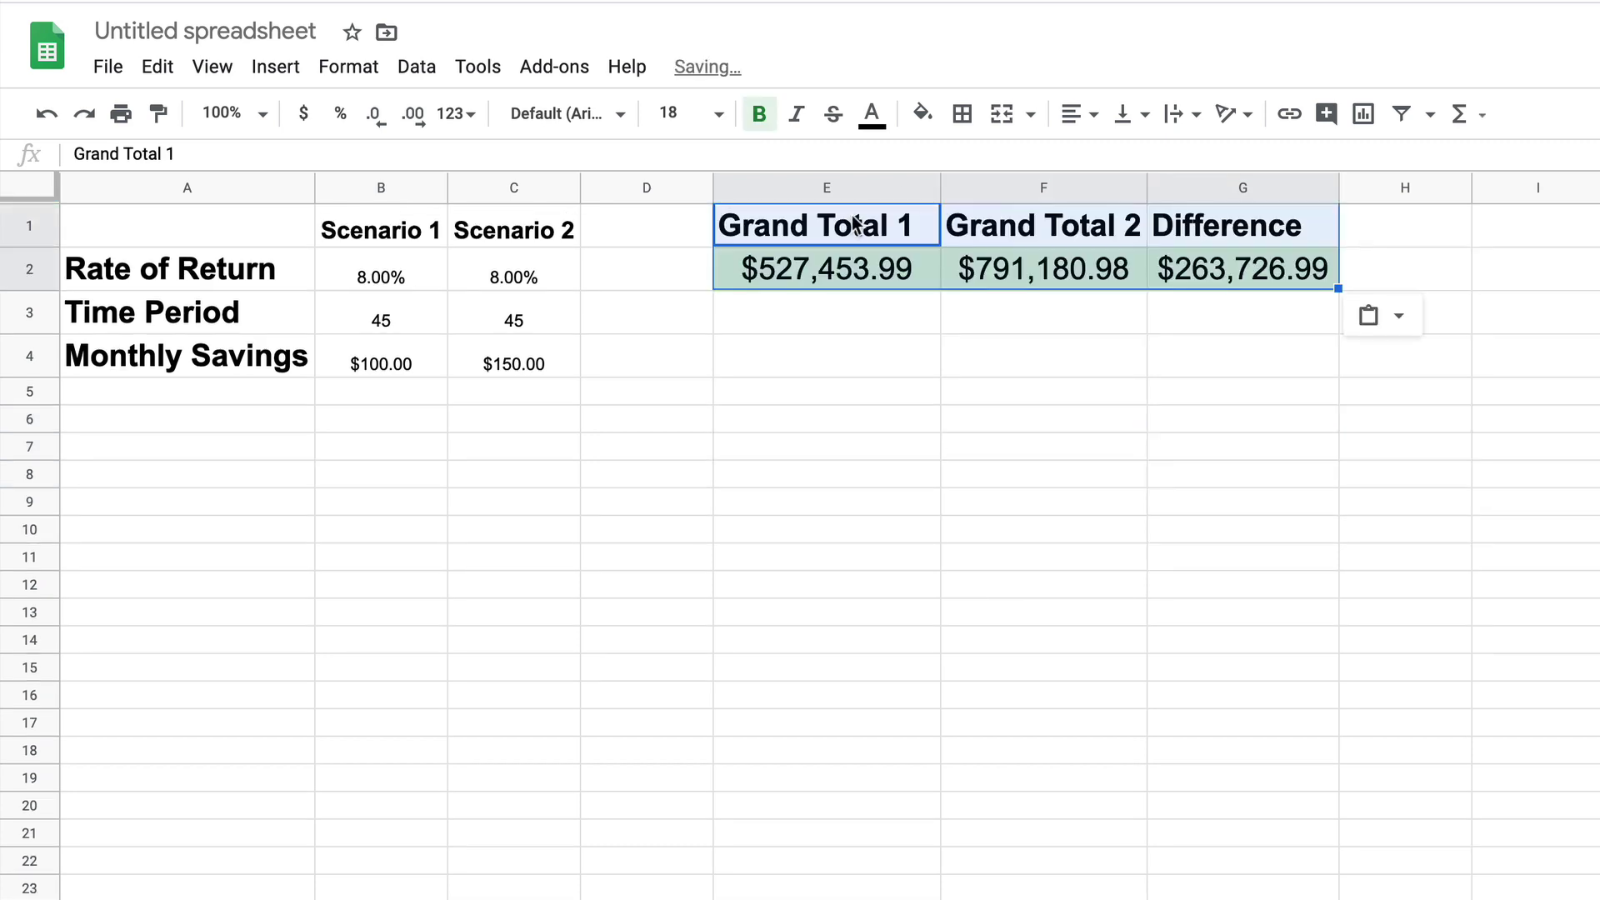
left_click(1099, 441)
left_click_drag(1100, 442, 1100, 421)
left_click(778, 889)
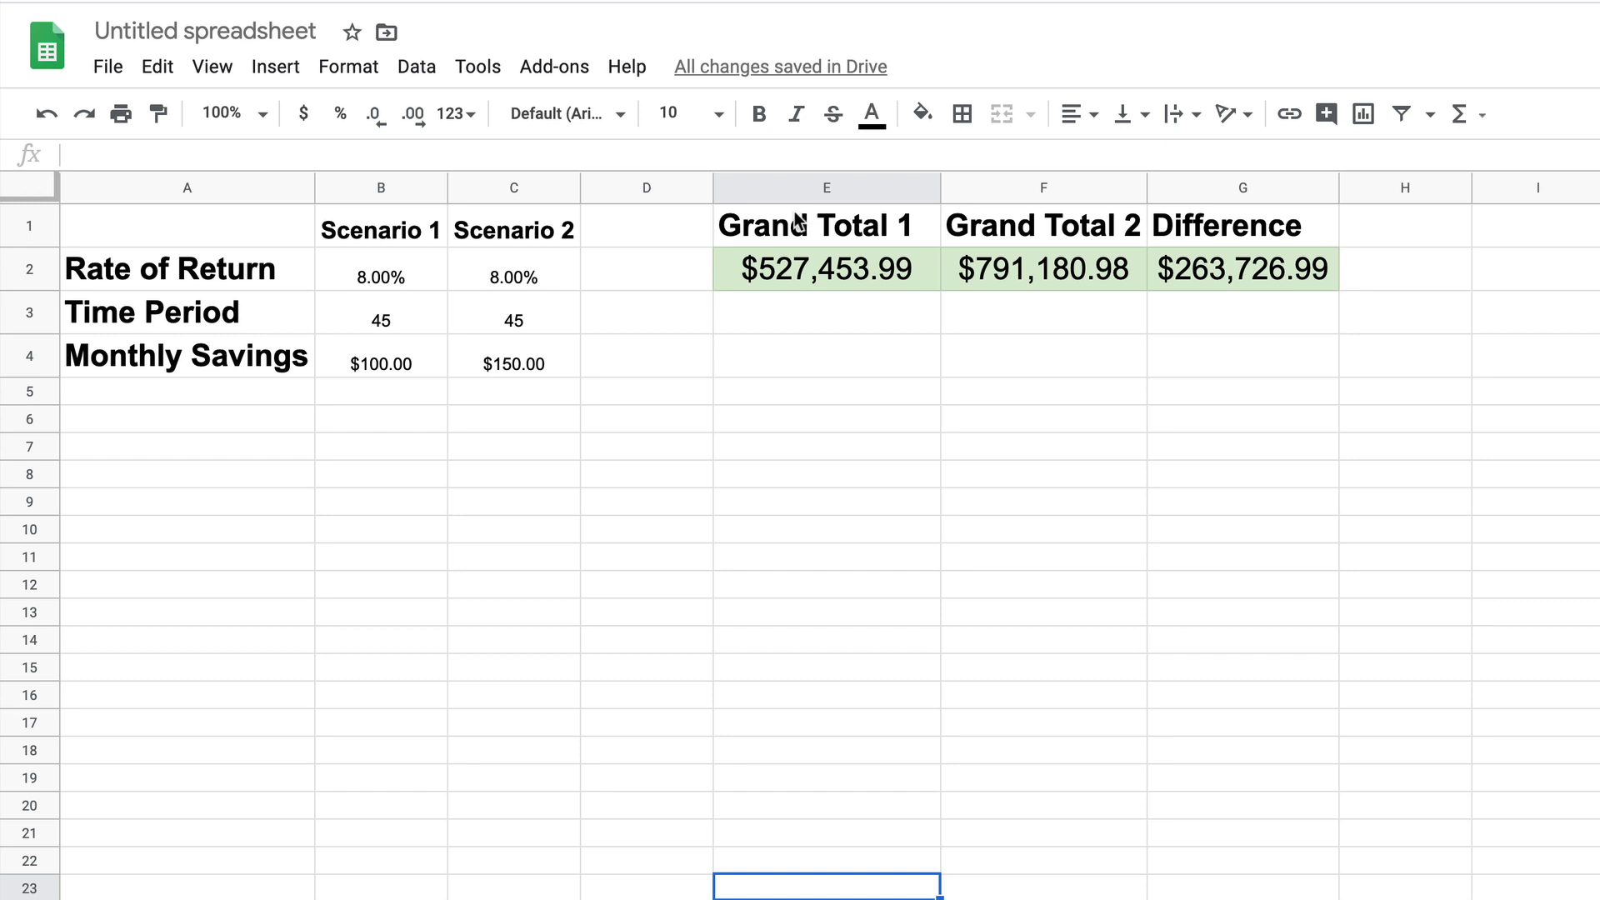
Add the label "Current Savings" in cell A5 below Monthly Savings.
left_click(242, 400)
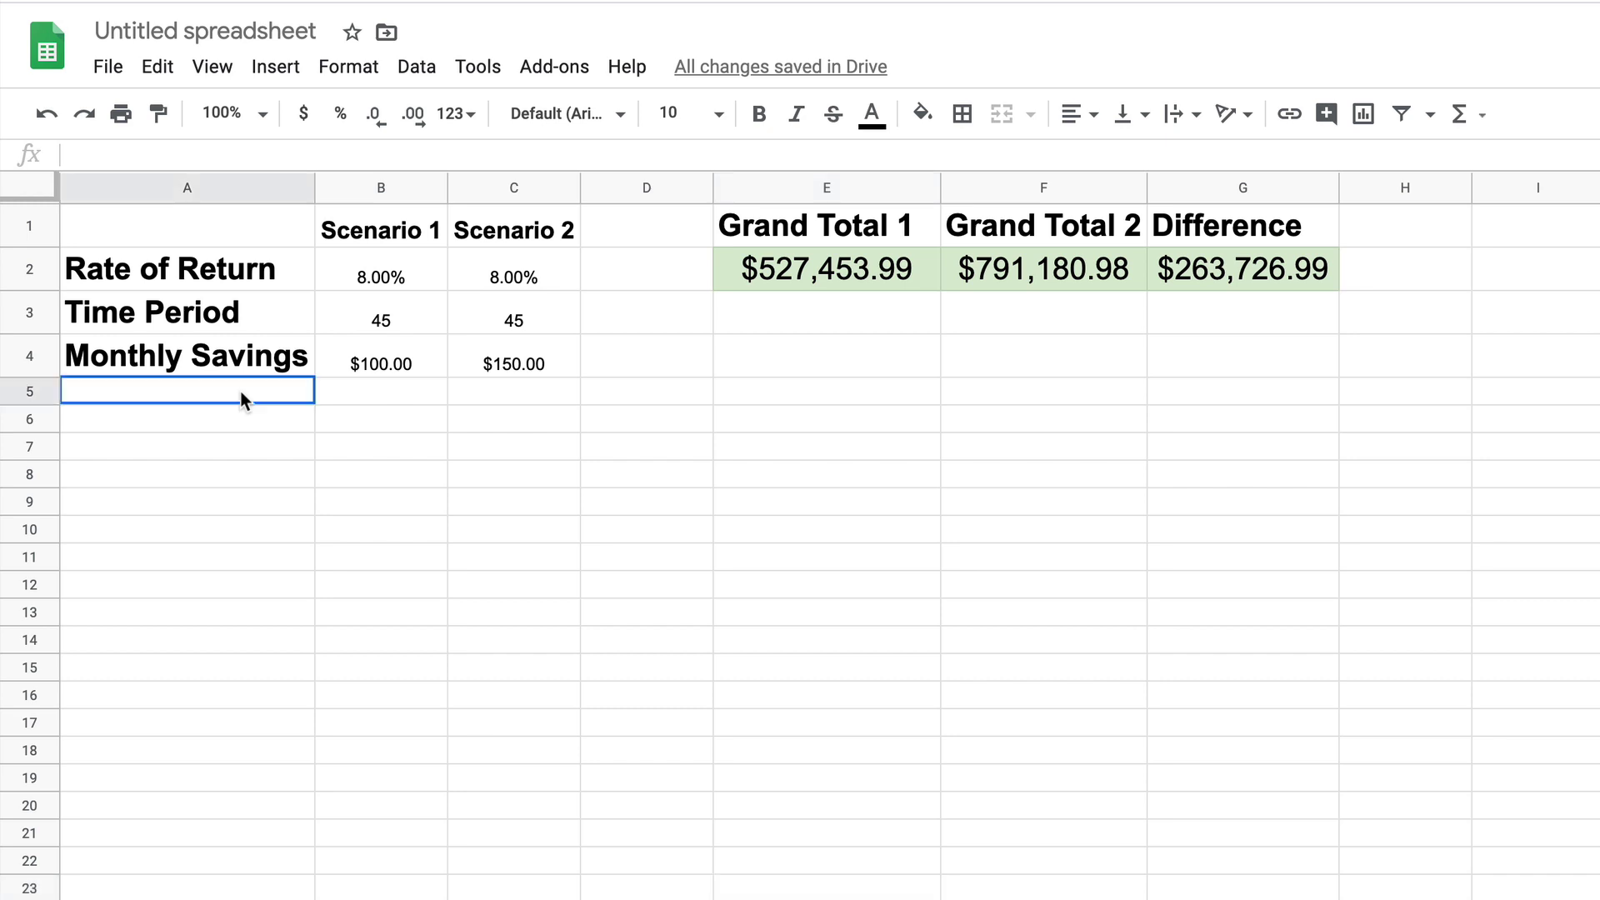
type("Curren")
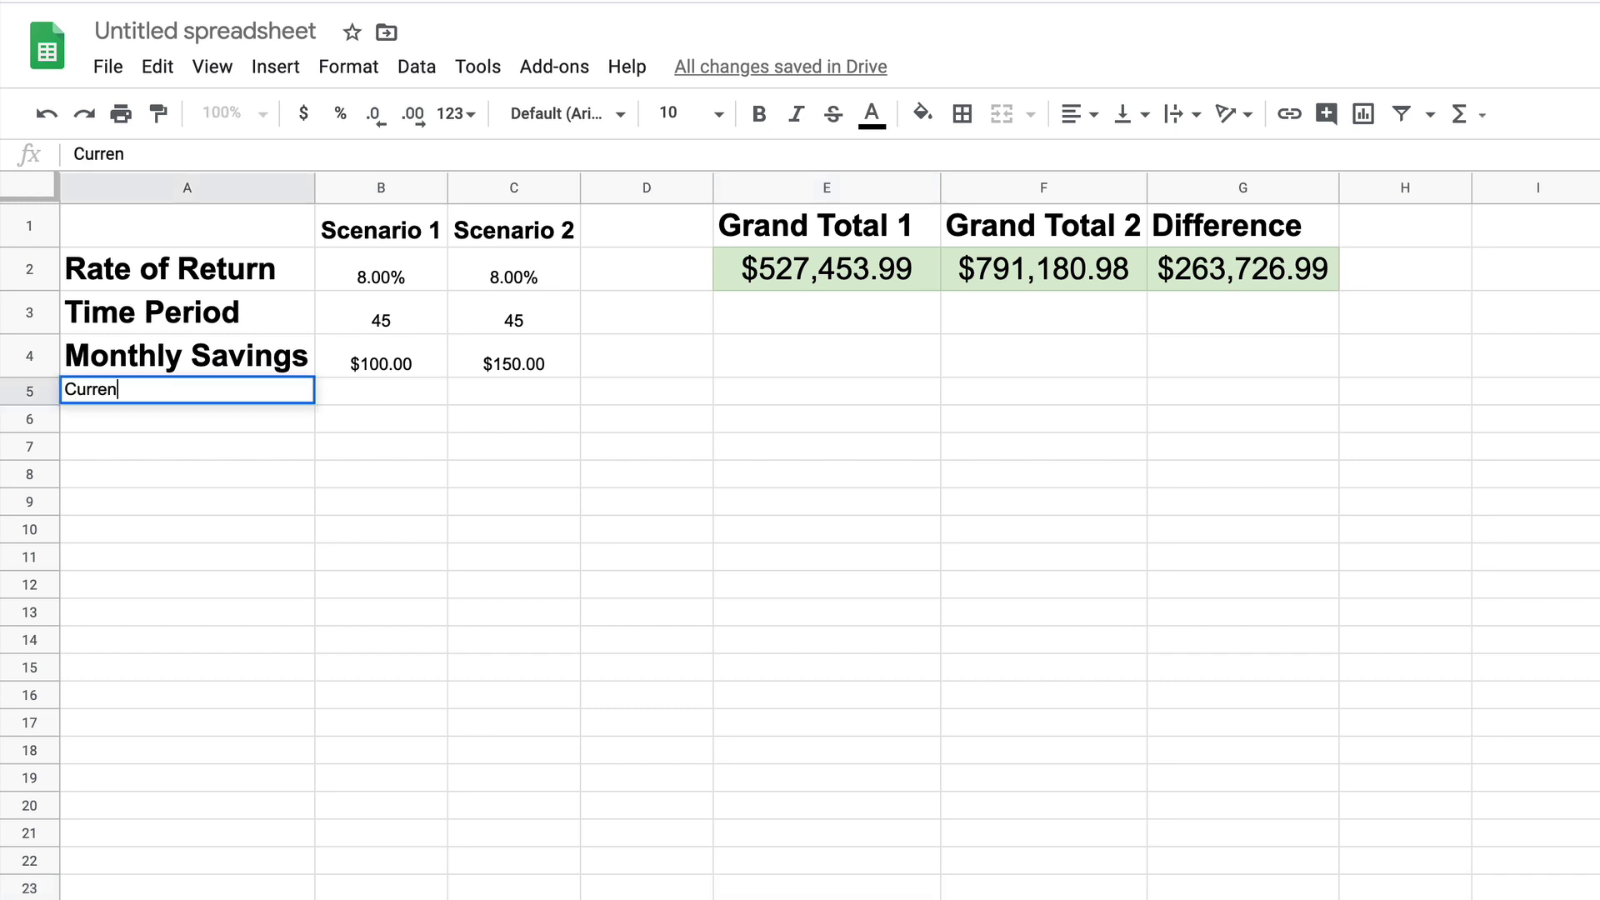
type("t Savings")
key("Return")
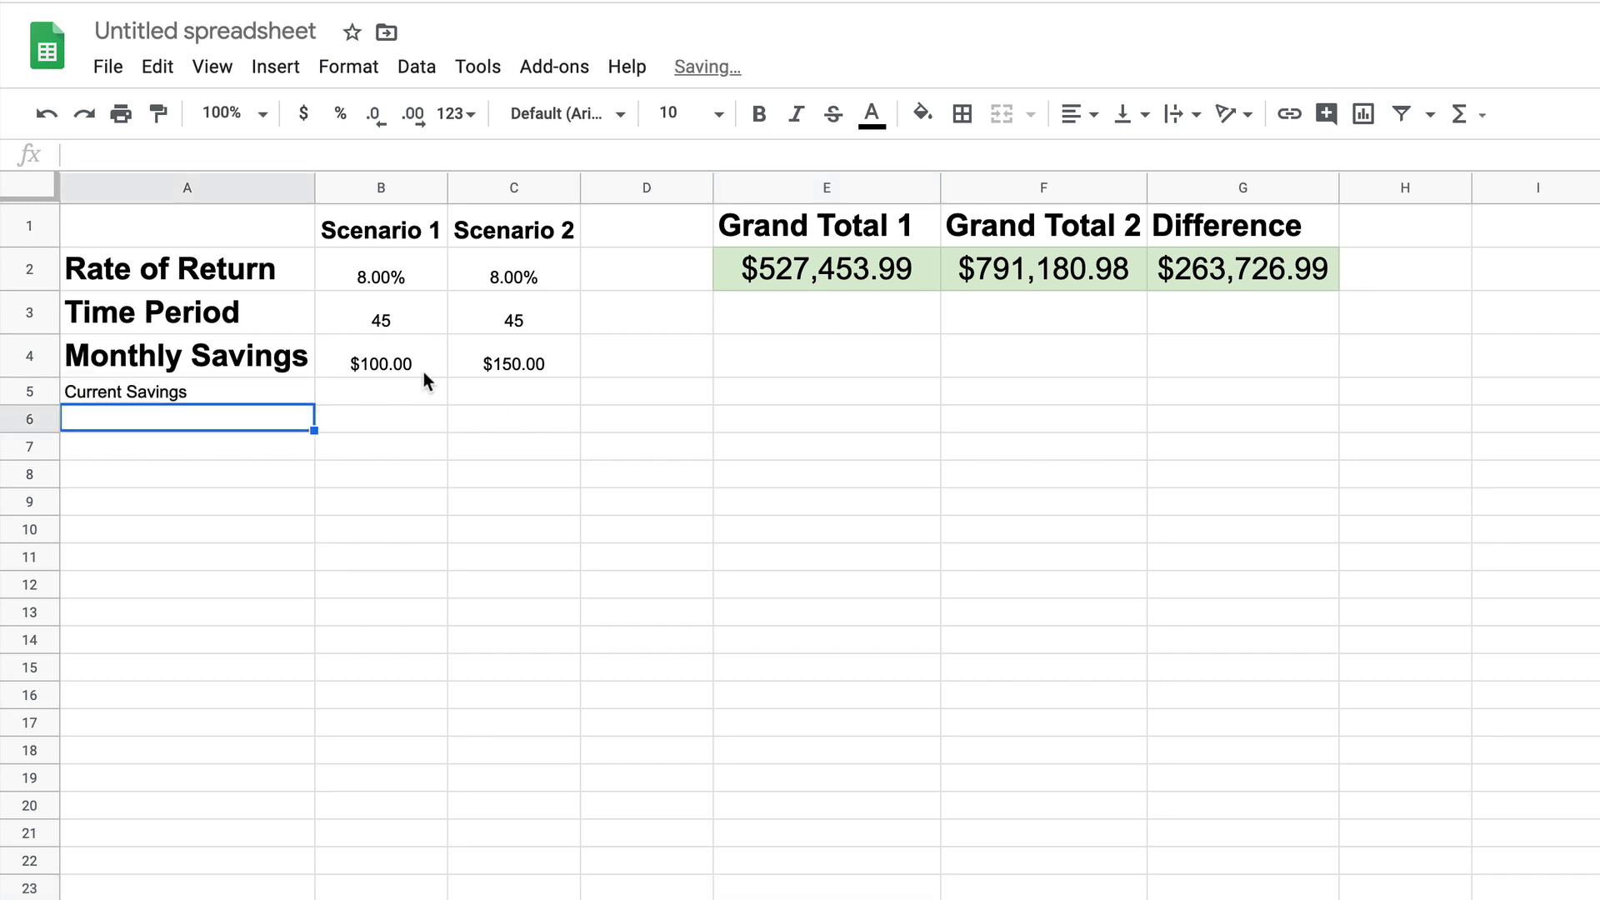
Copy the Monthly Savings label's formatting in A4 onto the Current Savings label in A5.
left_click(248, 360)
left_click(157, 114)
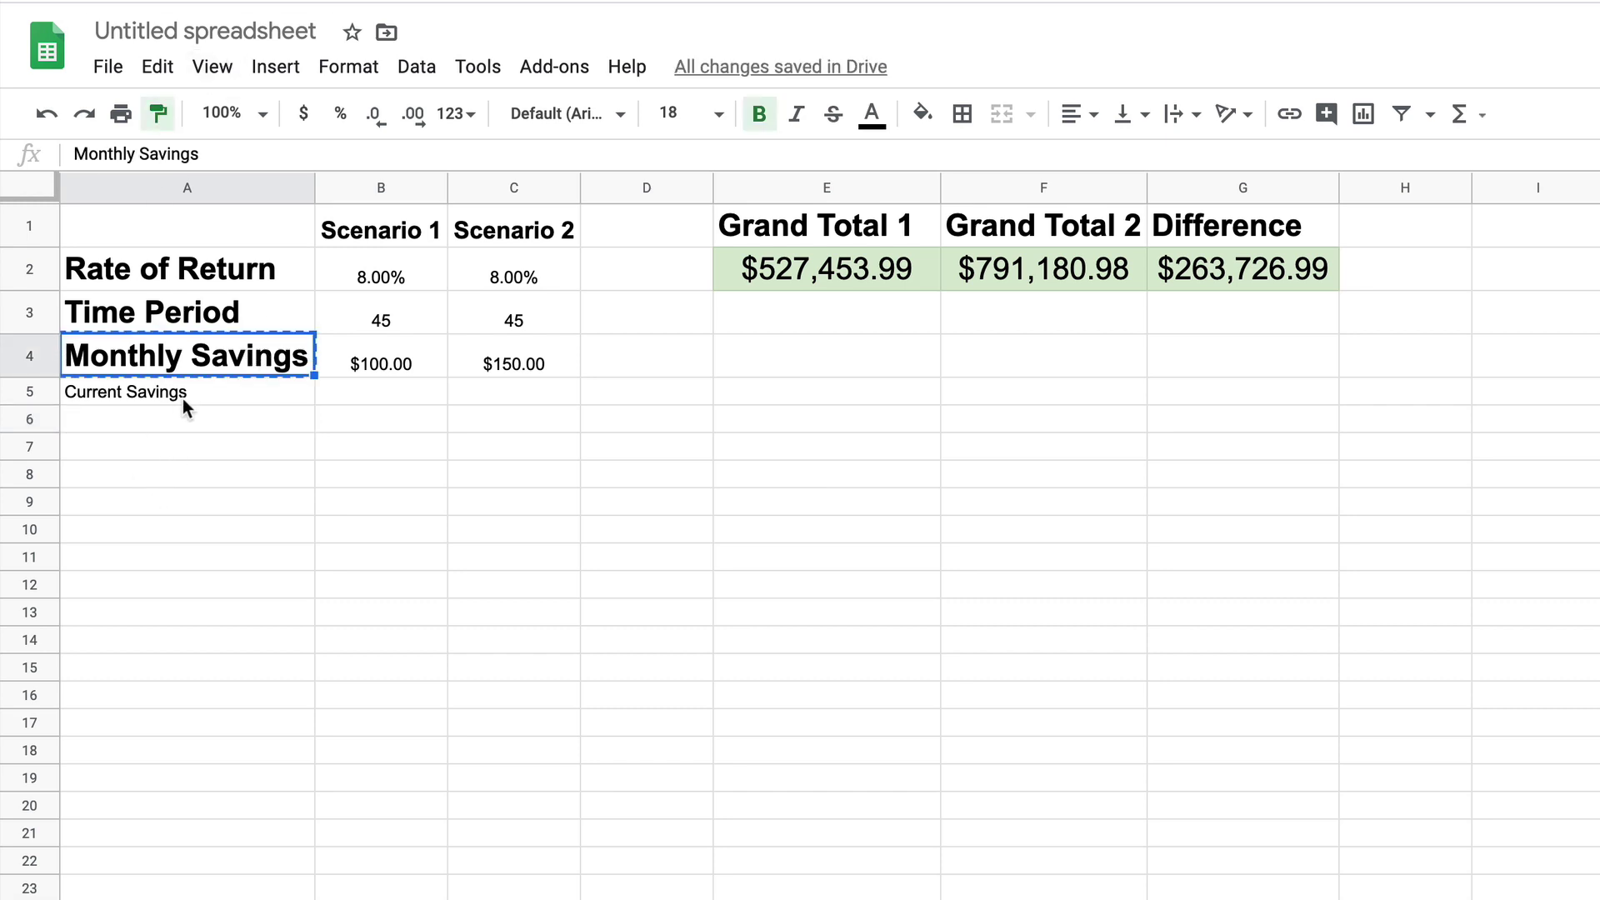
left_click(180, 403)
Replace the present value of 0 in the Grand Total 1 formula in E2 with a reference to B5.
double_click(847, 268)
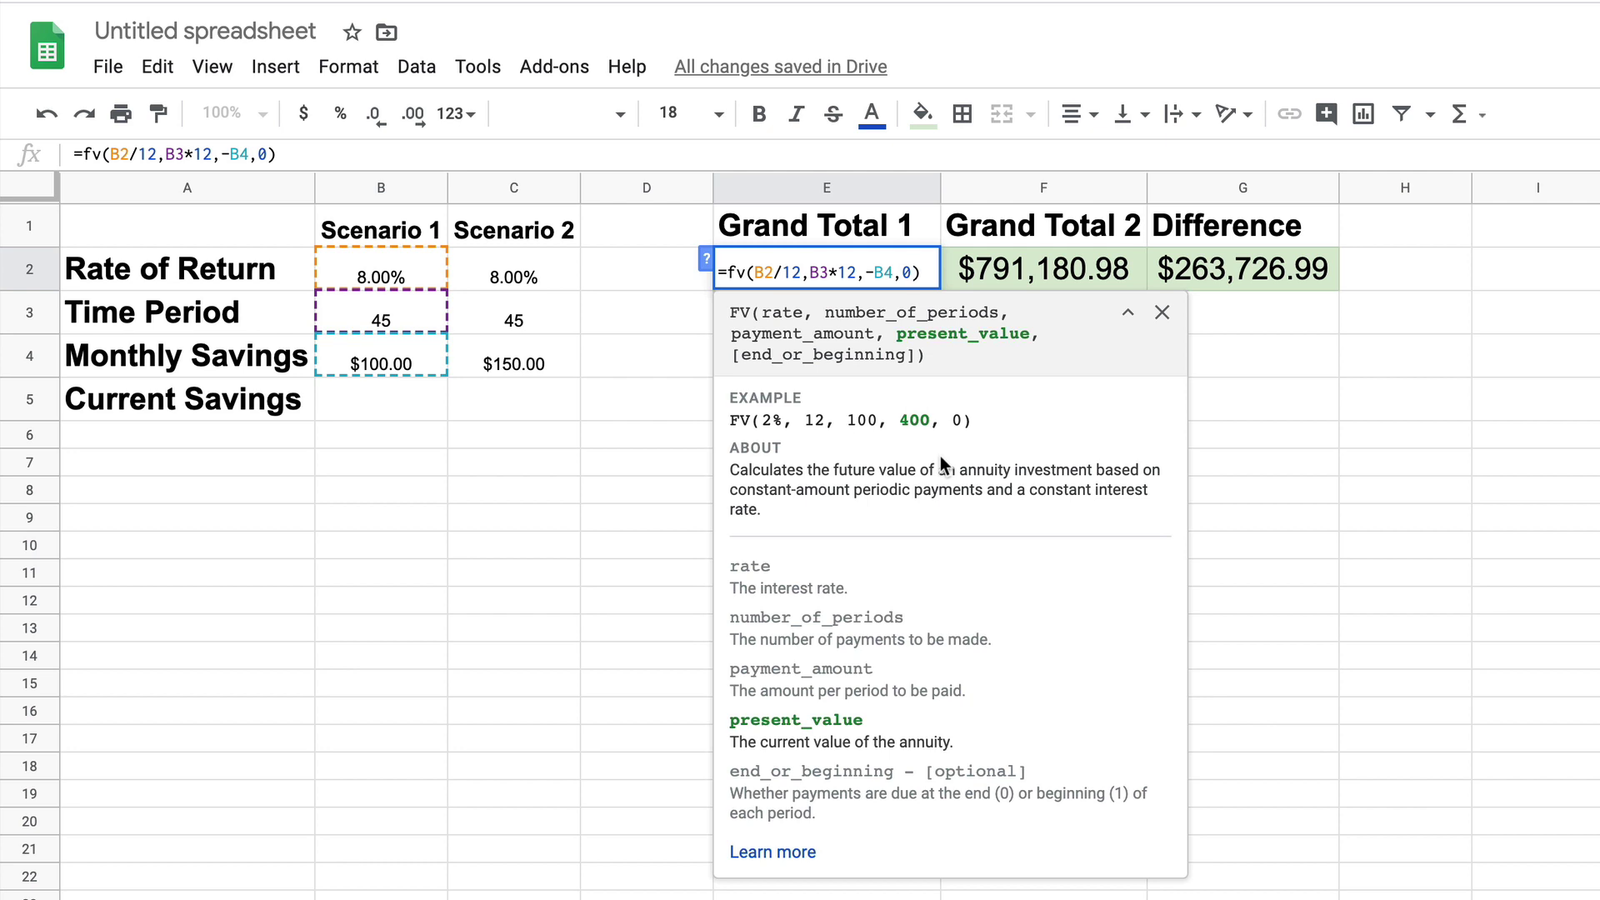
key("BackSpace")
left_click(426, 398)
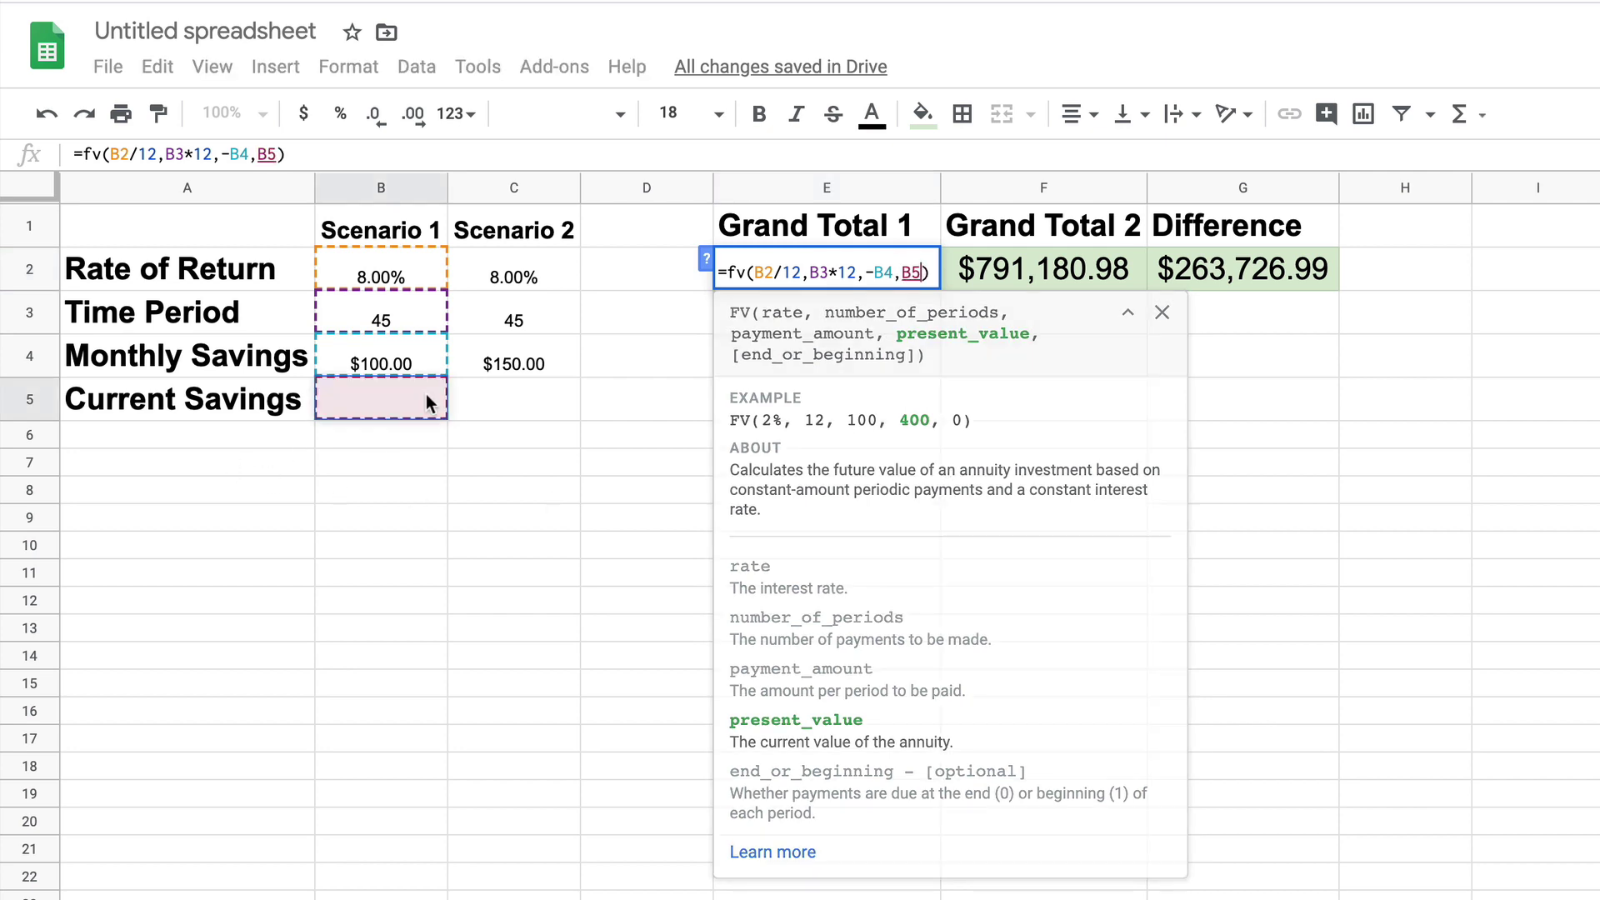
key("Return")
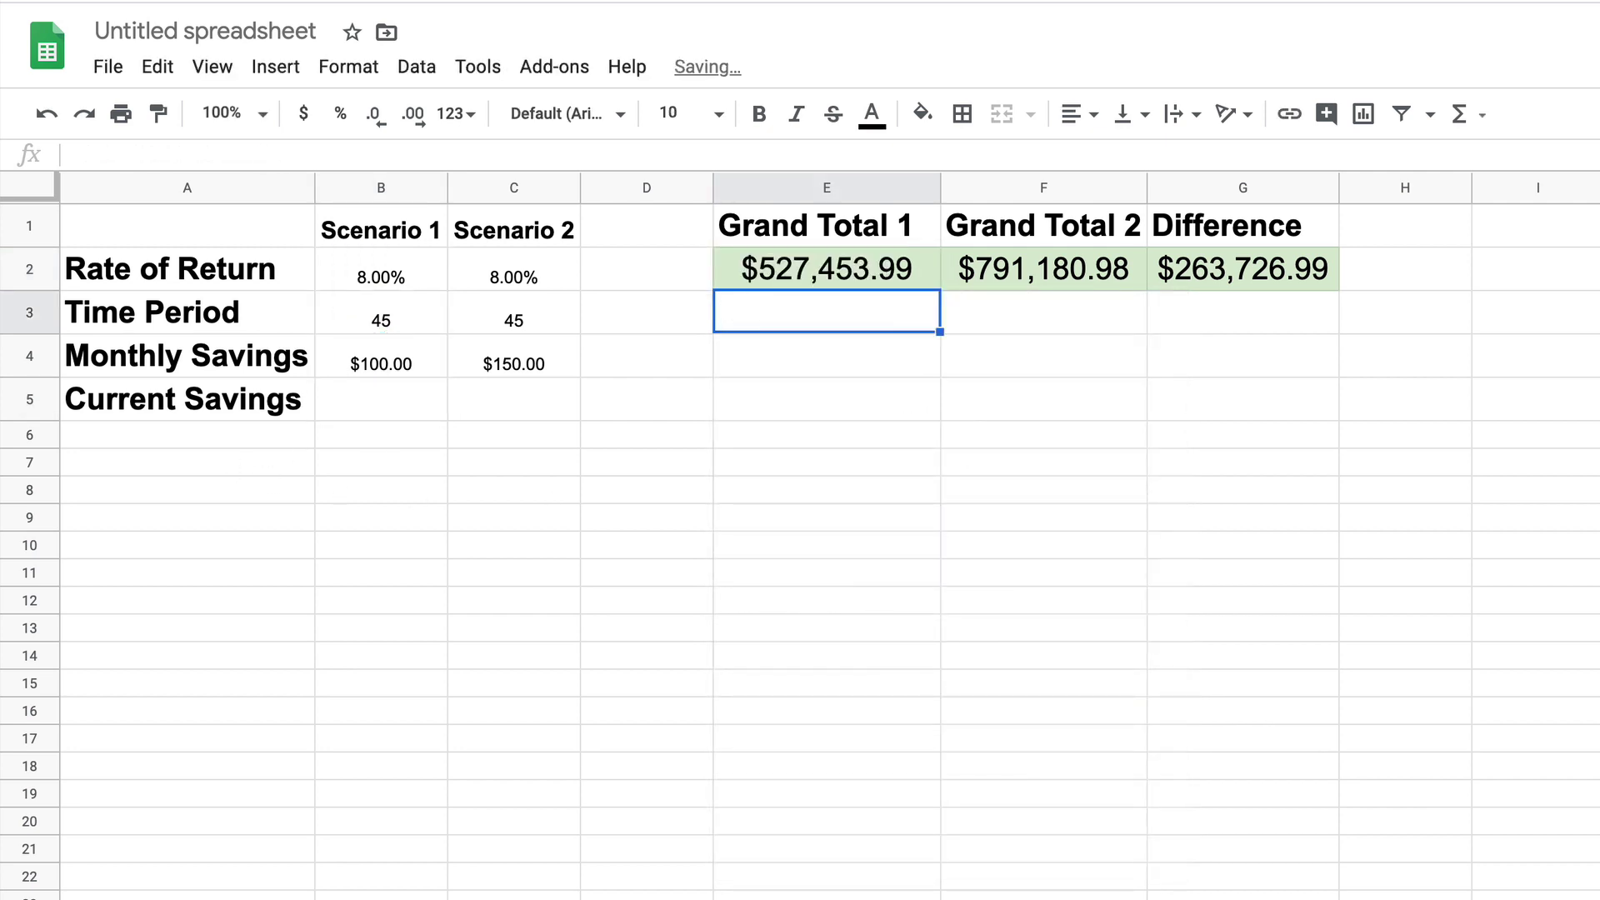
Replace the present value of 0 in the Grand Total 2 formula in F2 with a reference to C5.
double_click(951, 273)
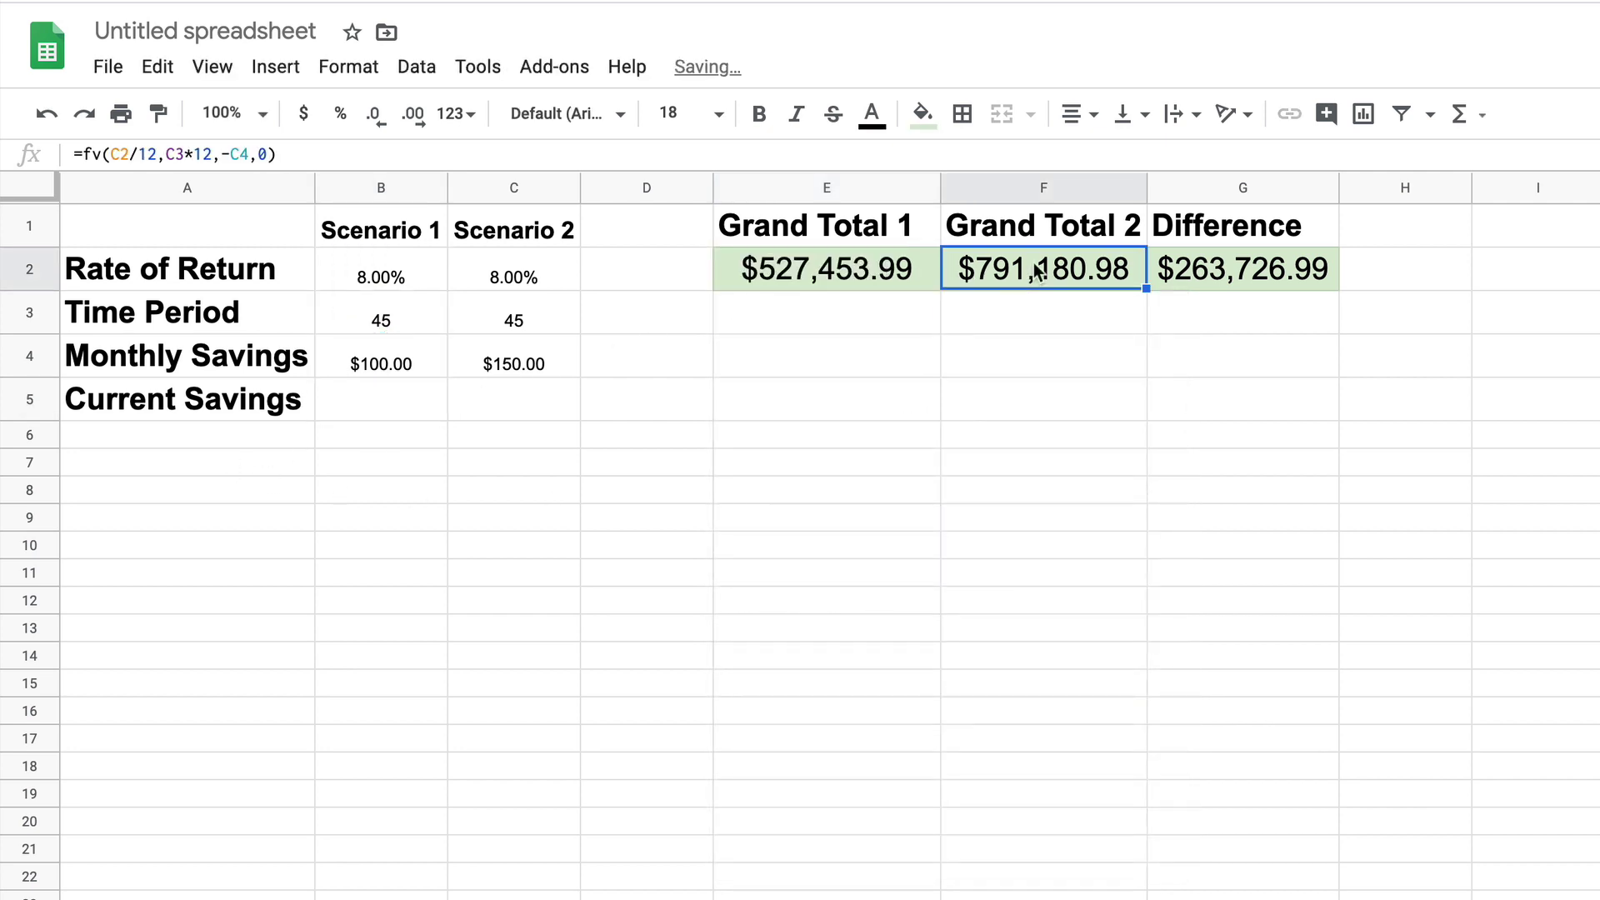
left_click(1142, 271)
key("BackSpace")
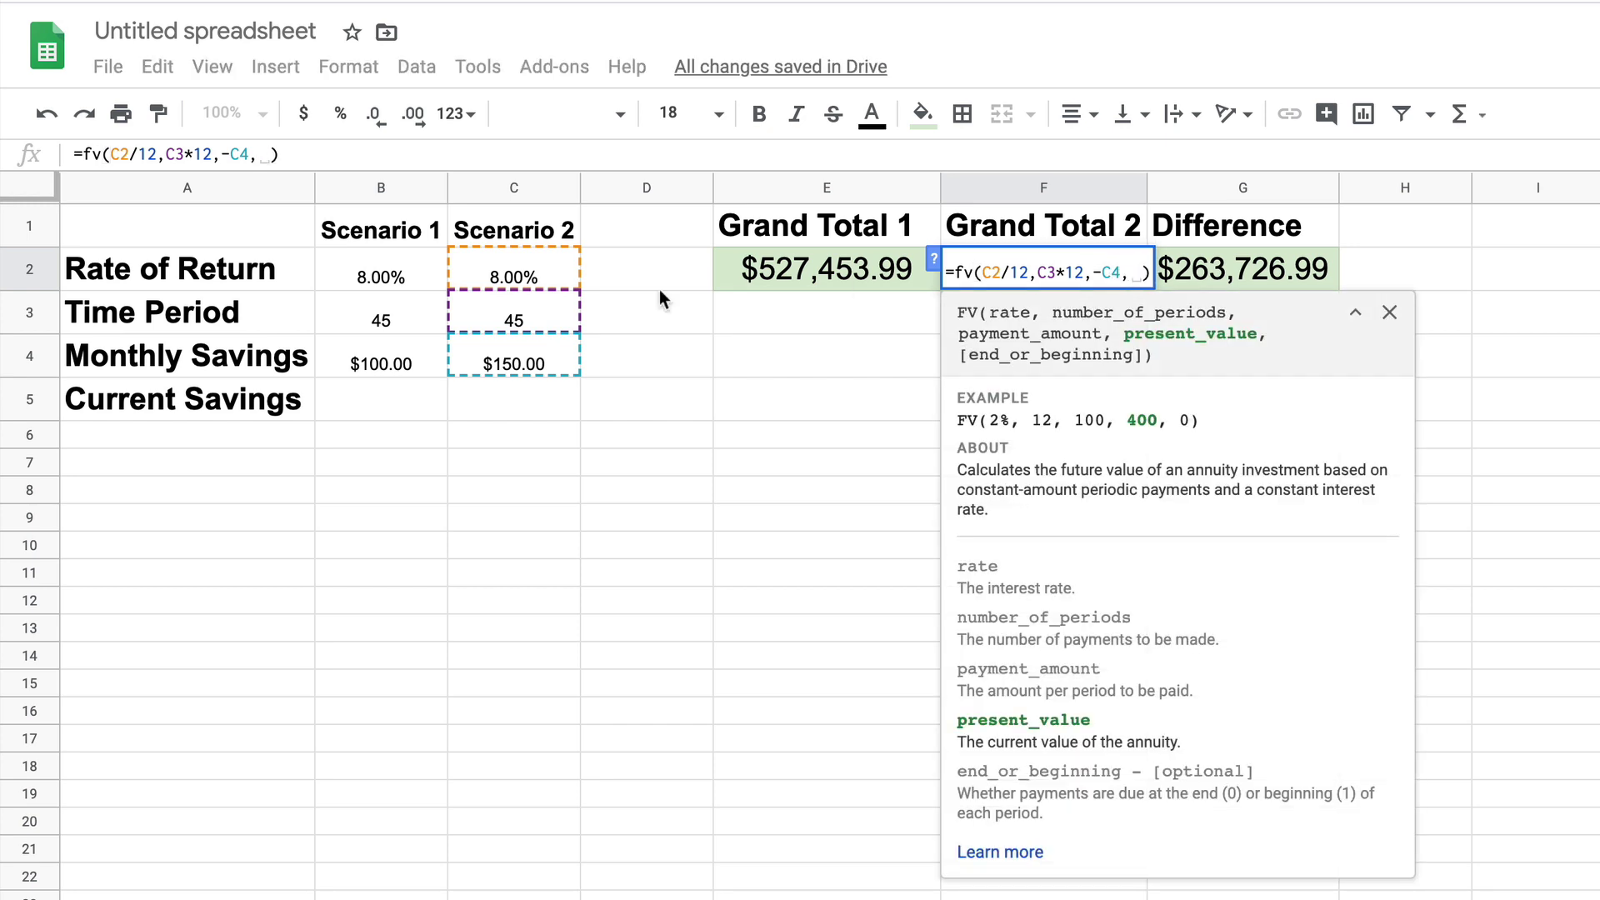
left_click(517, 393)
key("Return")
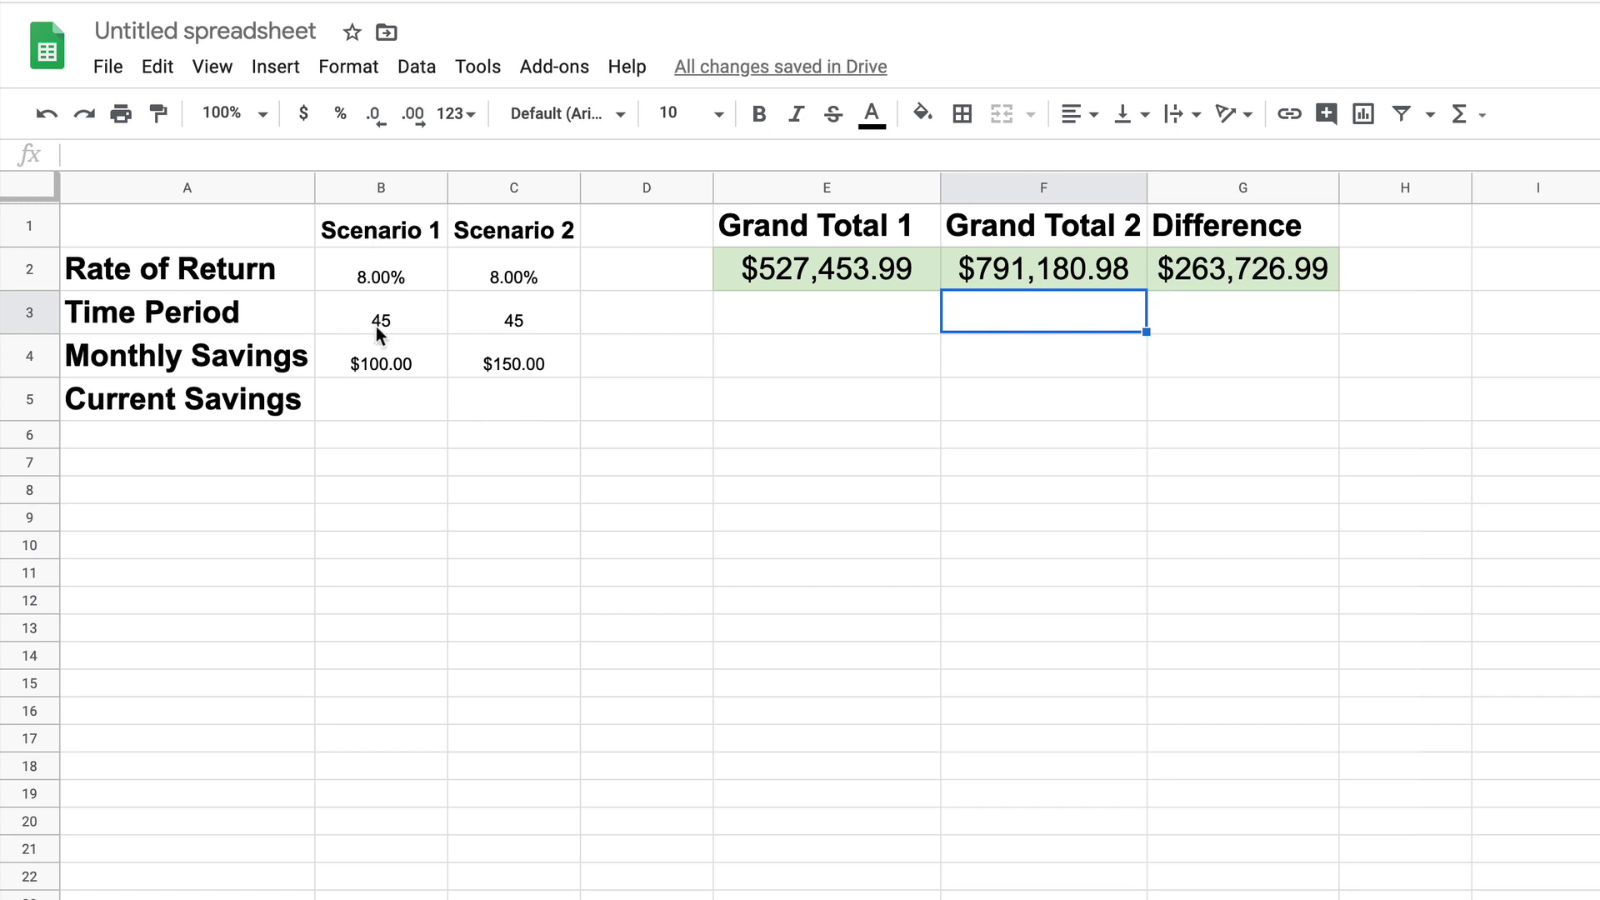
Set the Scenario 1 monthly savings in B4 to $150 and its current savings in B5 to 0.
left_click(380, 358)
type("150")
key("Return")
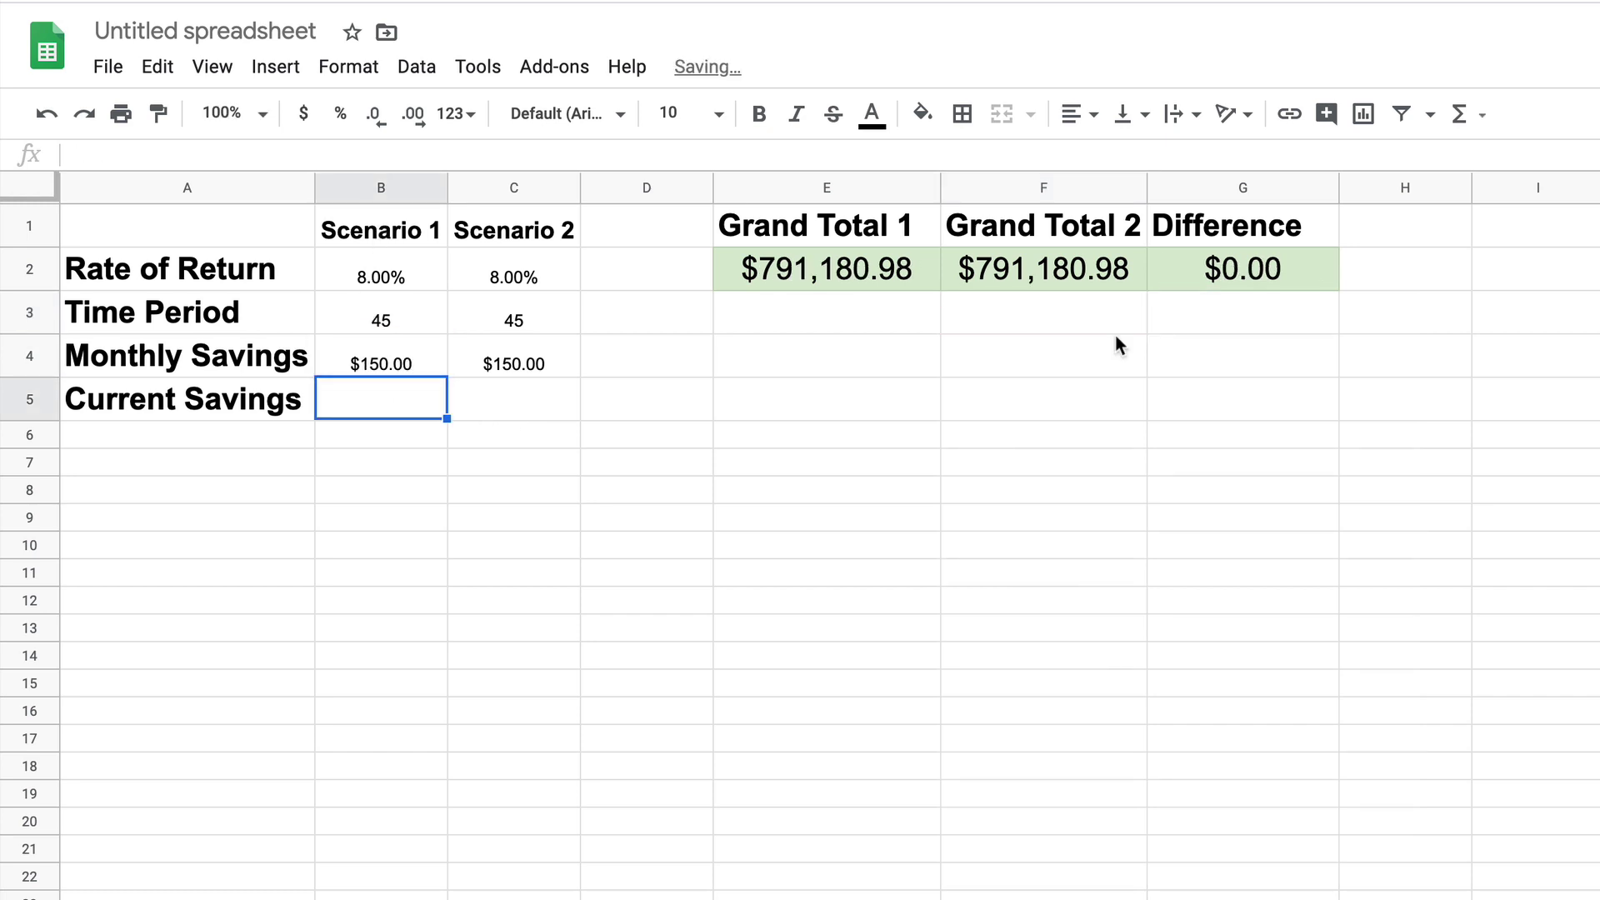
type("0")
key("Return")
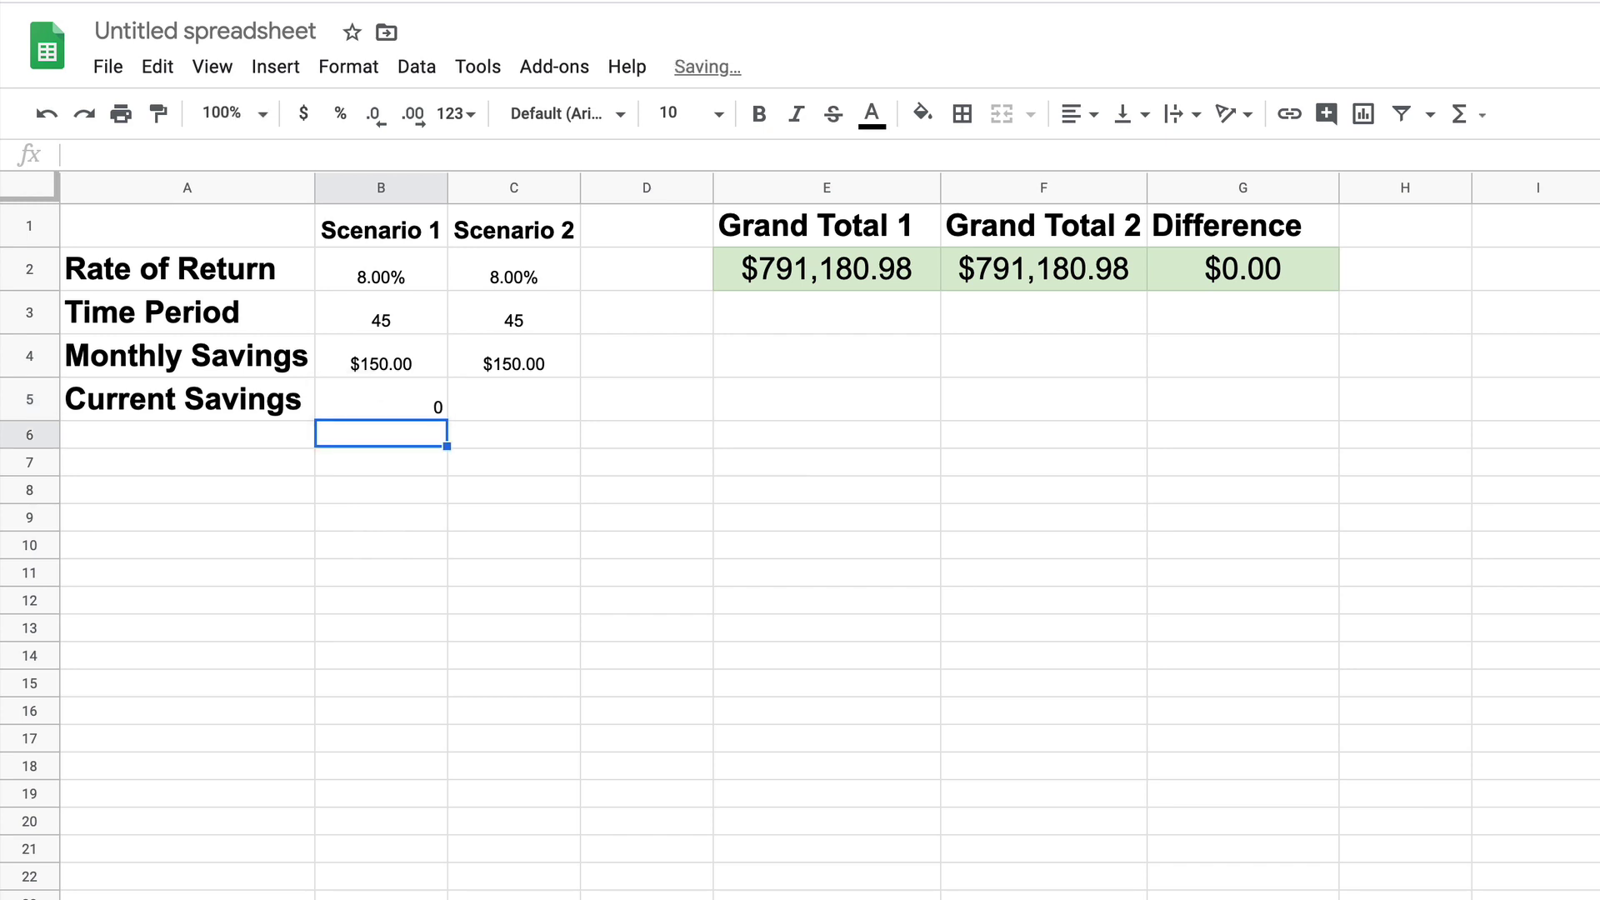
Apply B4's currency format to the current savings cells B5 and C5, and enter 1000 as the Scenario 2 current savings.
left_click(396, 373)
left_click(158, 114)
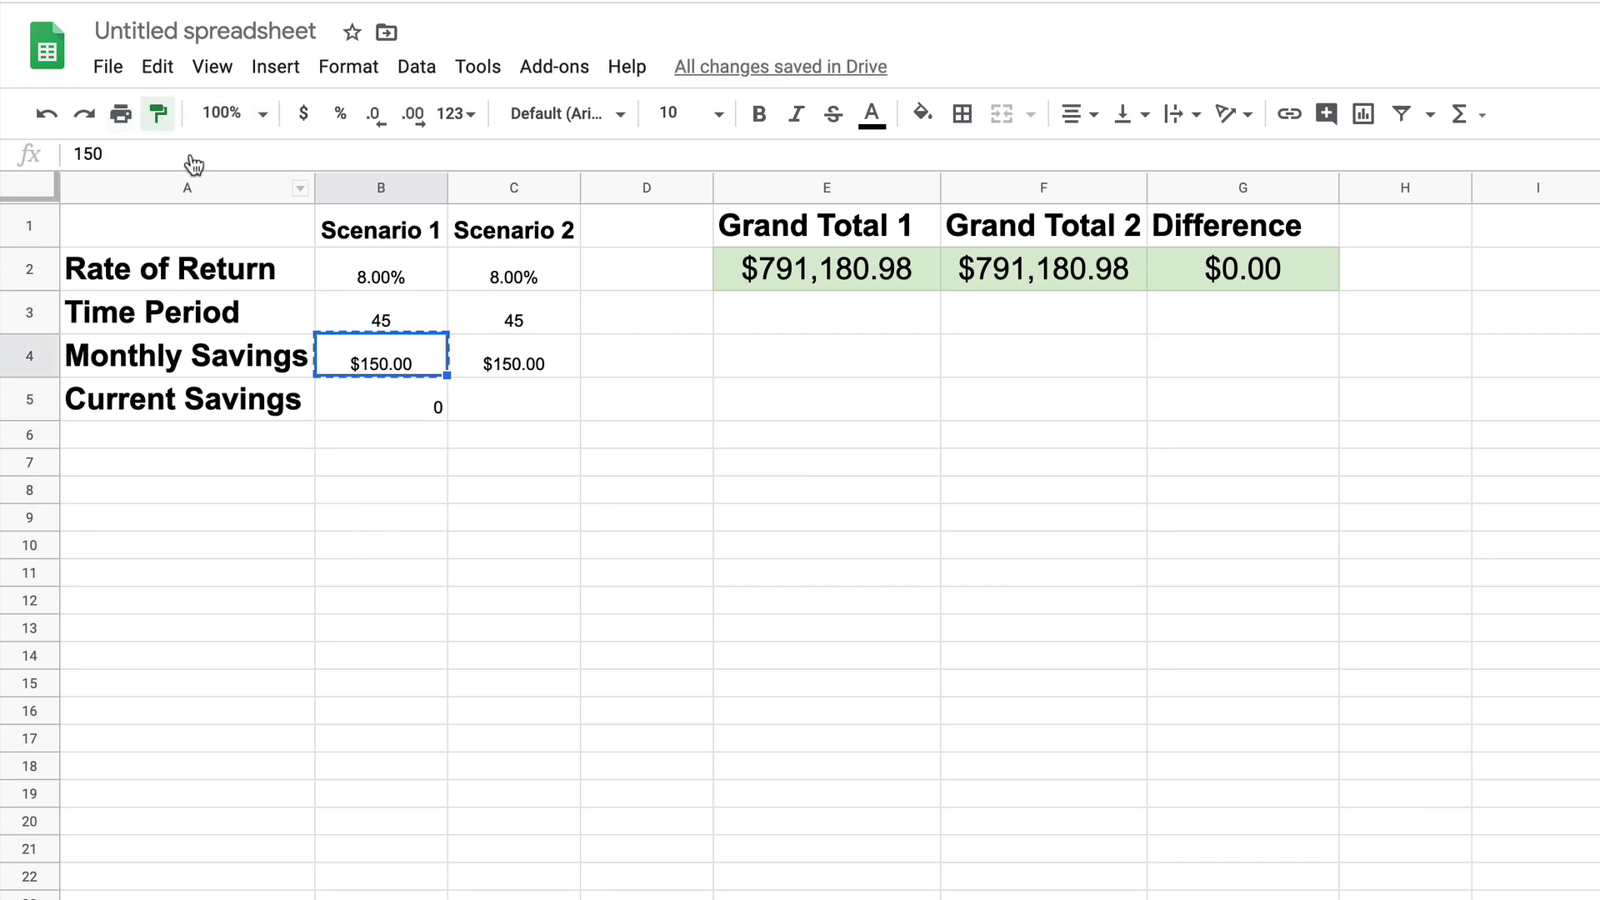
left_click(392, 410)
left_click(160, 113)
left_click(508, 403)
type("1000")
key("Return")
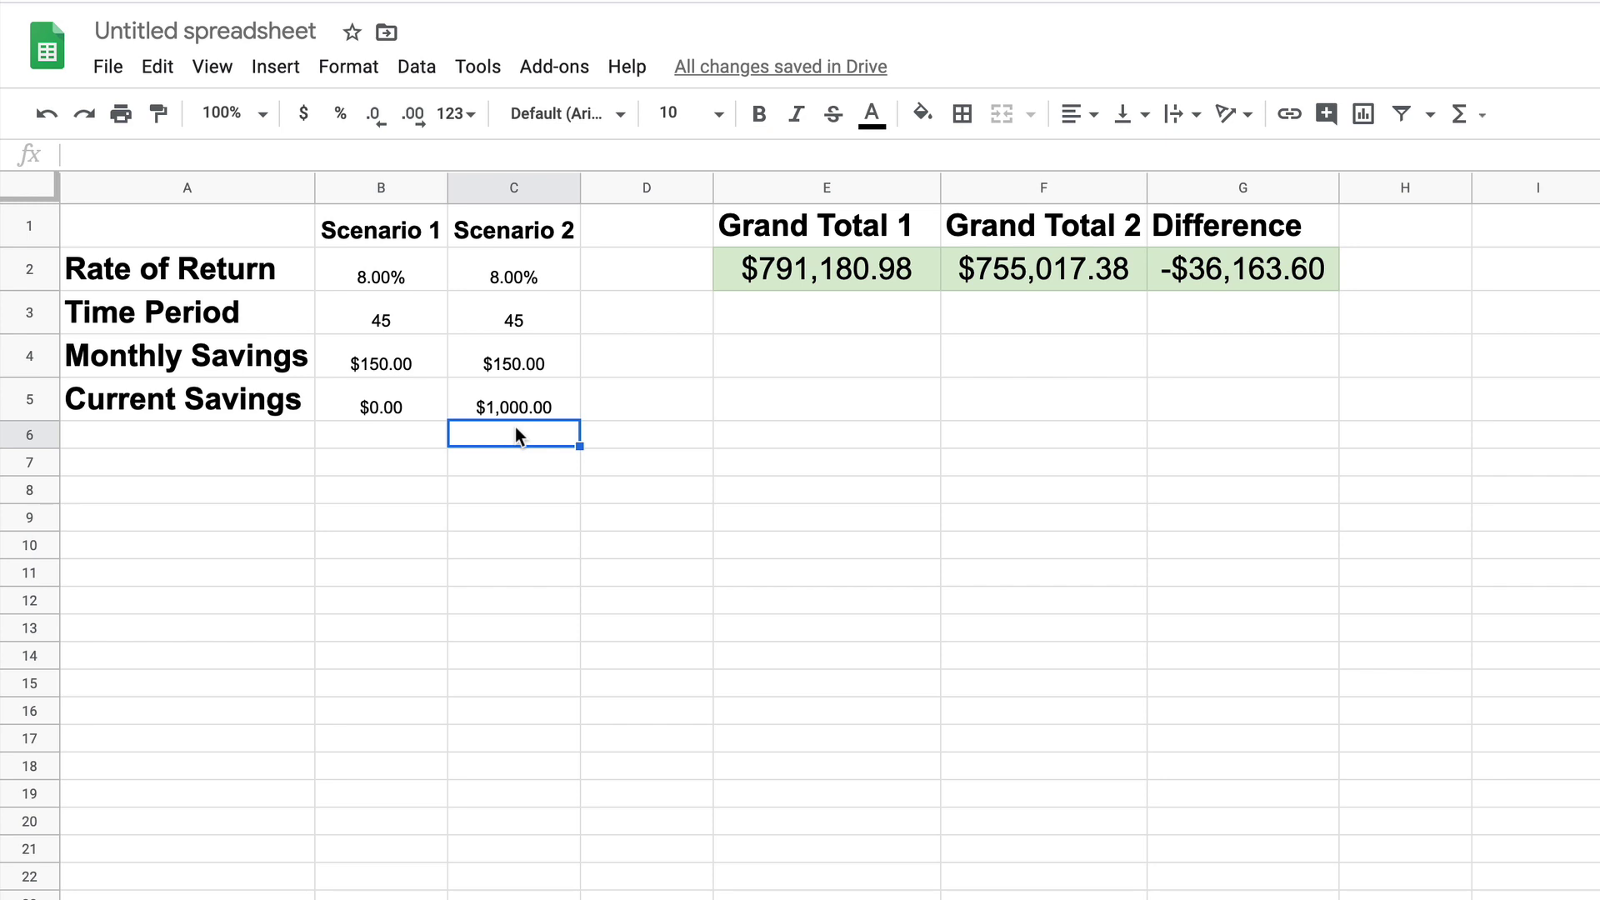
Make the present value negative in the Grand Total 2 formula in F2 by changing C5 to -C5.
double_click(1032, 271)
left_click(1128, 271)
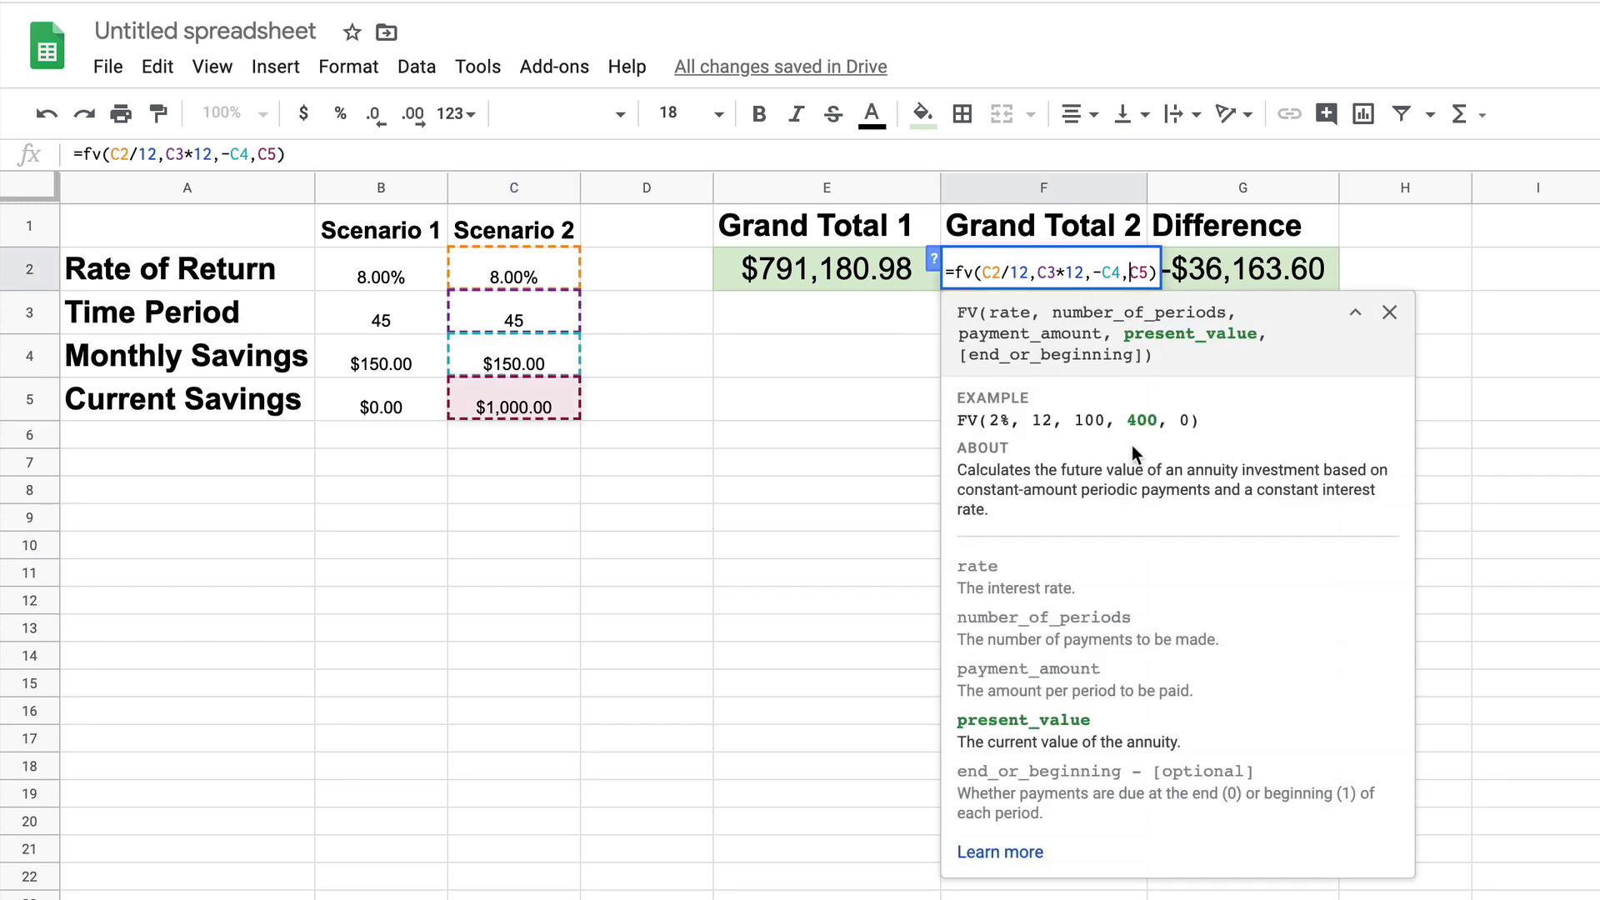
type("-")
key("Return")
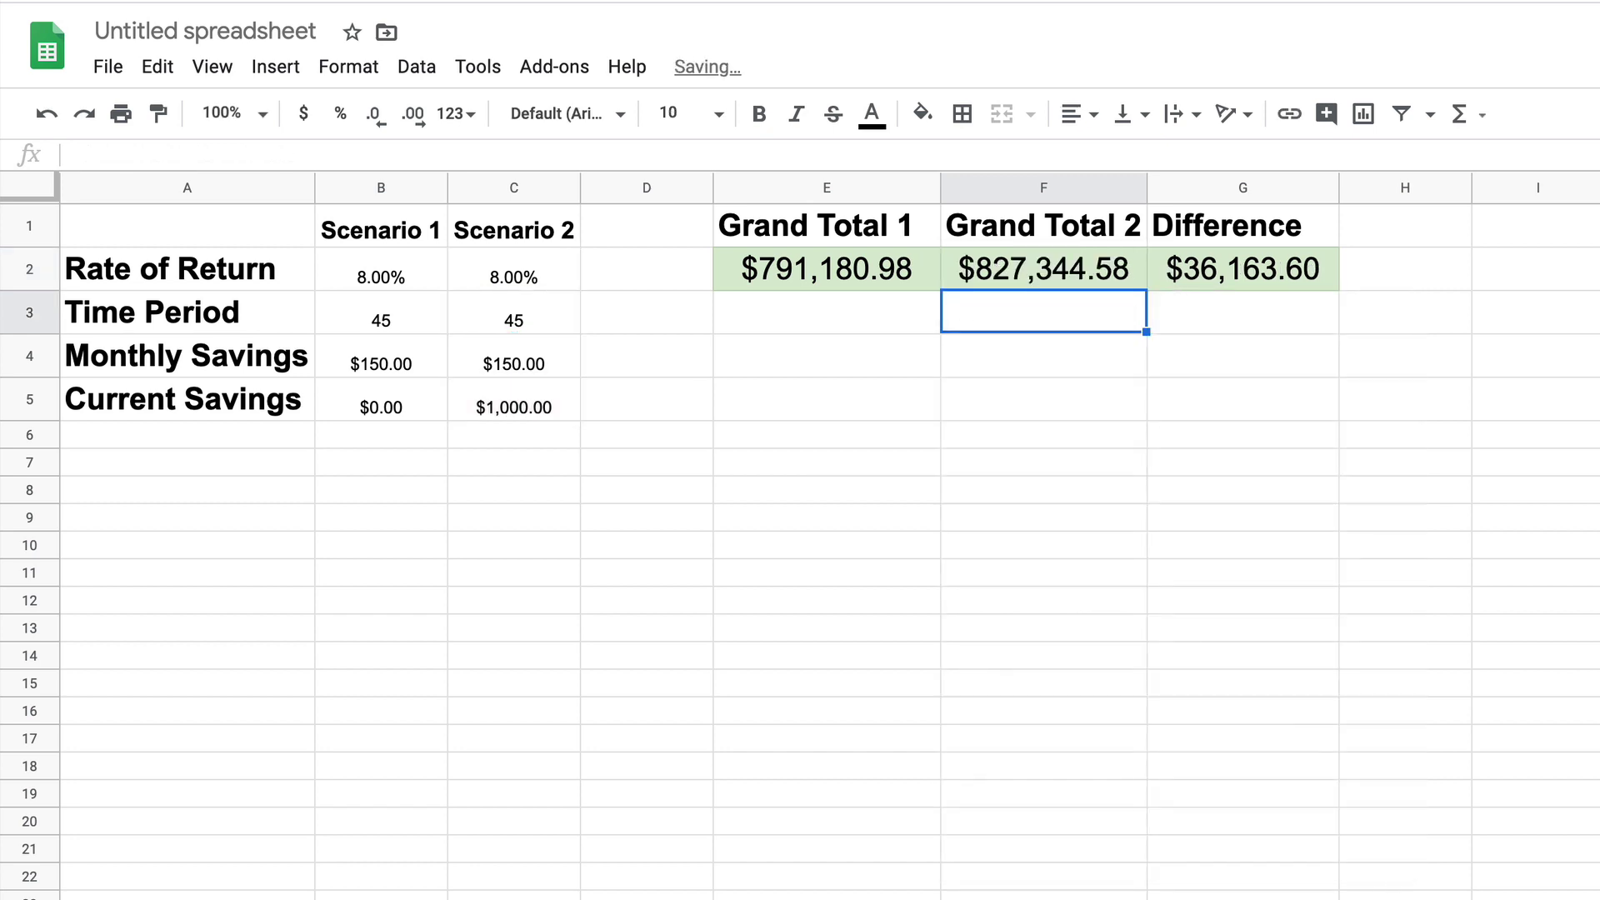
left_click(917, 517)
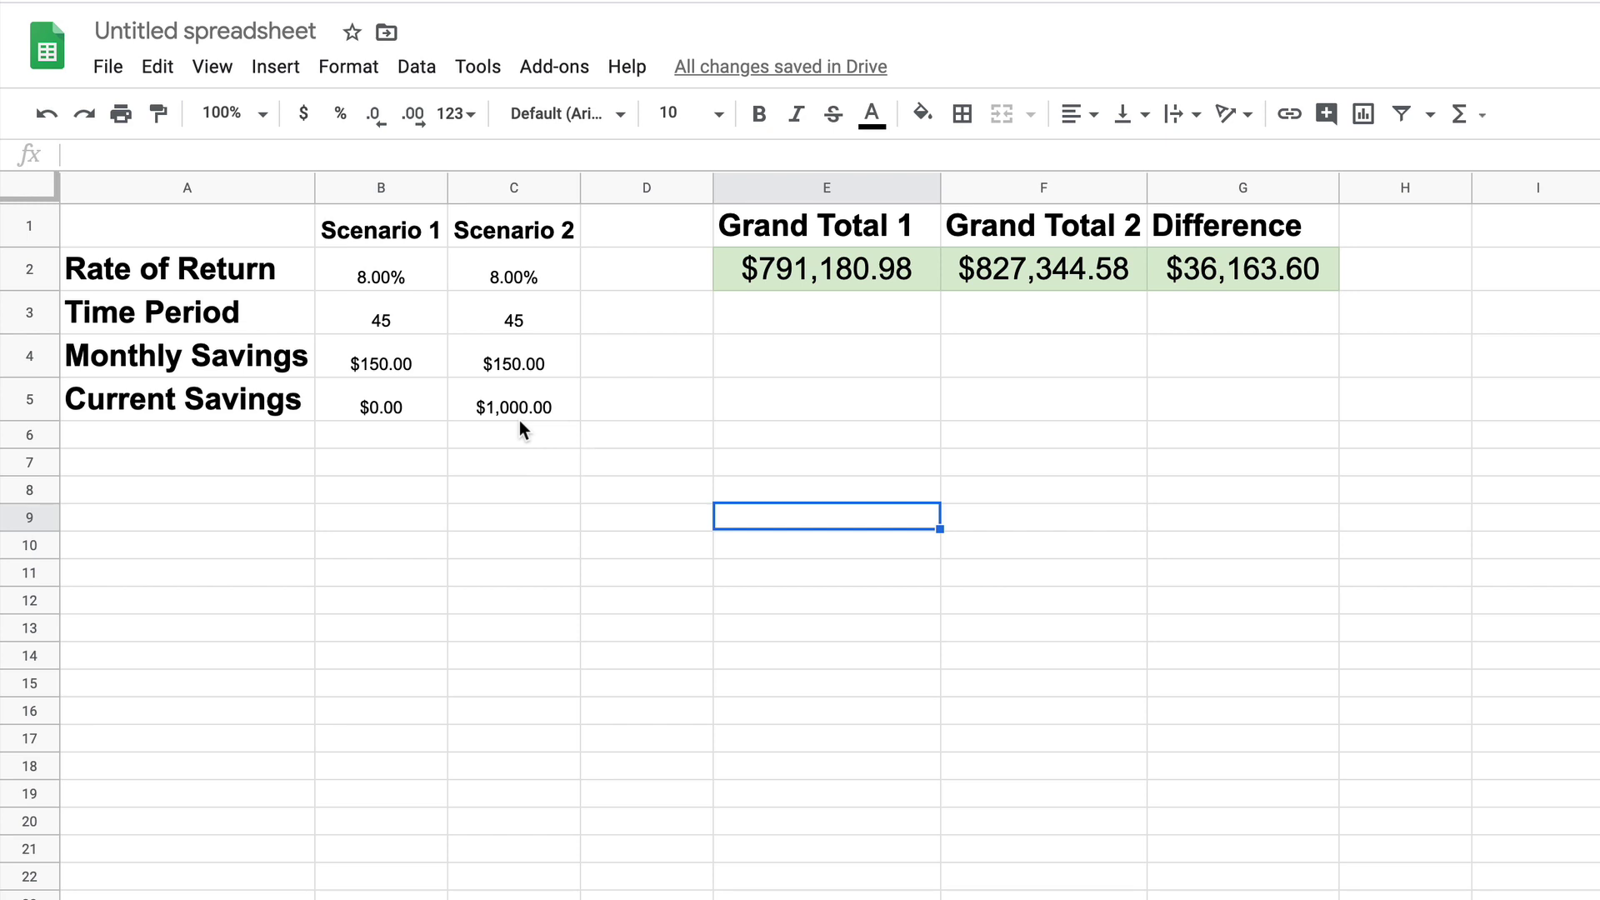
Set the Scenario 2 monthly savings in C4 to $180 and its rate of return in C2 to 9.4%.
left_click(527, 364)
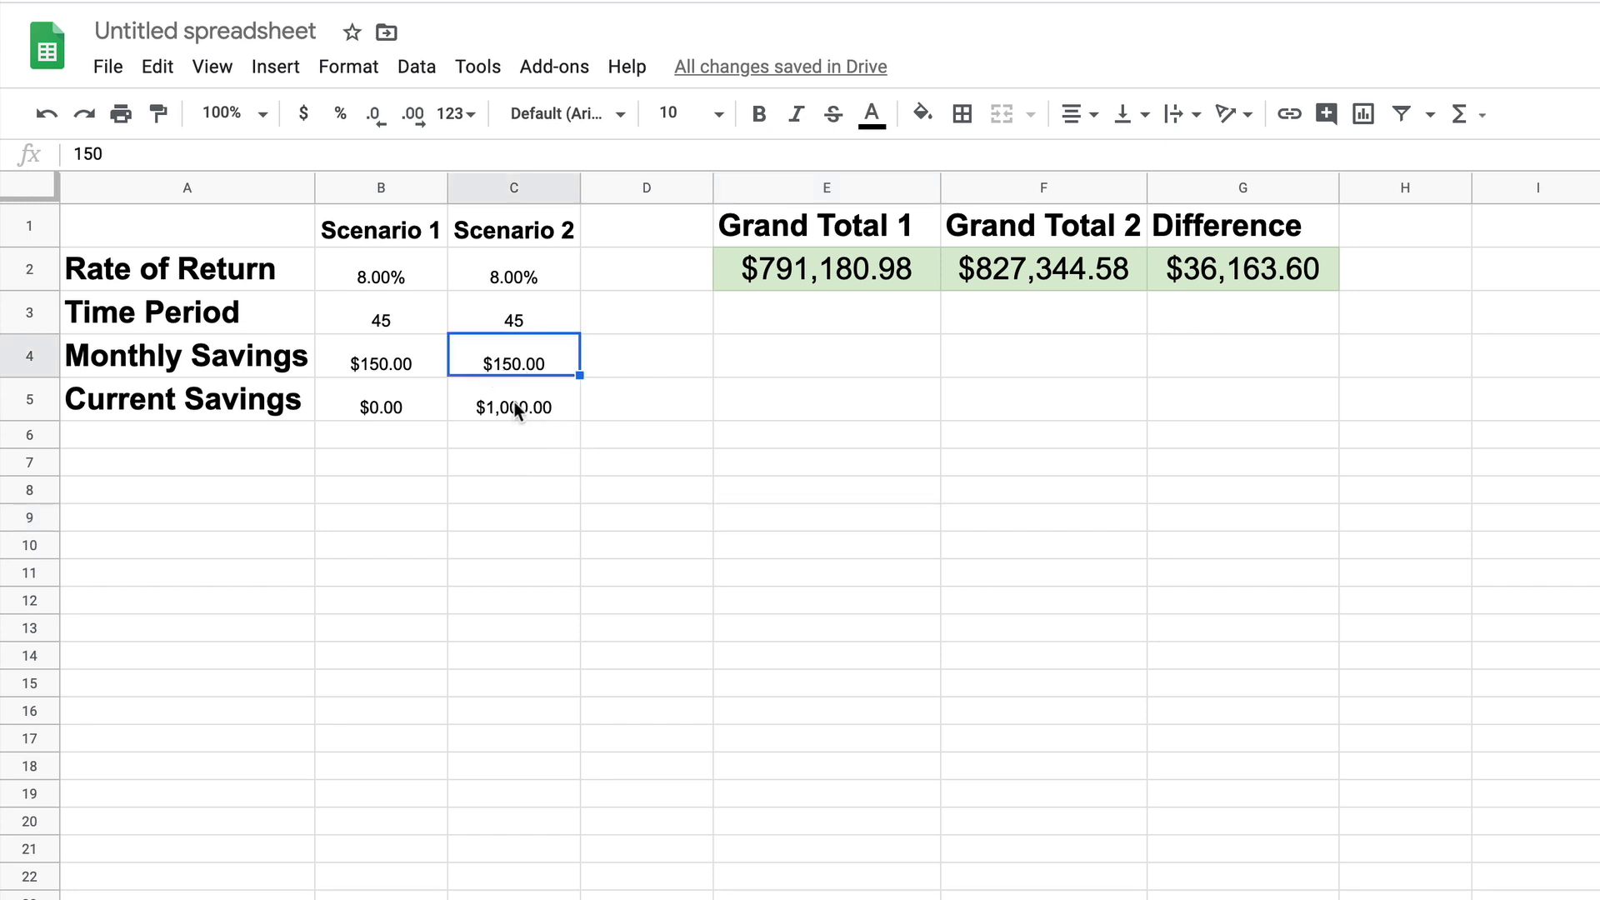
type("180")
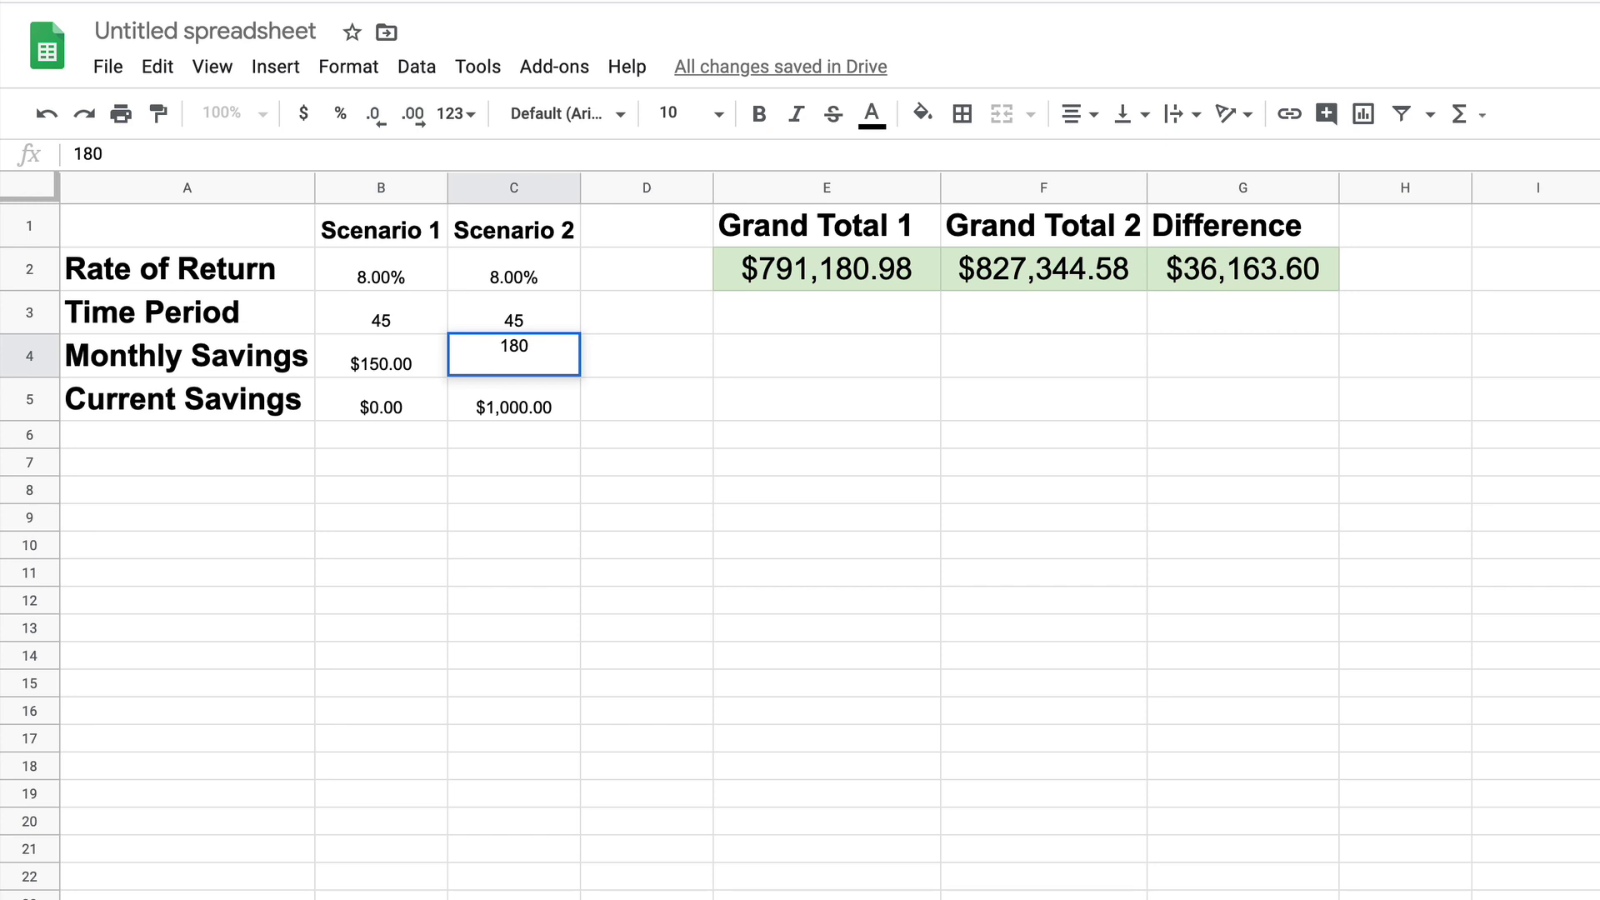
key("Return")
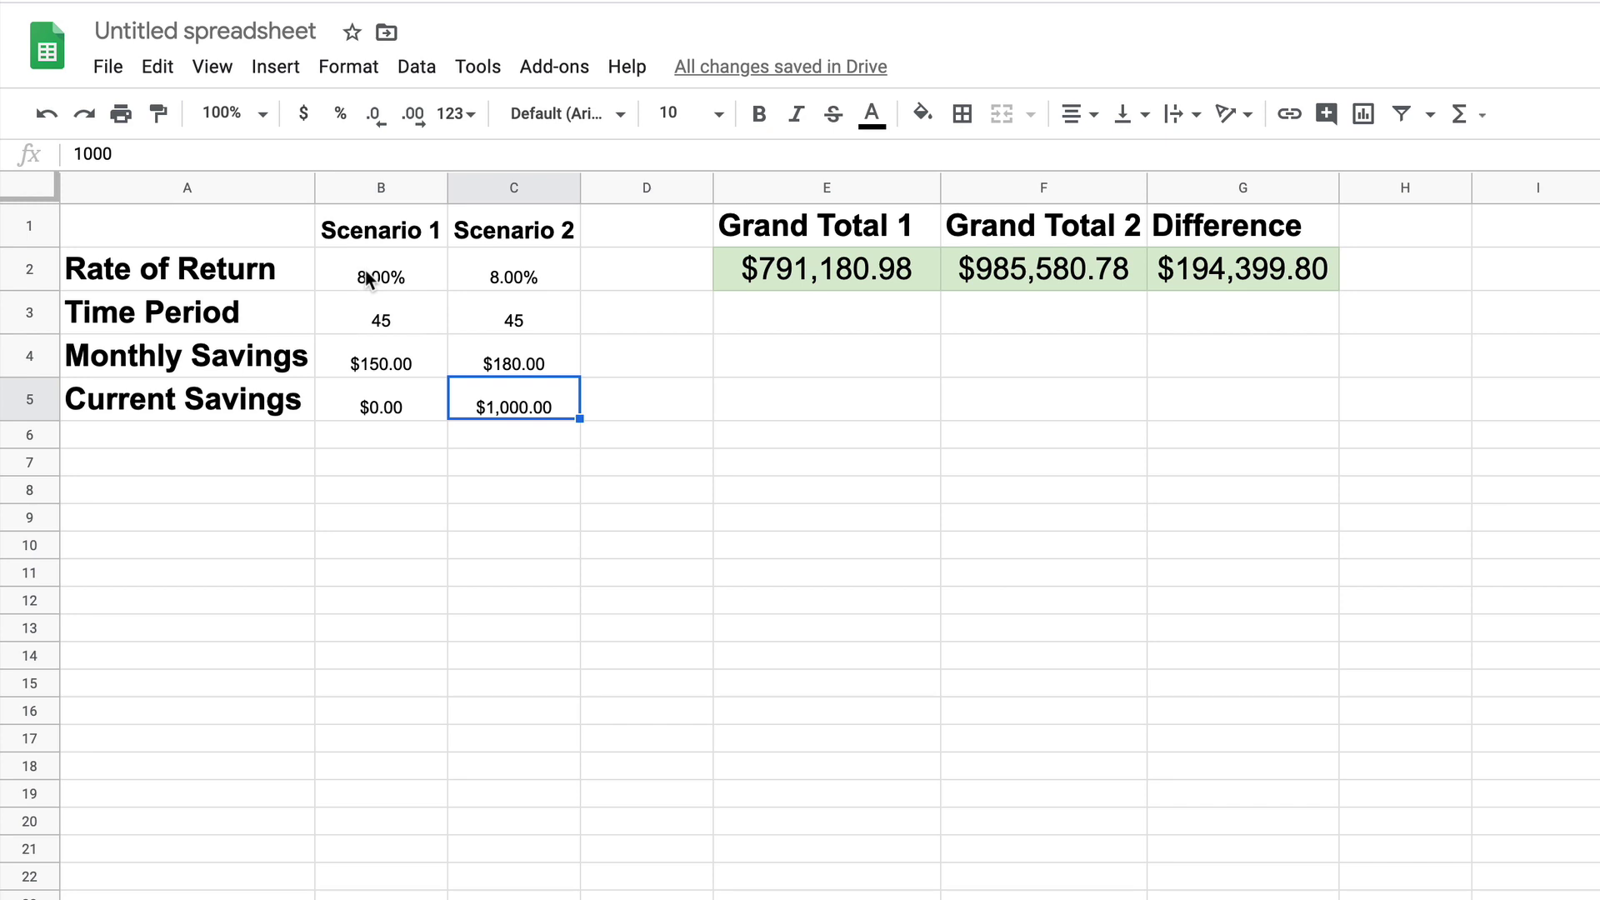
left_click(474, 275)
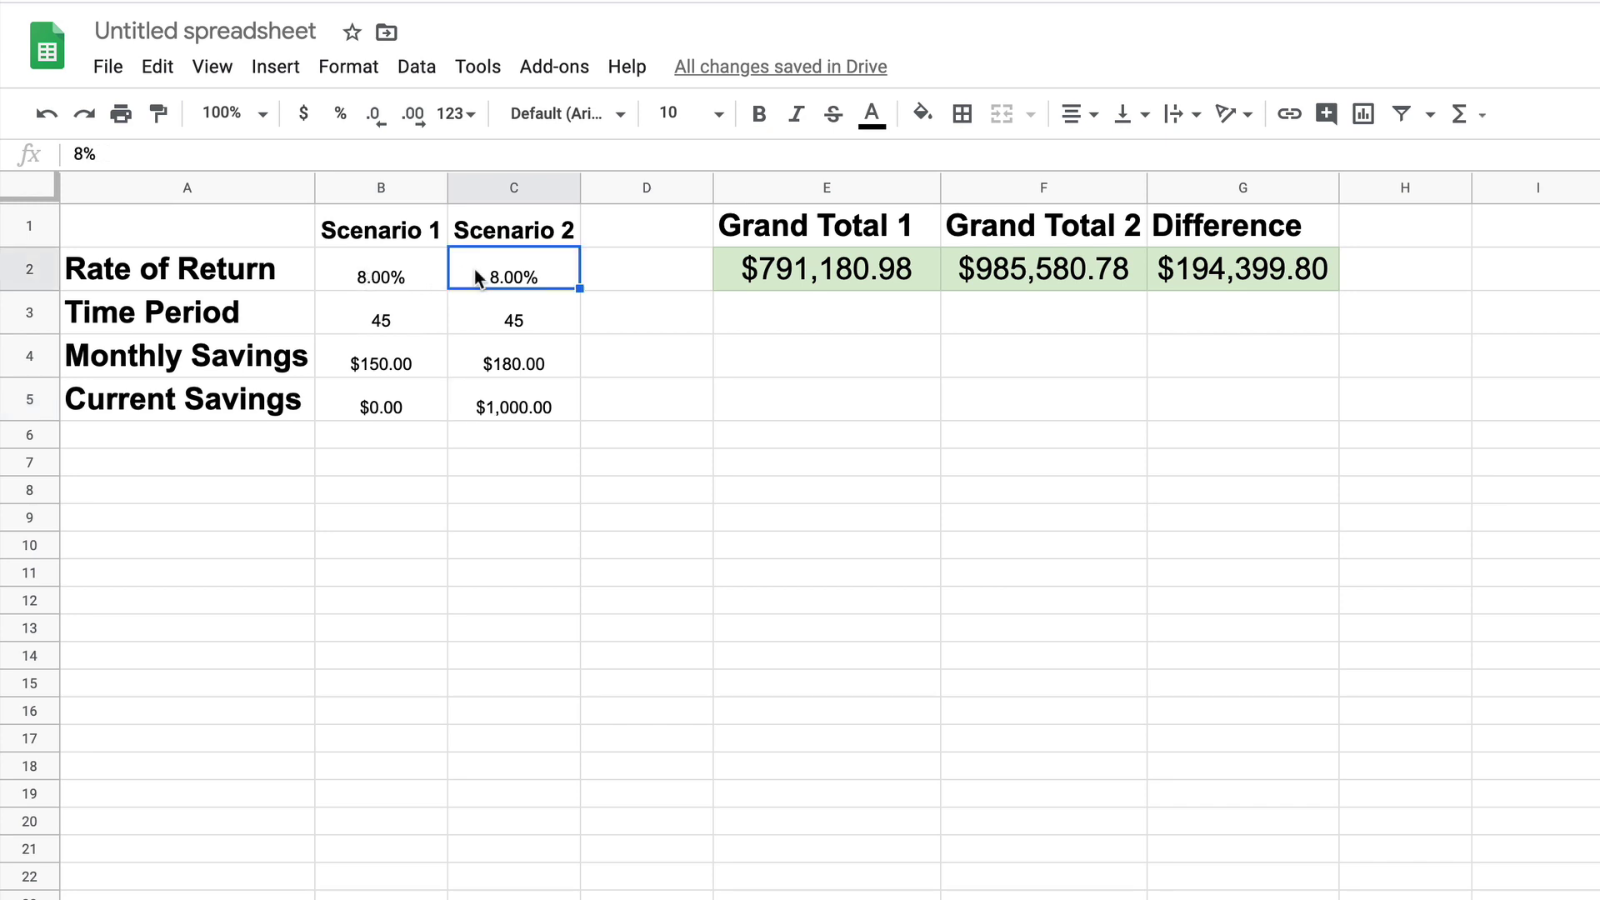
type("9.4")
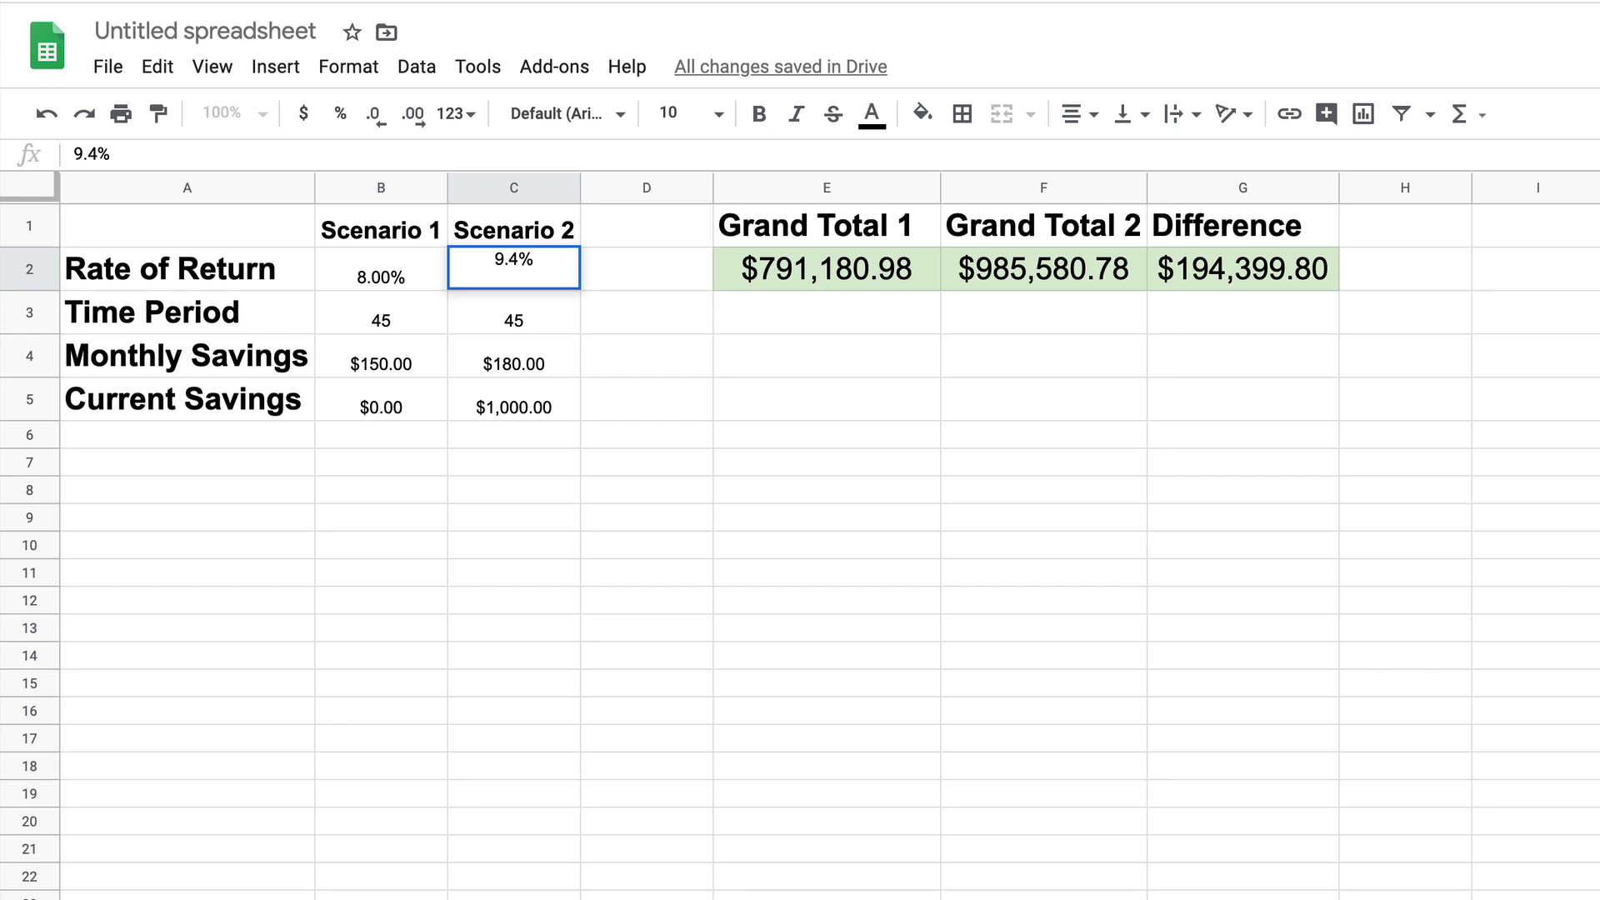
key("Return")
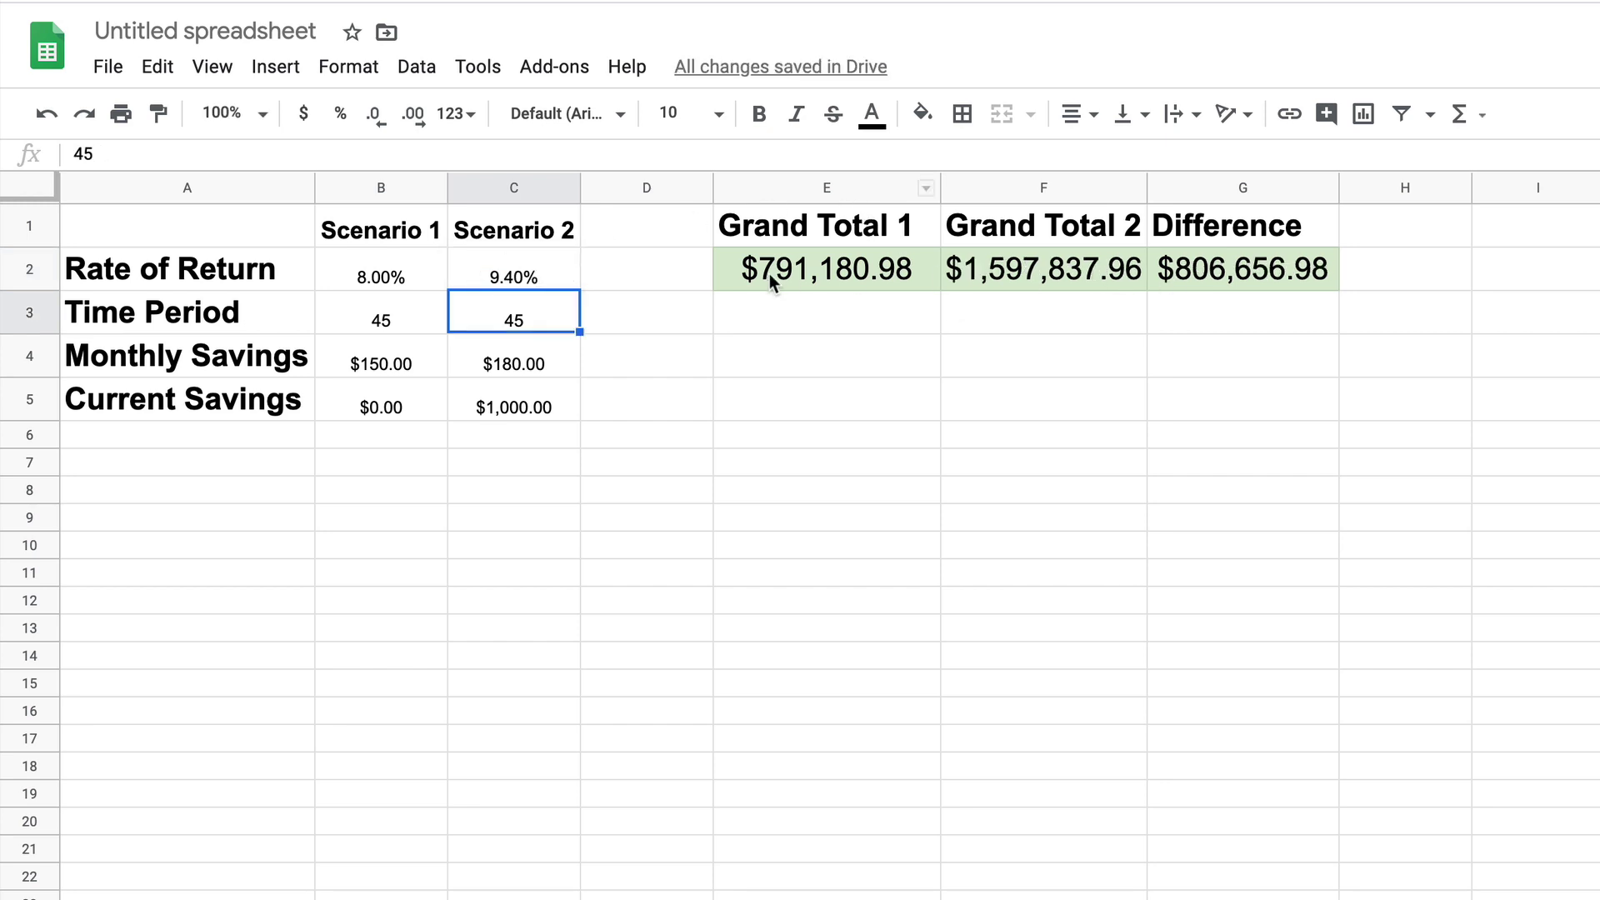
left_click(381, 278)
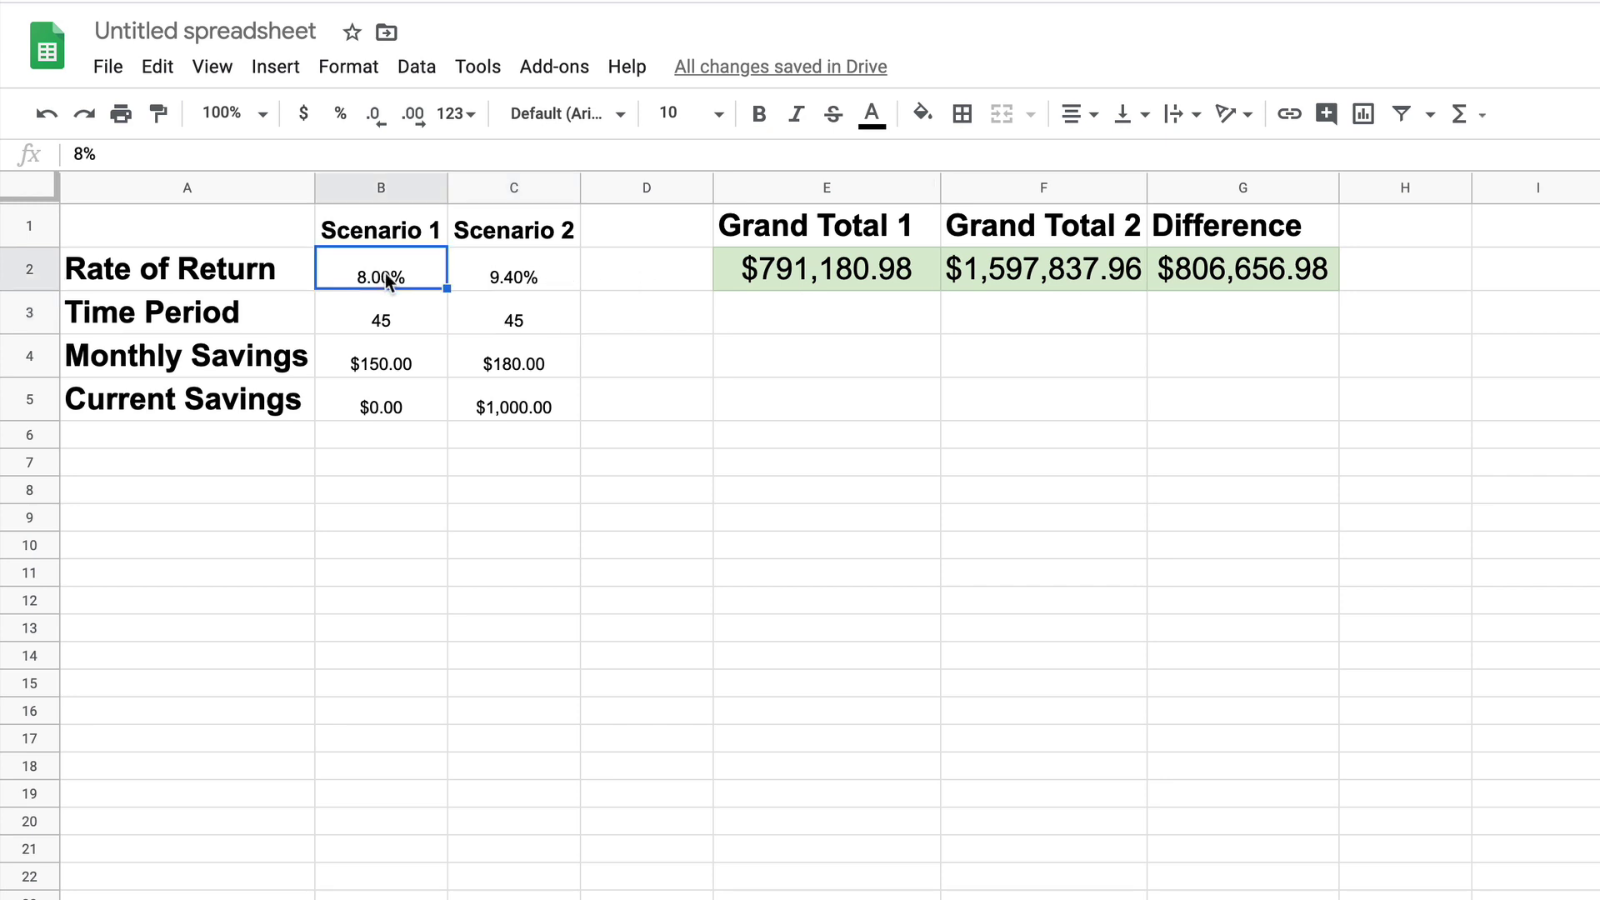
left_click(524, 278)
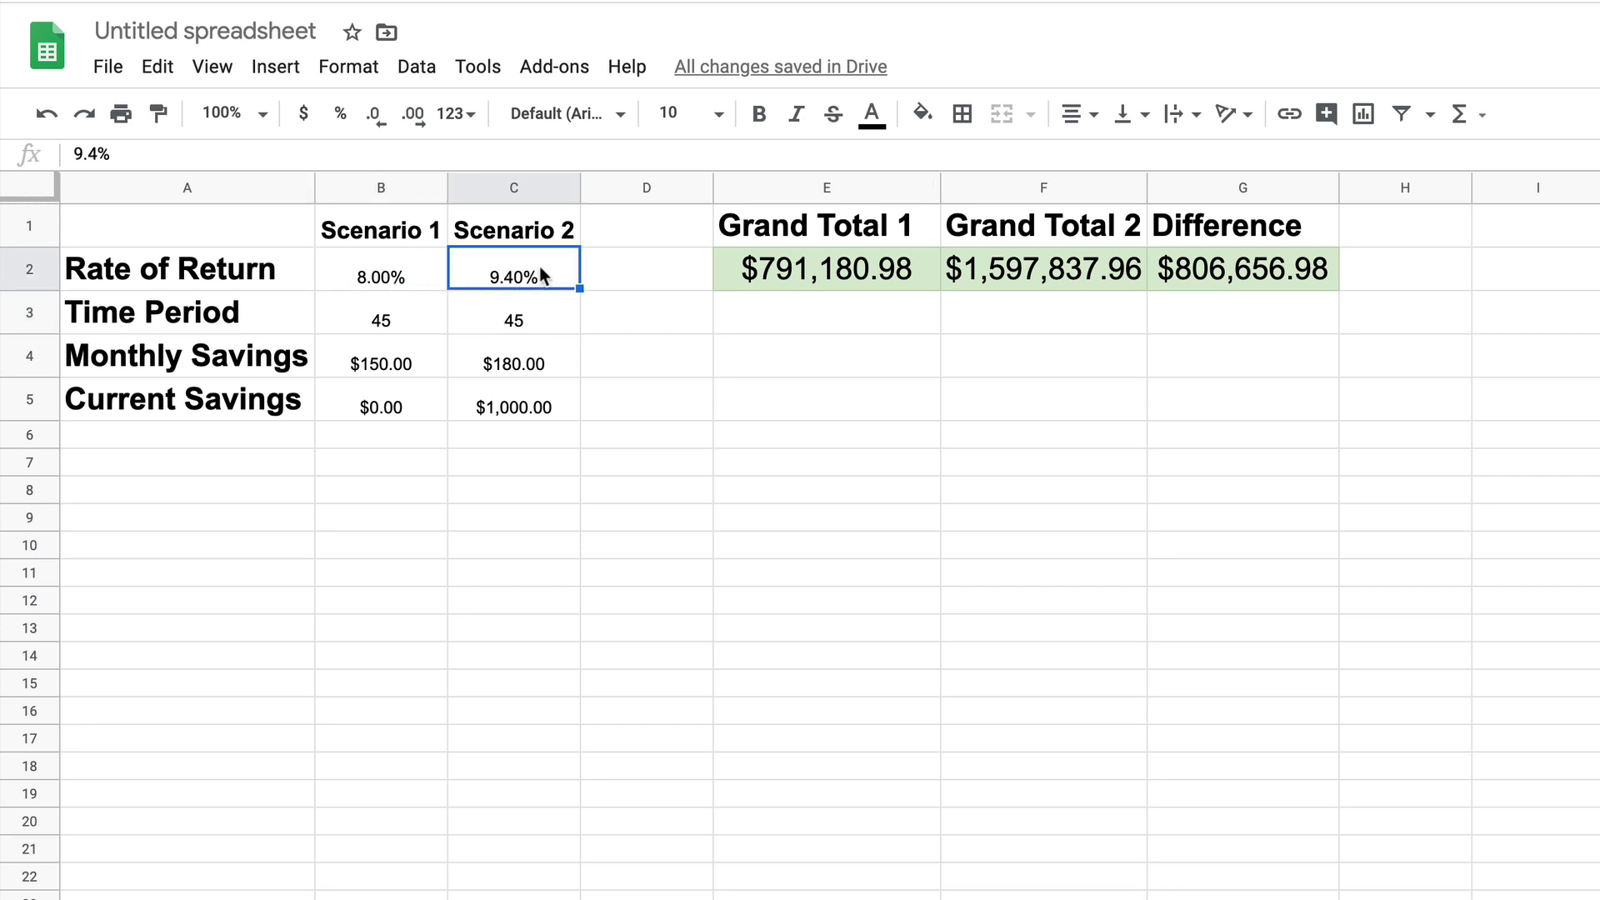
left_click(394, 275)
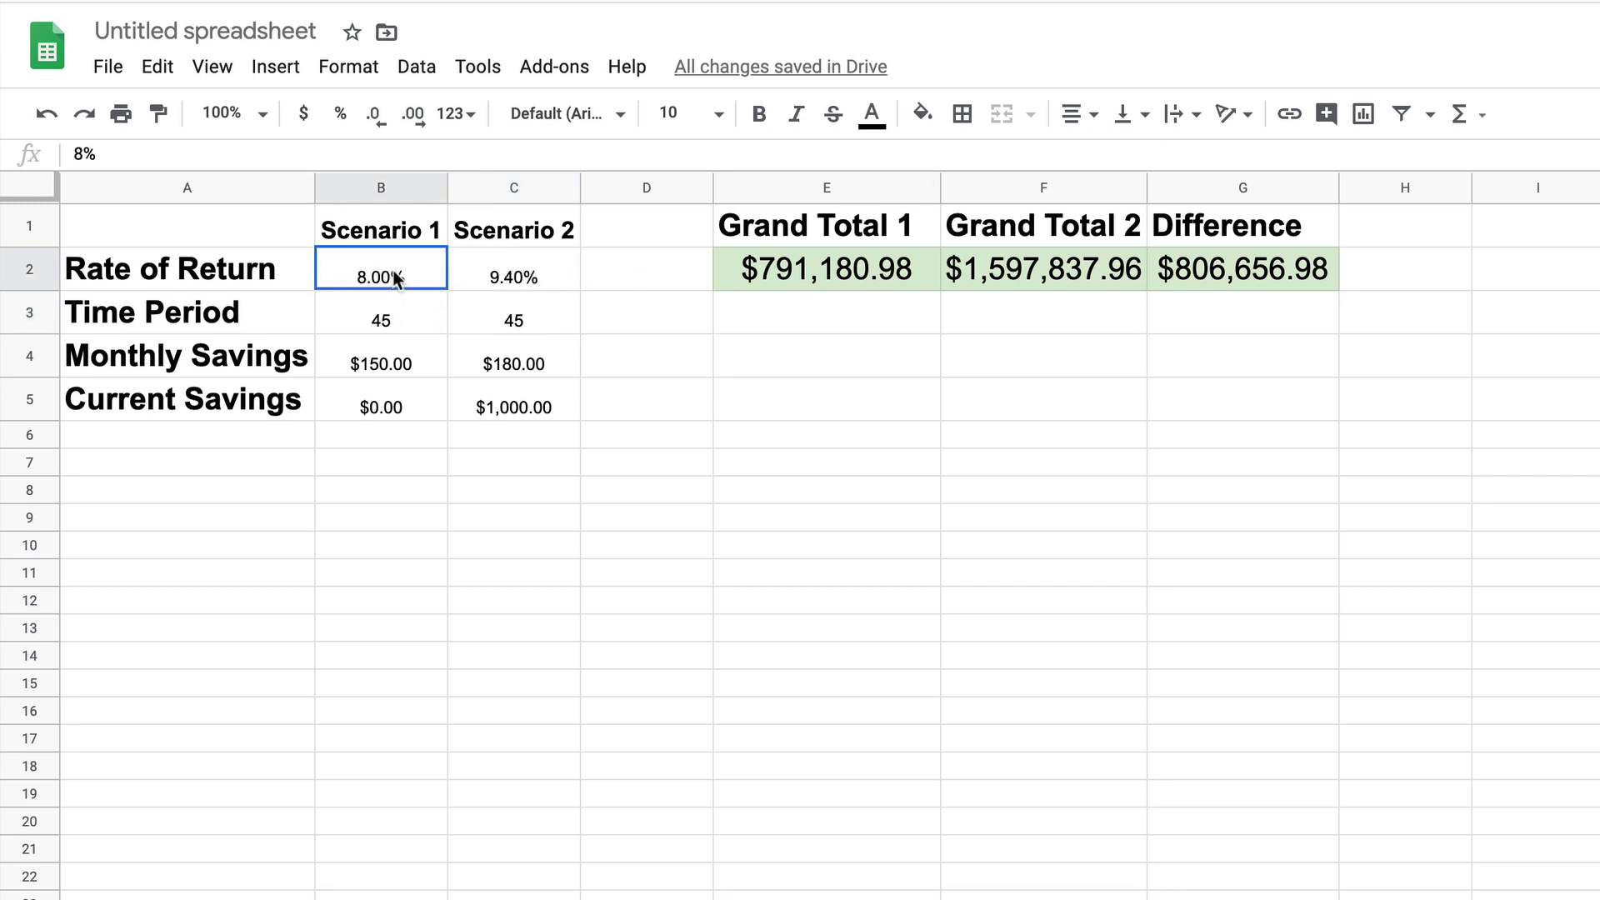
left_click(537, 275)
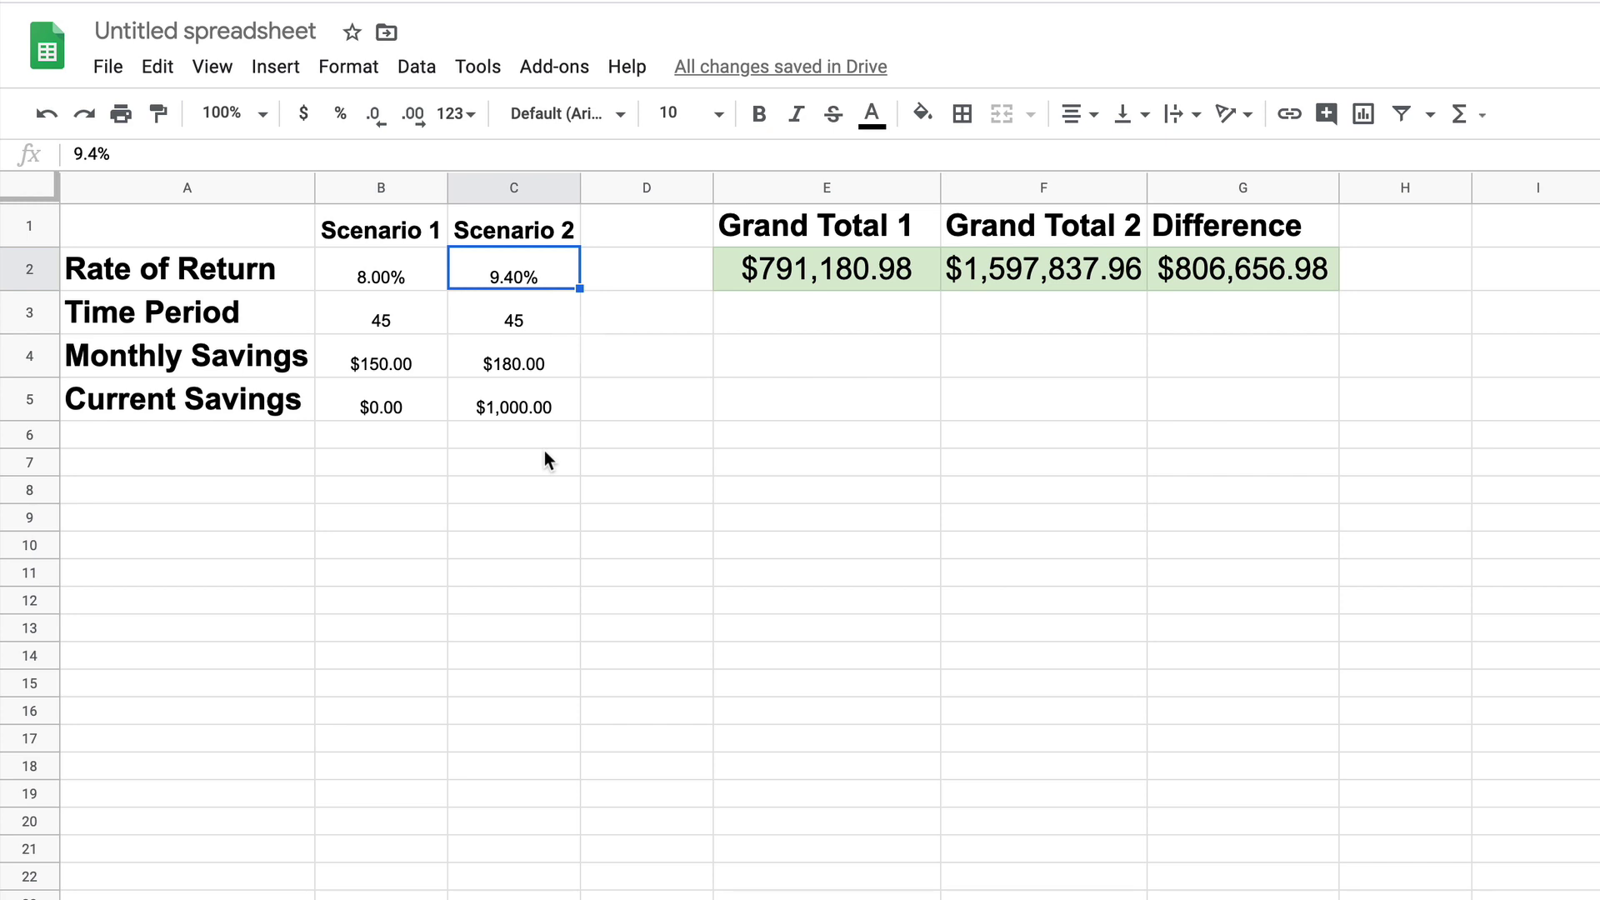
Center the Difference heading in cell G1 horizontally.
left_click(1301, 230)
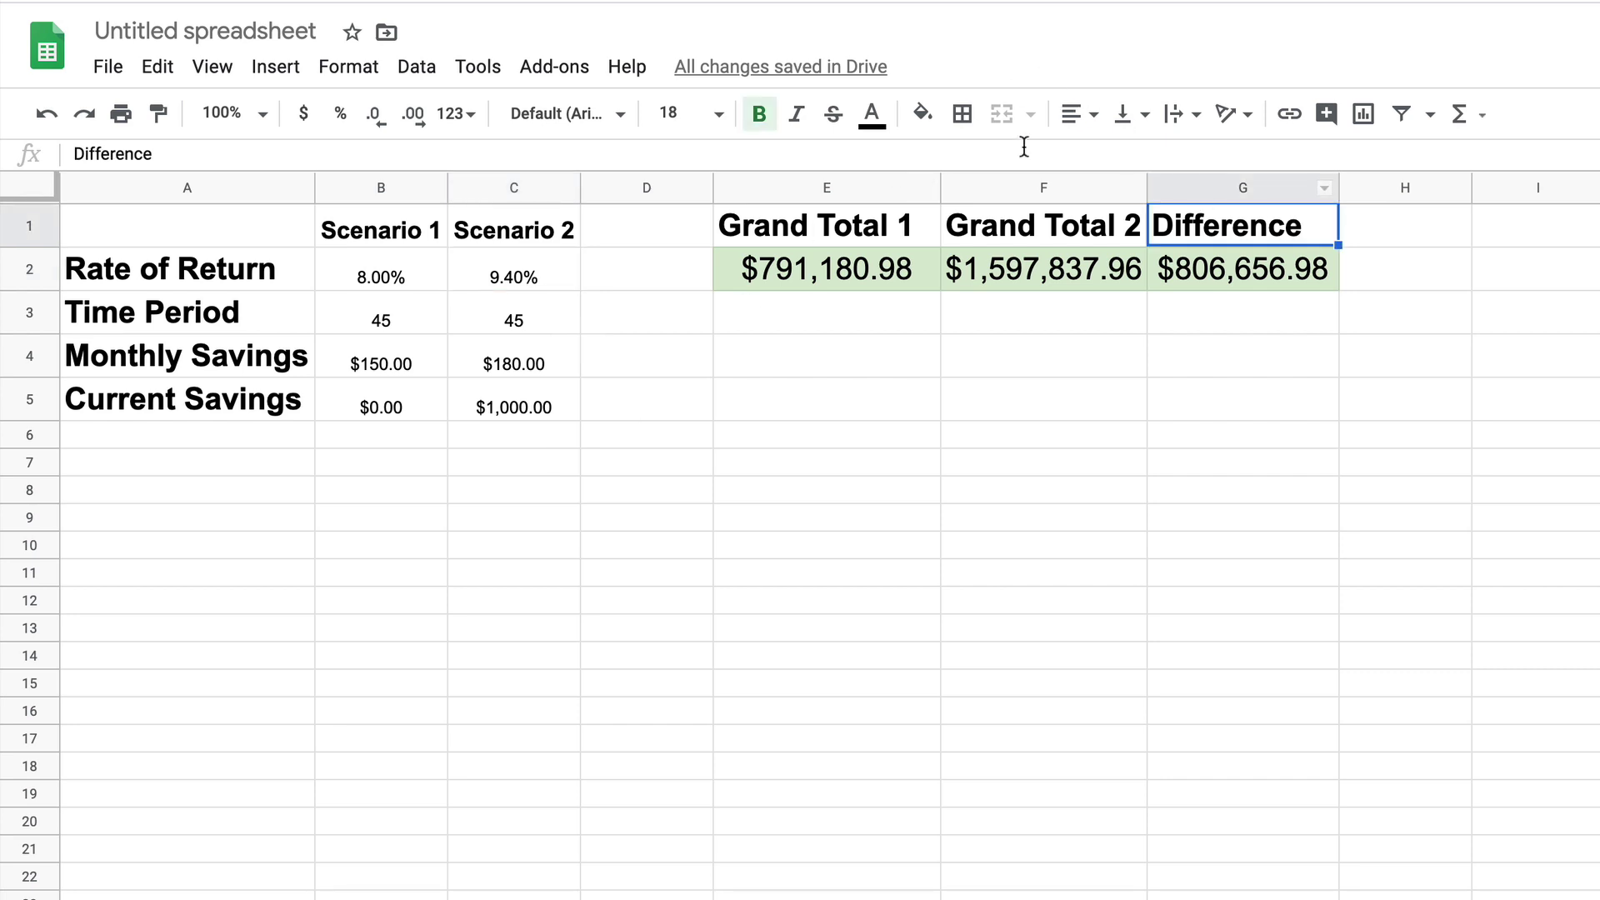
left_click(1075, 114)
left_click(1114, 156)
Add the label "Investment Fees" in cell A6 below Current Savings.
left_click(228, 432)
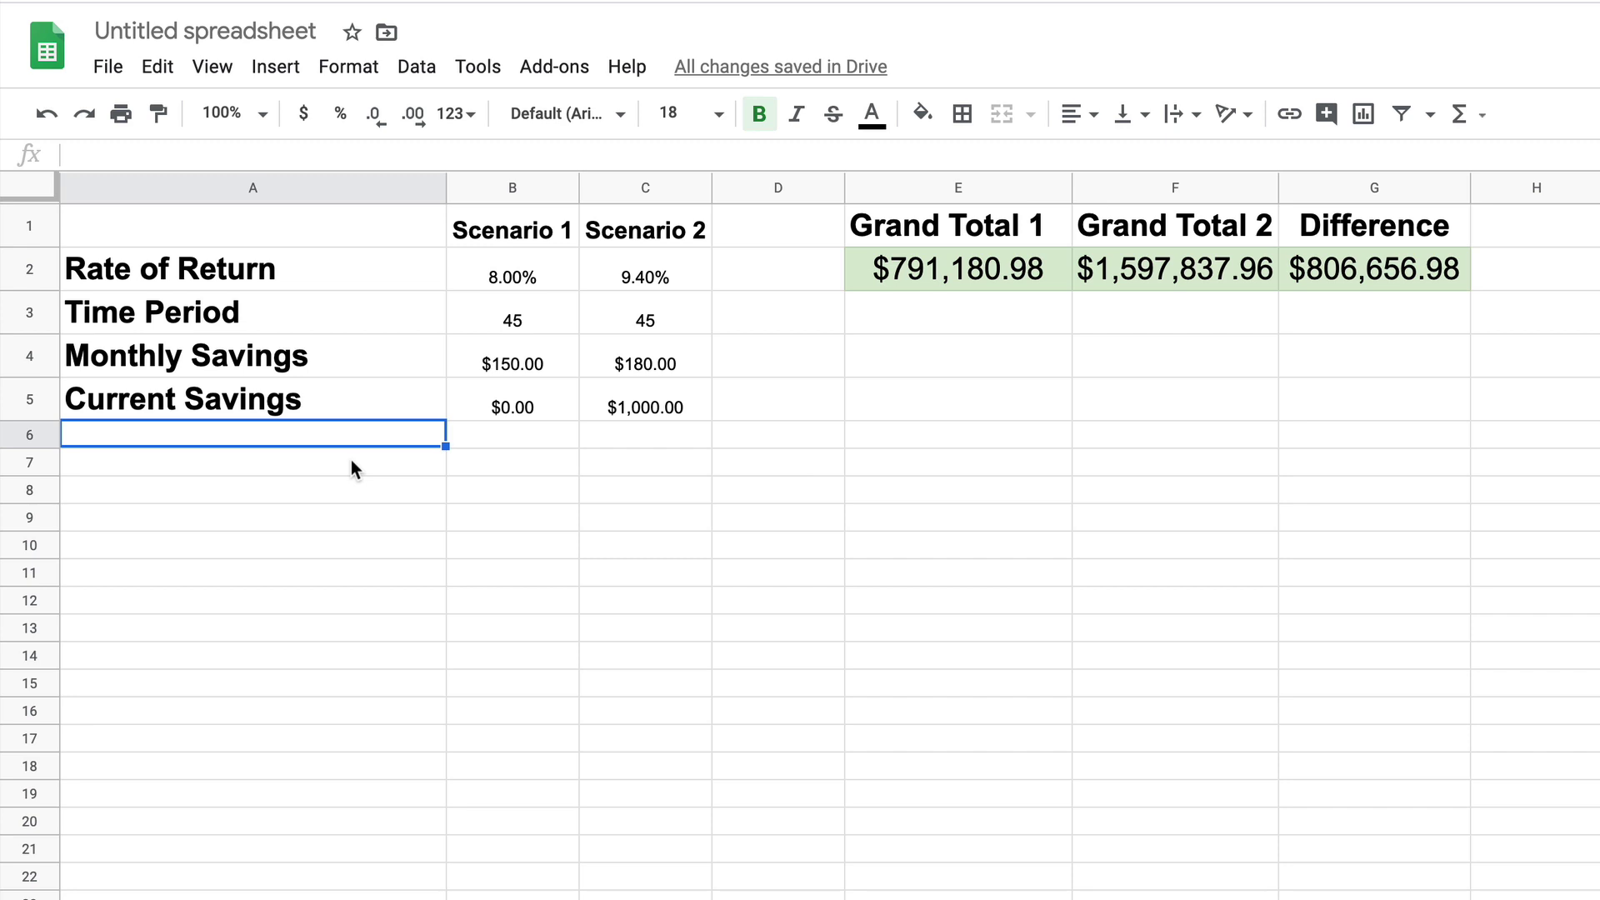
type("Inv")
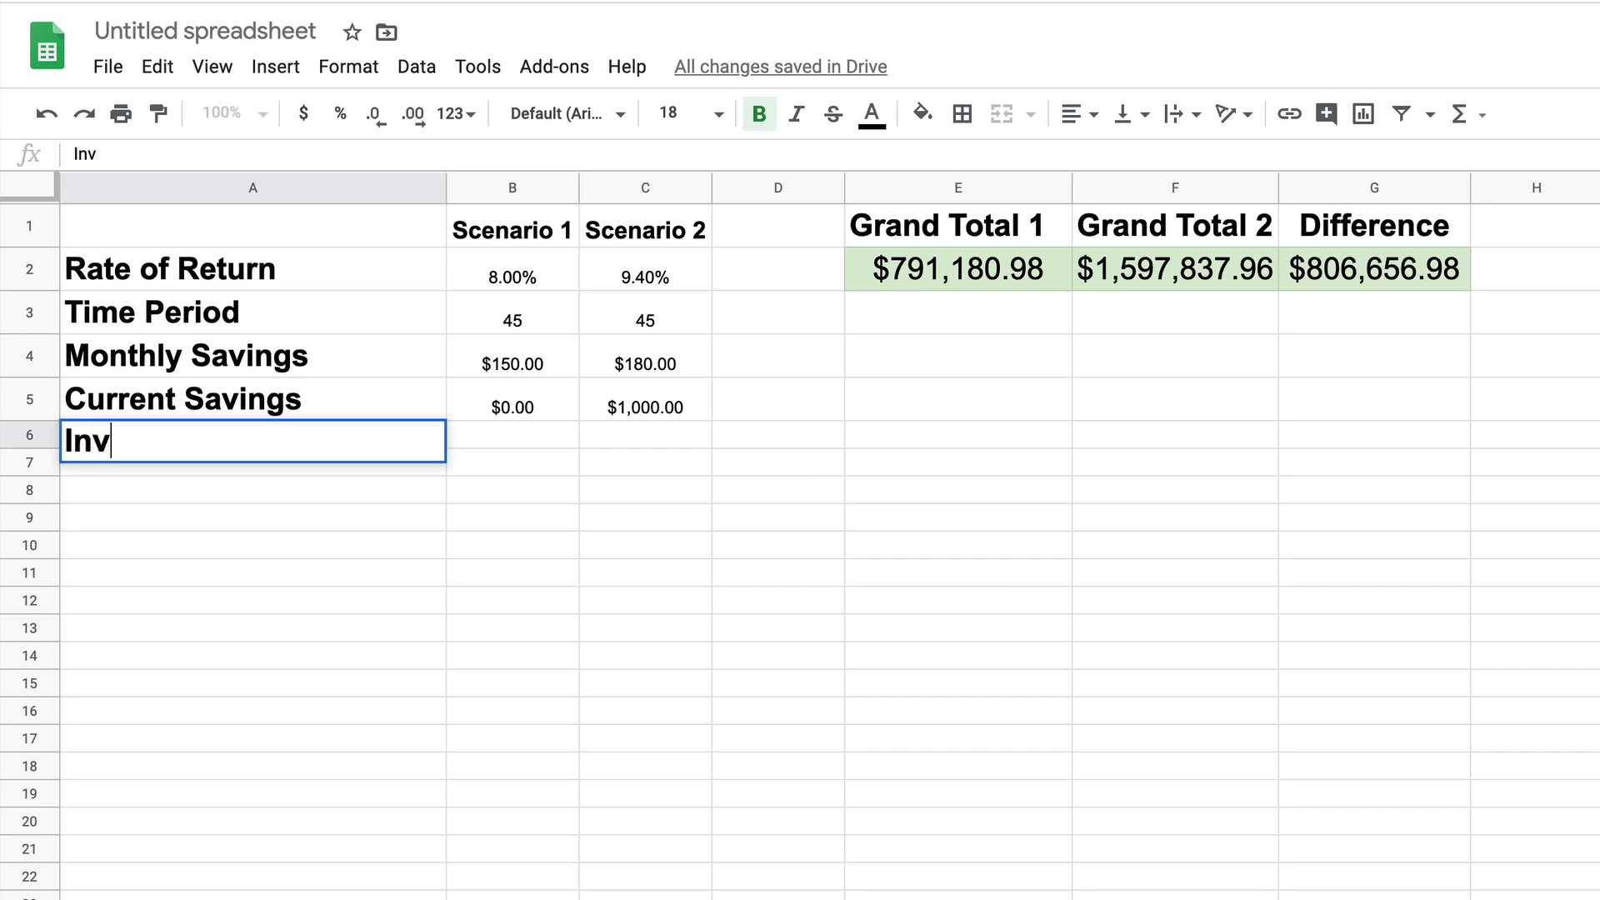
type("estment Fees")
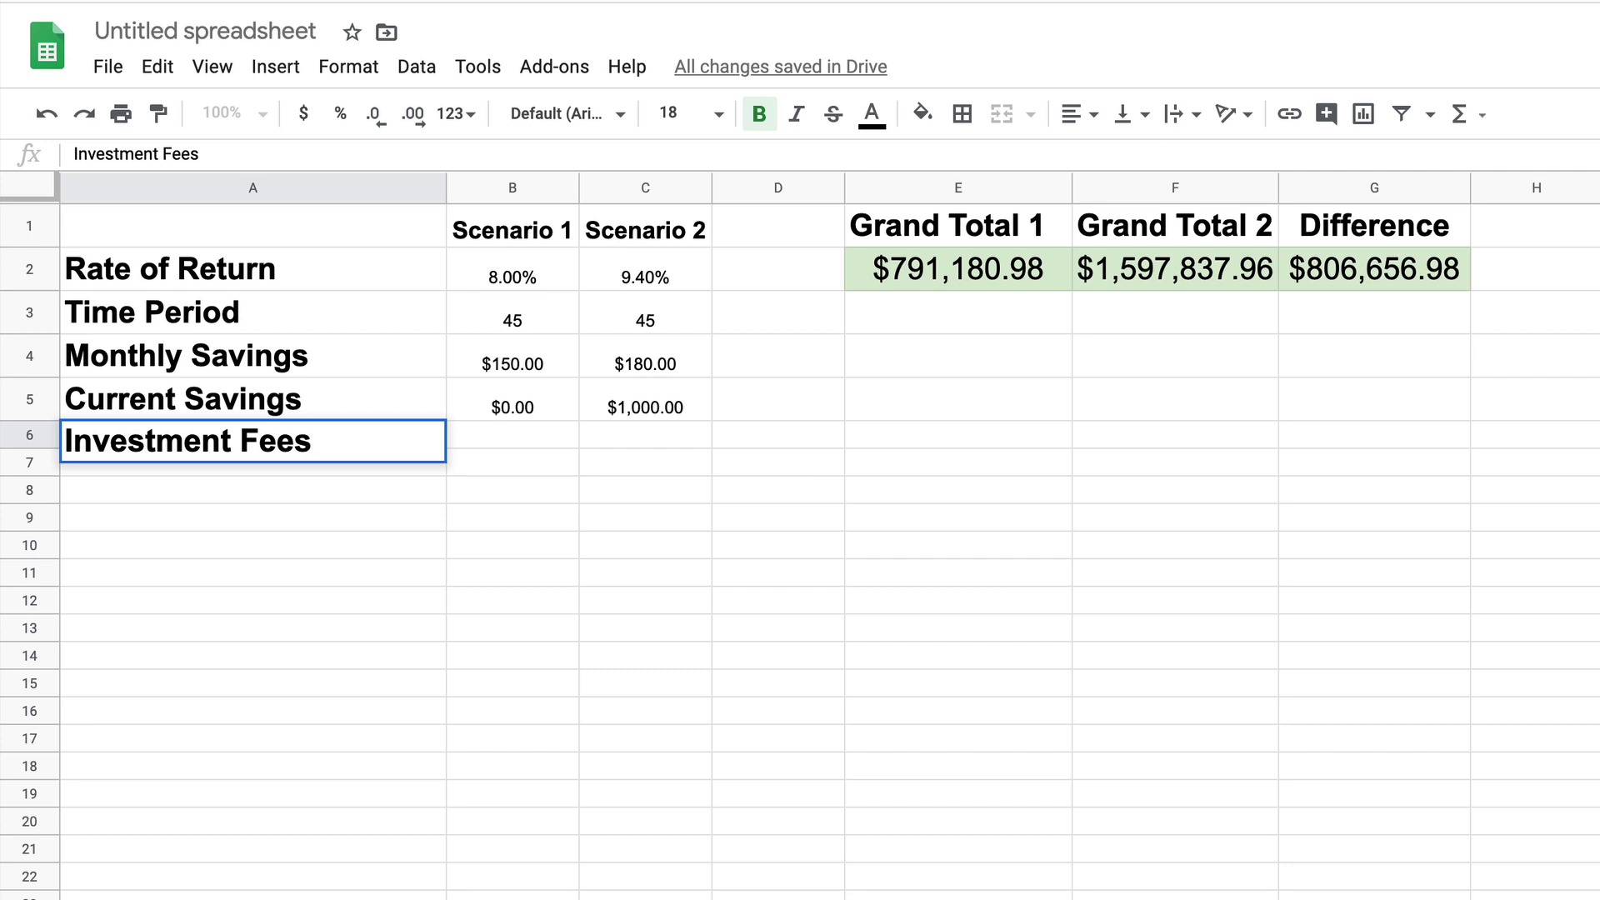
key("Tab")
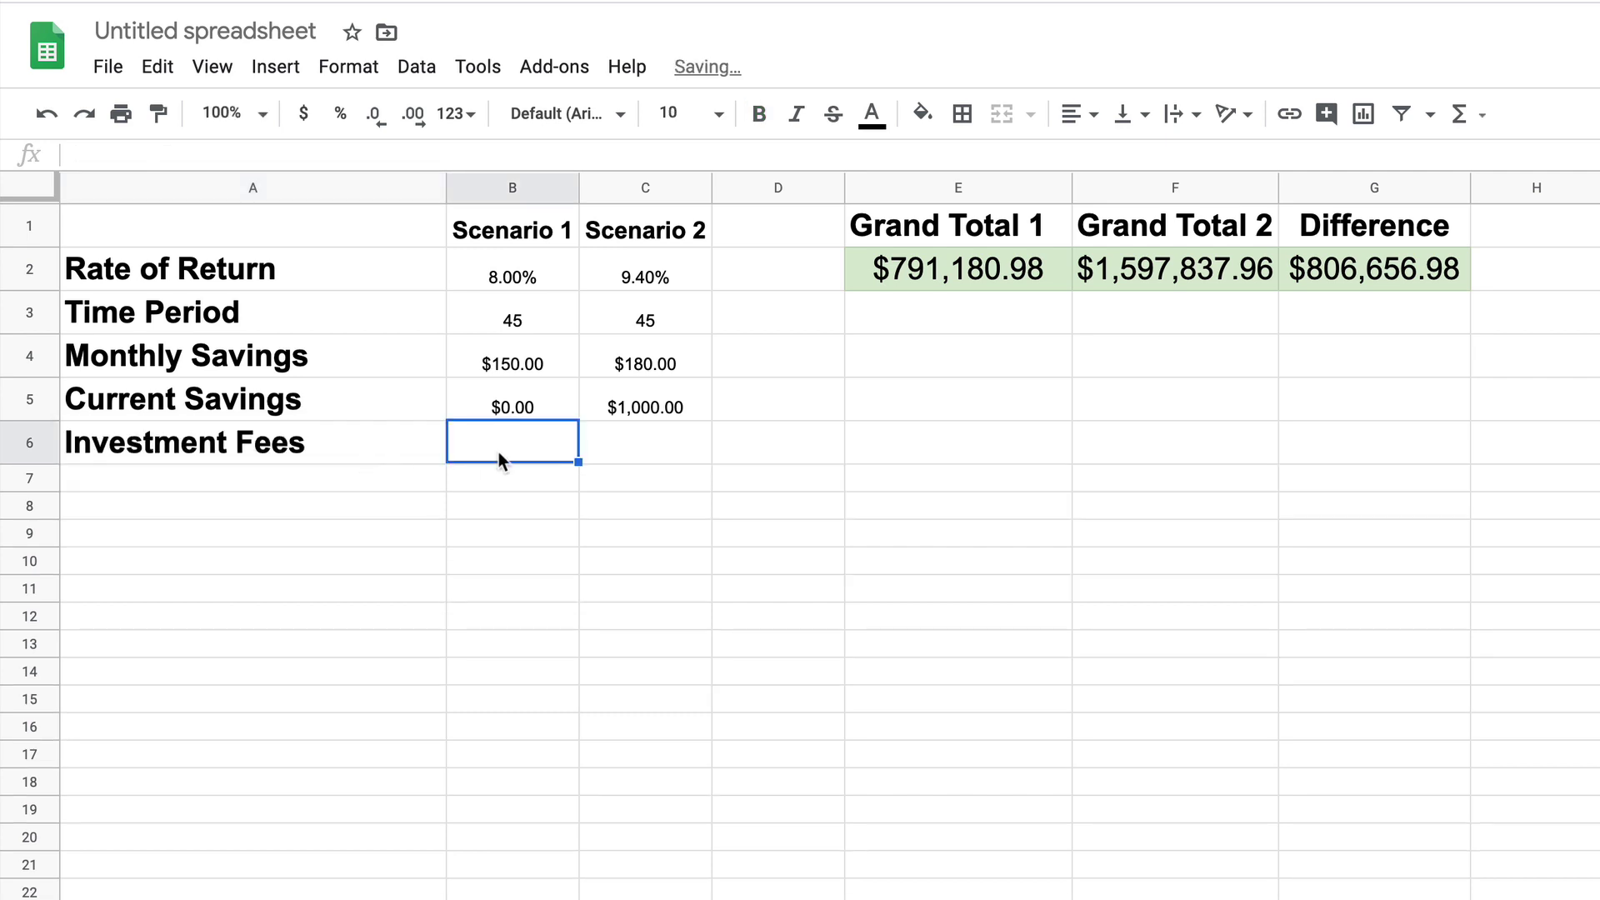
Enter 0% investment fees for both scenarios in B6 and C6, giving C6 the same percentage format as B6.
type("0")
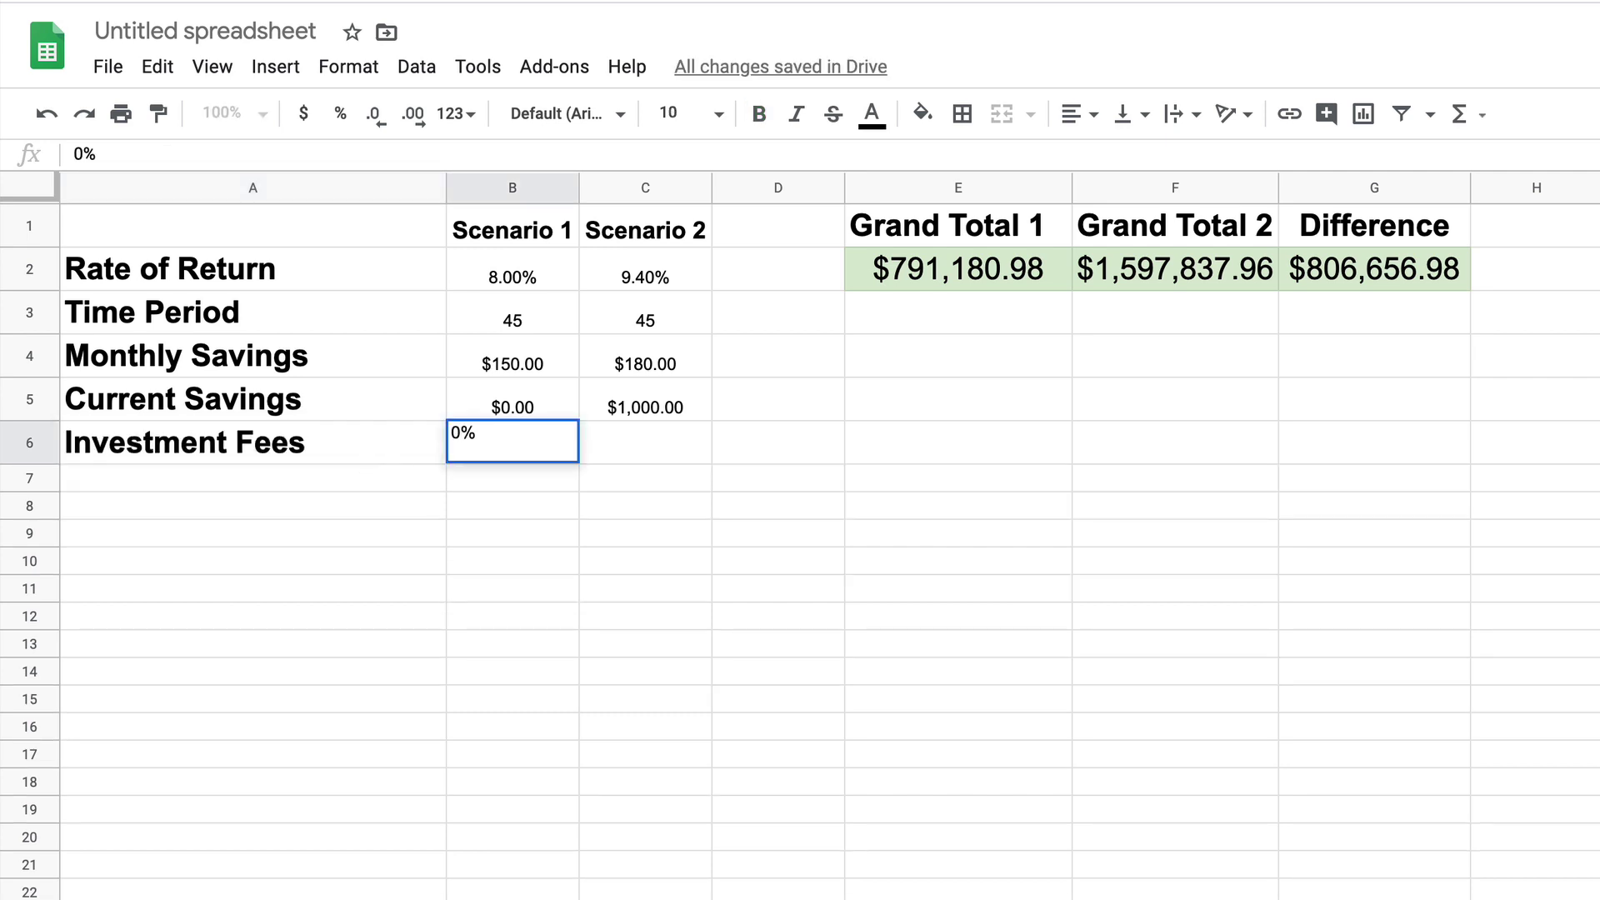
key("Tab")
type("0")
key("Tab")
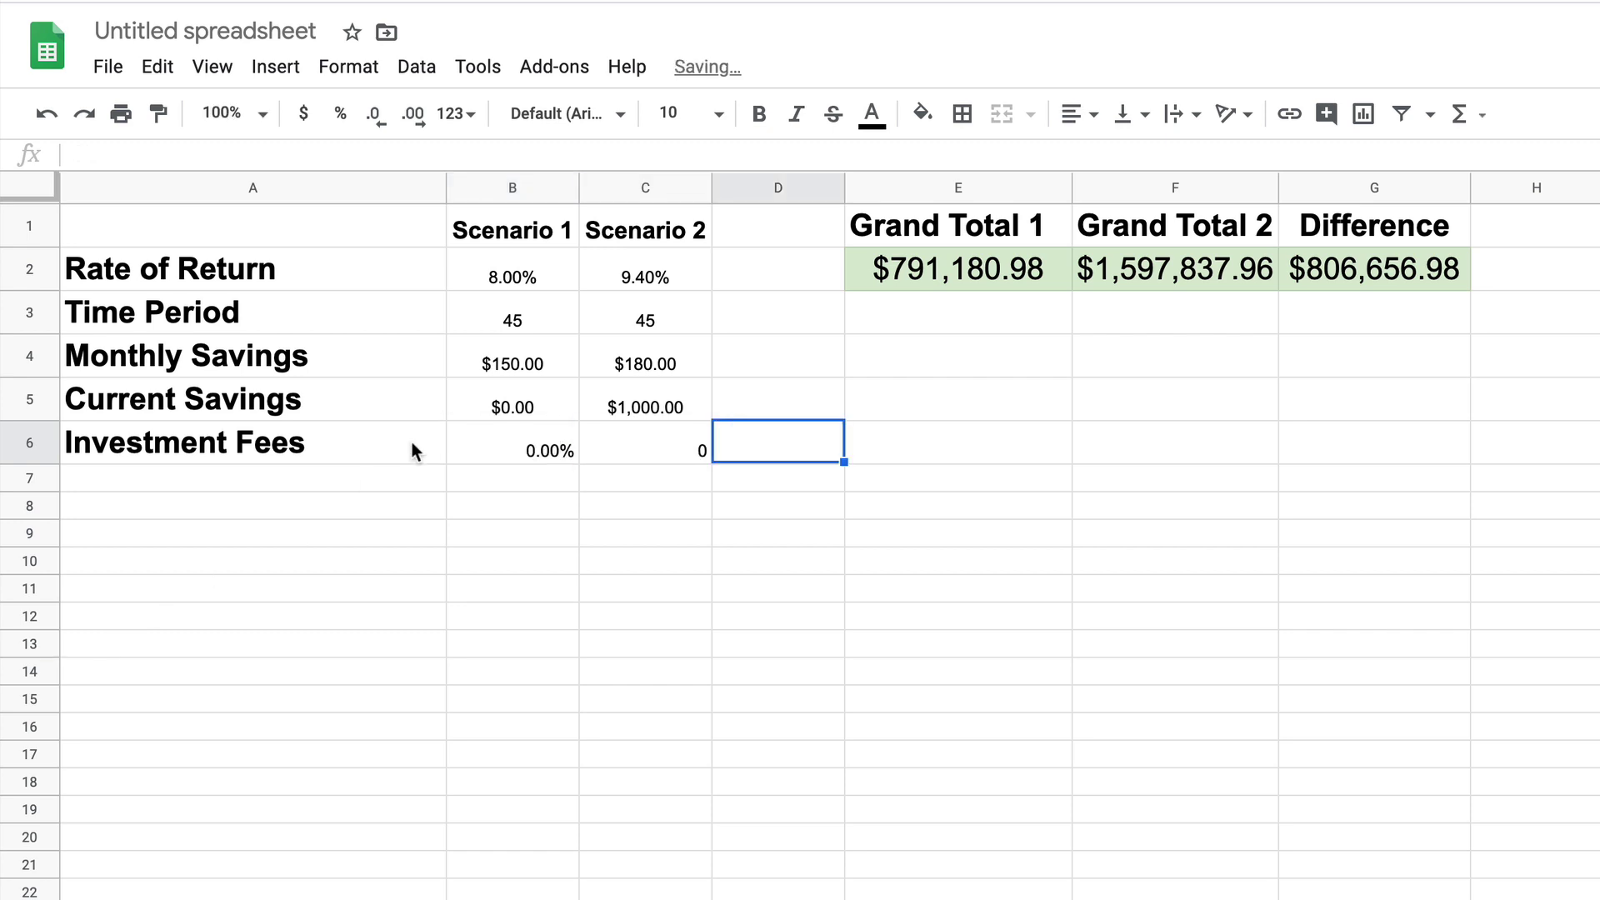
left_click(542, 441)
left_click(158, 113)
left_click(639, 450)
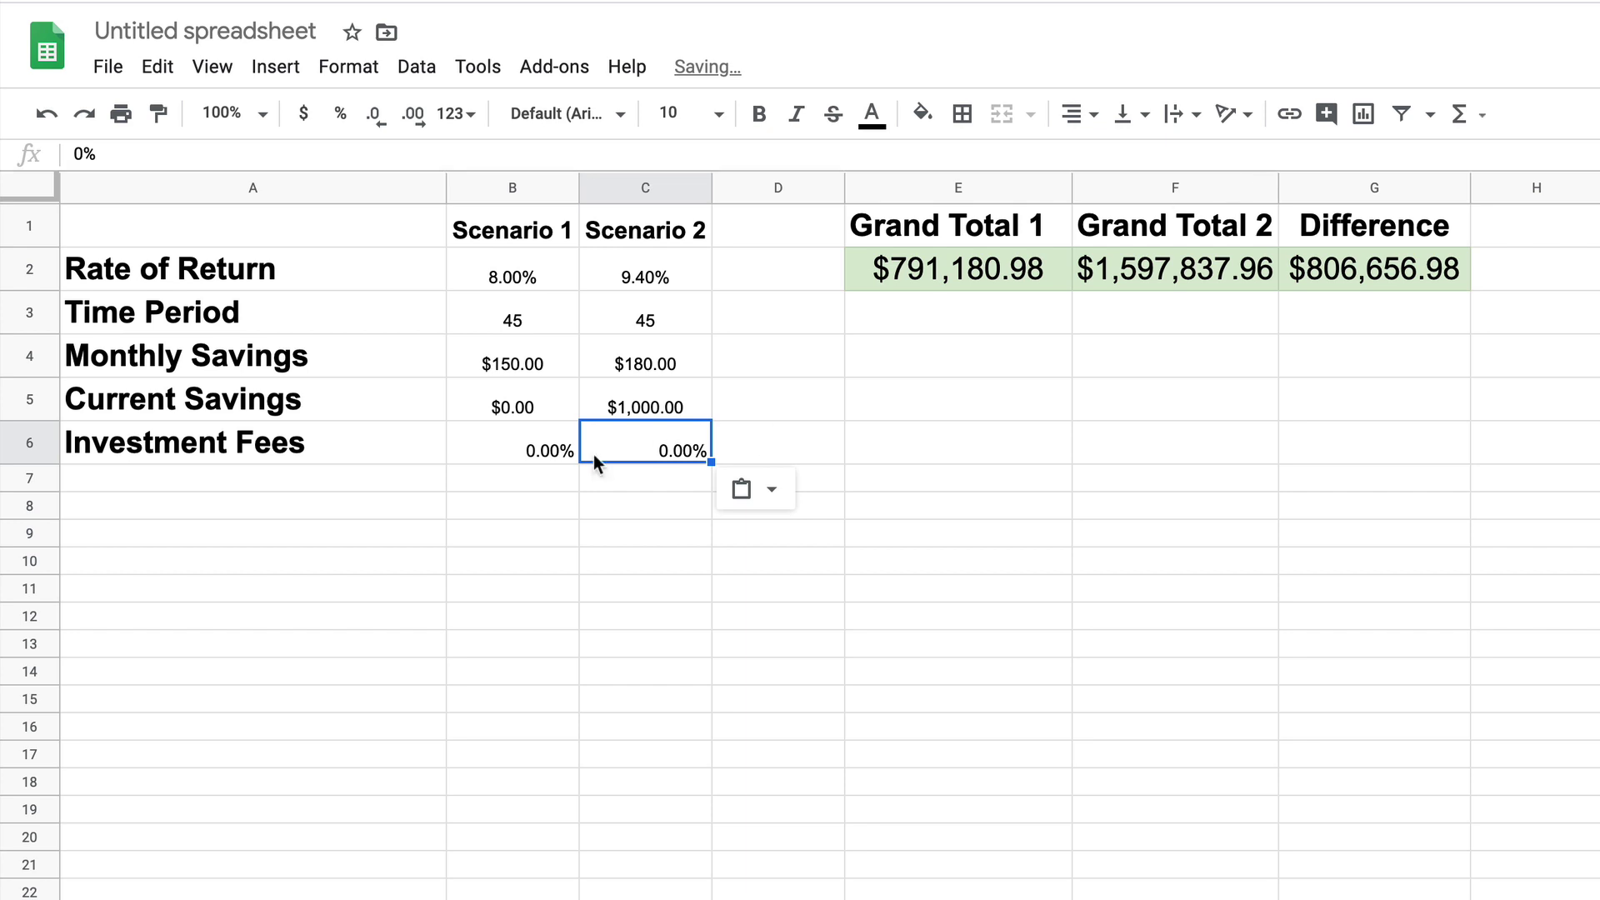
Examine the rate argument of the Grand Total 1 formula in E2 to see how it handles the investment fees.
left_click(531, 458)
double_click(962, 271)
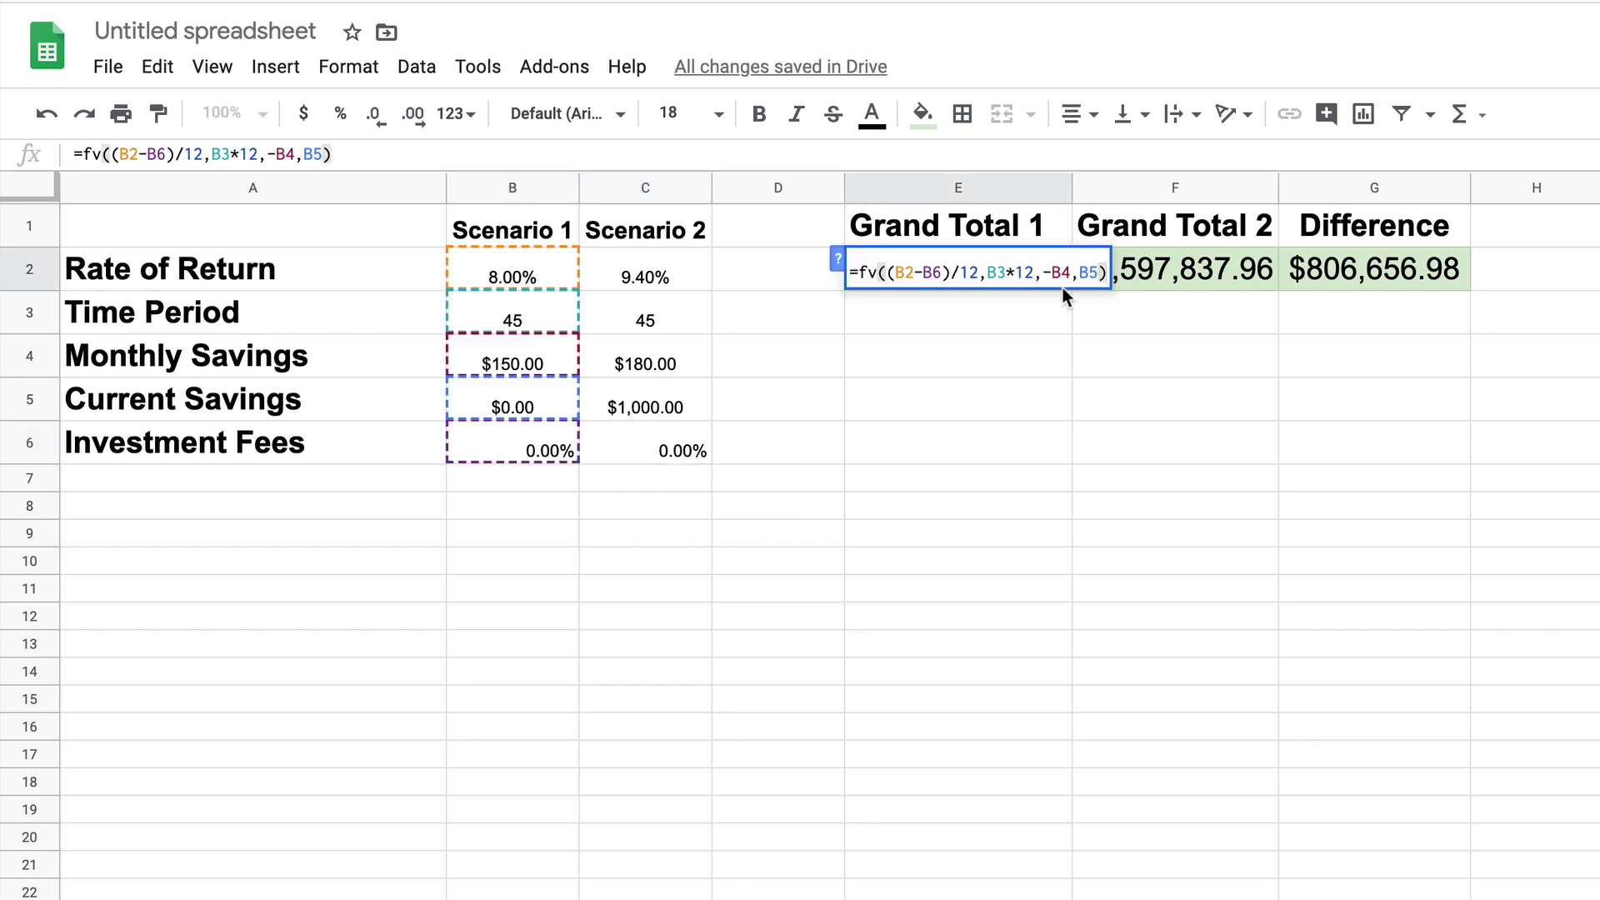
left_click(942, 272)
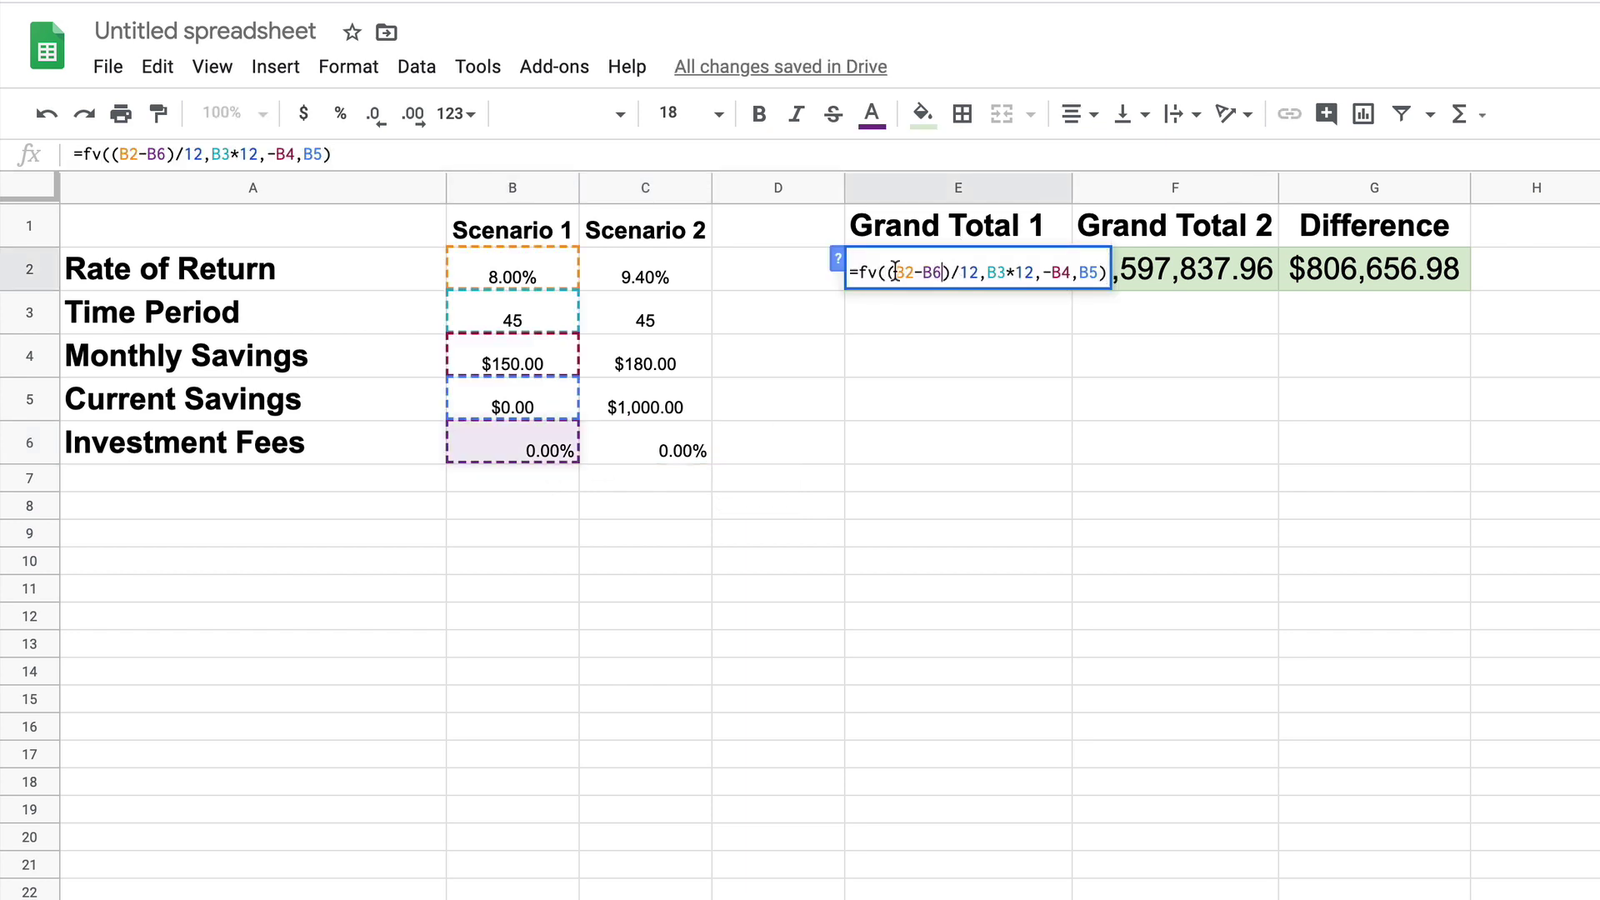
left_click_drag(897, 273, 942, 272)
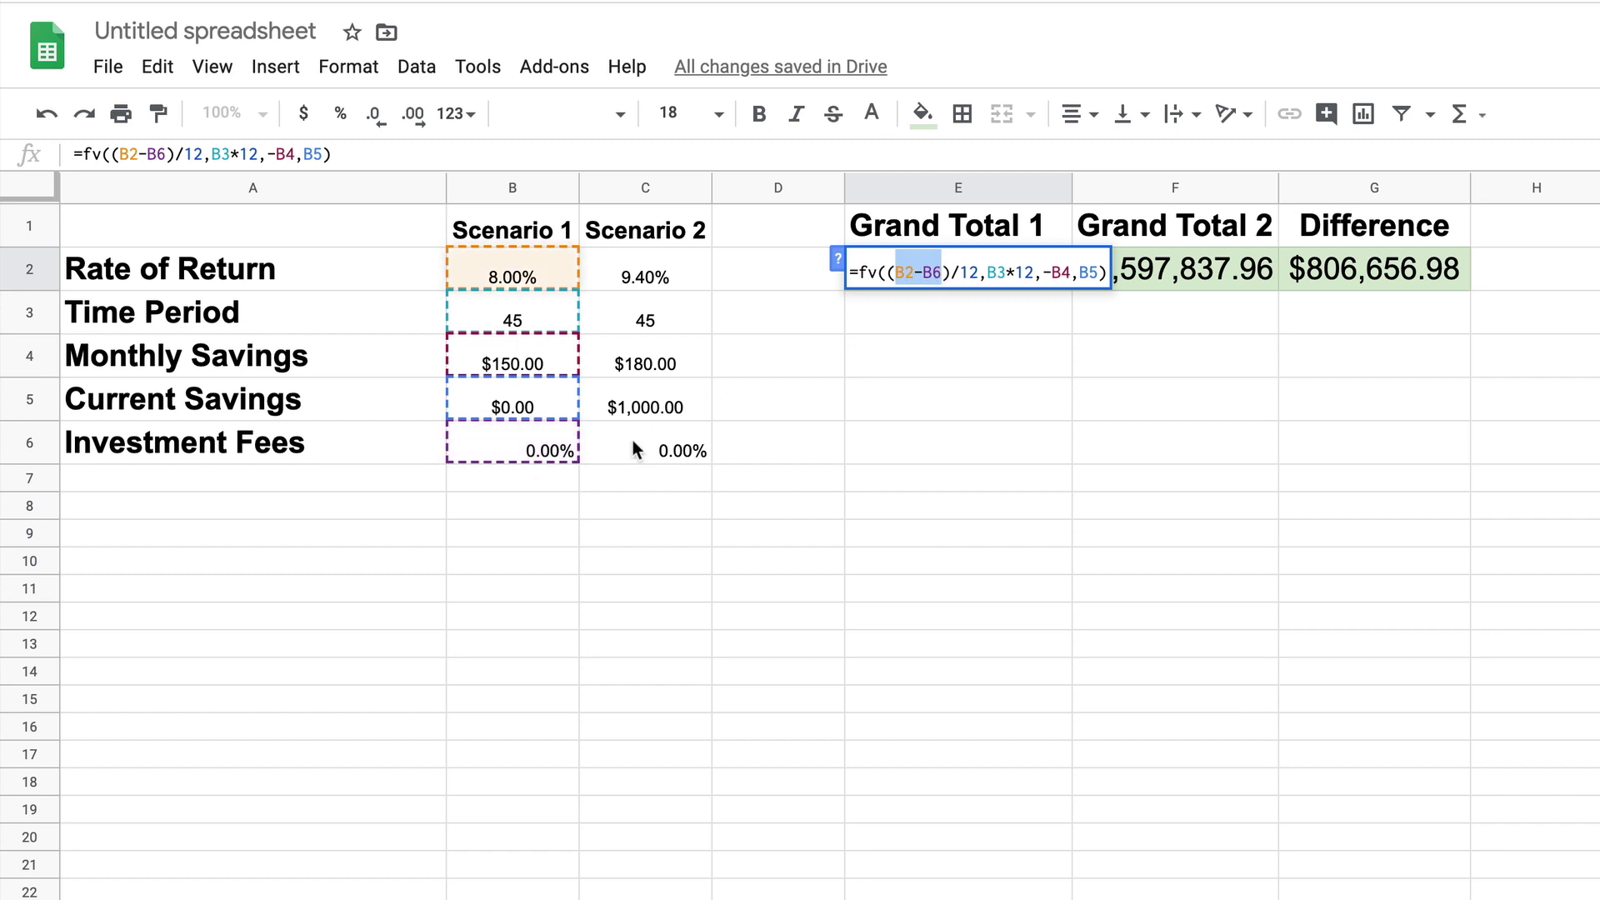
key("Escape")
left_click(500, 458)
Add a parenthesized fee subtraction to the rate in the Grand Total 2 formula in F2, making it =fv((C2-A6)/12,C3*12,-C4,-C5).
double_click(1135, 272)
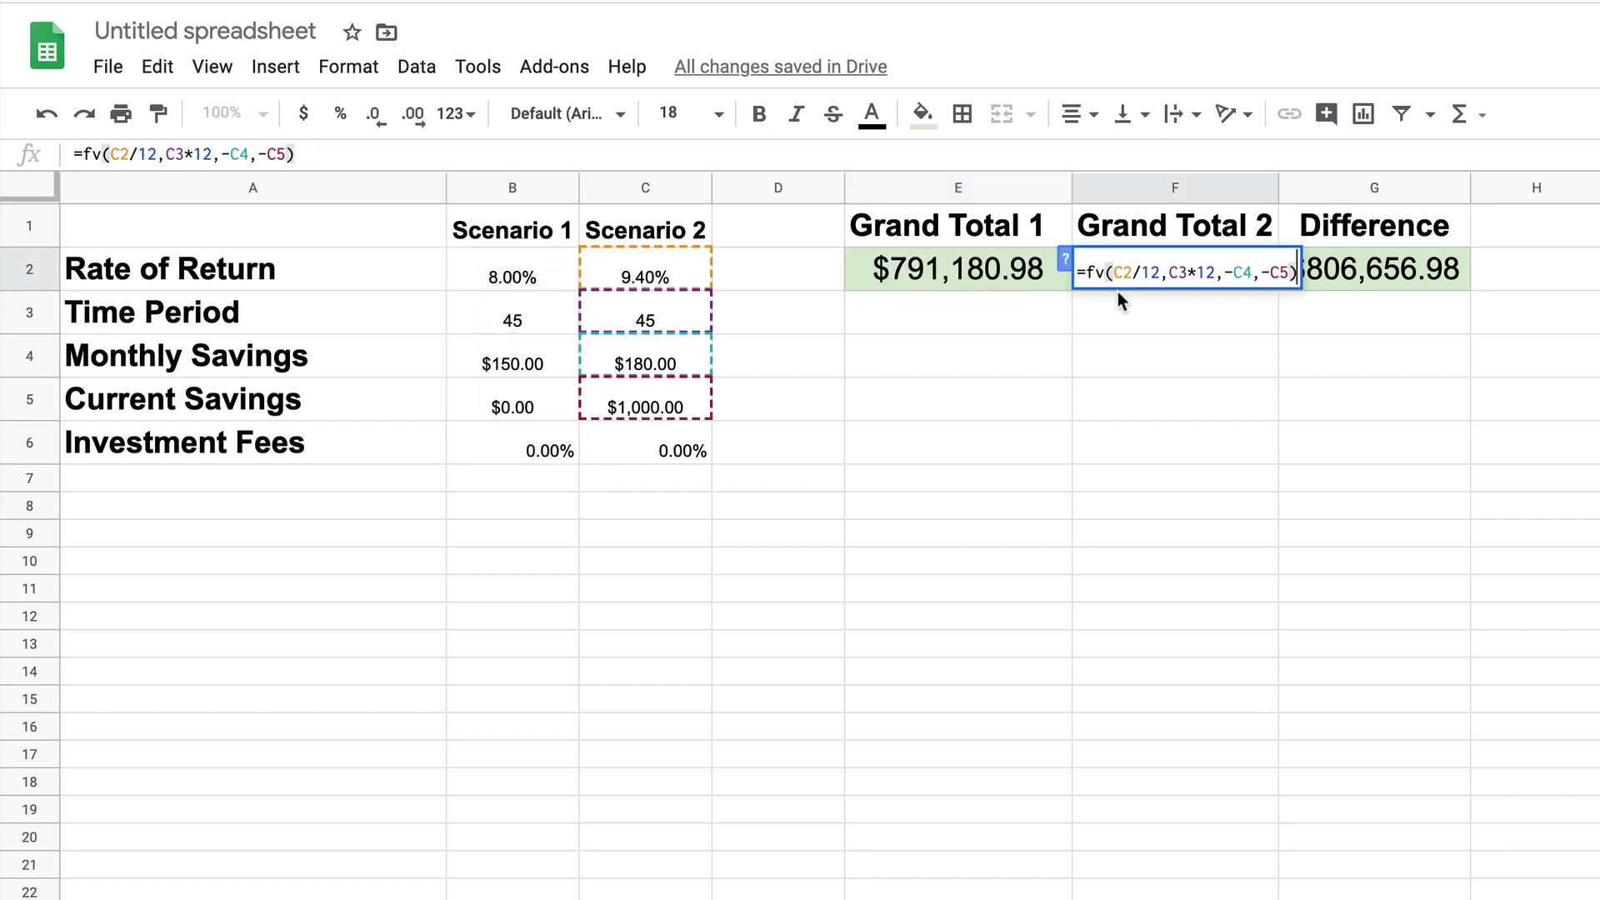
left_click(1133, 271)
type("-")
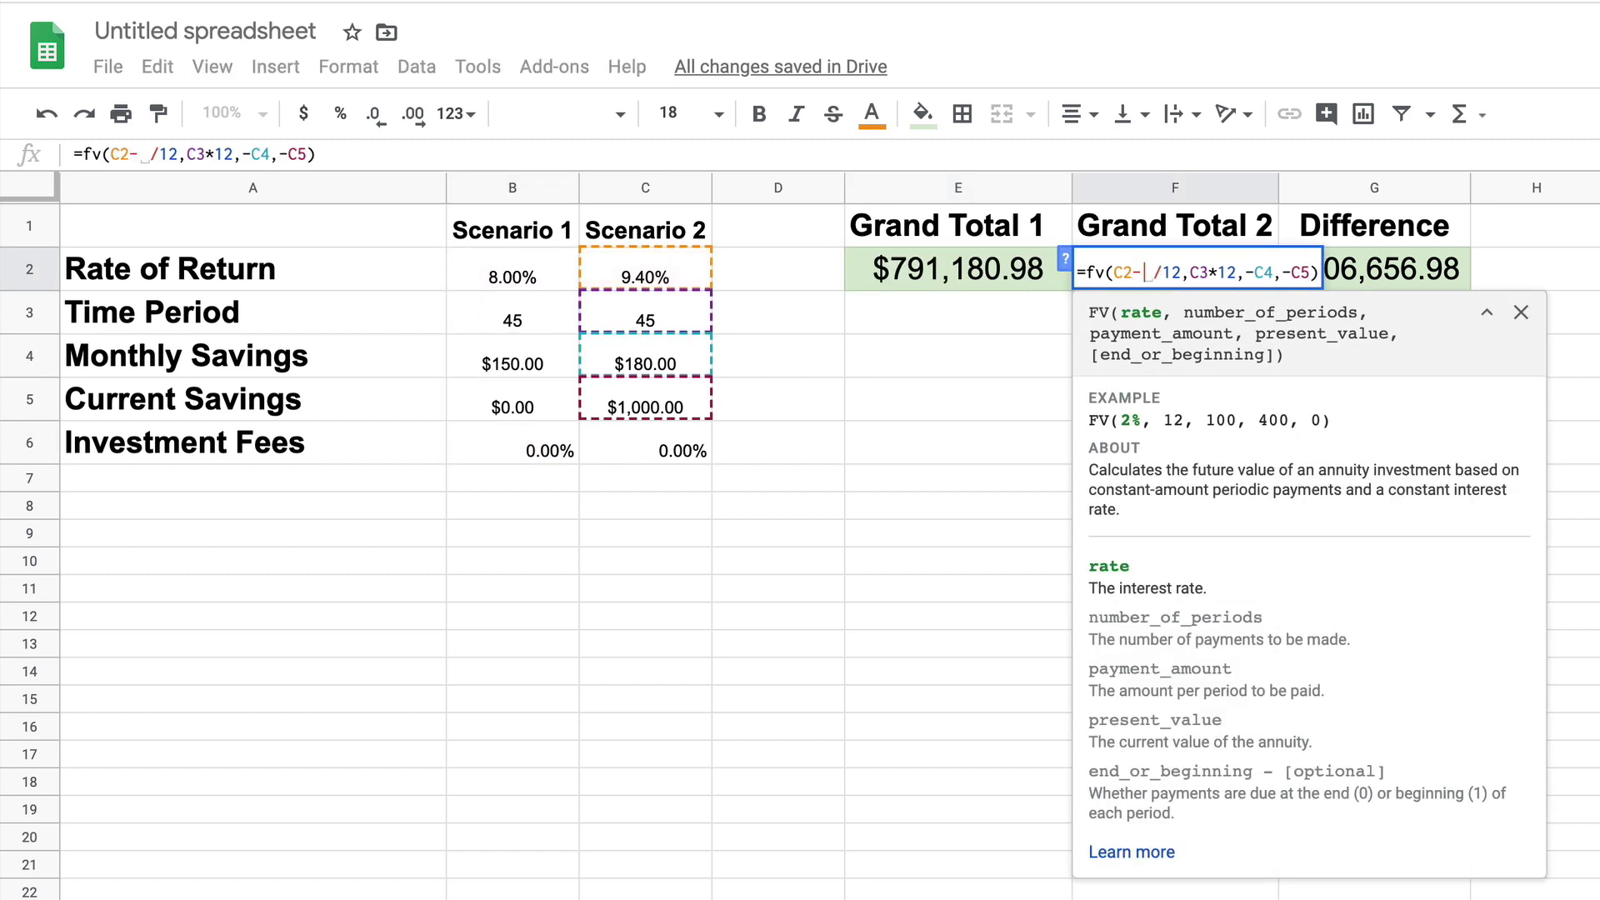
left_click(658, 454)
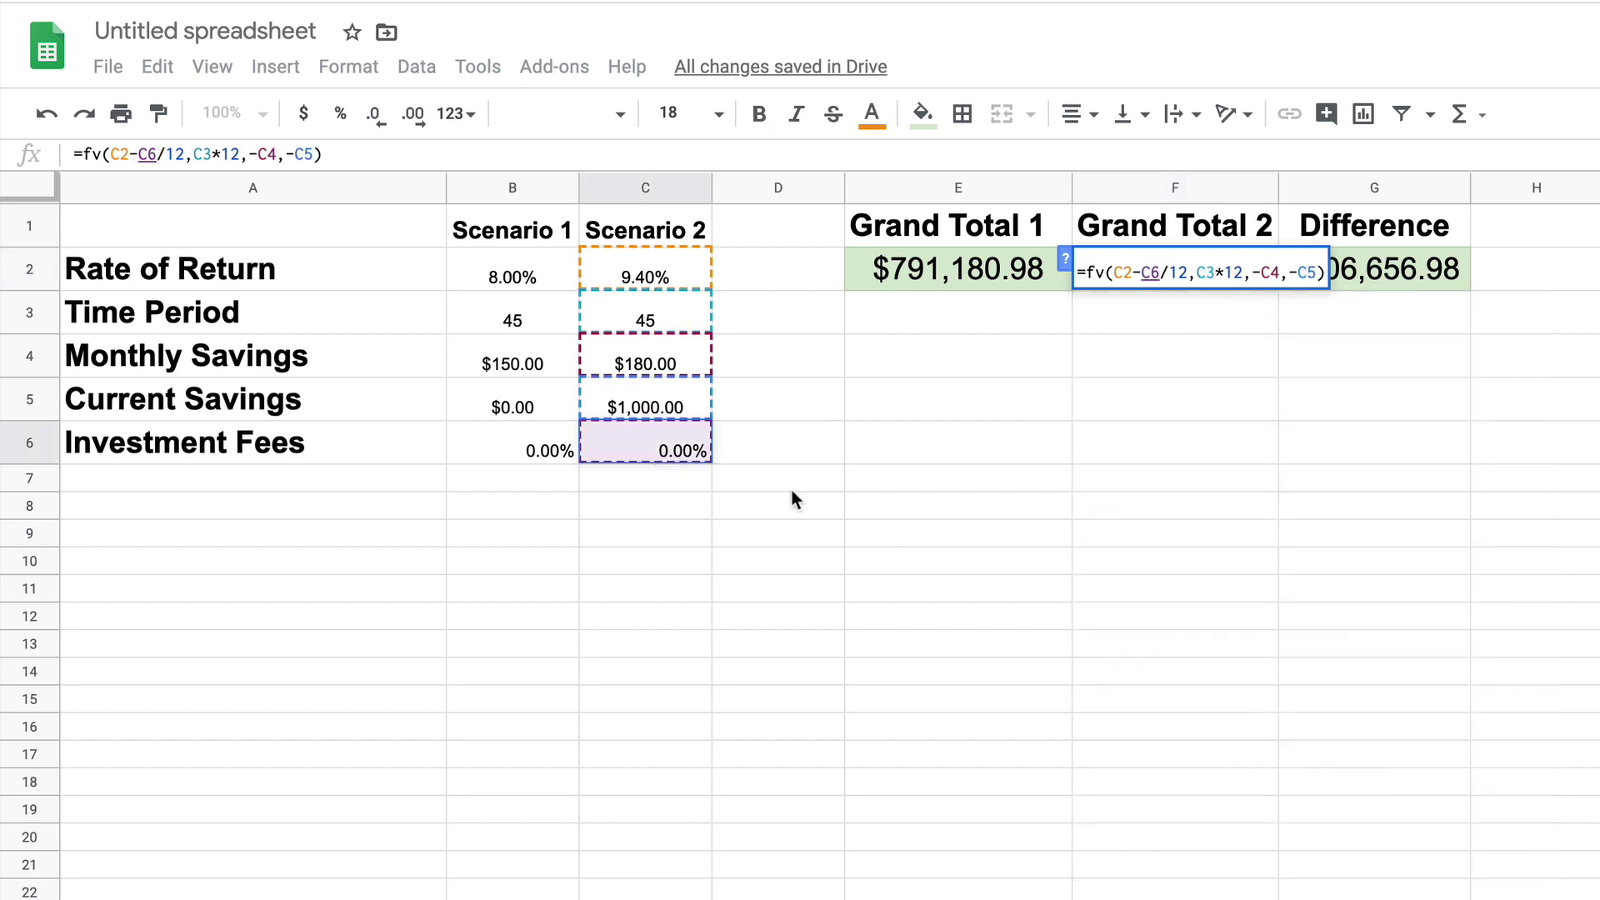
key("Left")
key("Left")
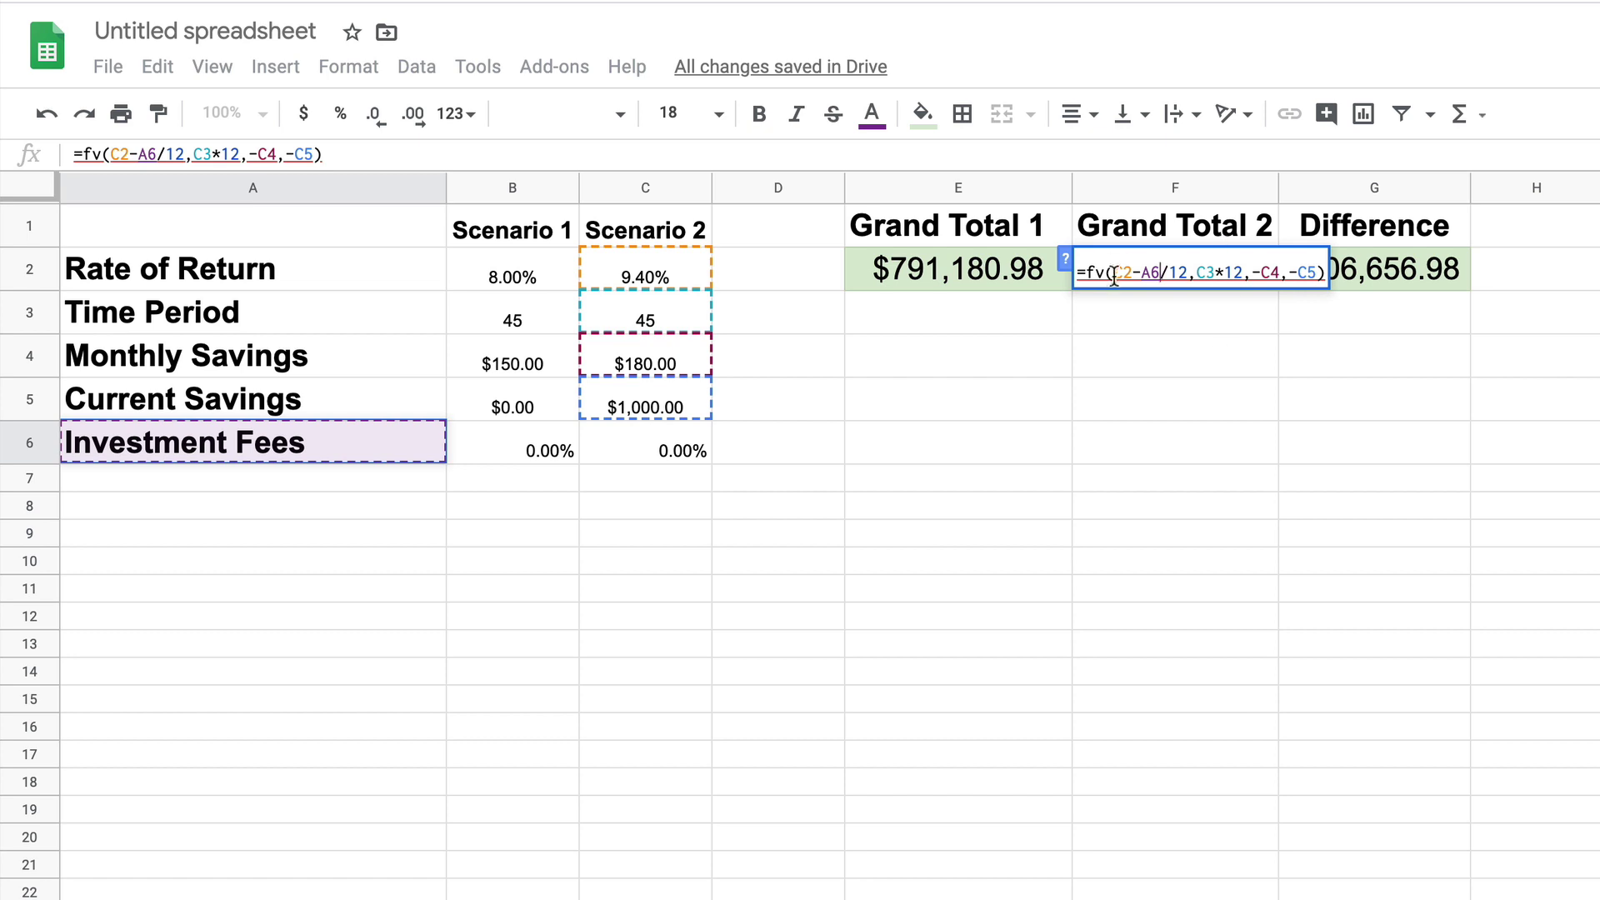
type("(")
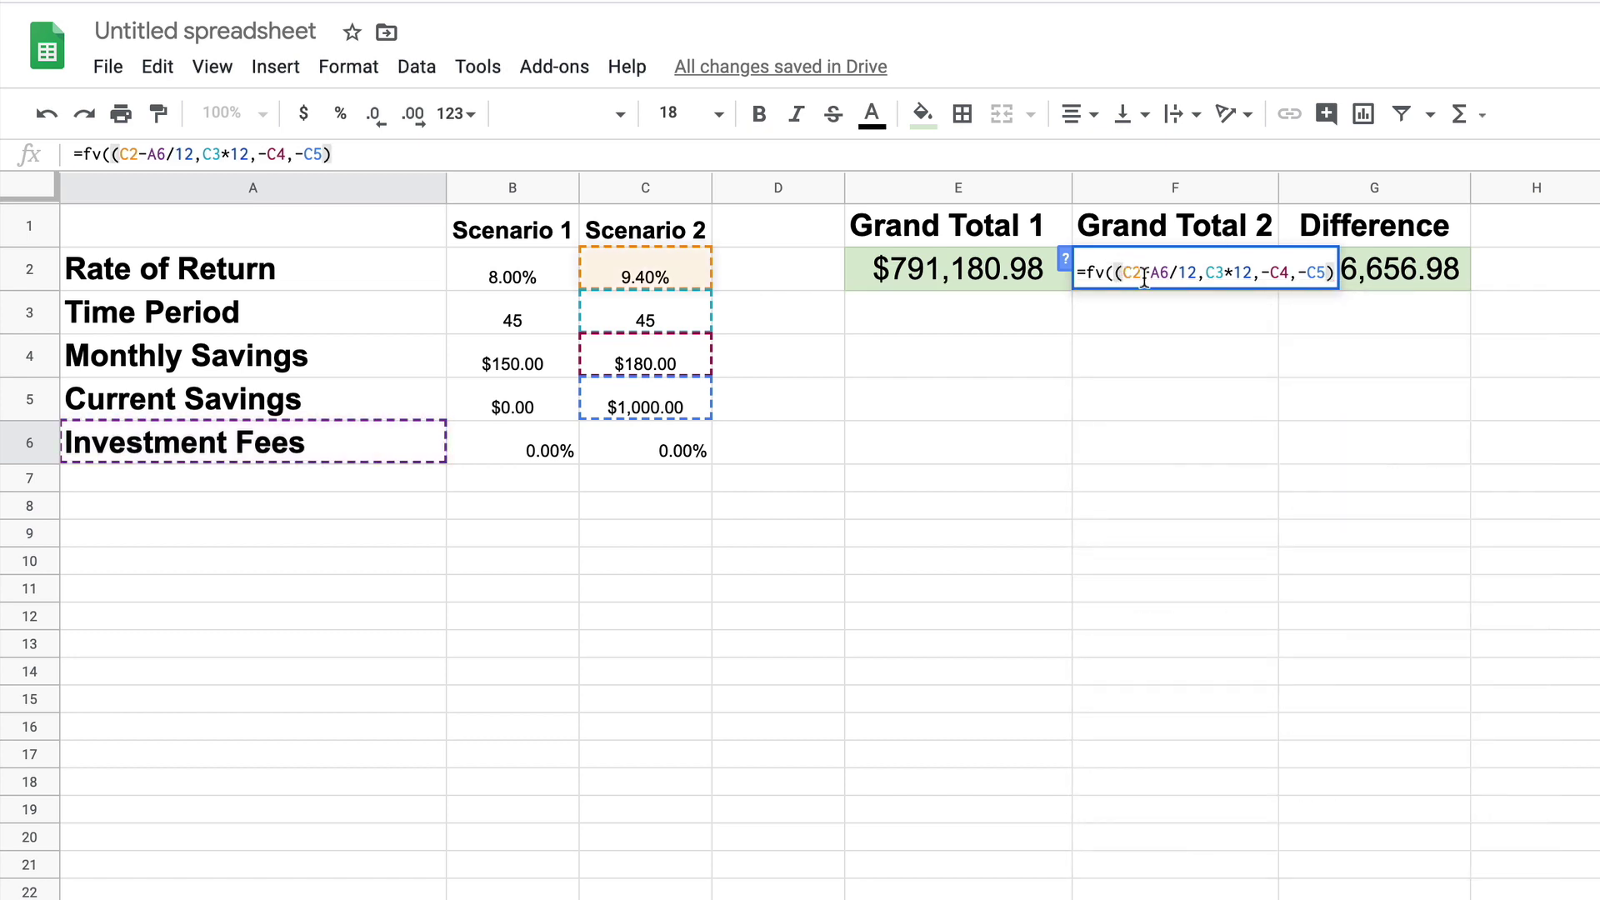
left_click(1169, 270)
type(")")
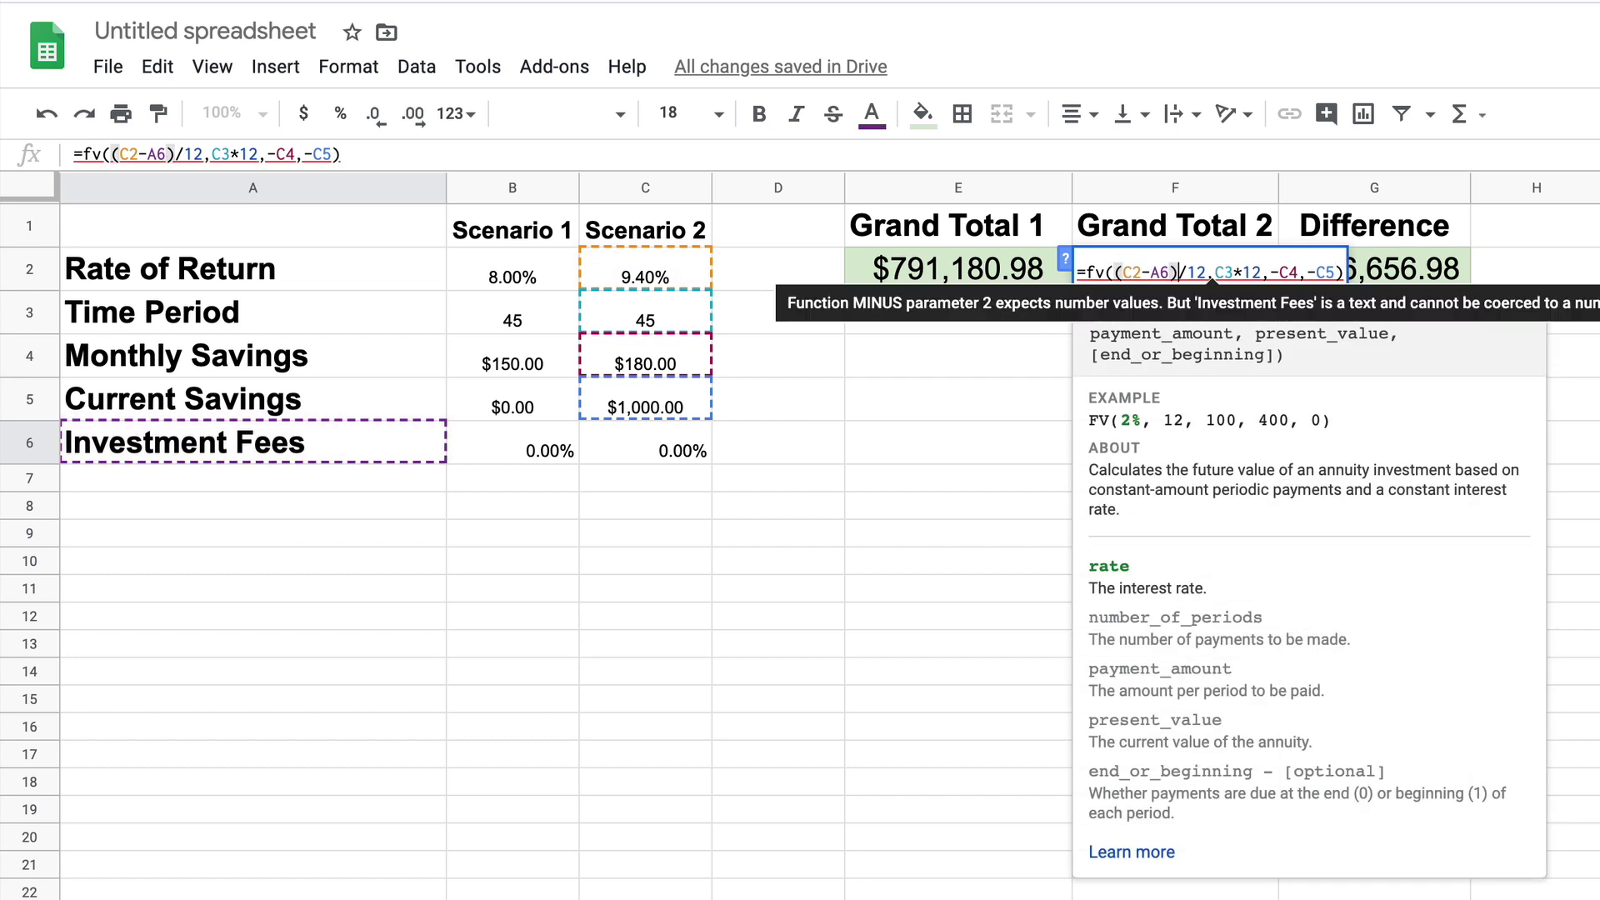
key("Return")
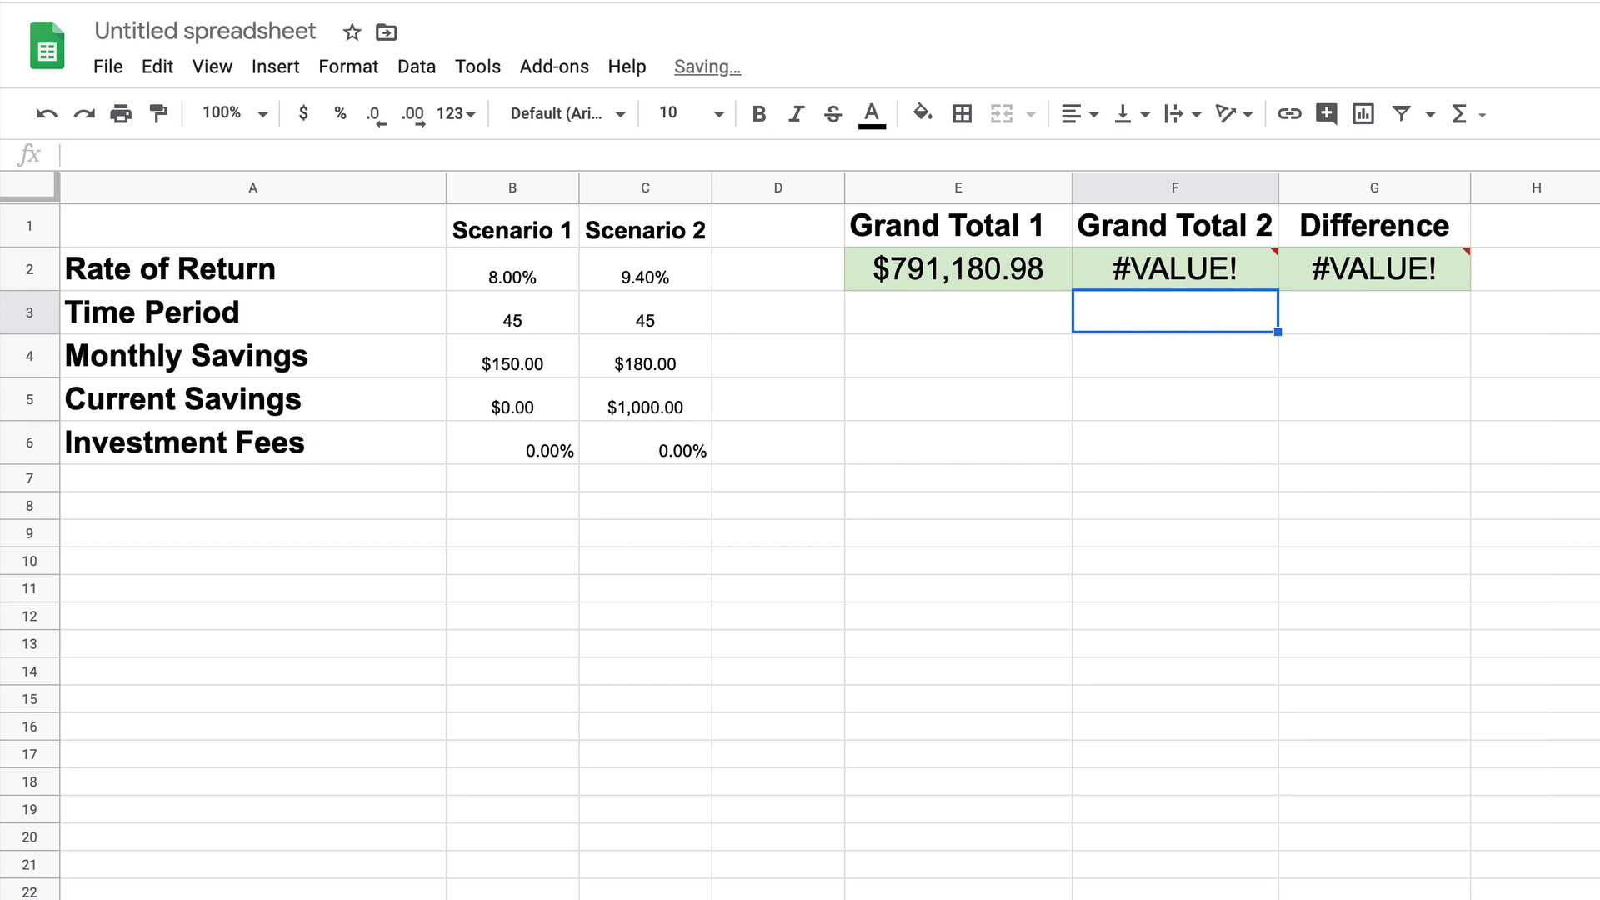
Replace the A6 reference in the Grand Total 2 formula in F2 with C6.
double_click(1150, 270)
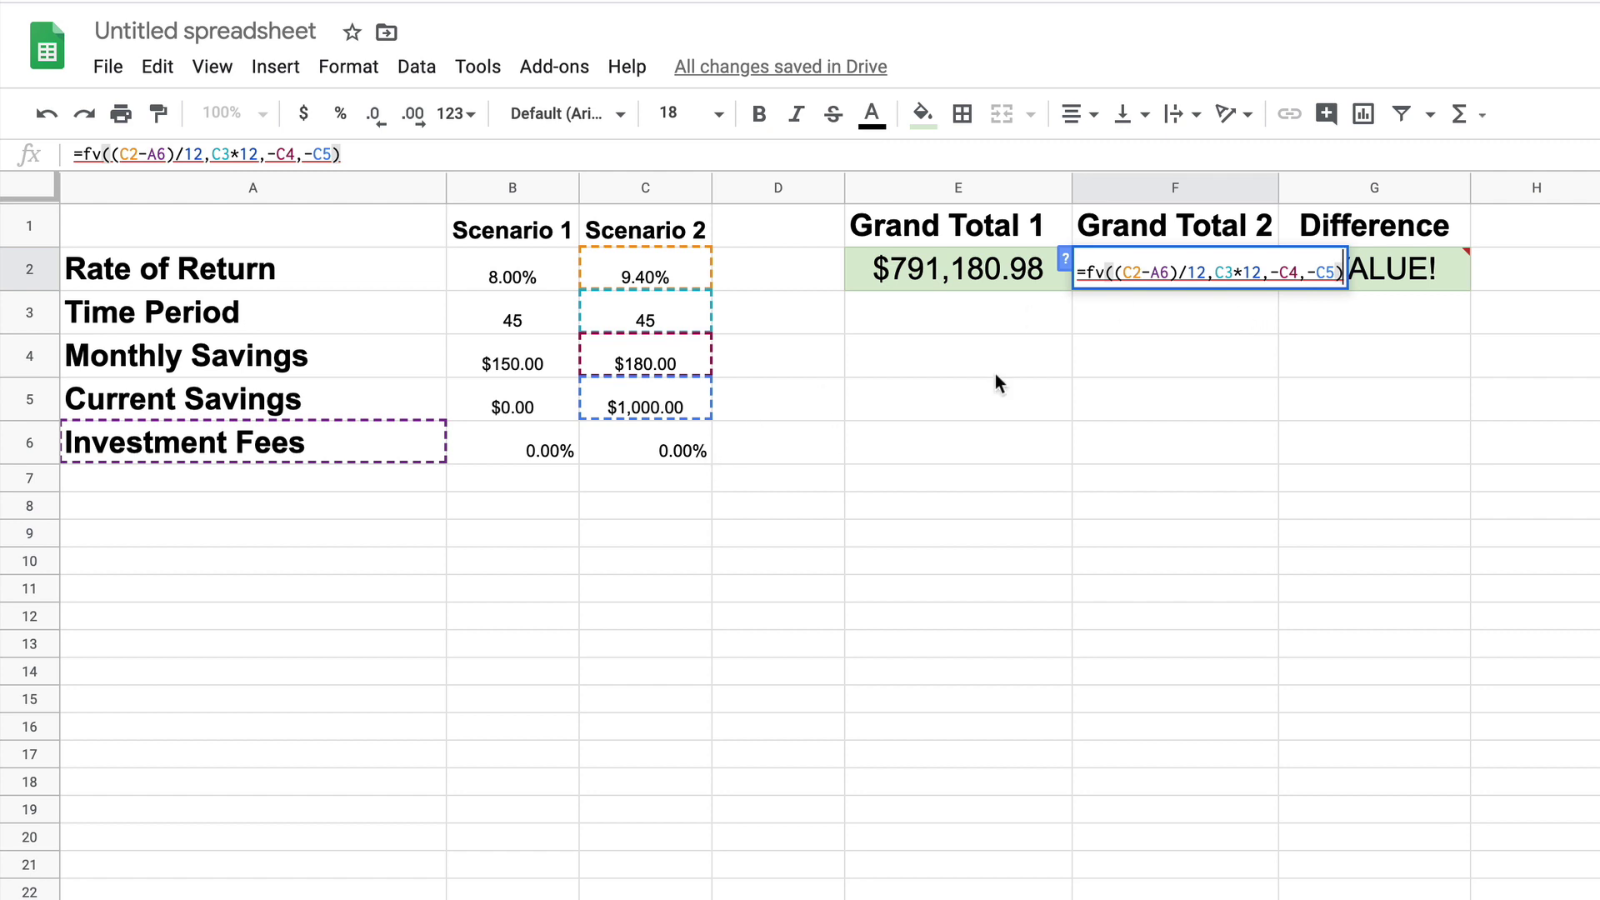
left_click(1160, 273)
key("BackSpace")
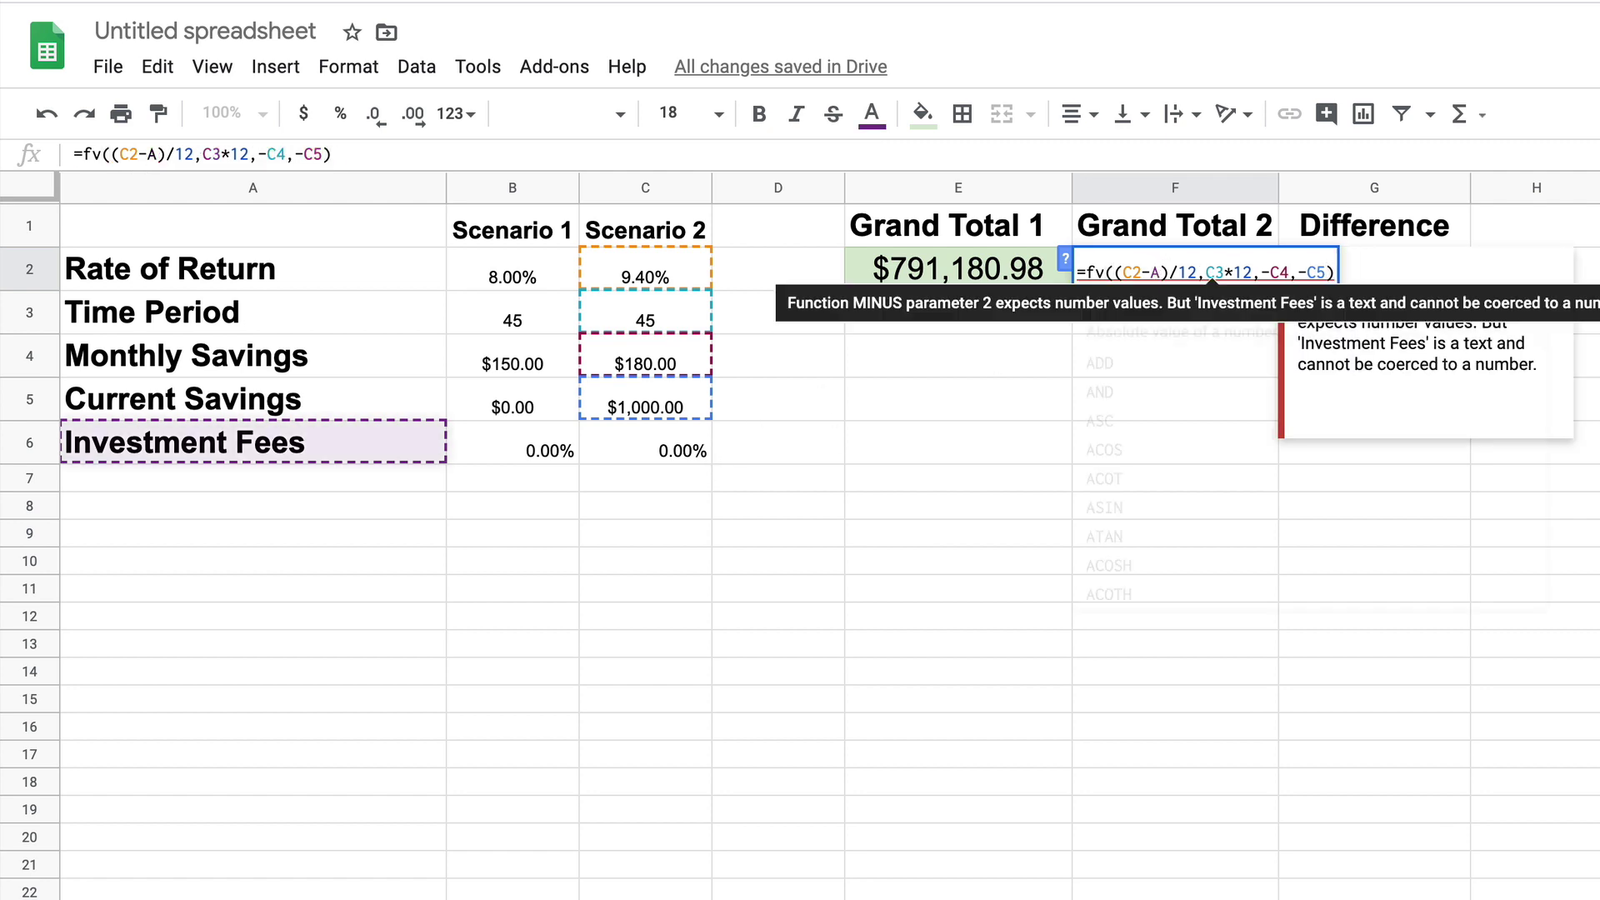
key("BackSpace")
type("C6")
key("Return")
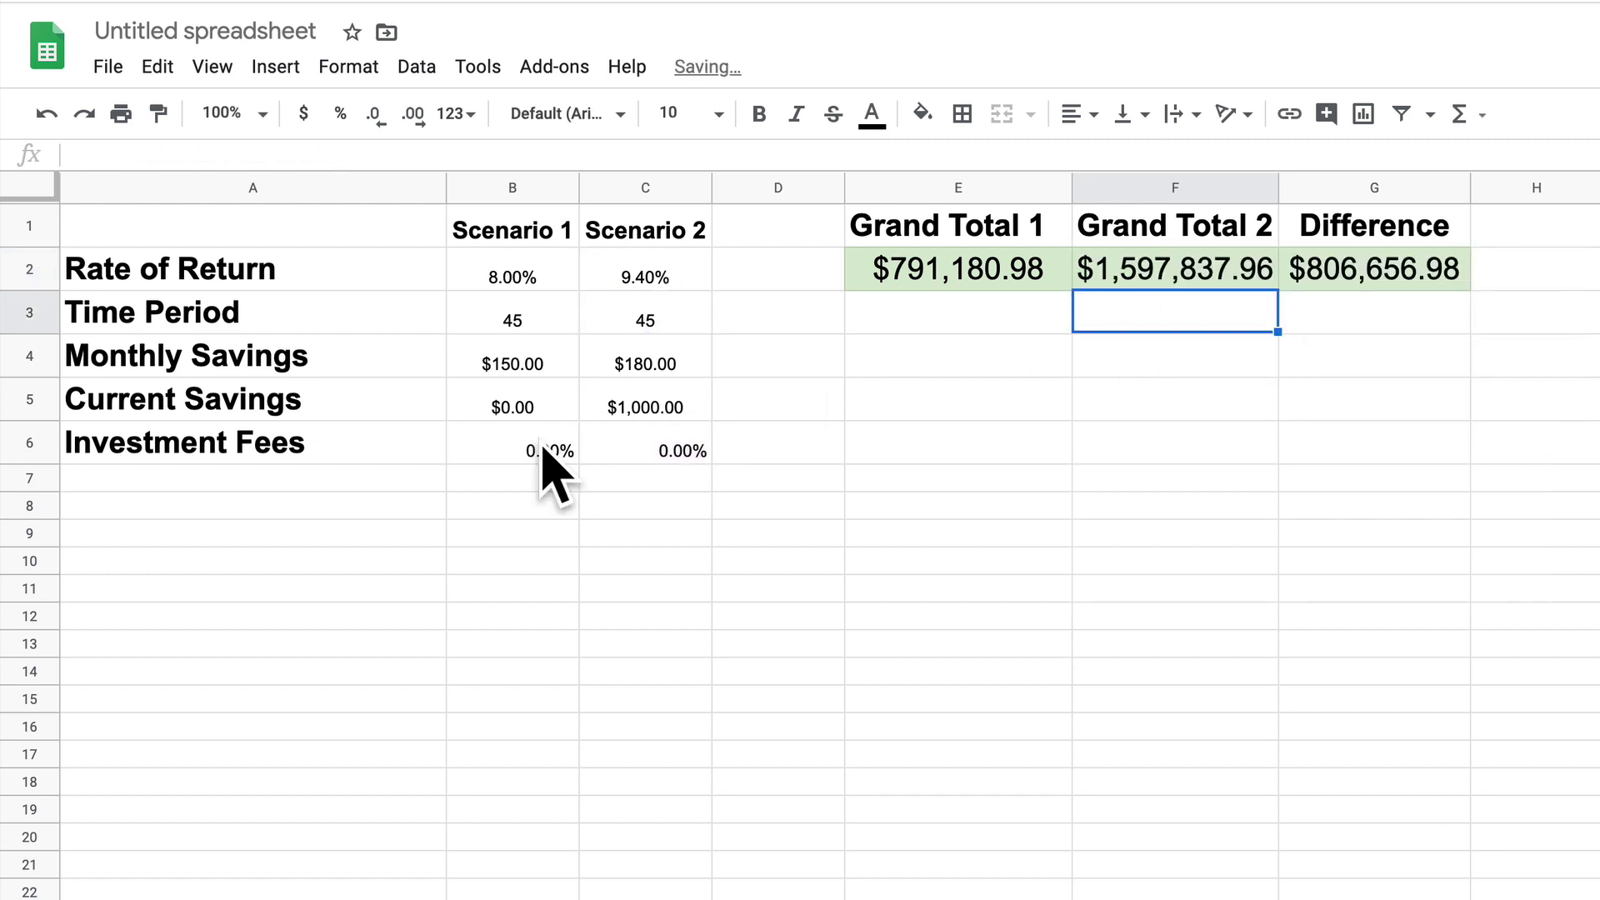
Set the Scenario 1 rate of return in B2 to 9.4%, matching Scenario 2.
left_click(604, 271)
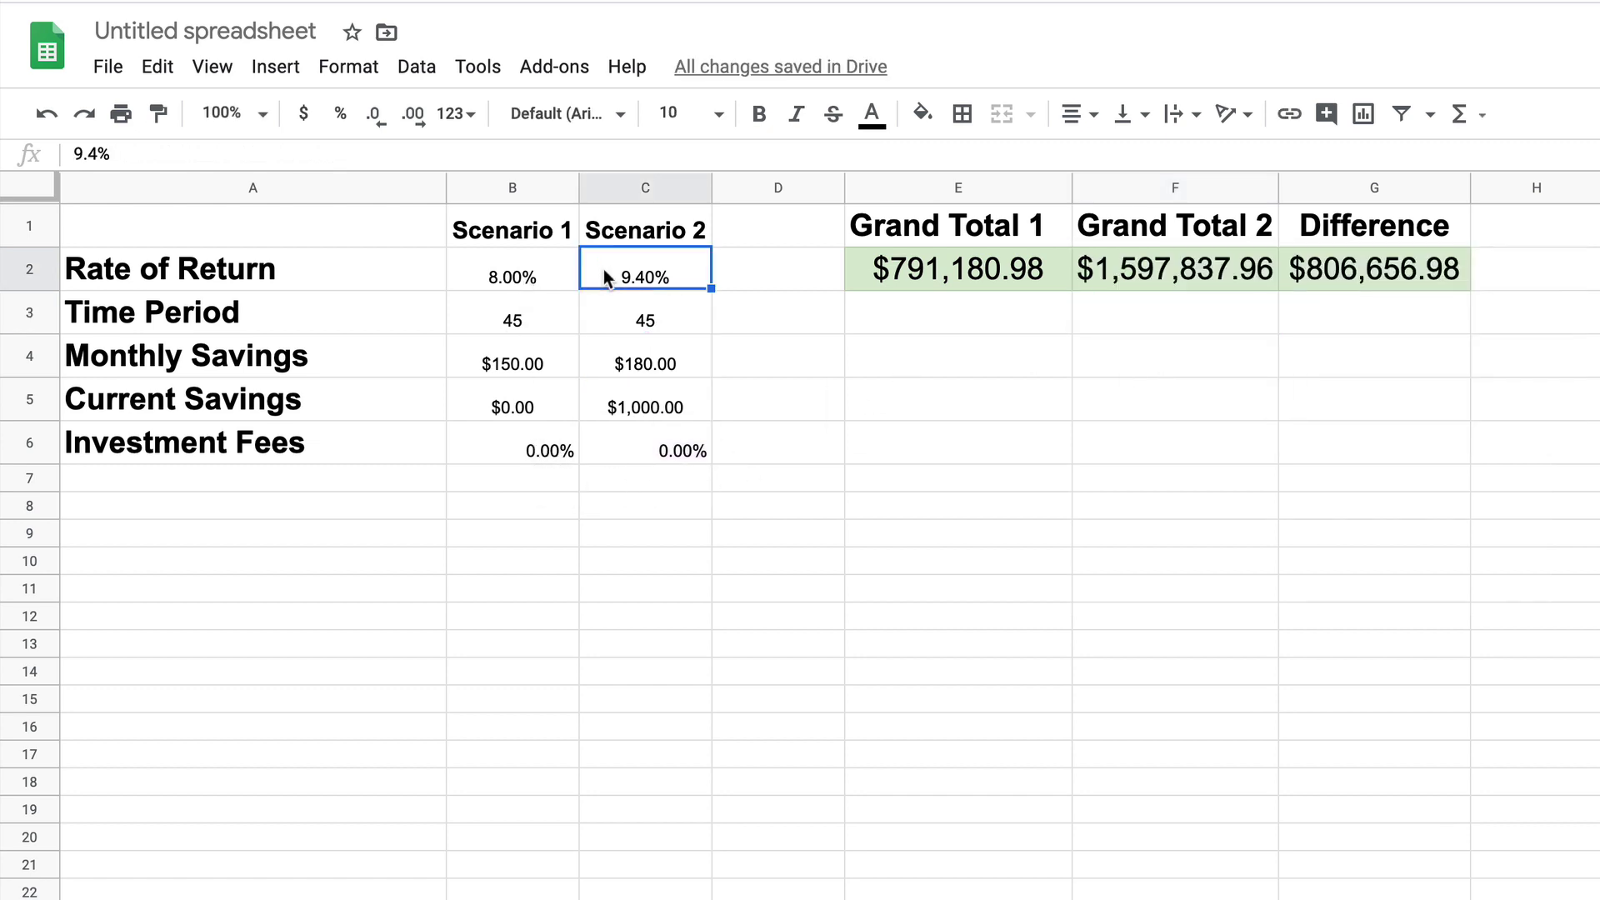
left_click(482, 271)
type("9.4")
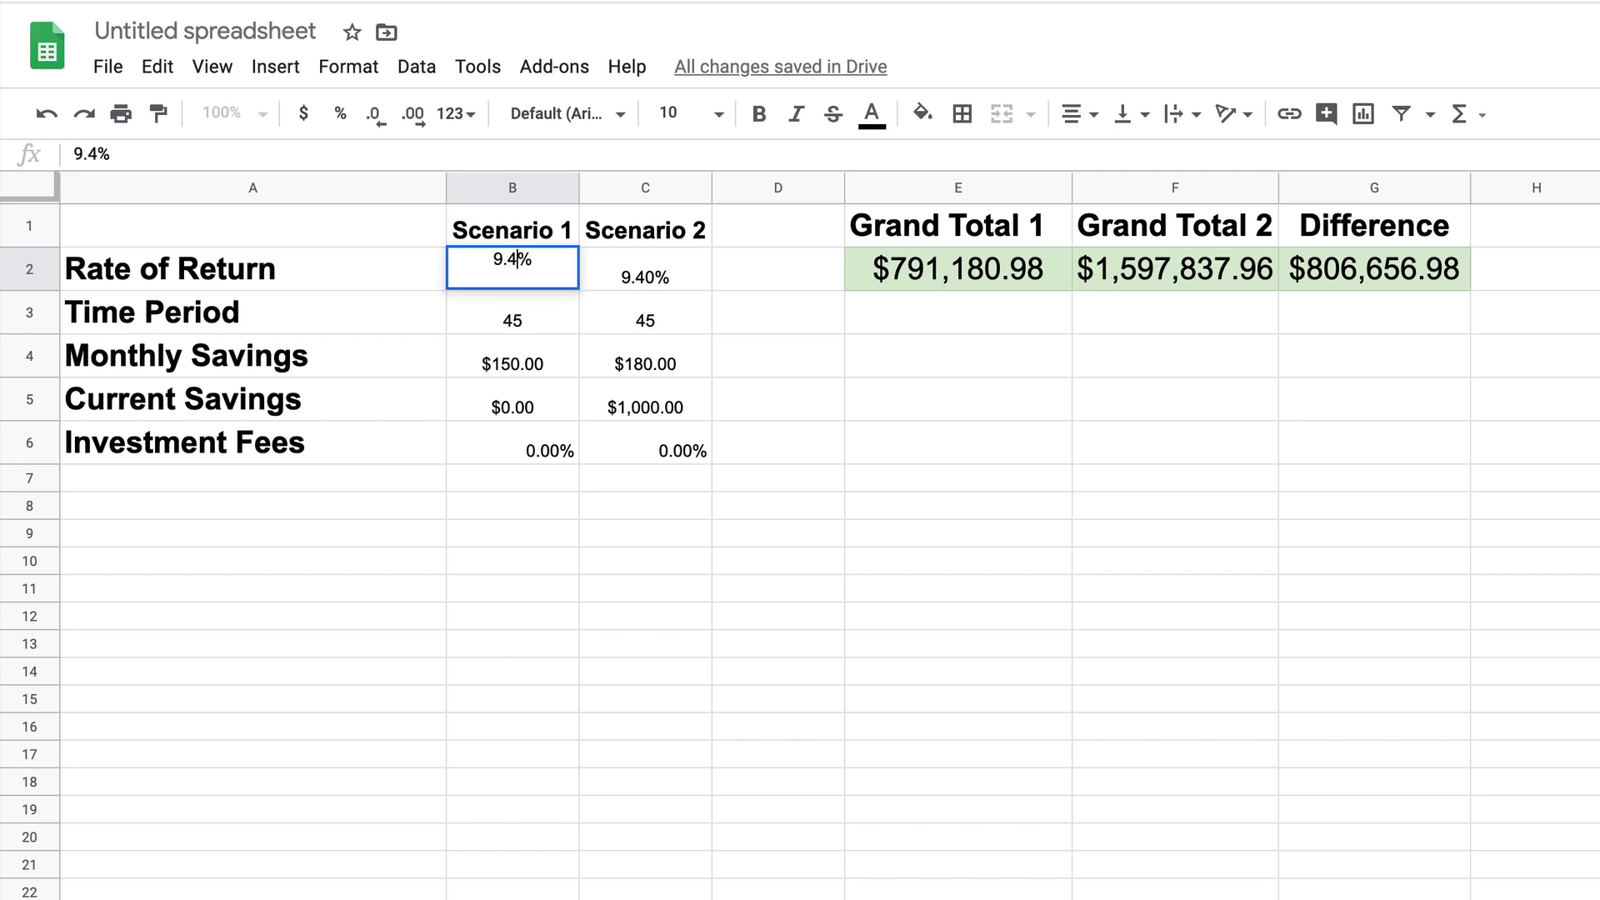
key("Return")
Set the Scenario 2 current savings in C5 to $0 and its monthly savings in C4 to $150.
left_click(613, 407)
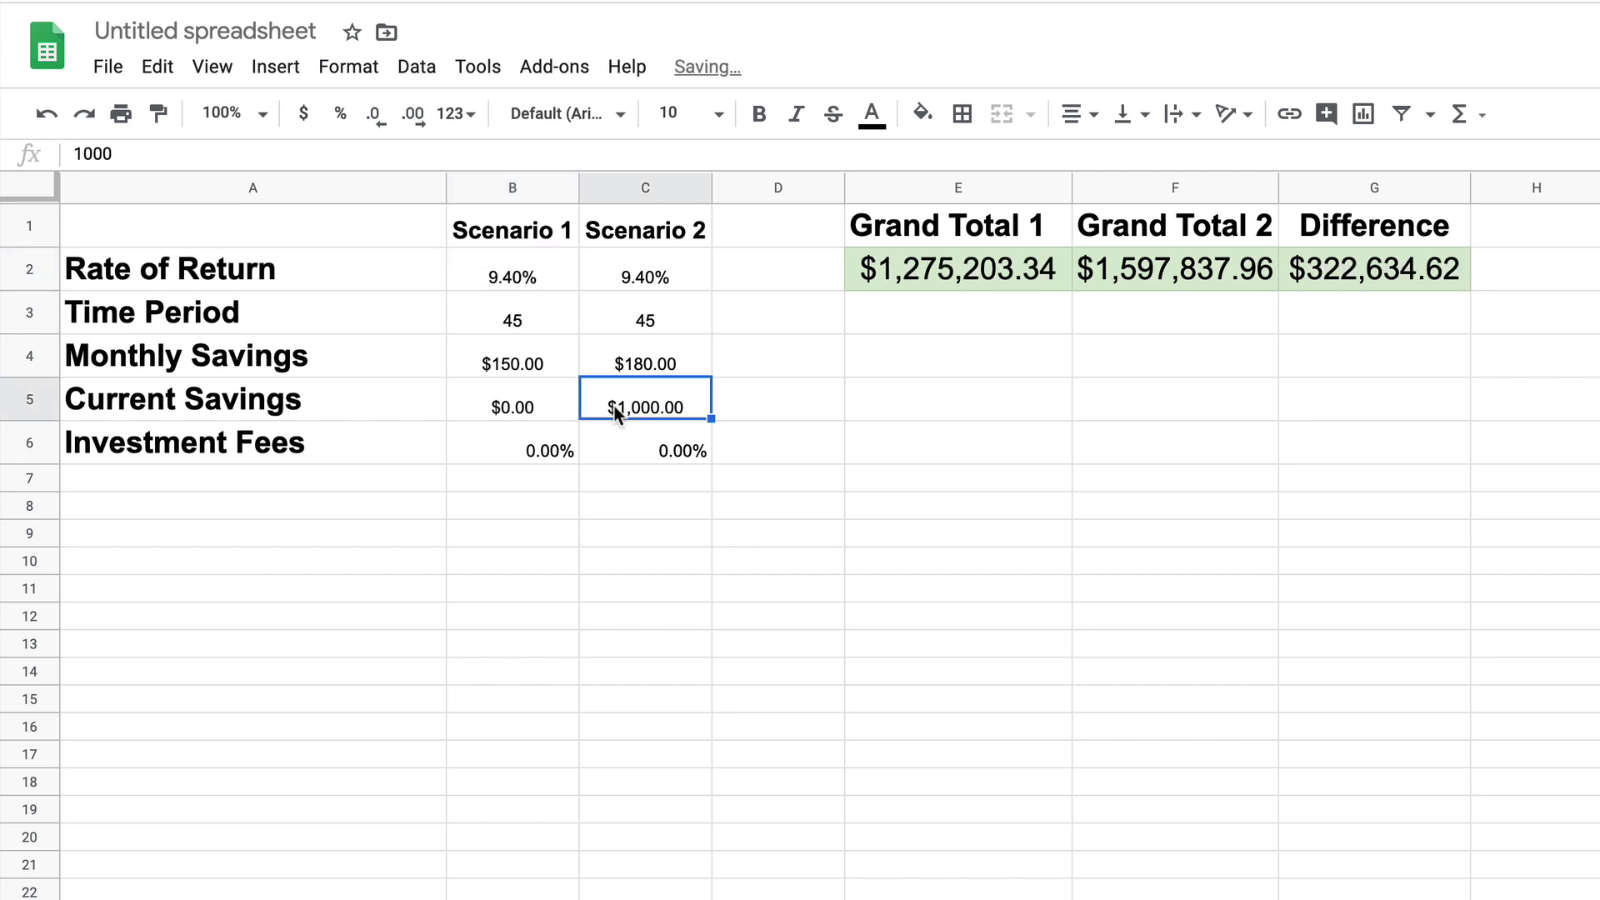
type("0")
key("Return")
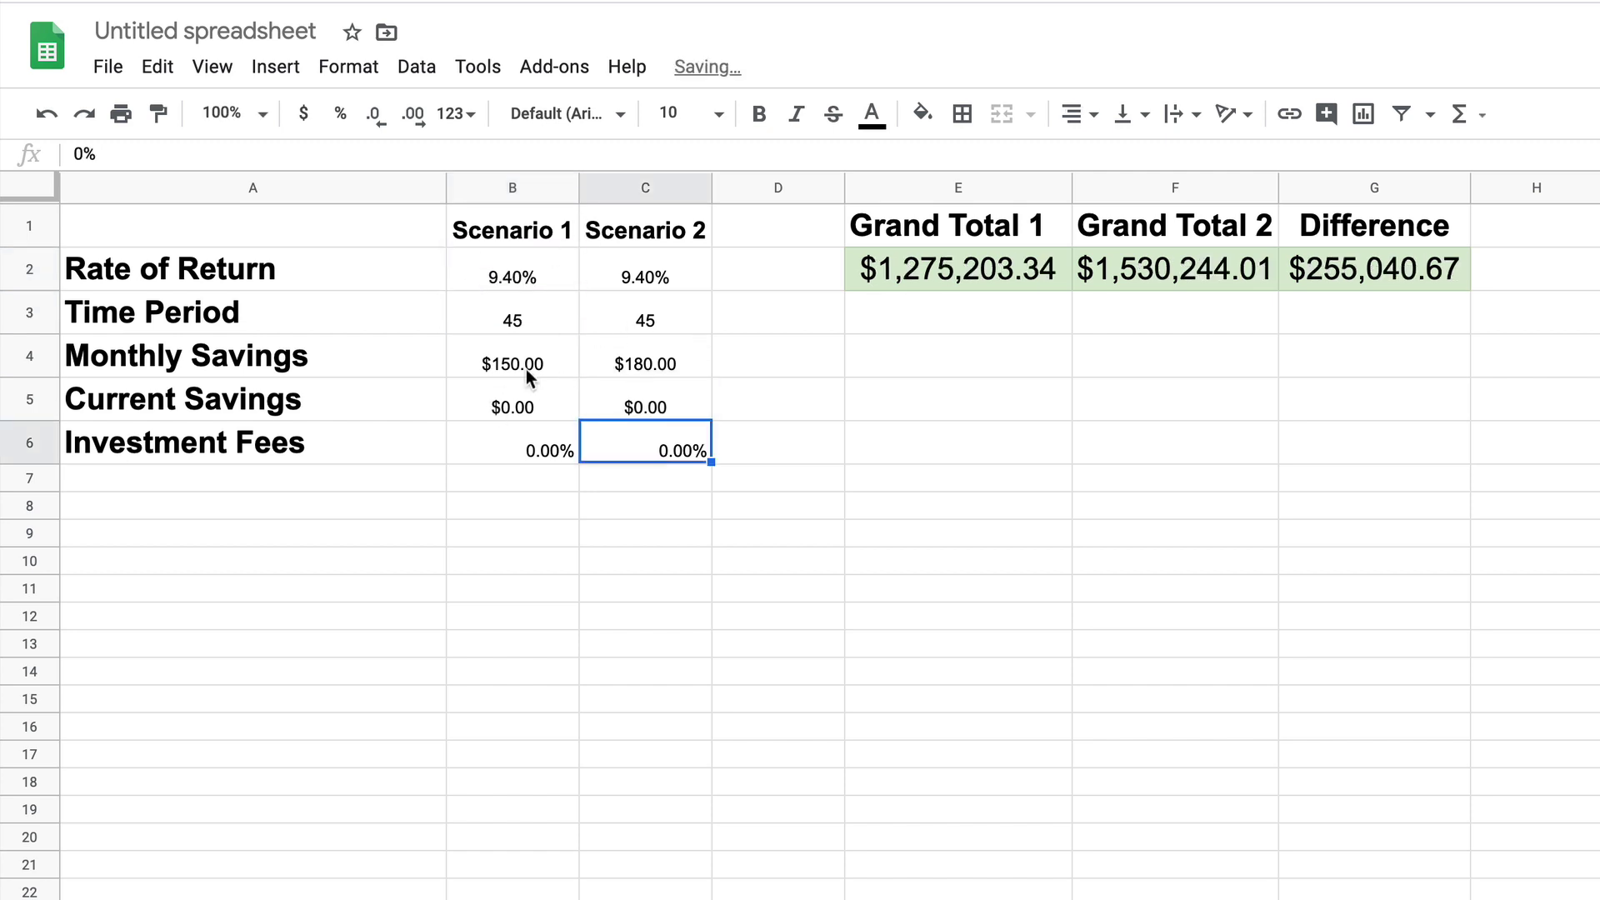
left_click(654, 364)
type("150")
key("Return")
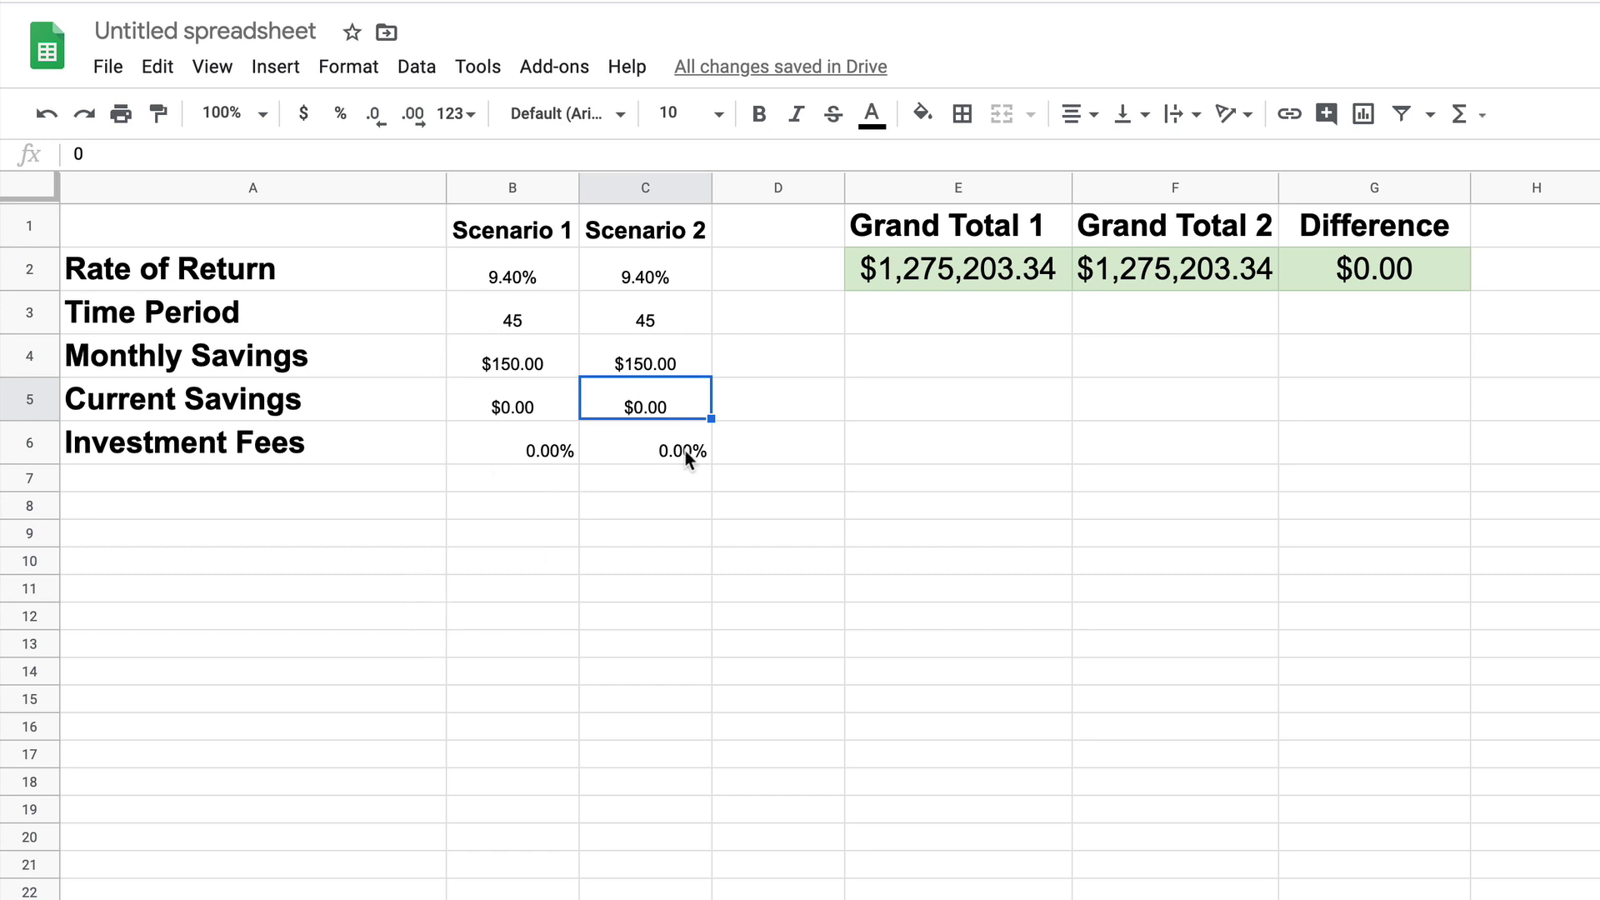
Set the Scenario 1 investment fees in B6 to 1%.
left_click(512, 447)
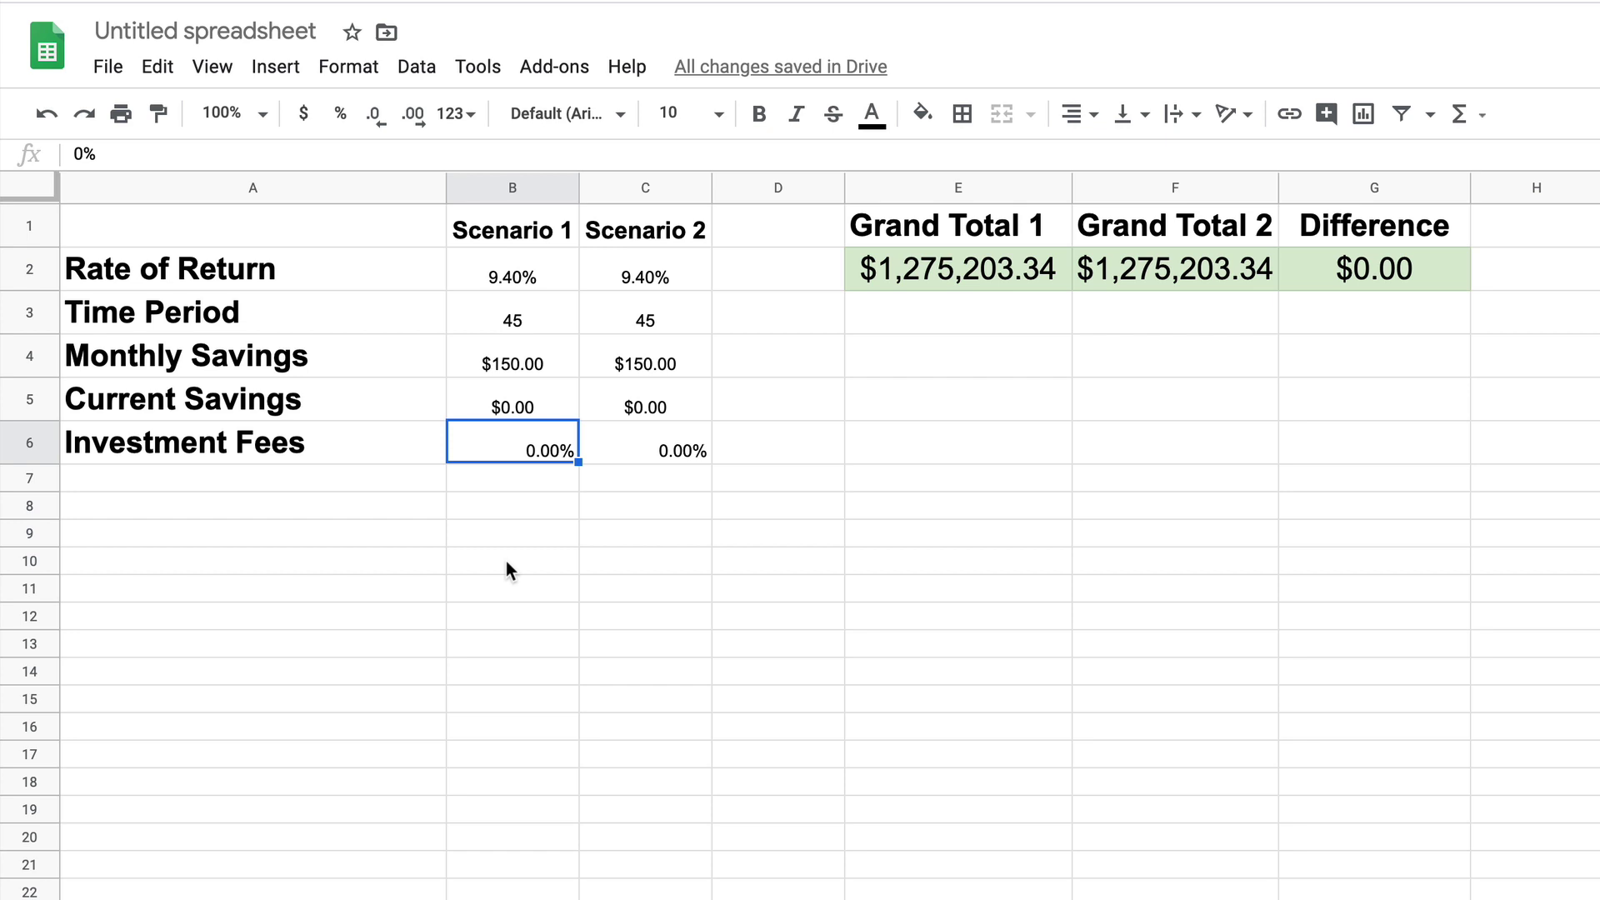
type("1")
key("Return")
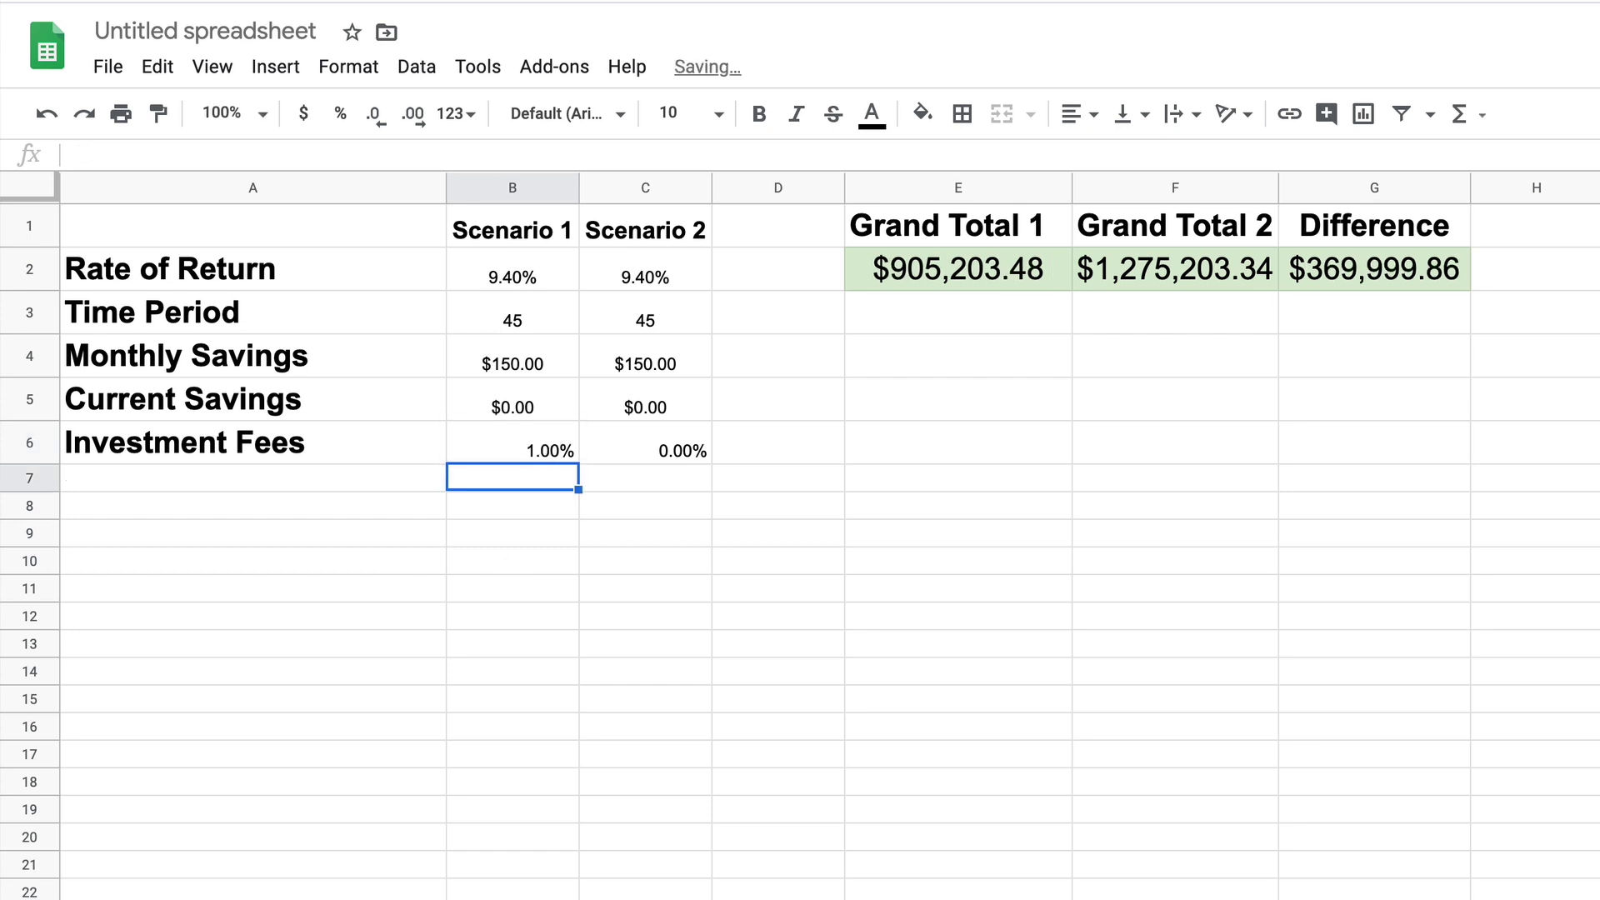
Change the Scenario 1 investment fees in B6 to 0.3%, entered as a percentage.
left_click(534, 450)
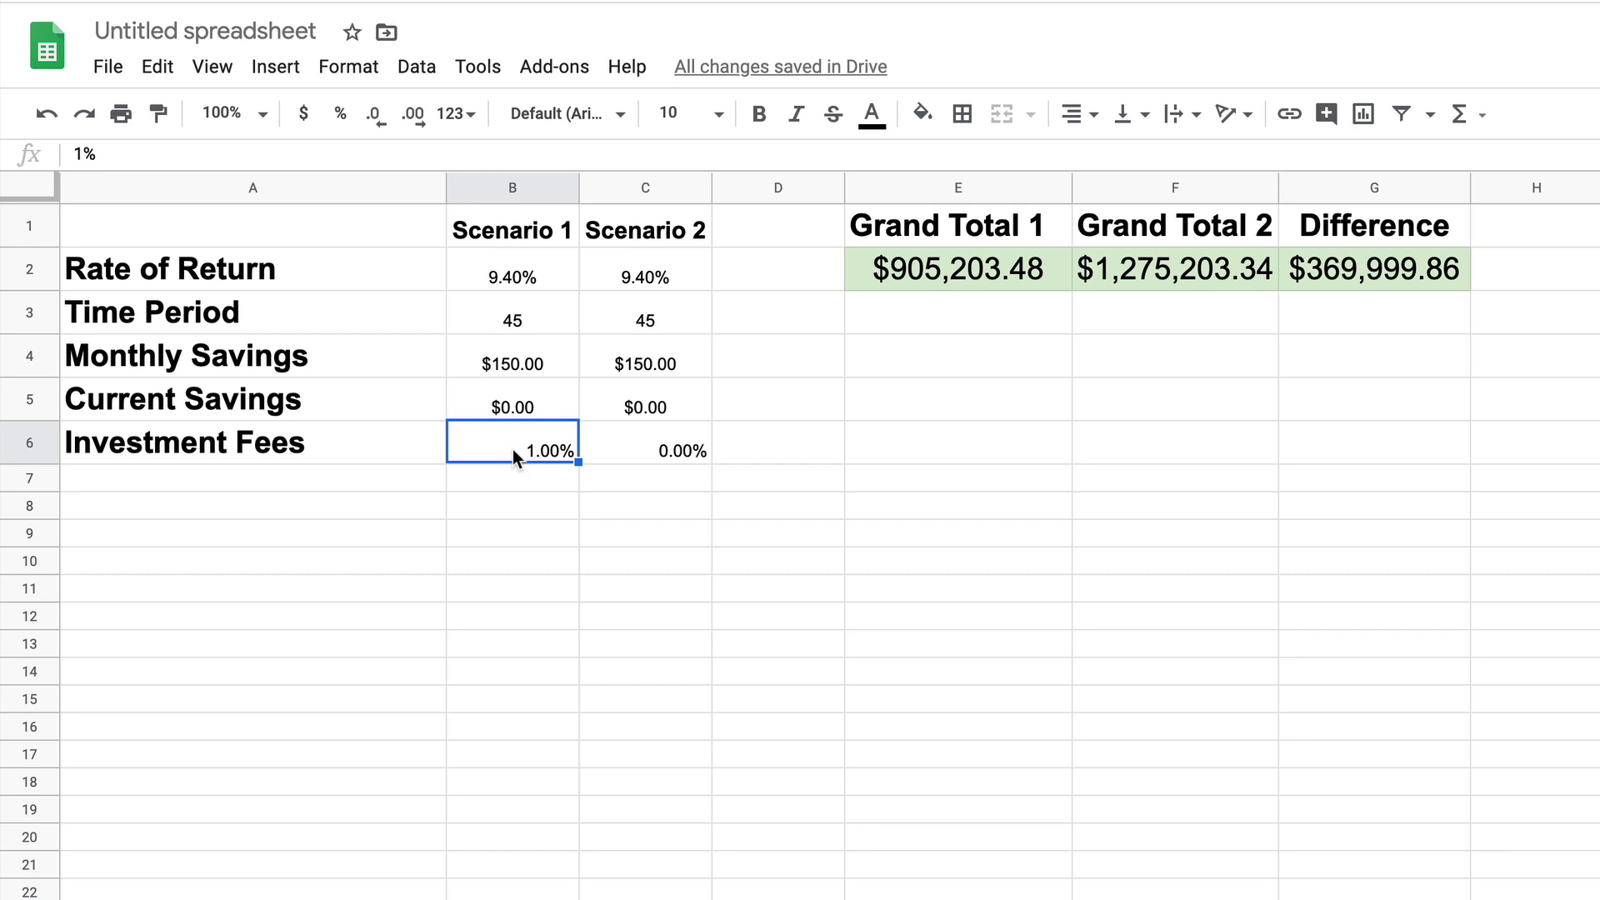
type(".3")
key("Return")
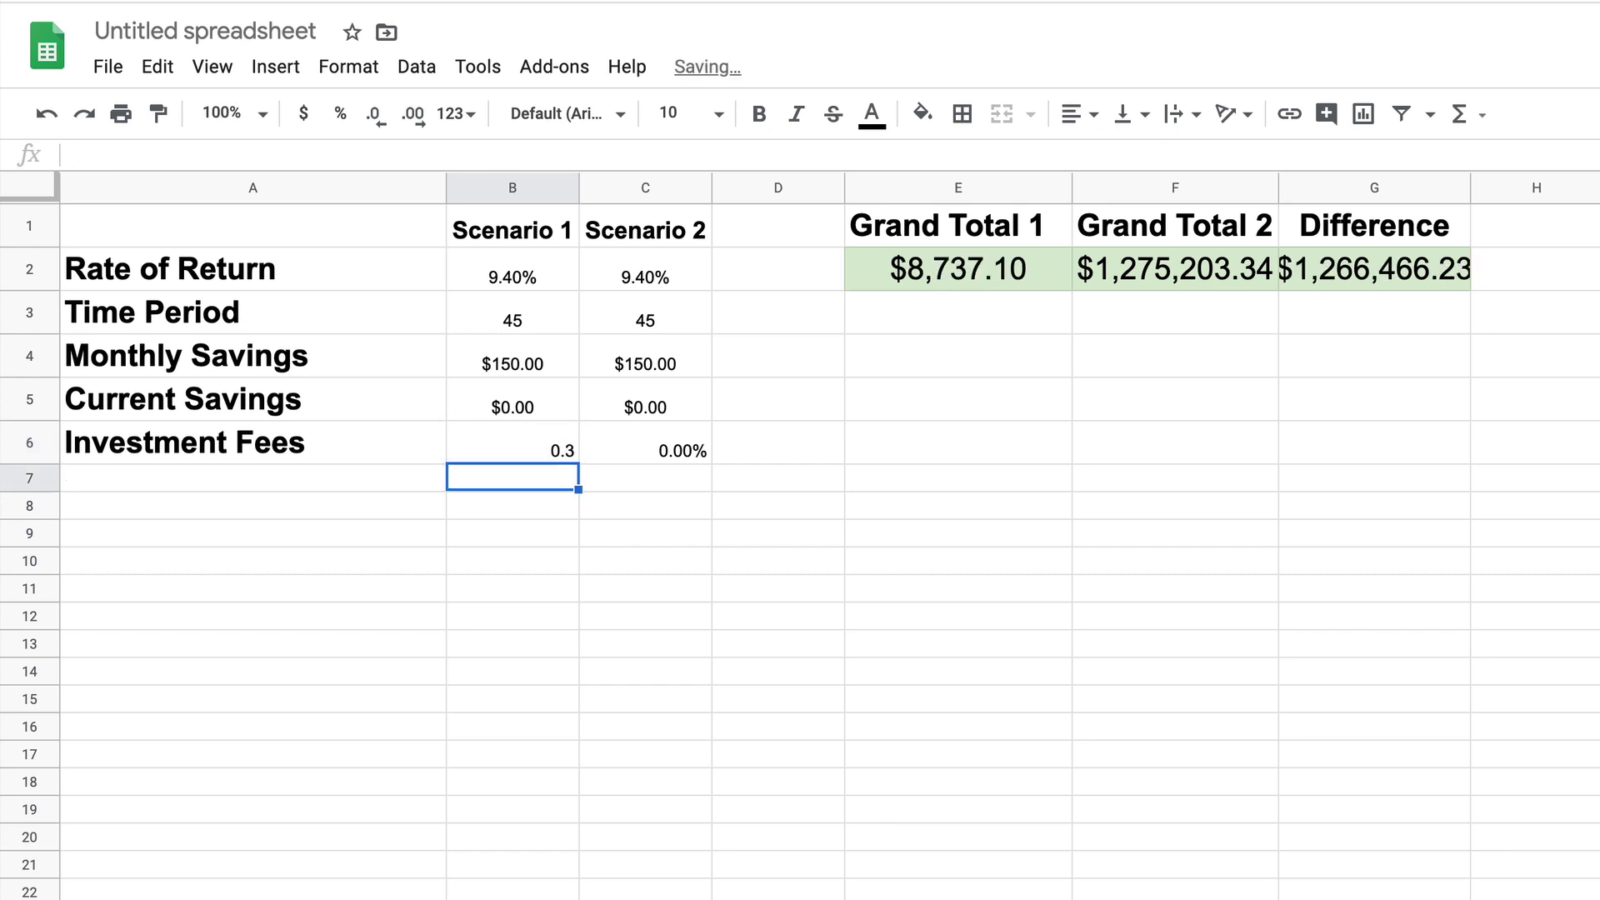
left_click(512, 444)
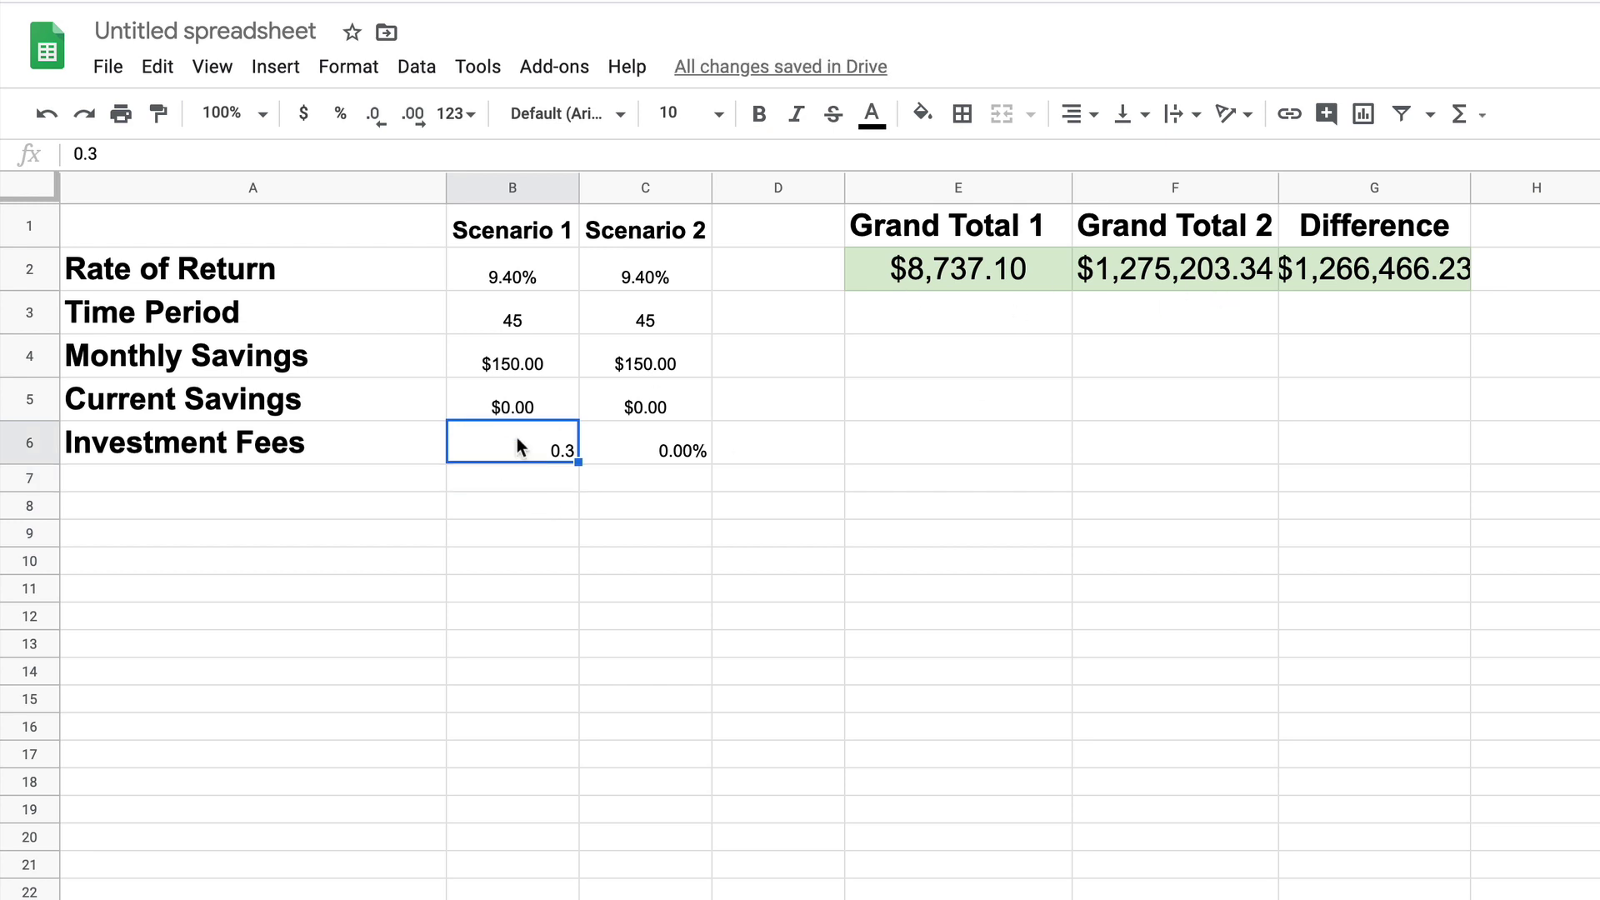
key("BackSpace")
type(".3")
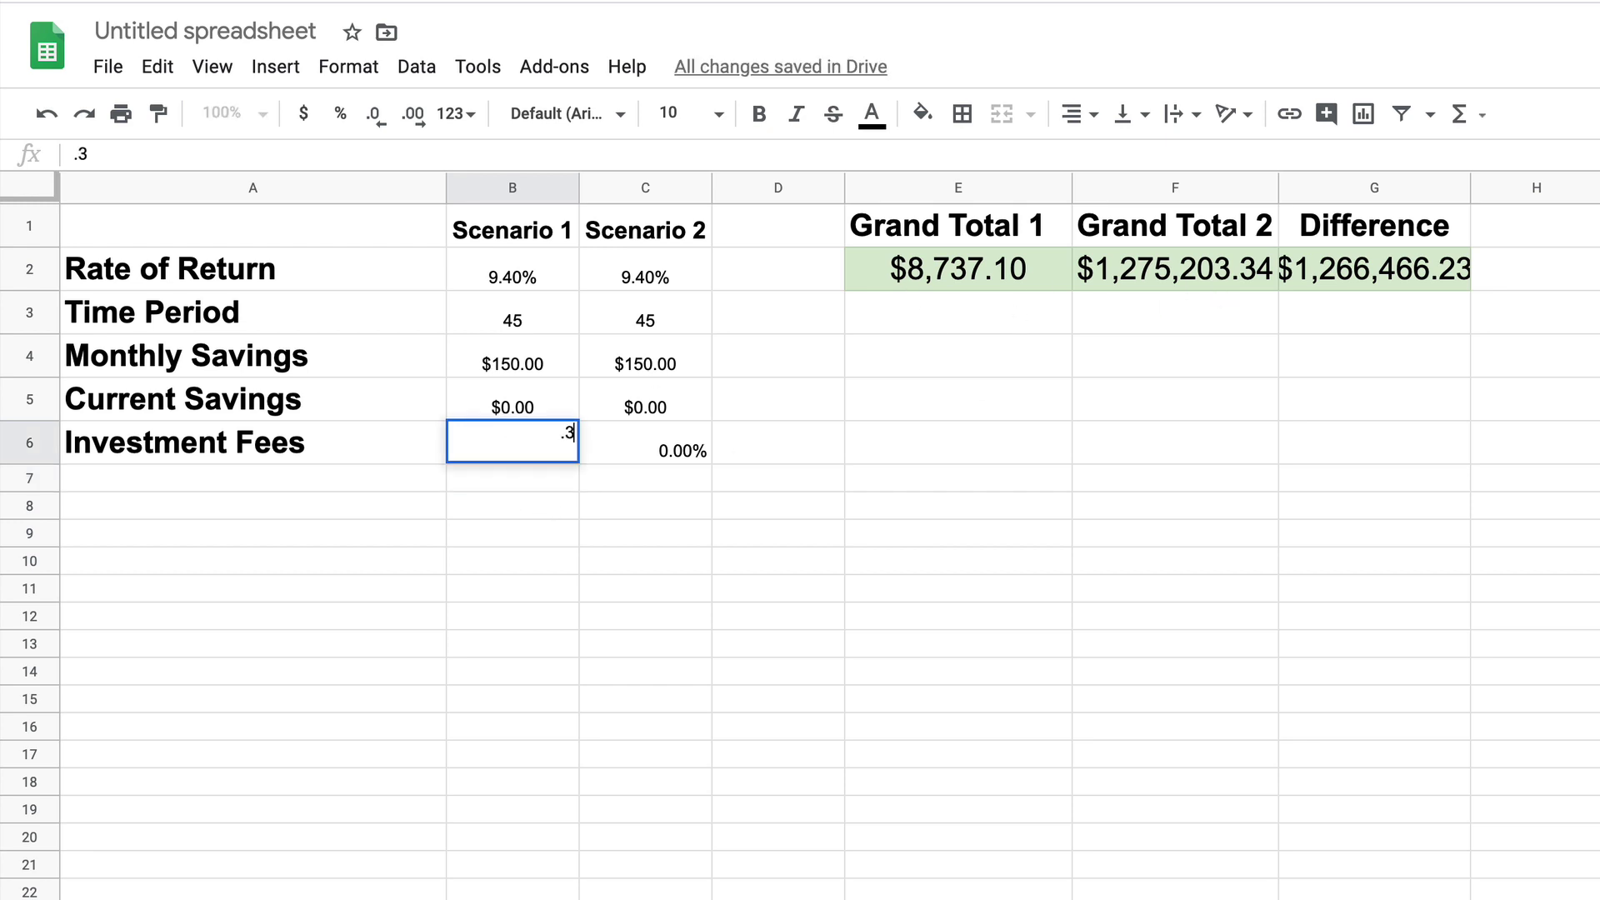
key("Return")
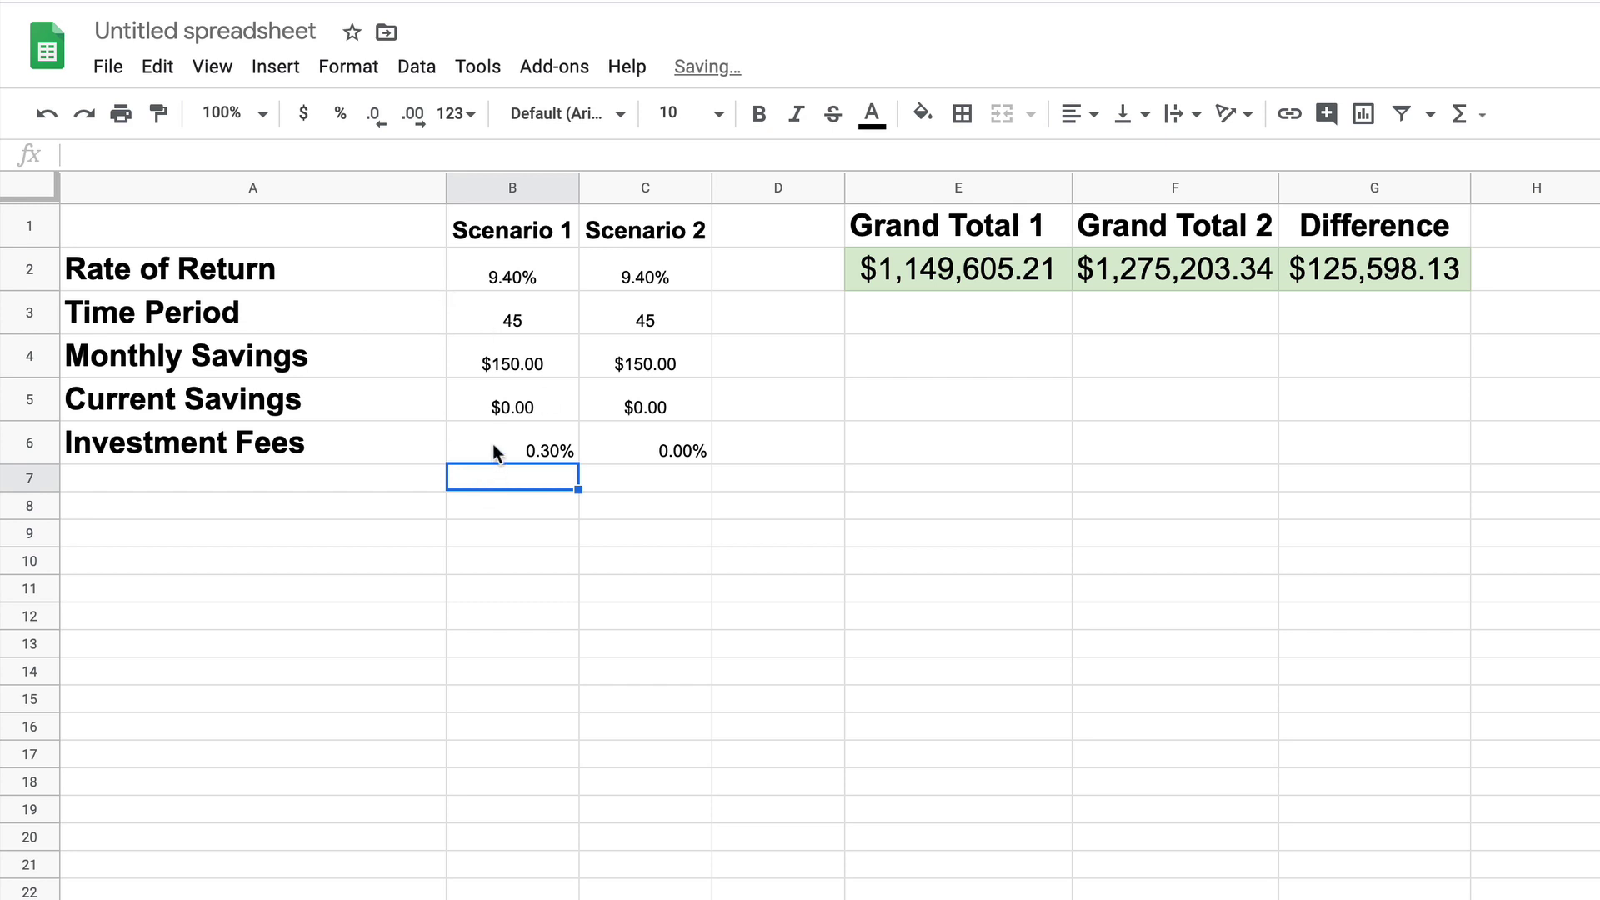
Set the Scenario 2 investment fees in C6 to 1%.
left_click(450, 448)
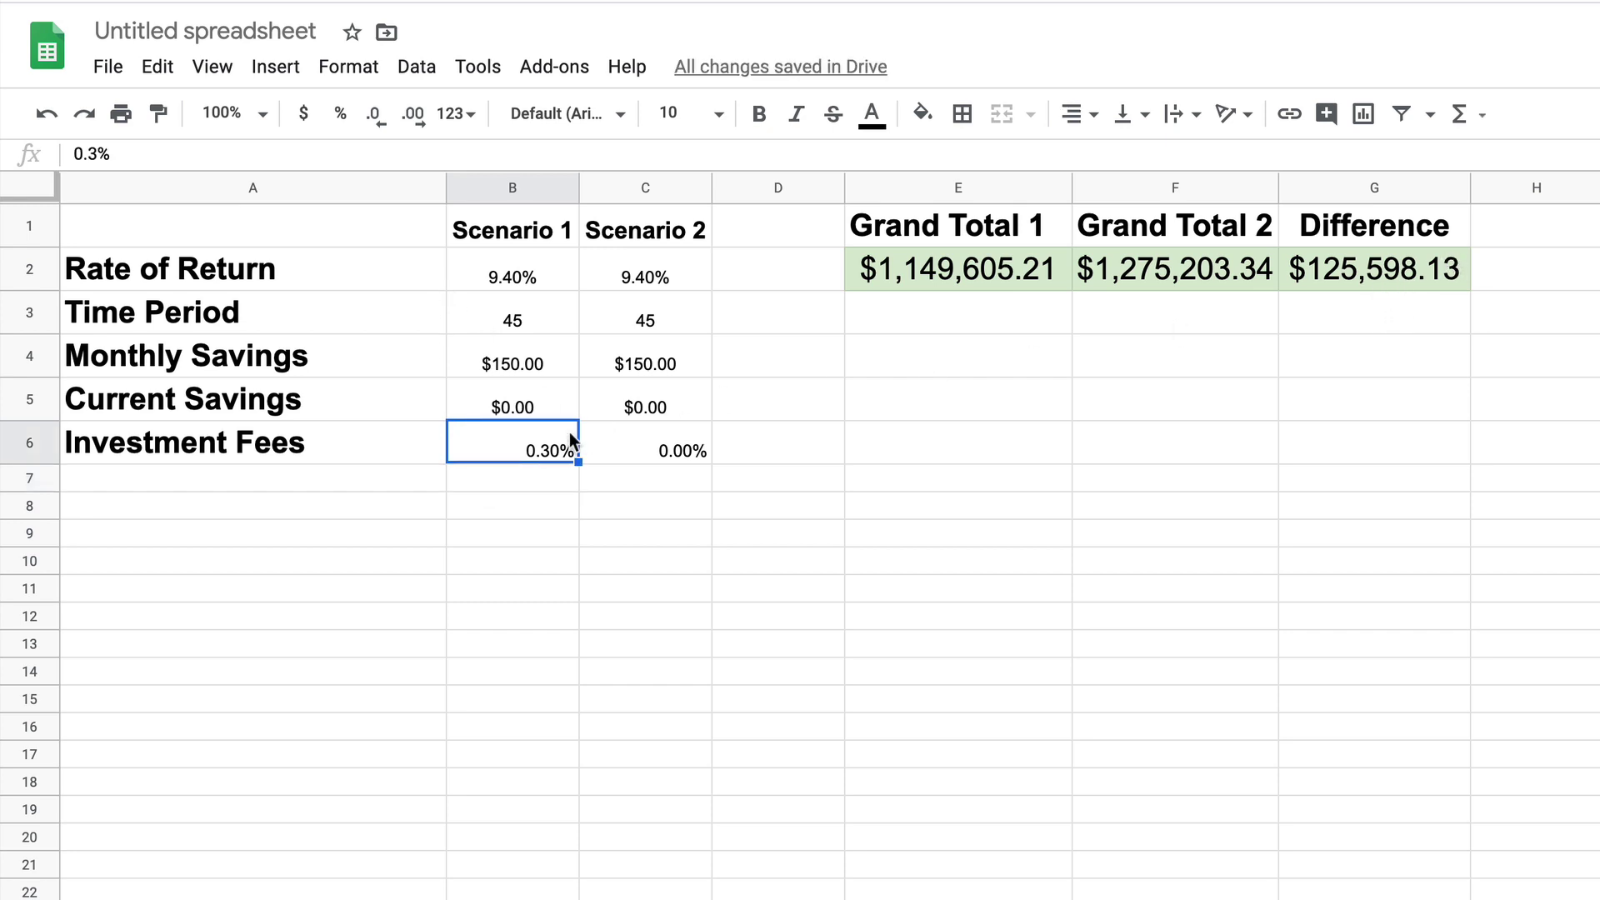
left_click(637, 441)
type("1")
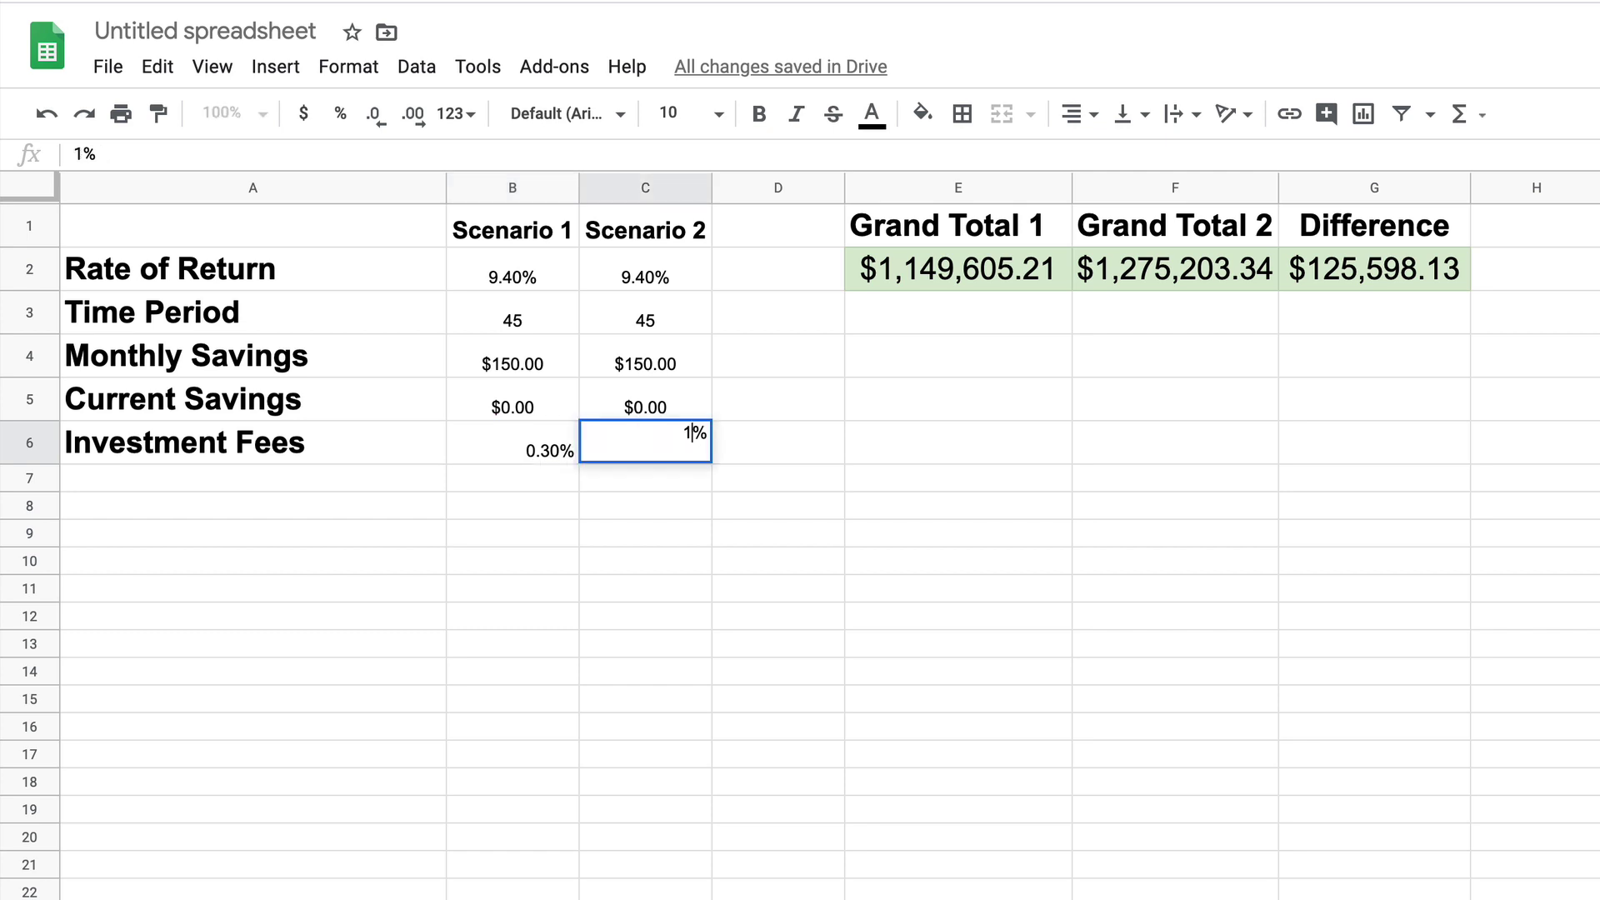
key("Return")
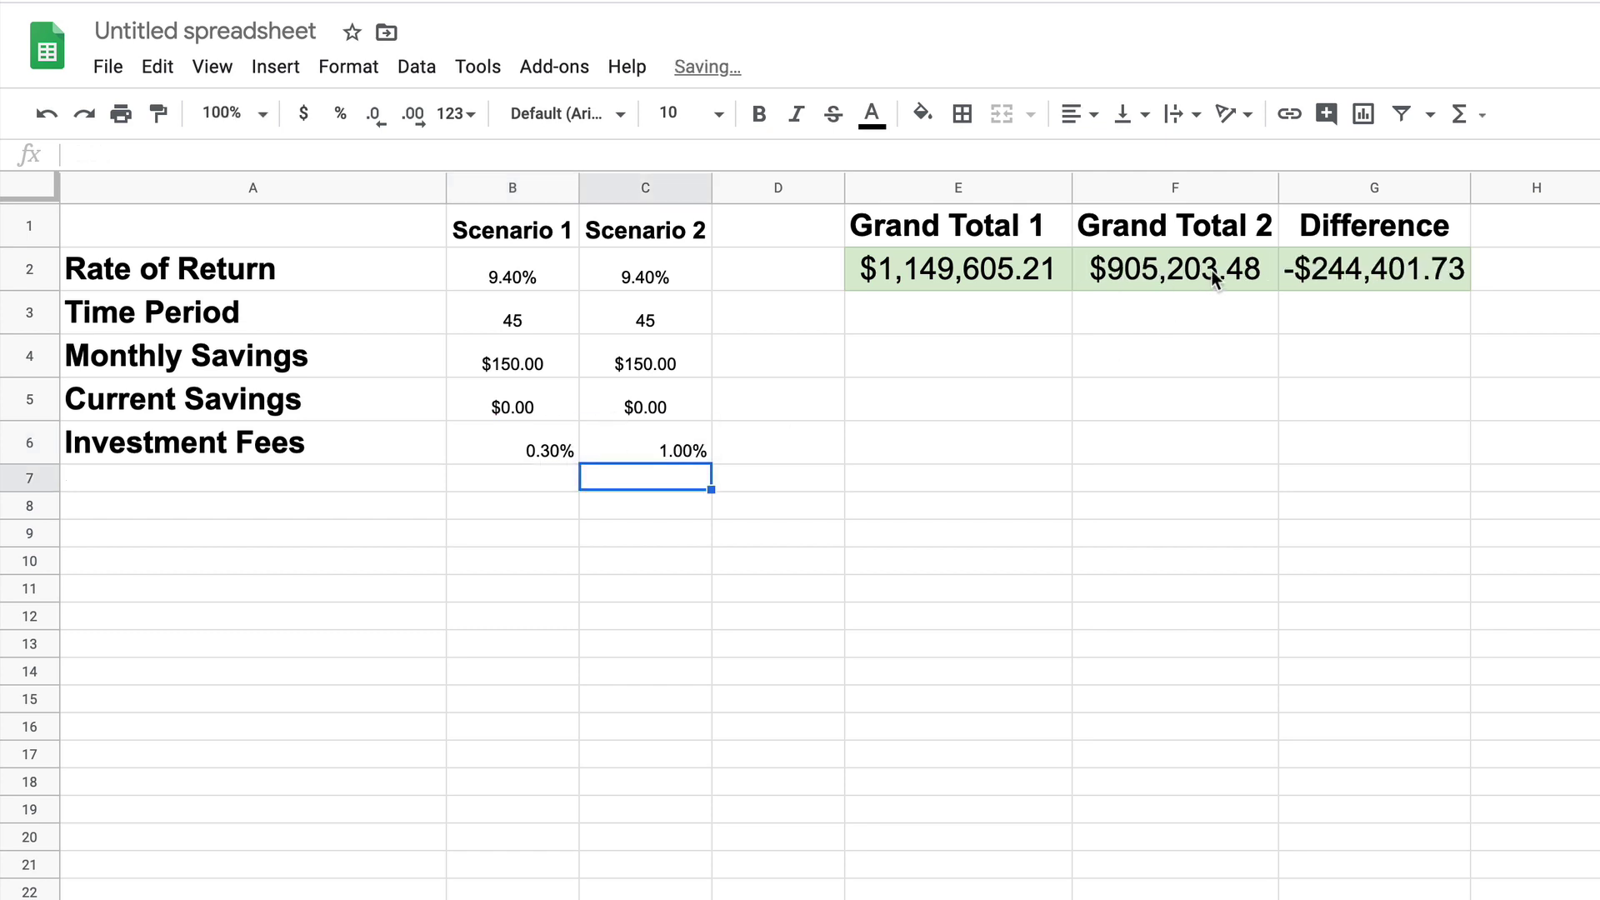
Set the investment fees to 0% for Scenario 2 in C6 and to 1% for Scenario 1 in B6.
left_click(672, 447)
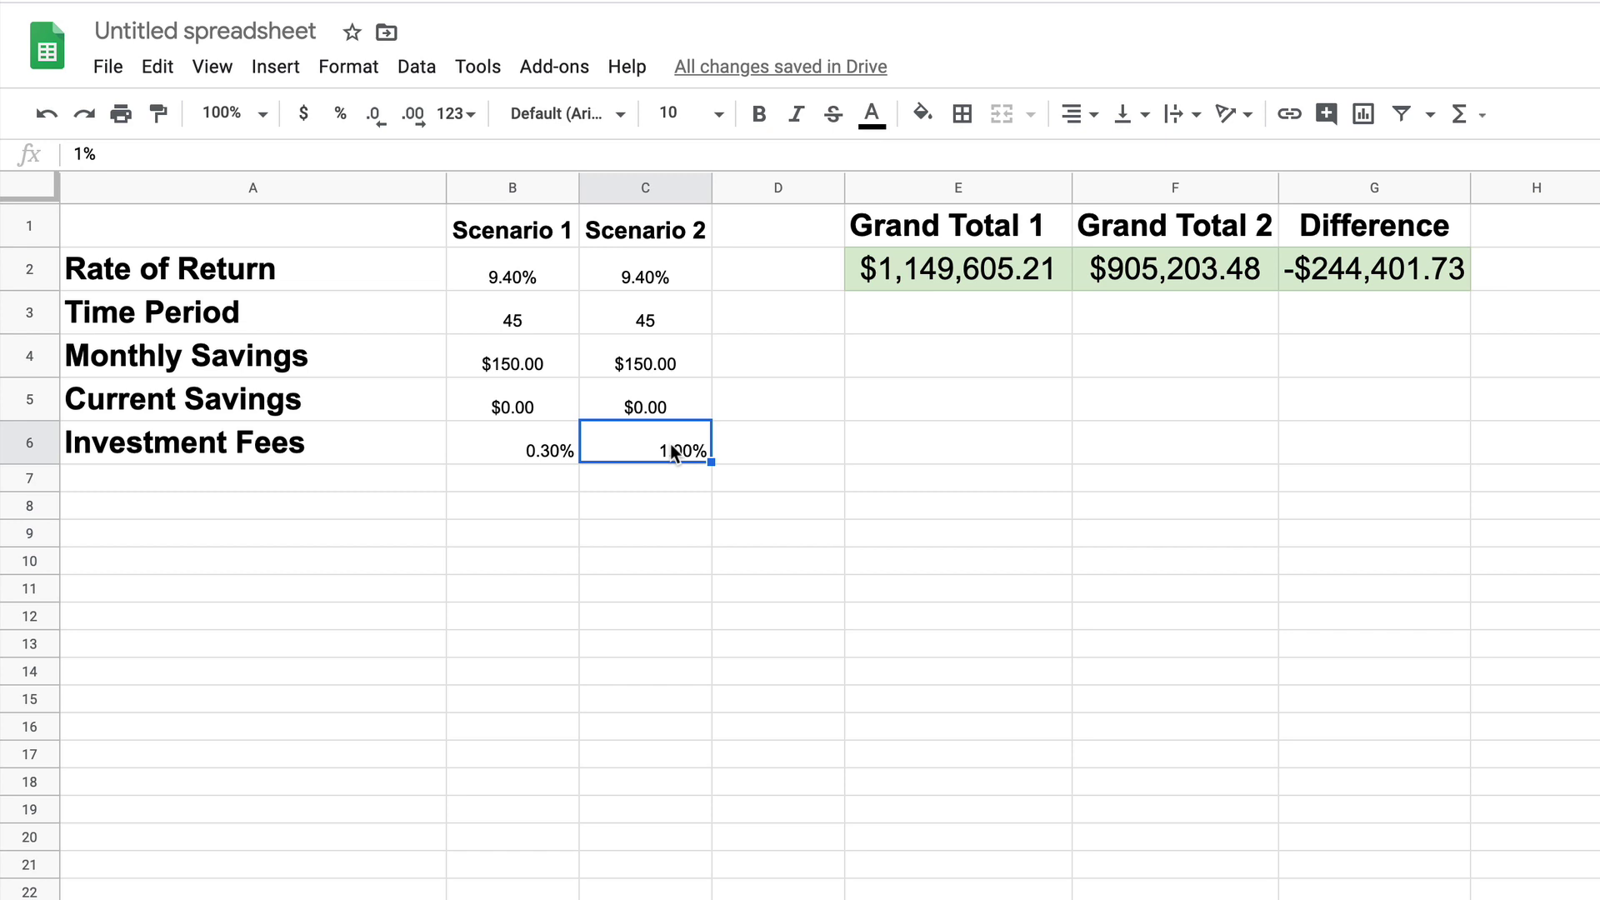
type("0")
key("Return")
left_click(492, 440)
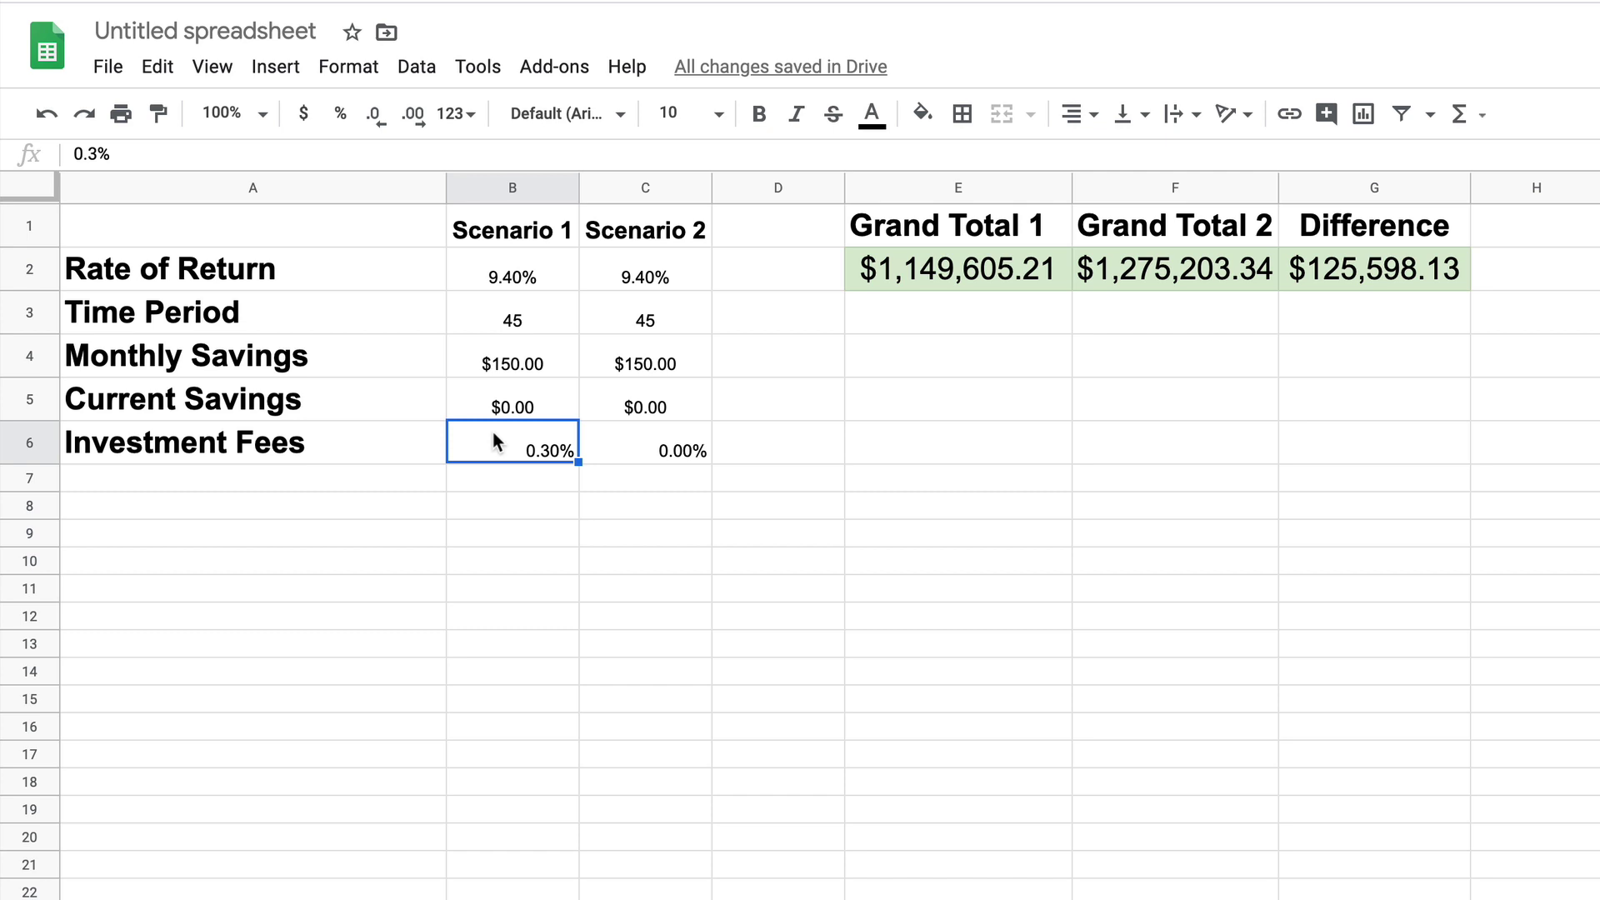
type("1")
key("Return")
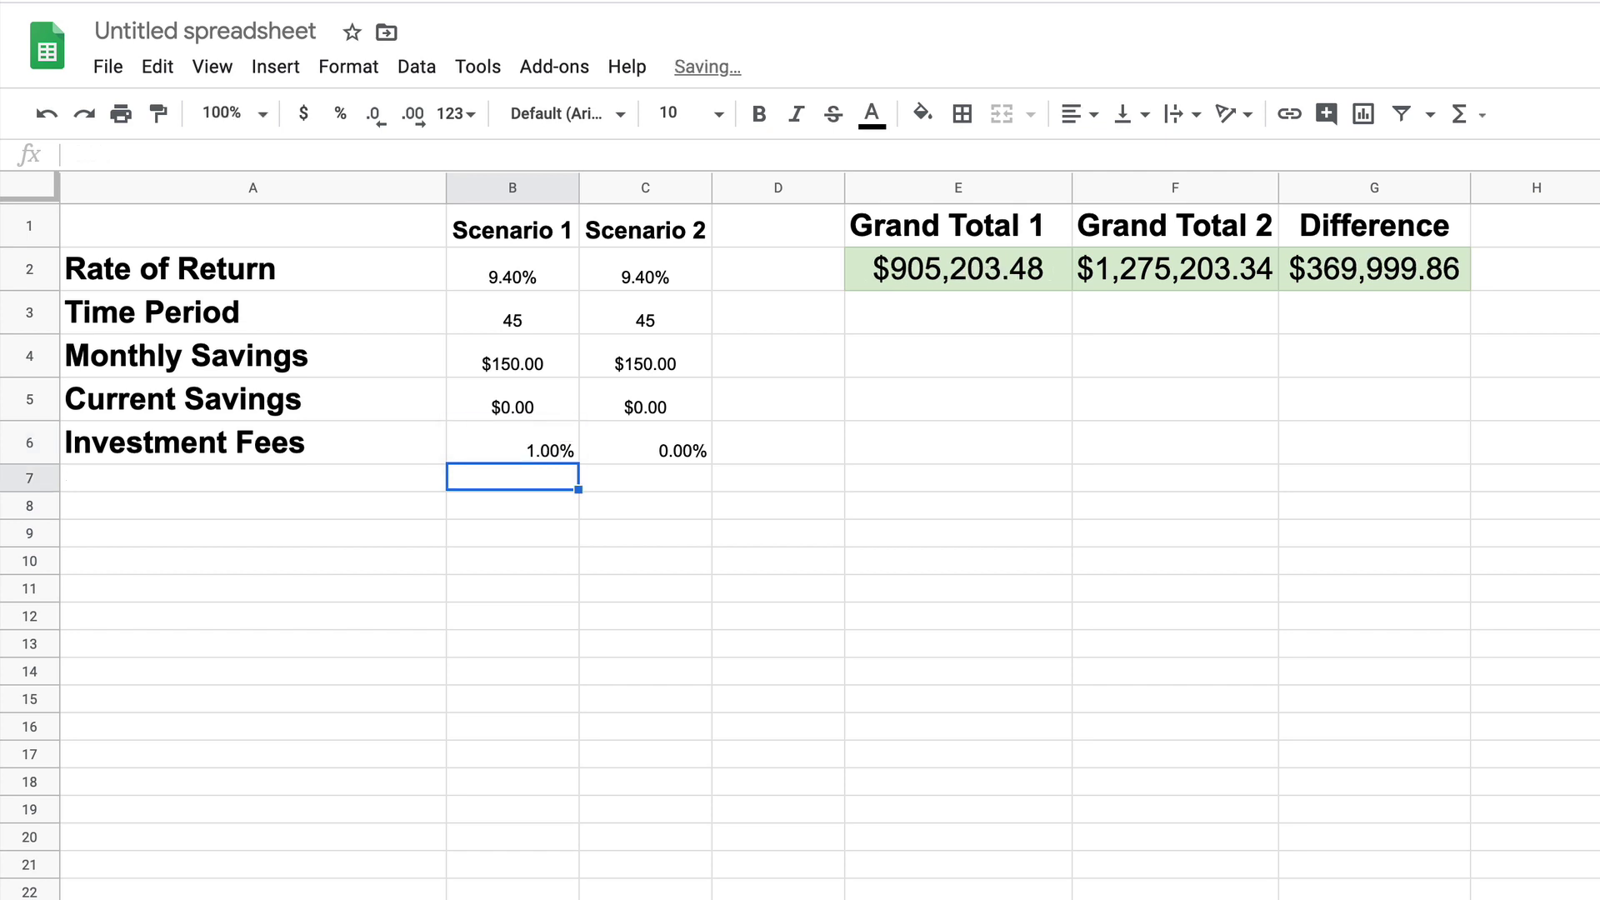